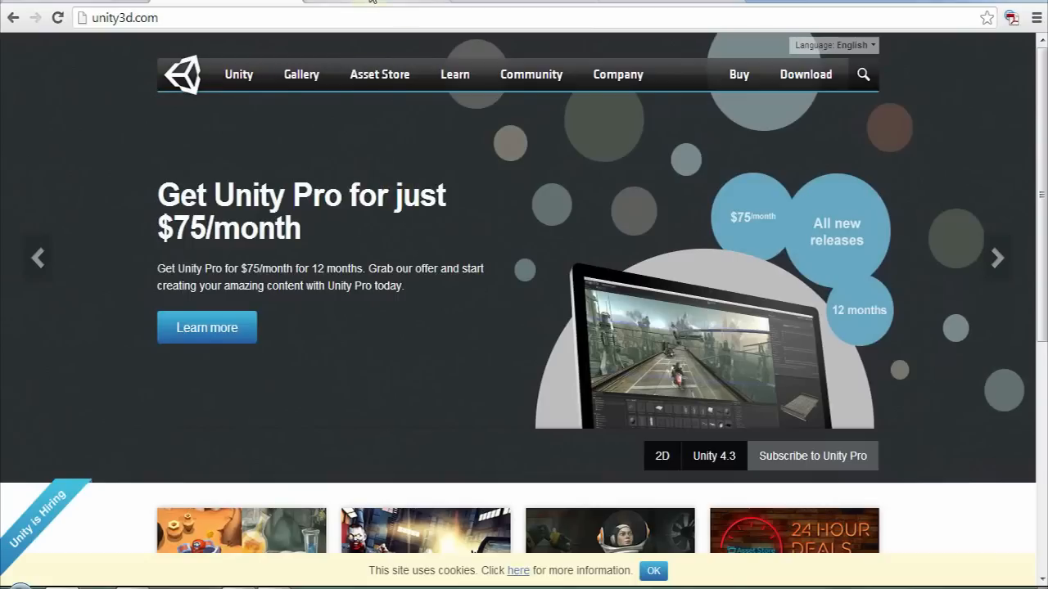
Step: Look at the playMaker website at hutonggames.com and the next open browser page
left_click(372, 2)
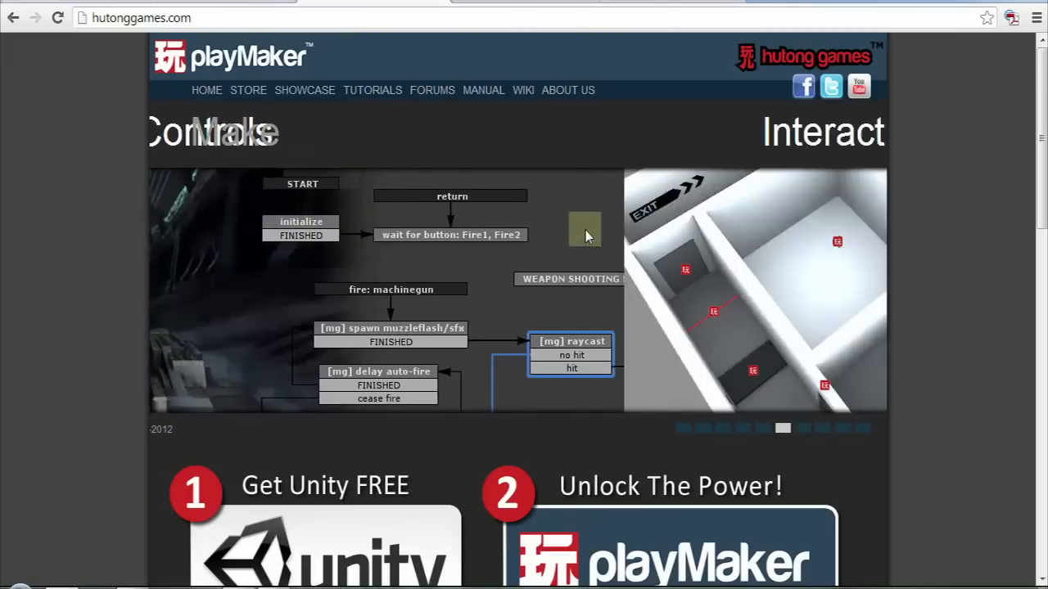
left_click(658, 3)
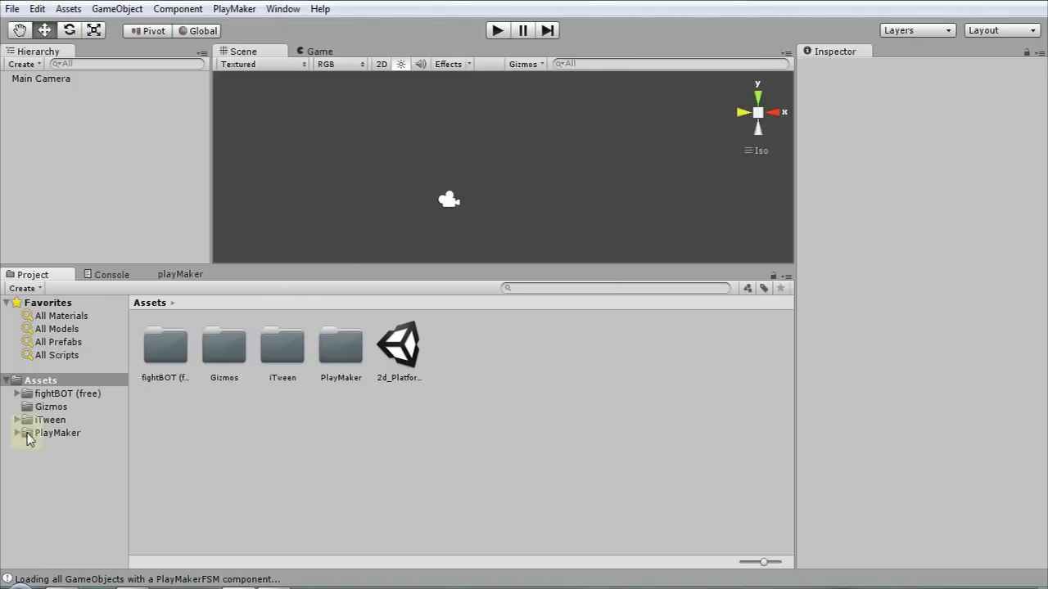
Step: Examine the contents of the fightBOT (free) and PlayMaker asset folders in the Unity project
left_click(52, 397)
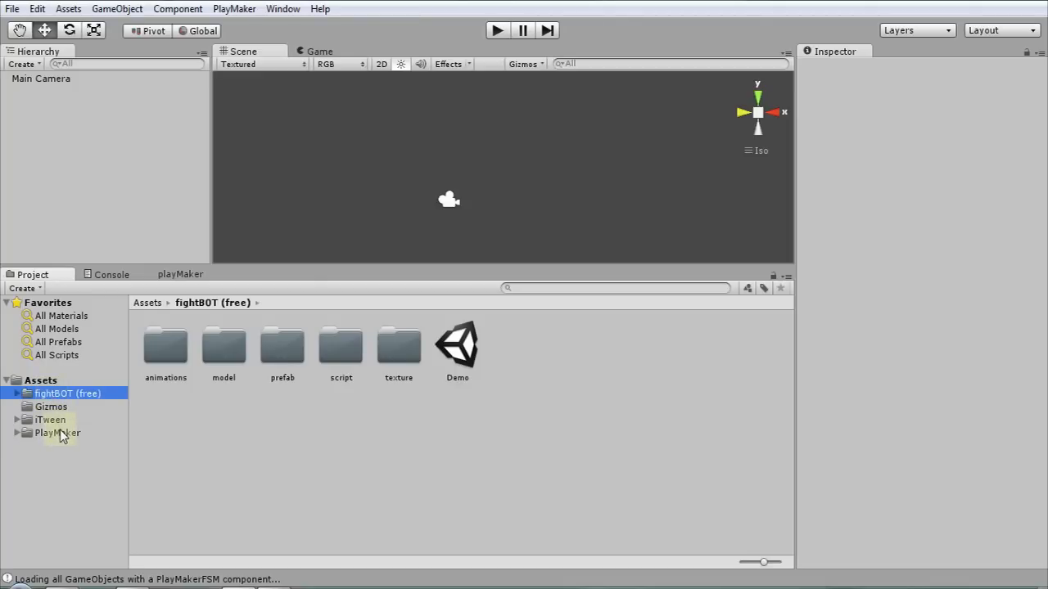
left_click(59, 432)
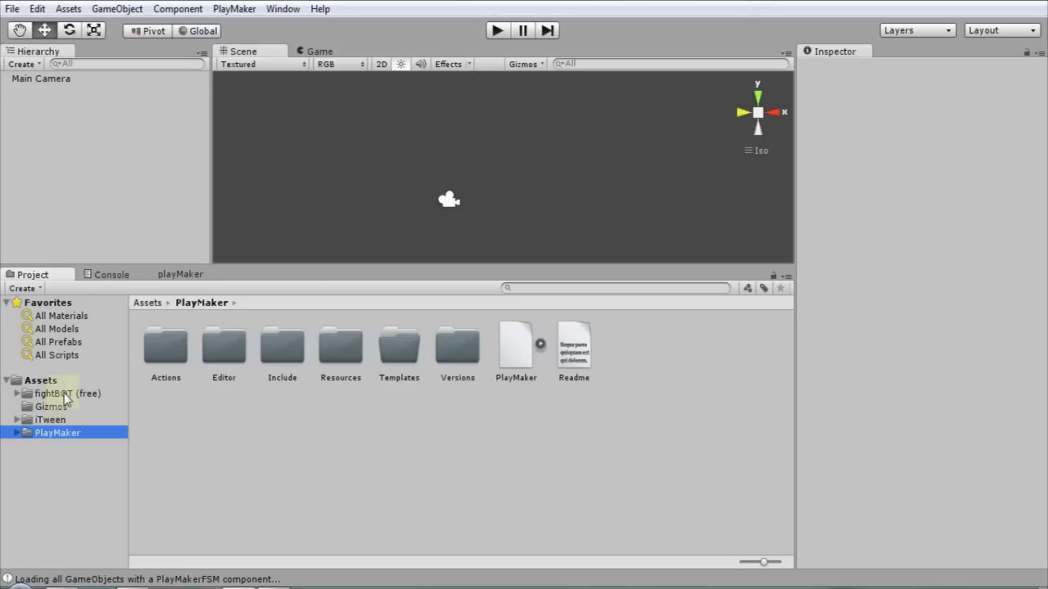
left_click(65, 396)
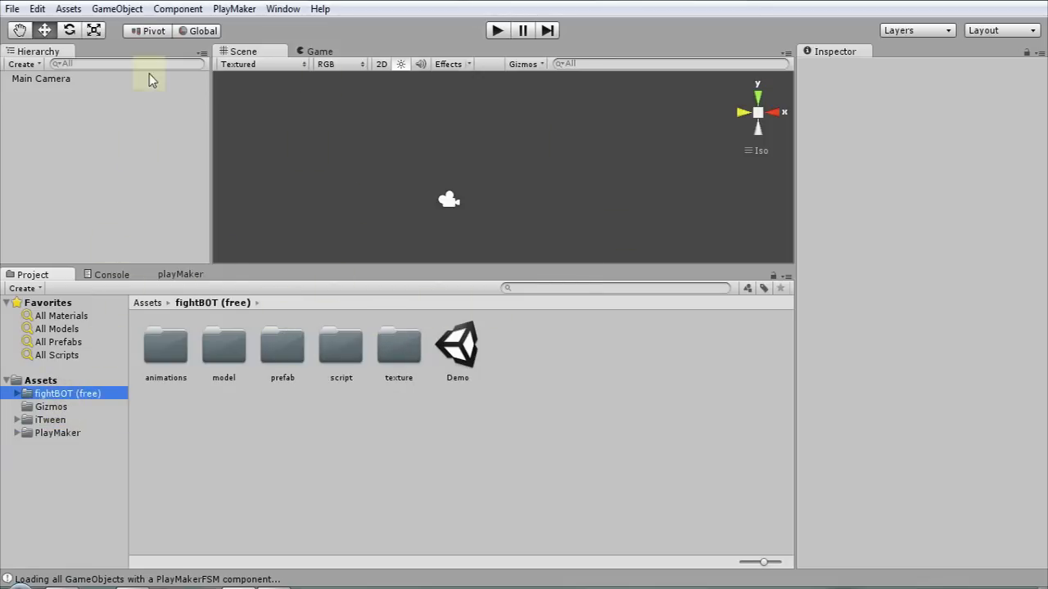
Step: Create a cube and place it at position X 0, Y 0, Z 0
left_click(176, 9)
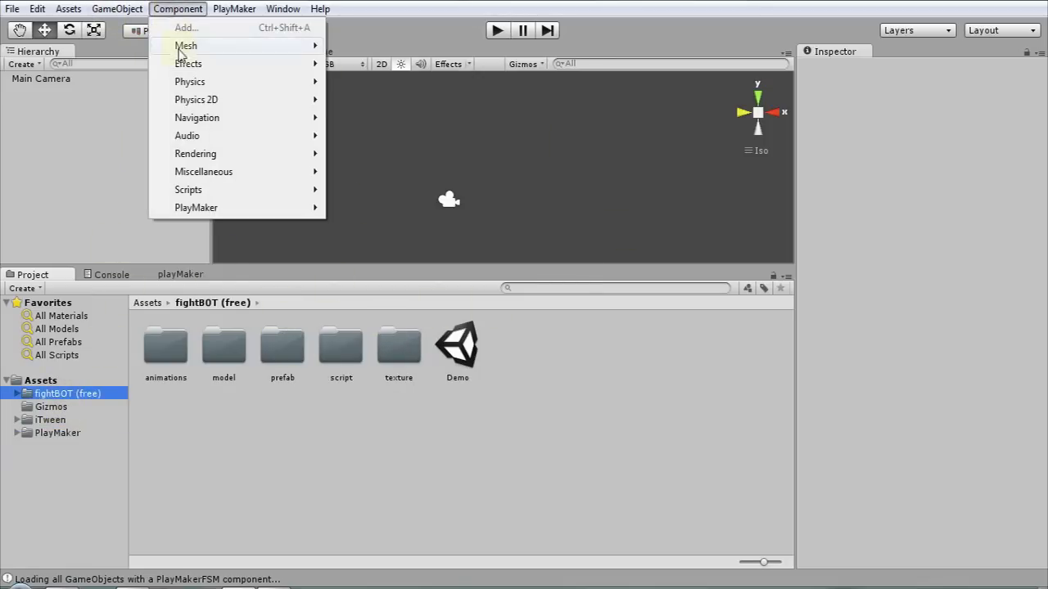
mouse_move(115, 9)
mouse_move(143, 45)
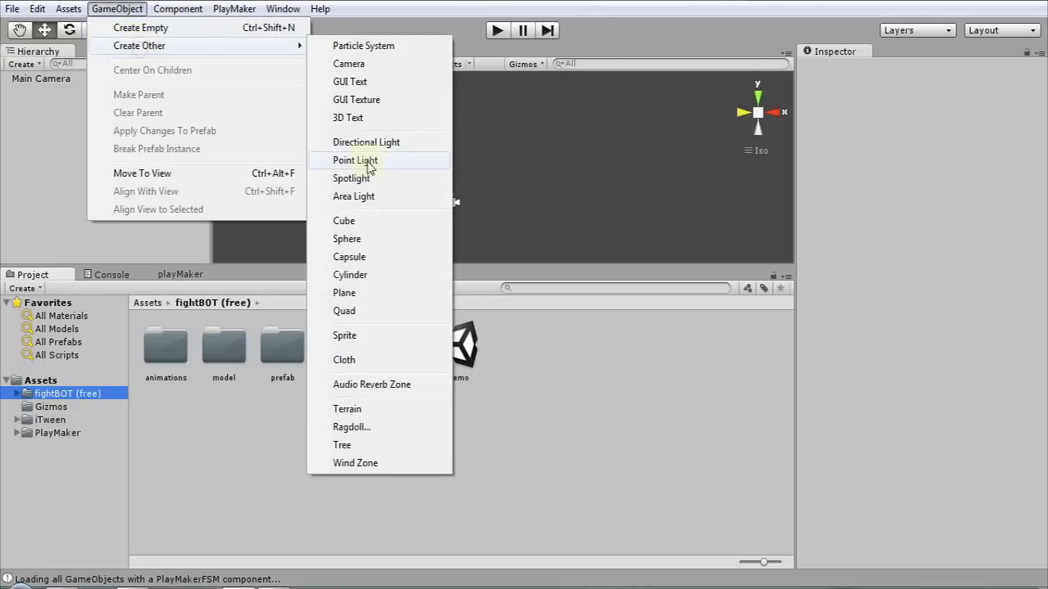
left_click(354, 222)
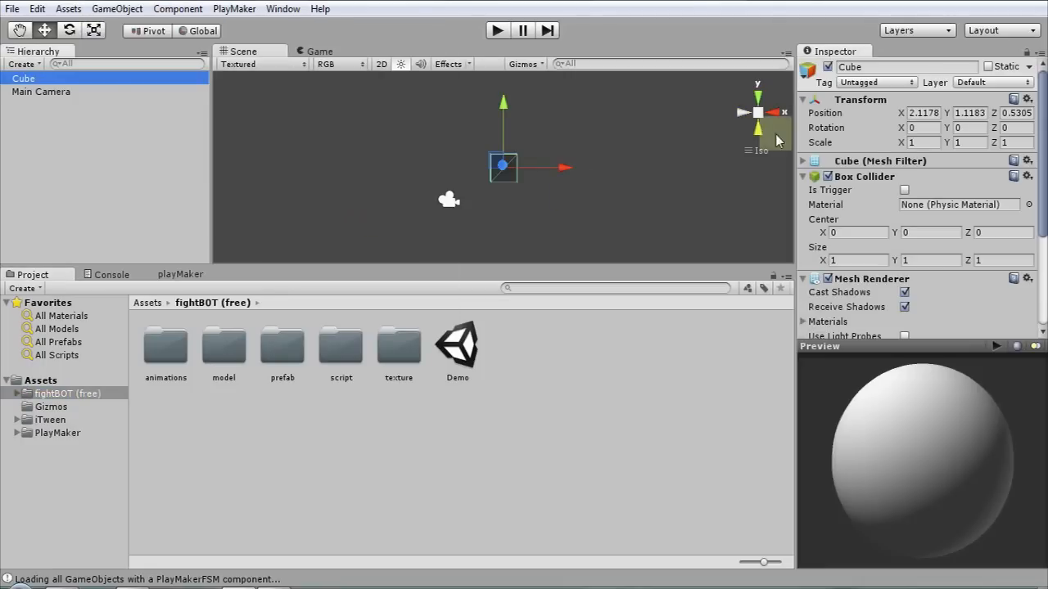
left_click(932, 115)
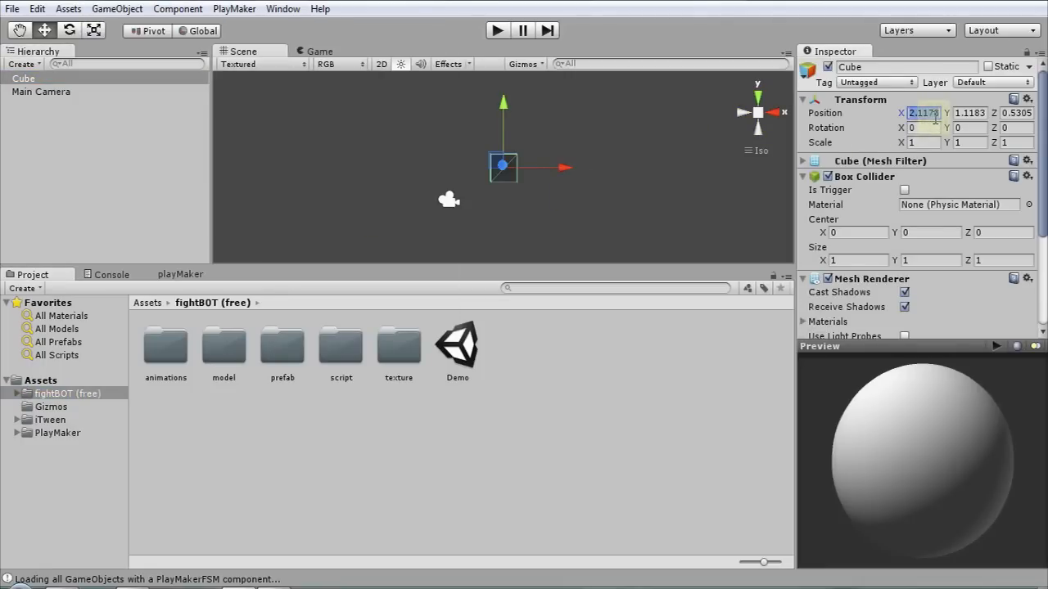
type("00")
left_click(1011, 113)
type("0")
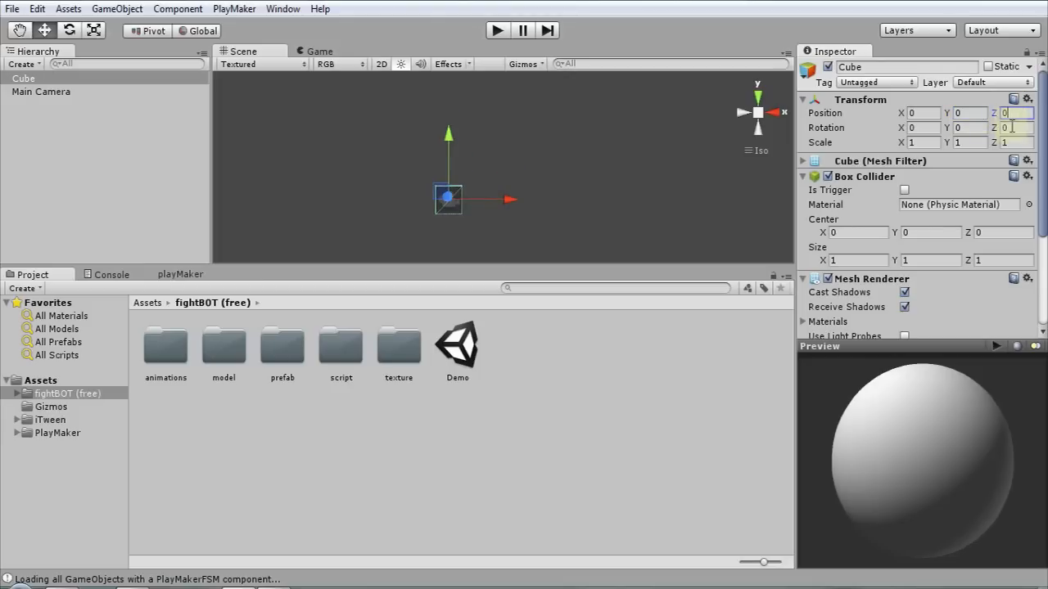
Step: Set the cube's scale to X 12, Y 1, Z 1.5 and toggle the scene view lighting
left_click(921, 141)
type("12")
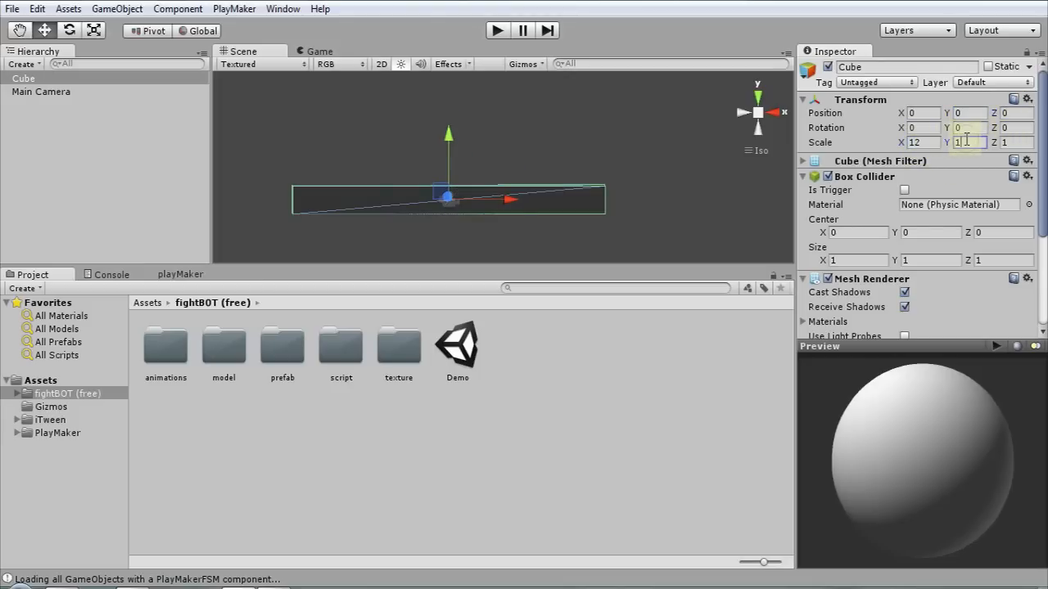
left_click(966, 140)
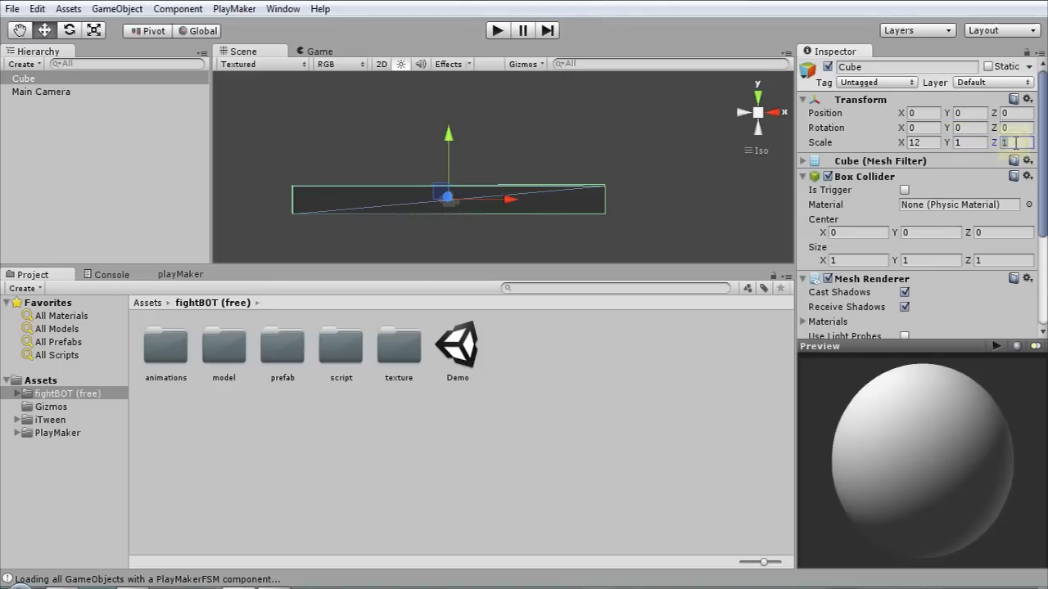
type(".5")
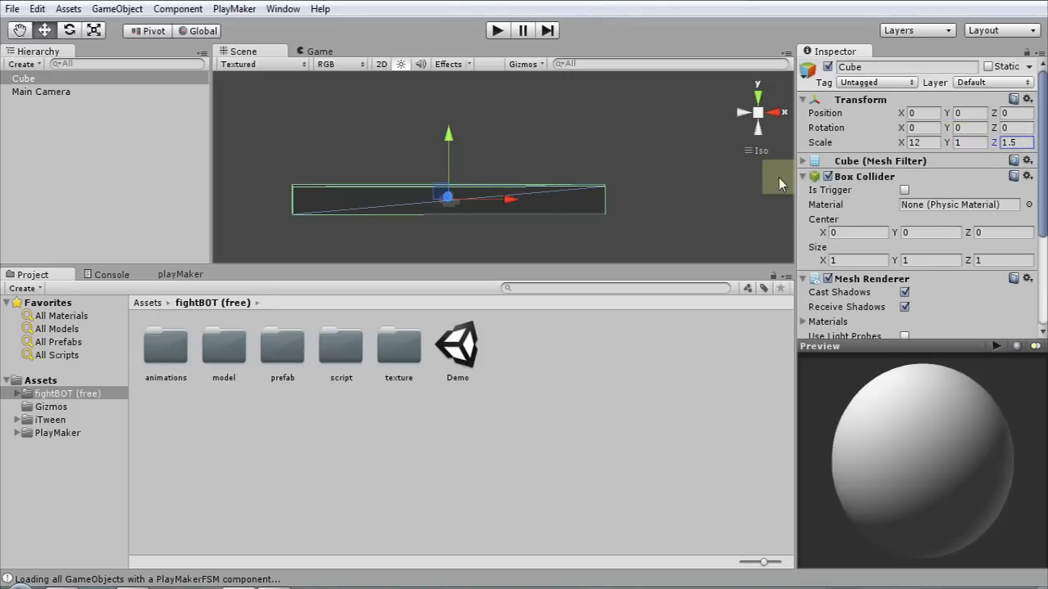
left_click_drag(402, 180, 518, 232, "alt")
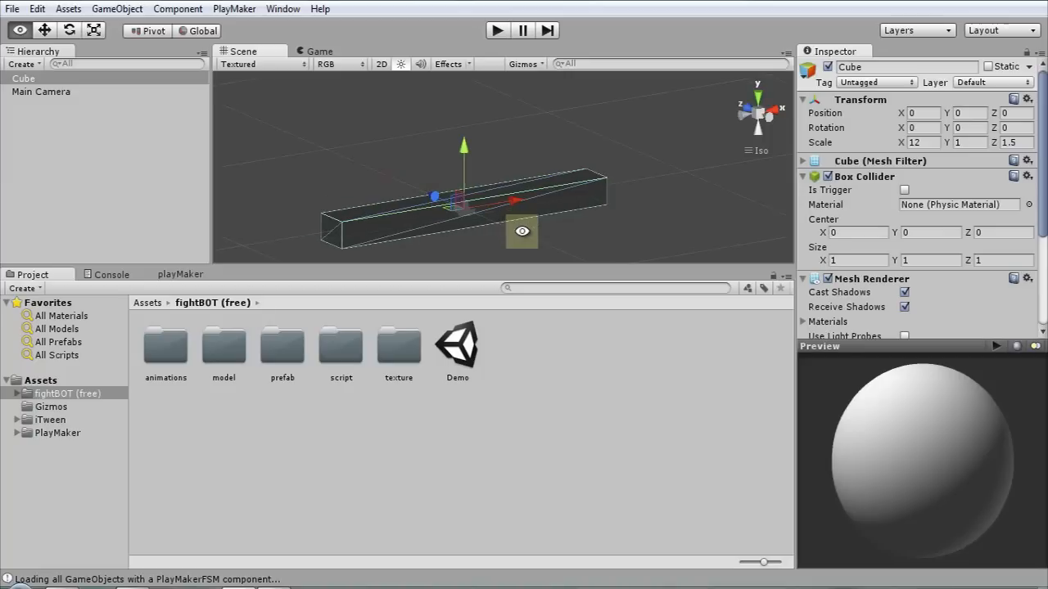
left_click(401, 66)
left_click_drag(461, 175, 218, 152, "alt")
Step: Set the Main Camera's position to Y 1 and Z -7
left_click(41, 92)
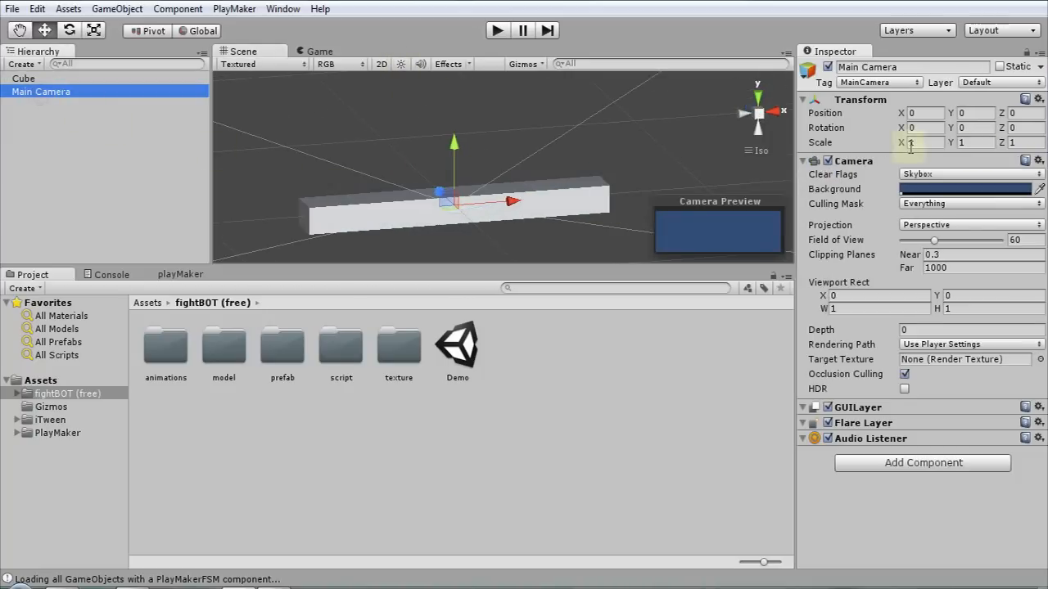
left_click(1020, 114)
type("-7")
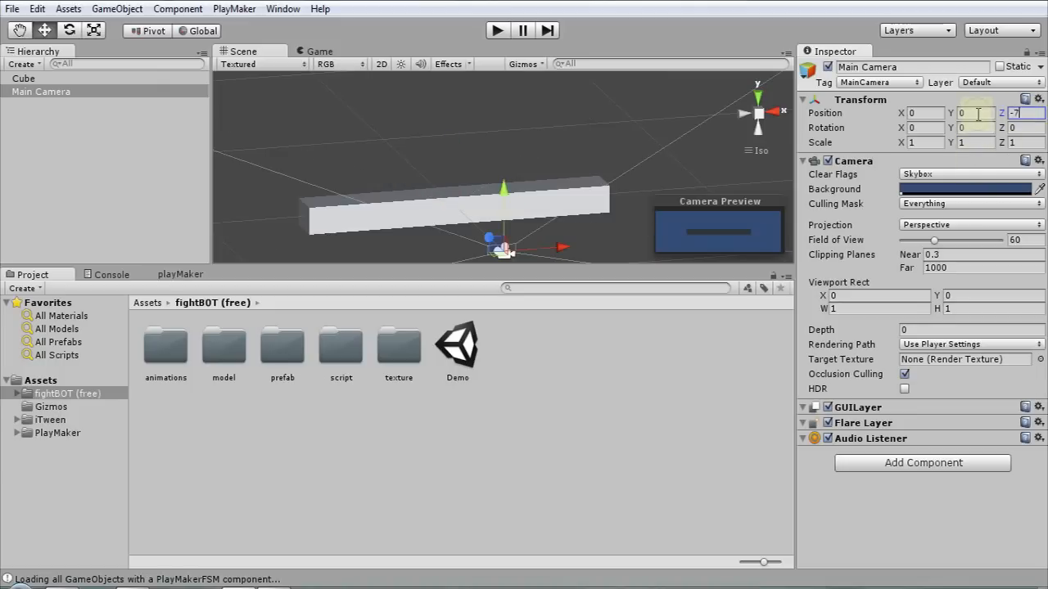
type("1")
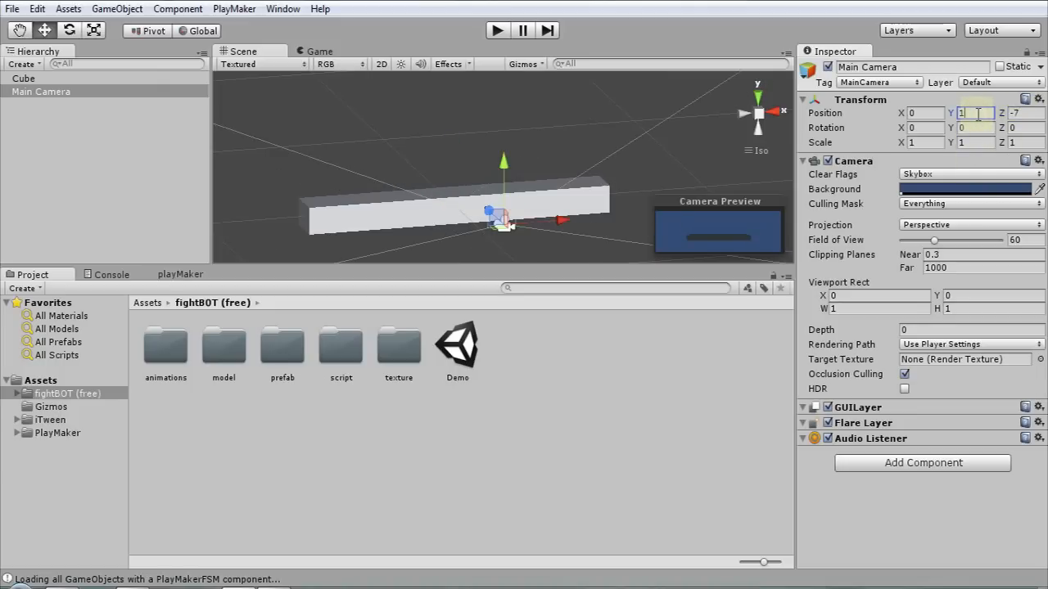
Step: Add a directional light and move it above and in front of the cube, to about Y 4.1, Z -2.6
left_click_drag(444, 140, 499, 140, "alt")
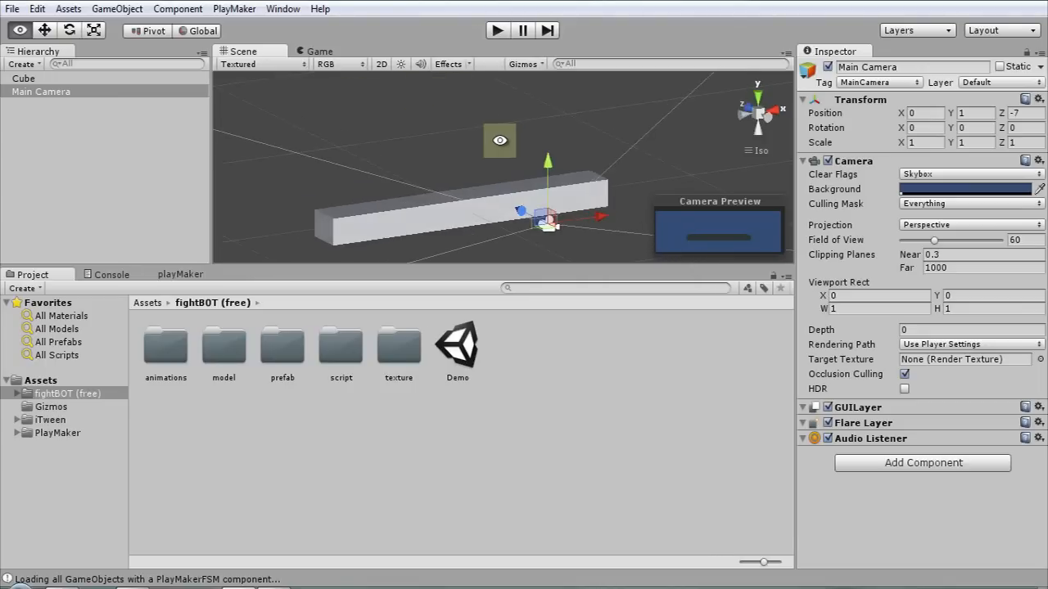
left_click(123, 9)
mouse_move(168, 11)
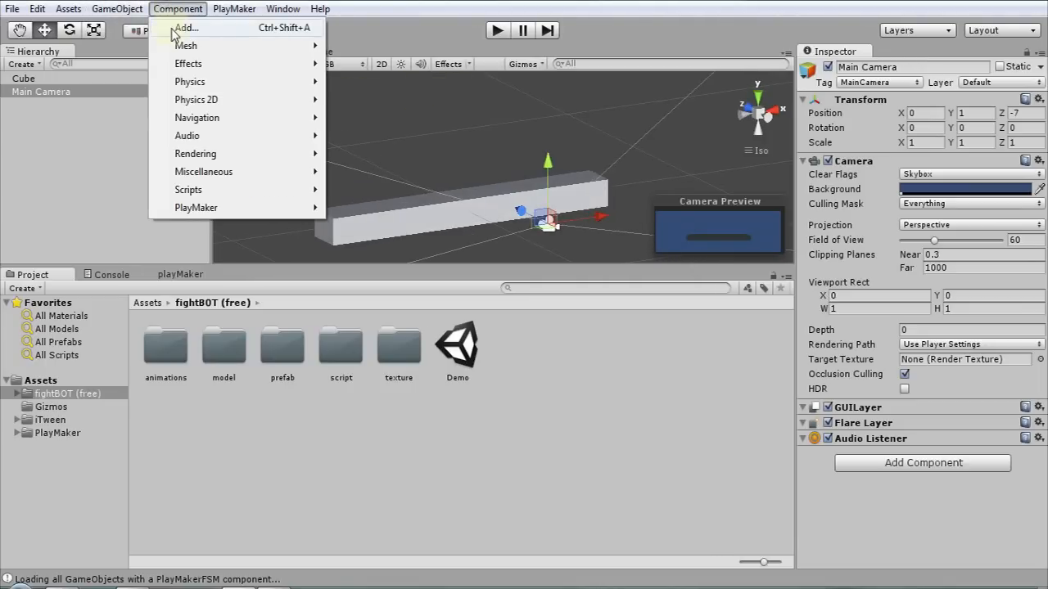
mouse_move(135, 49)
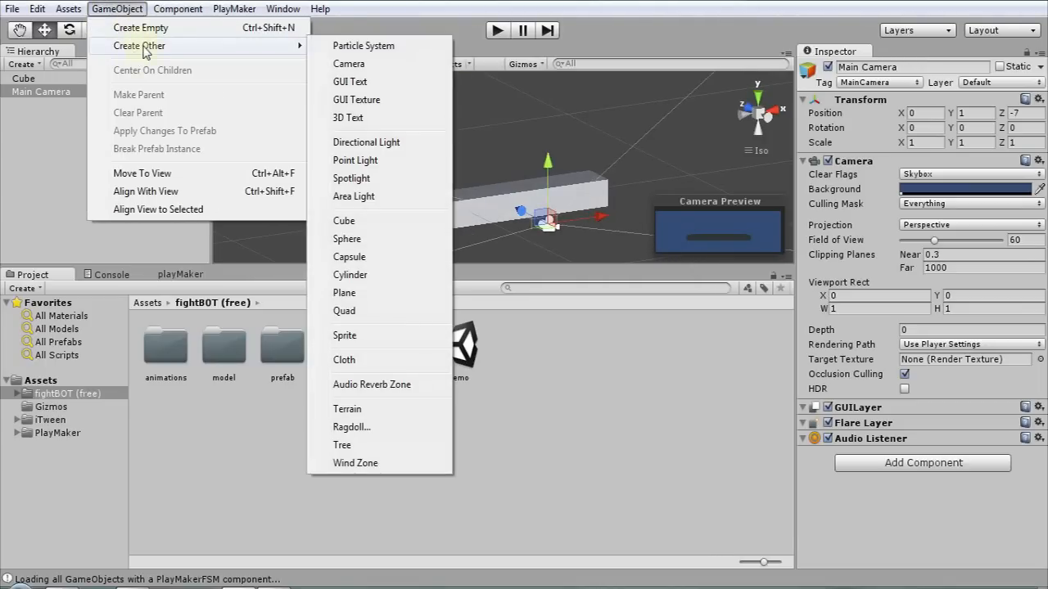
left_click(356, 143)
left_click_drag(453, 181, 615, 145, "alt")
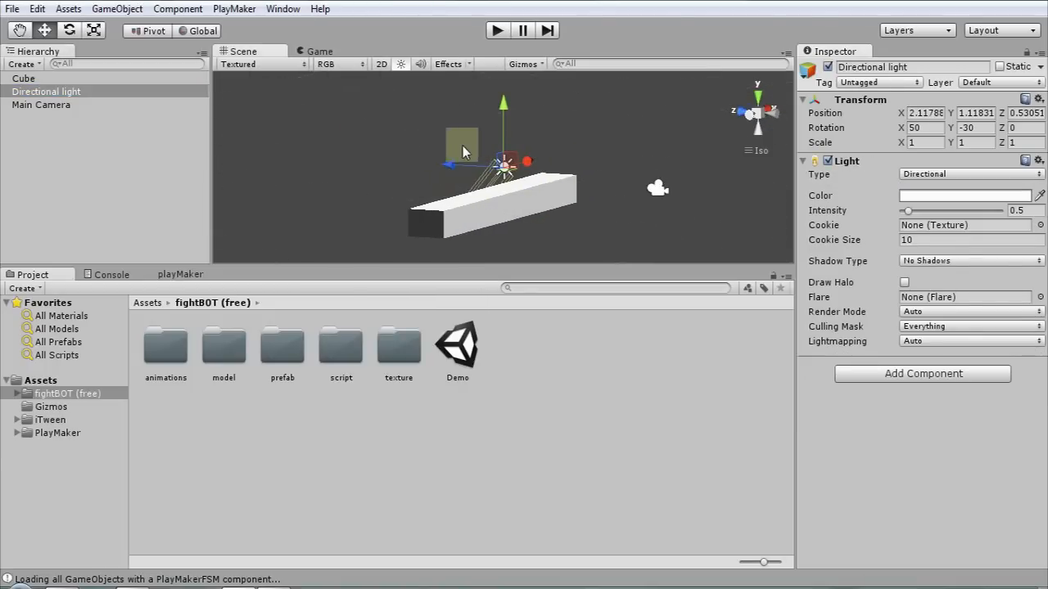
left_click_drag(456, 168, 540, 58)
left_click_drag(552, 164, 446, 251, "alt")
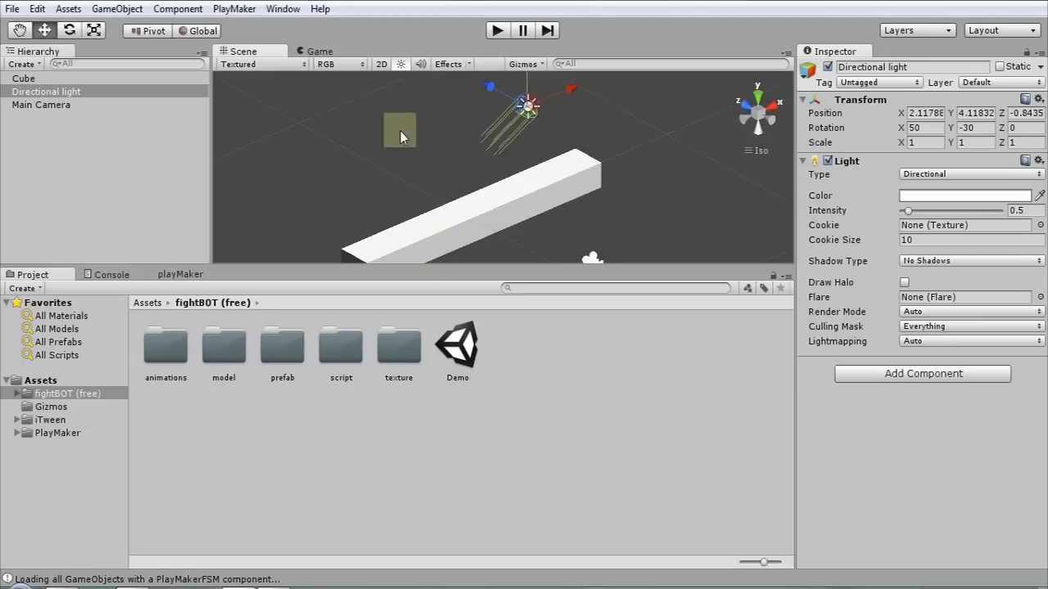
left_click_drag(488, 97, 509, 92)
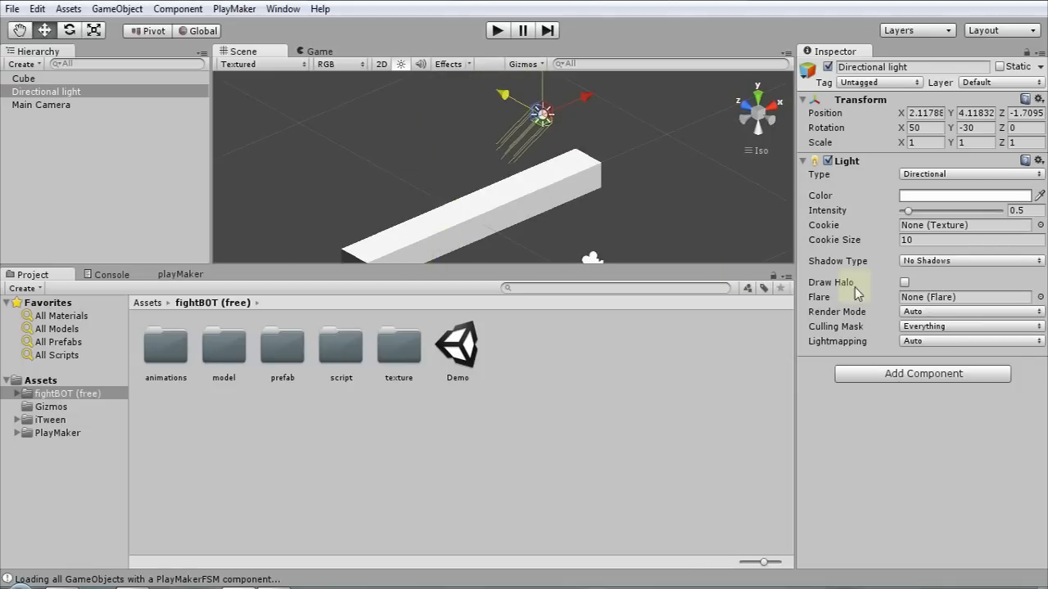
Step: Set the directional light's shadow type to Hard Shadows
left_click(937, 261)
left_click(954, 297)
left_click_drag(597, 191, 278, 132, "alt")
left_click_drag(377, 152, 369, 140, "alt")
middle_click_drag(406, 150, 498, 192)
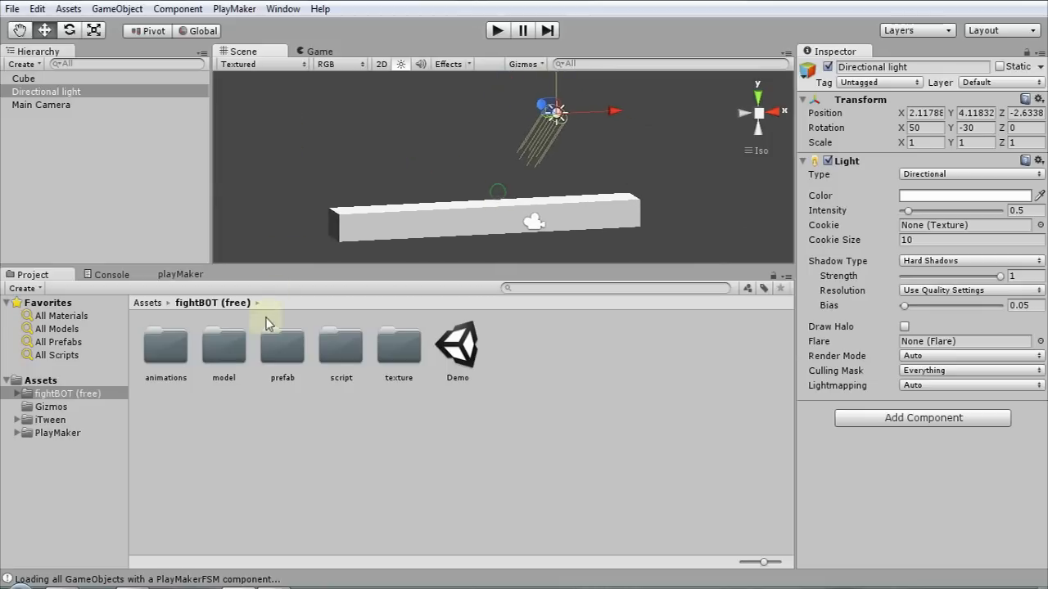
Step: Place the roBot prefab from fightBOT (free) on top of the cube and set its position to X 0 and Z 0
left_click(89, 398)
double_click(286, 345)
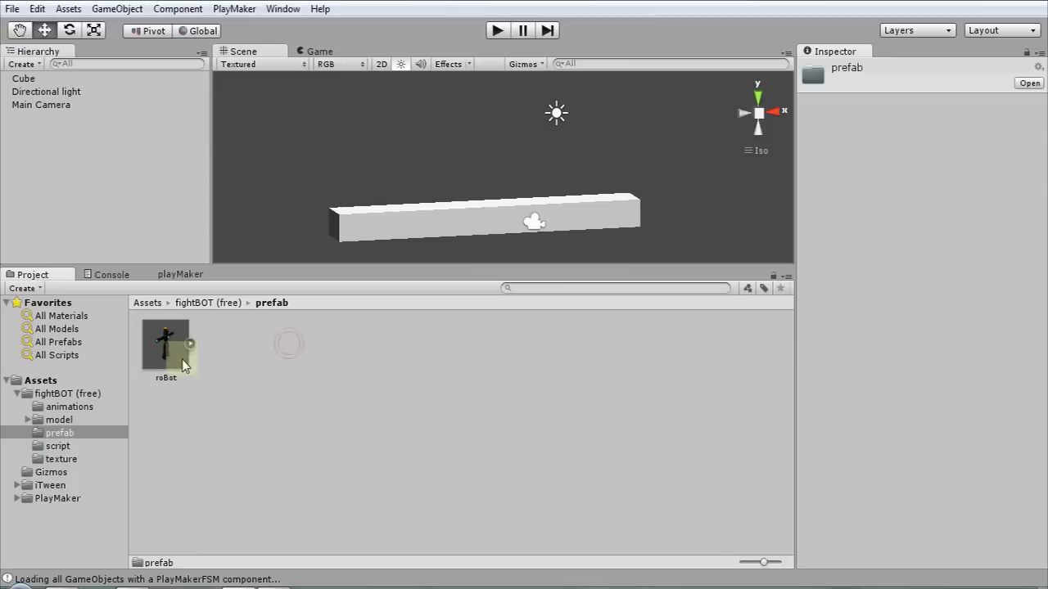
left_click_drag(163, 352, 496, 205)
left_click_drag(416, 205, 494, 243, "alt")
left_click(925, 130)
type("0")
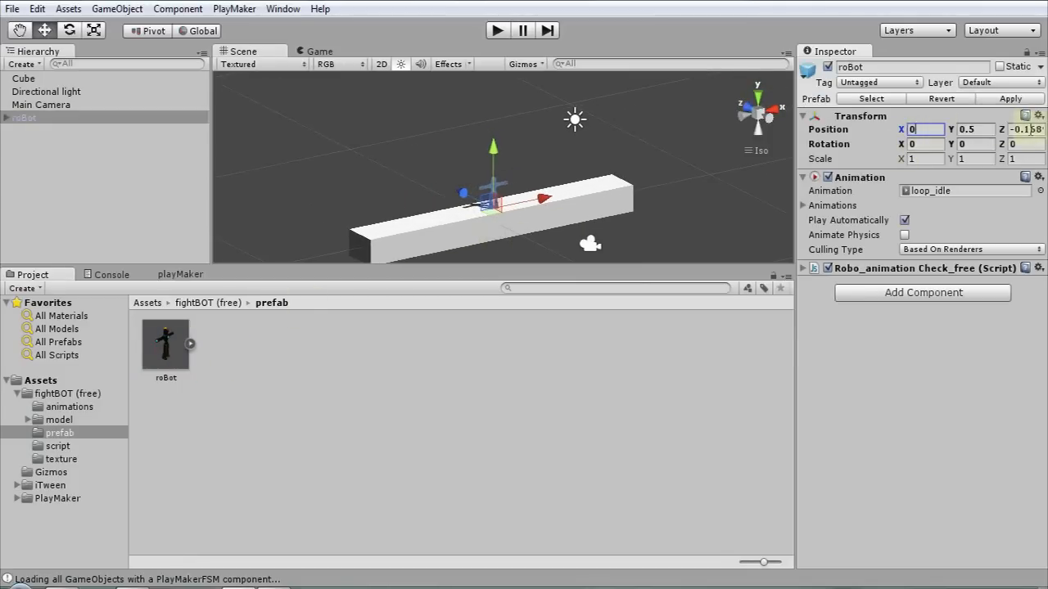
type("0")
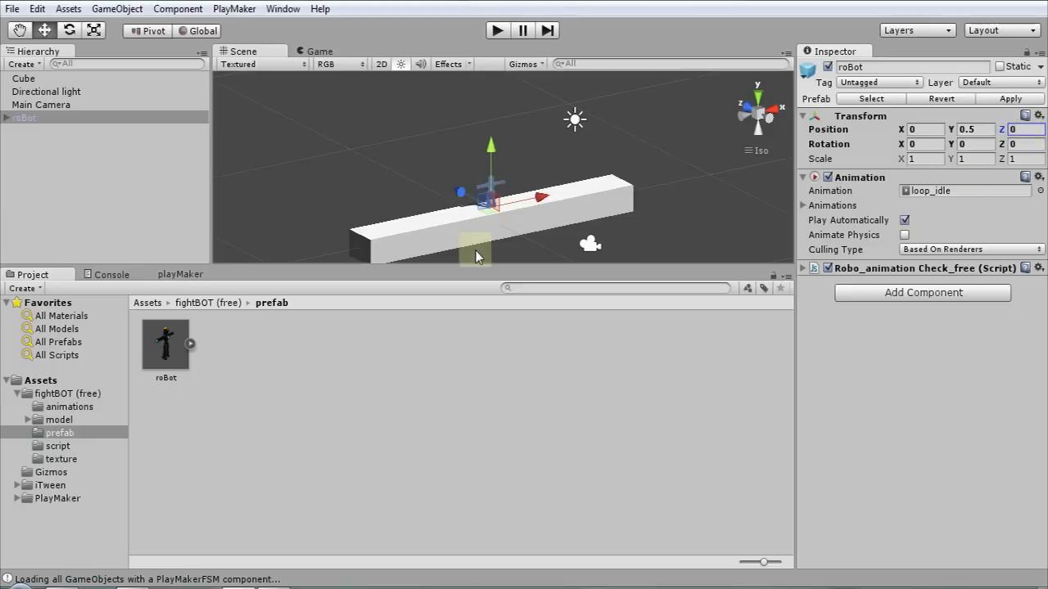
Step: Create an empty game object and name it roBotHolder
left_click_drag(495, 210, 352, 155, "alt")
left_click(402, 171)
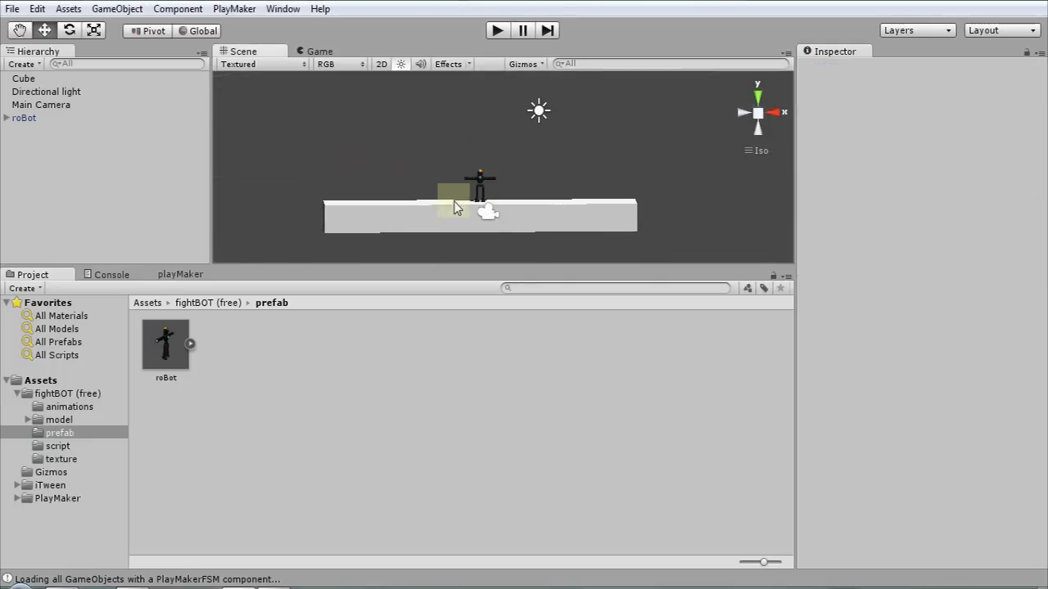
scroll(455, 202, "up", 3)
scroll(455, 200, "up", 1)
left_click_drag(450, 191, 553, 224, "alt")
scroll(553, 225, "up", 1)
left_click(116, 8)
left_click(139, 29)
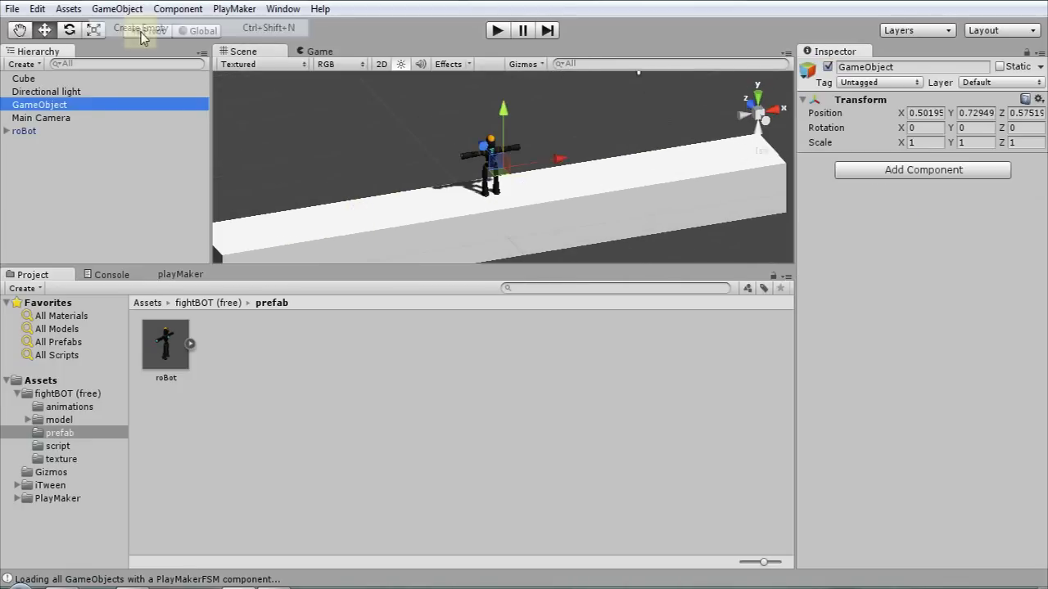
left_click(898, 67)
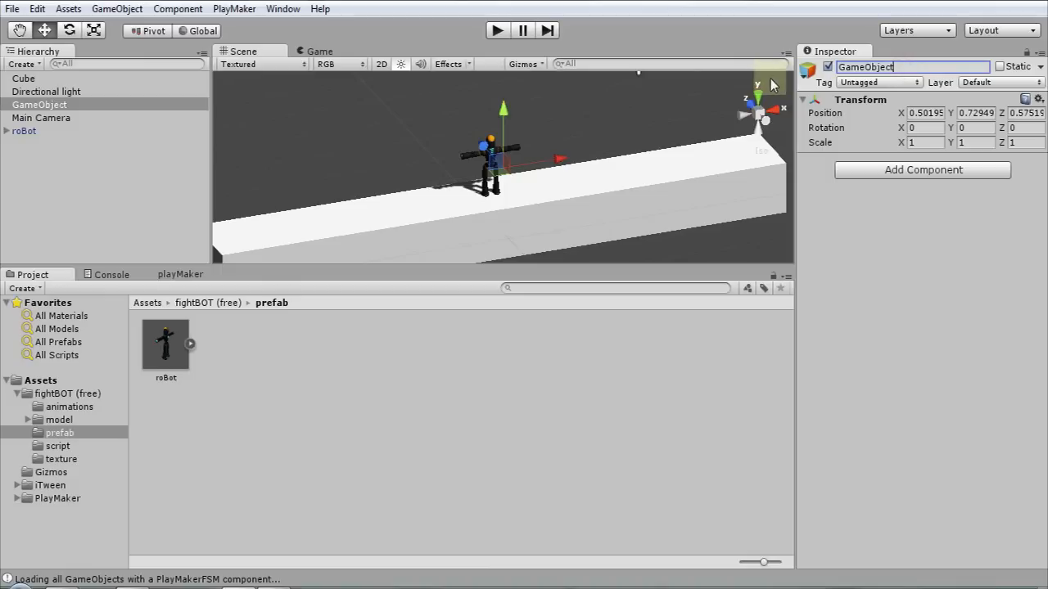
left_click_drag(904, 67, 813, 72)
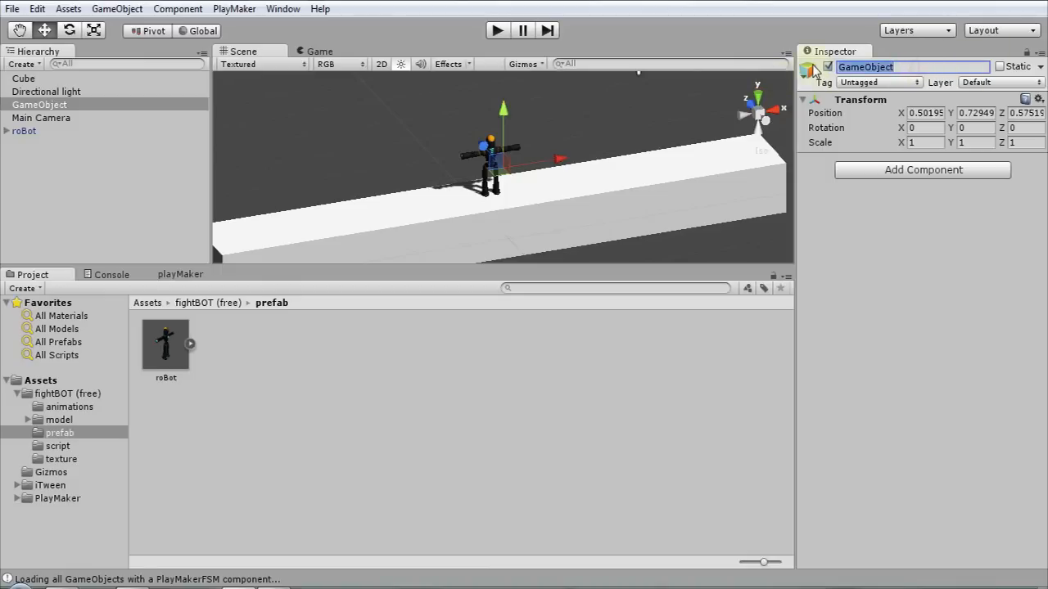
type("roBotHolder")
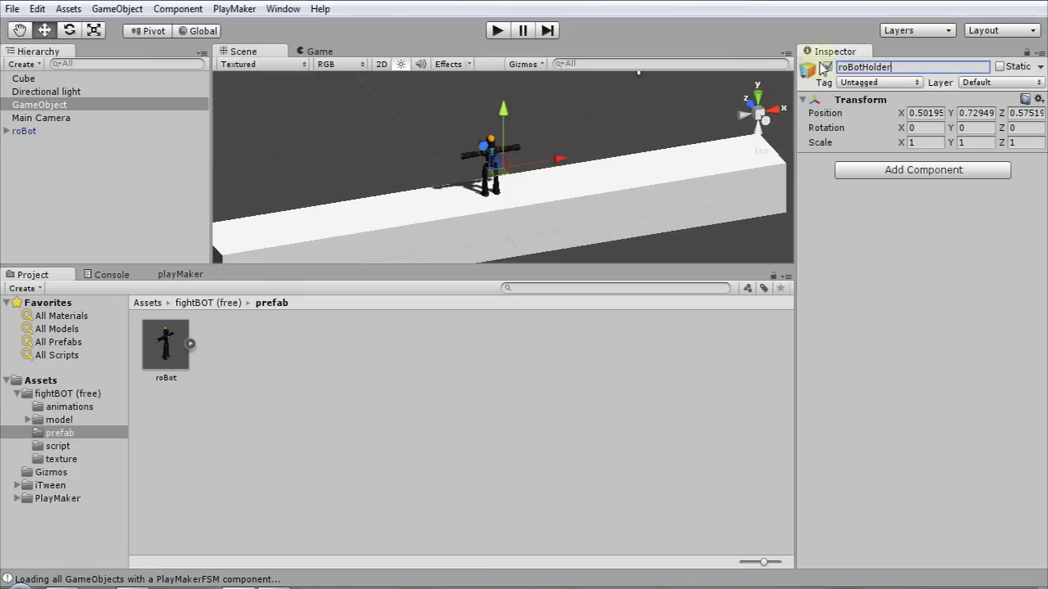
key("Return")
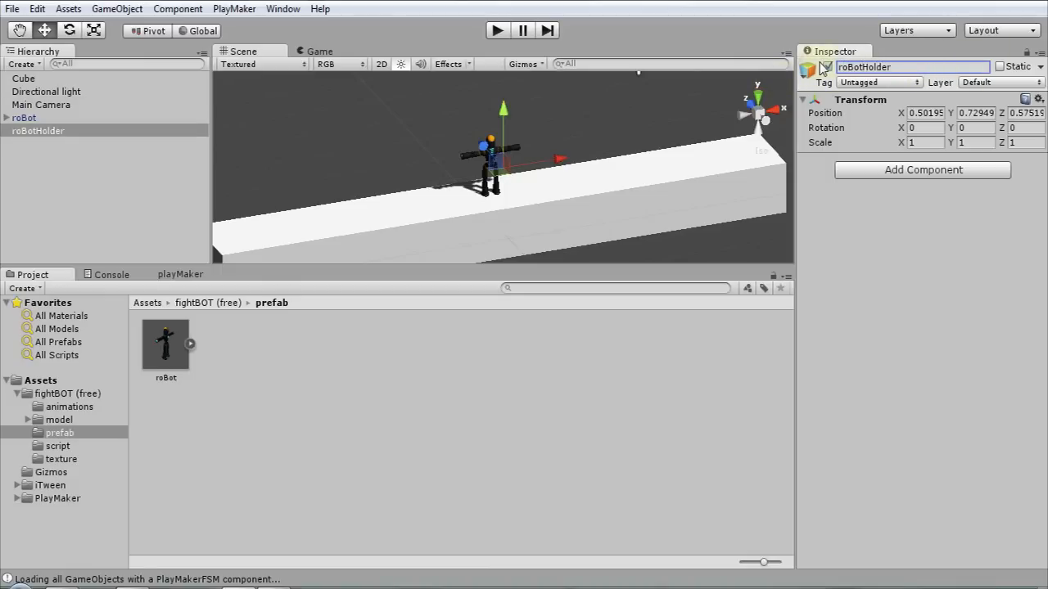
Step: Set the roBotHolder position to X 0, Y 0.5, Z 0
left_click(930, 111)
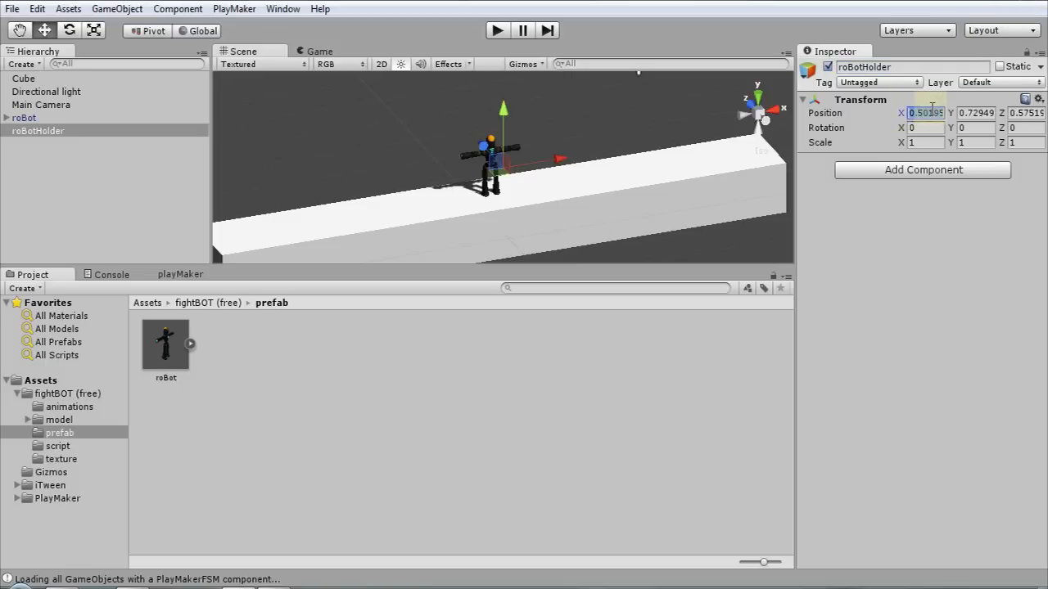
type("0")
left_click(1017, 112)
type("0")
left_click(983, 116)
type("0.5")
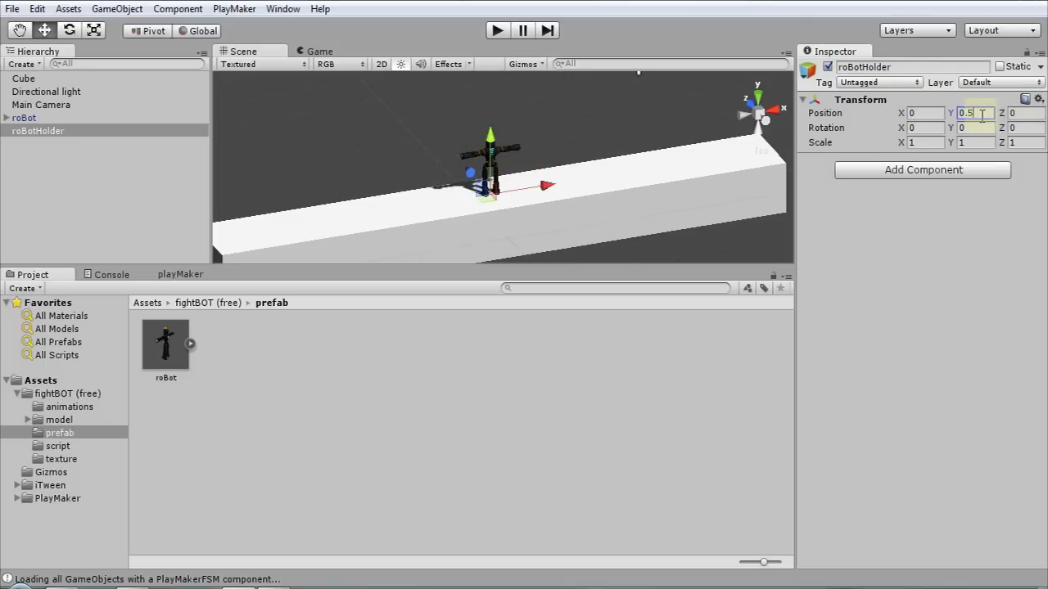
Step: Make roBot a child of roBotHolder and expand the holder in the hierarchy
left_click_drag(455, 206, 532, 247, "alt")
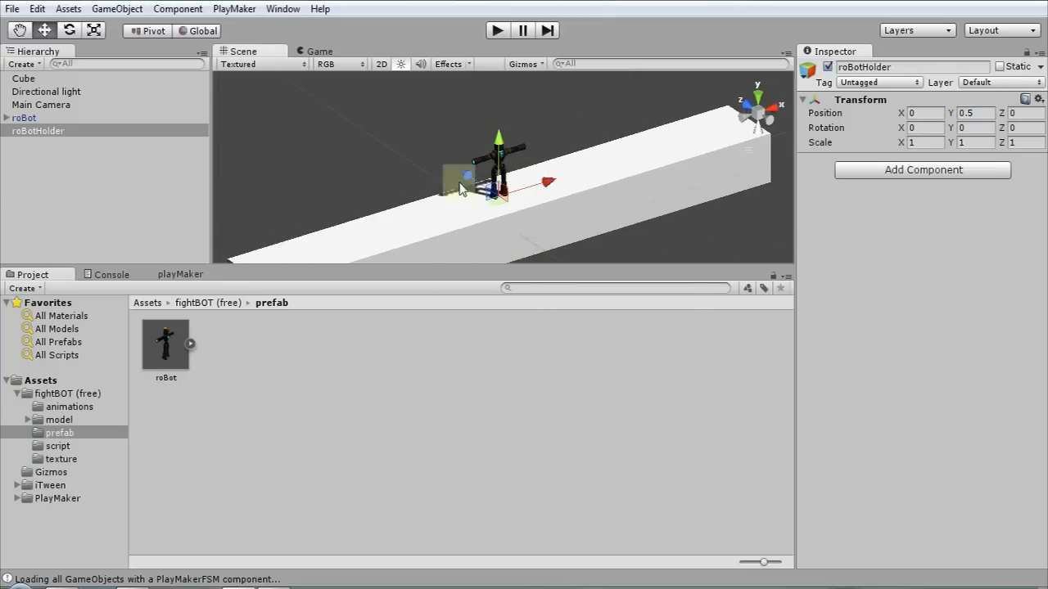
left_click(27, 118)
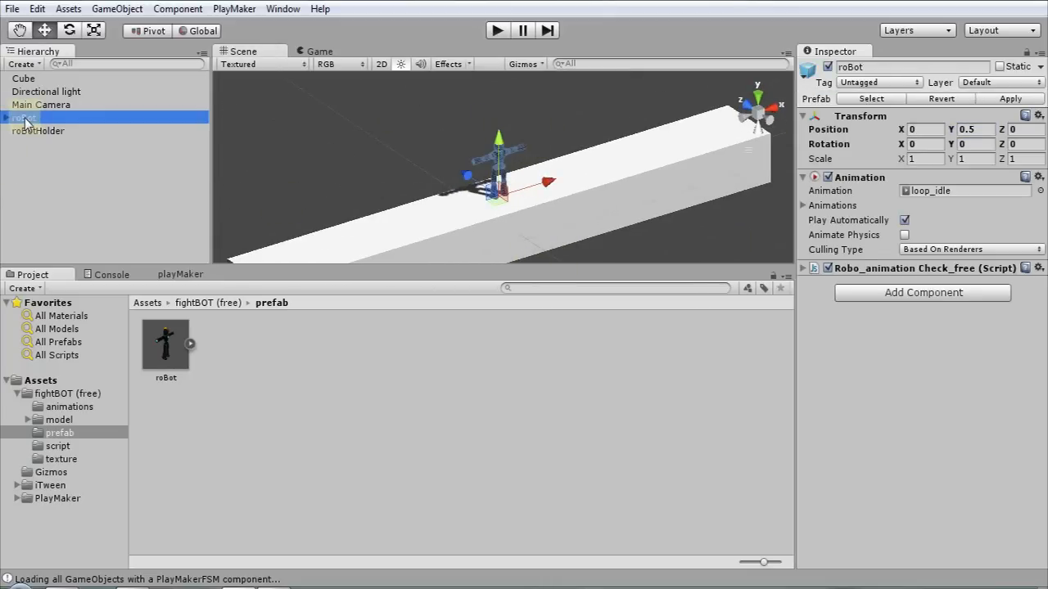
left_click_drag(25, 122, 30, 132)
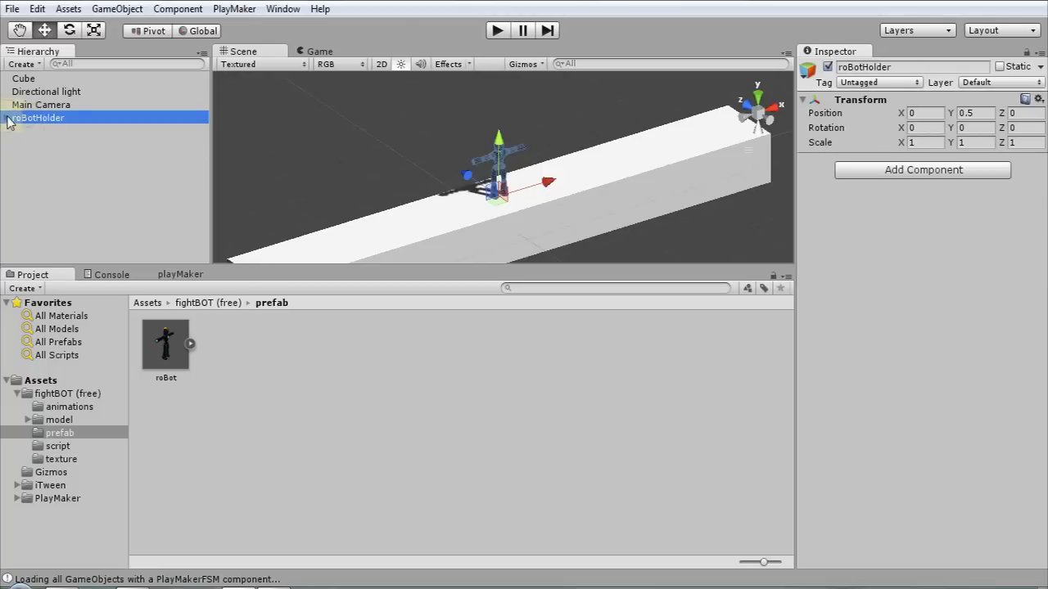
left_click(8, 121)
left_click(36, 129)
Step: Add a Rigidbody and a Capsule Collider component to roBotHolder
left_click(37, 116)
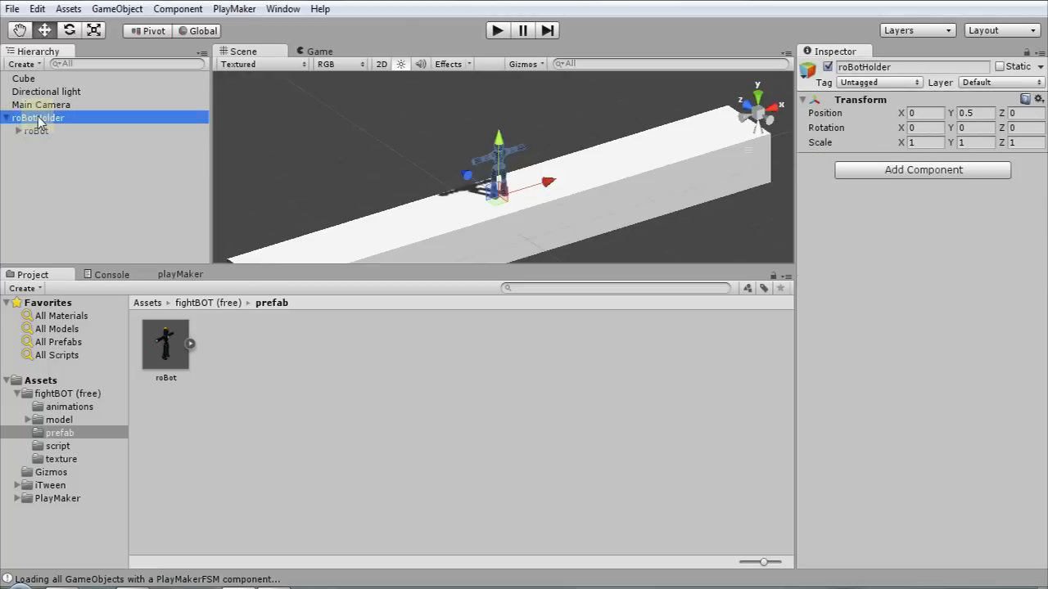
left_click(168, 12)
mouse_move(188, 64)
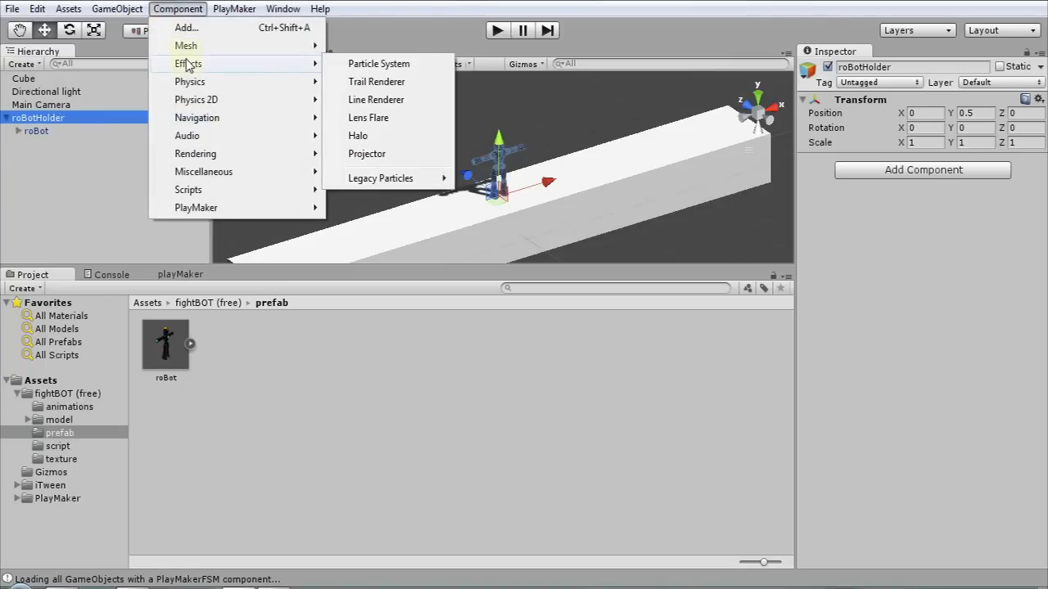
mouse_move(190, 81)
left_click(357, 84)
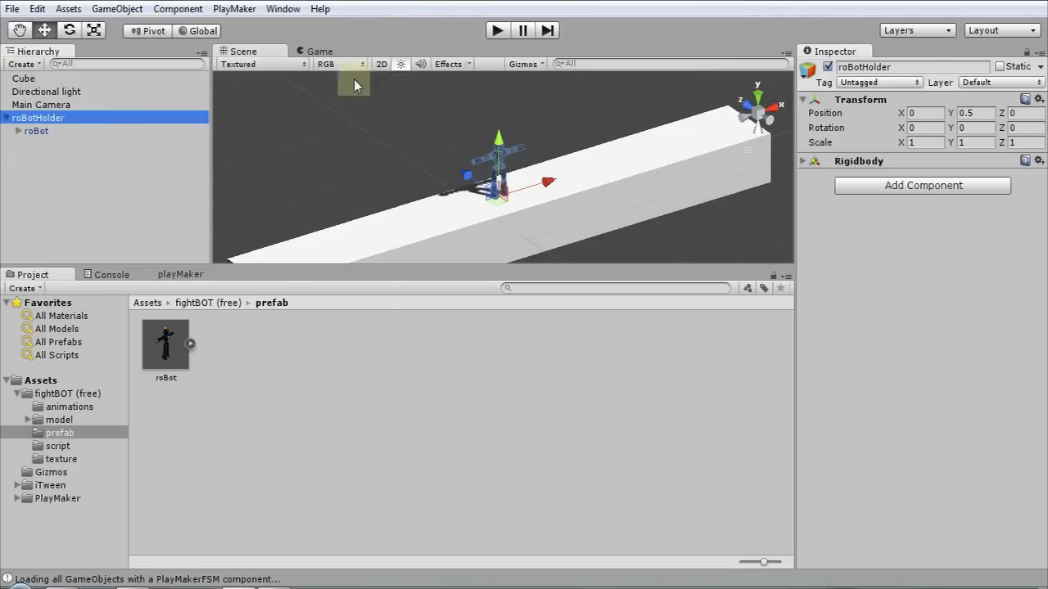
left_click(178, 9)
mouse_move(205, 85)
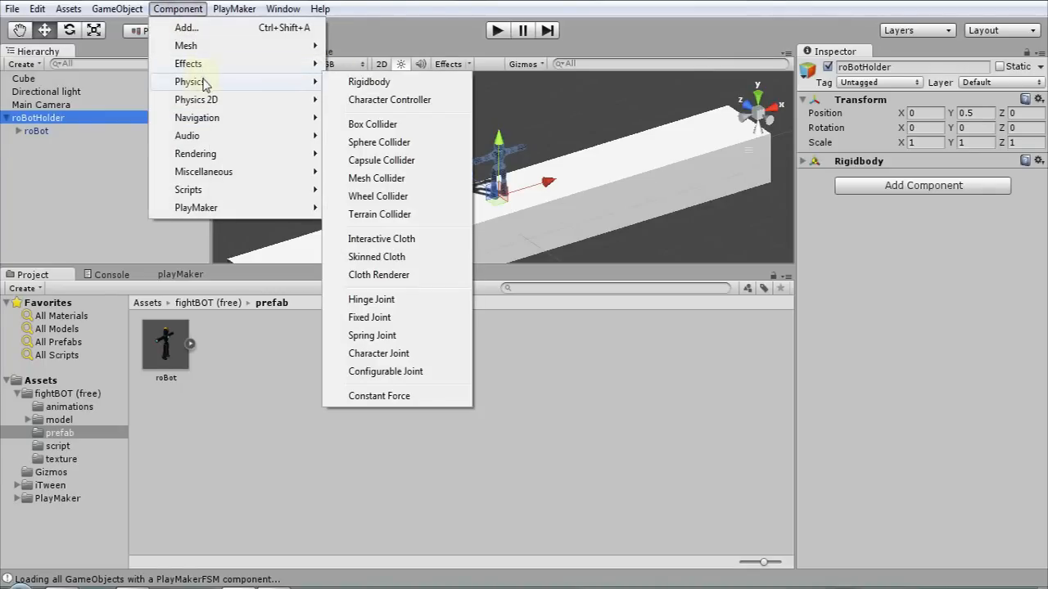
left_click(381, 160)
Step: Set the capsule collider's center Y to 0.63 and its radius to 0.23 to fit the robot's body
left_click_drag(491, 185, 561, 187, "alt")
key("f")
right_click_drag(526, 112, 488, 449, "alt")
left_click_drag(442, 145, 486, 170, "alt")
left_click(896, 231)
left_click_drag(898, 234, 871, 254)
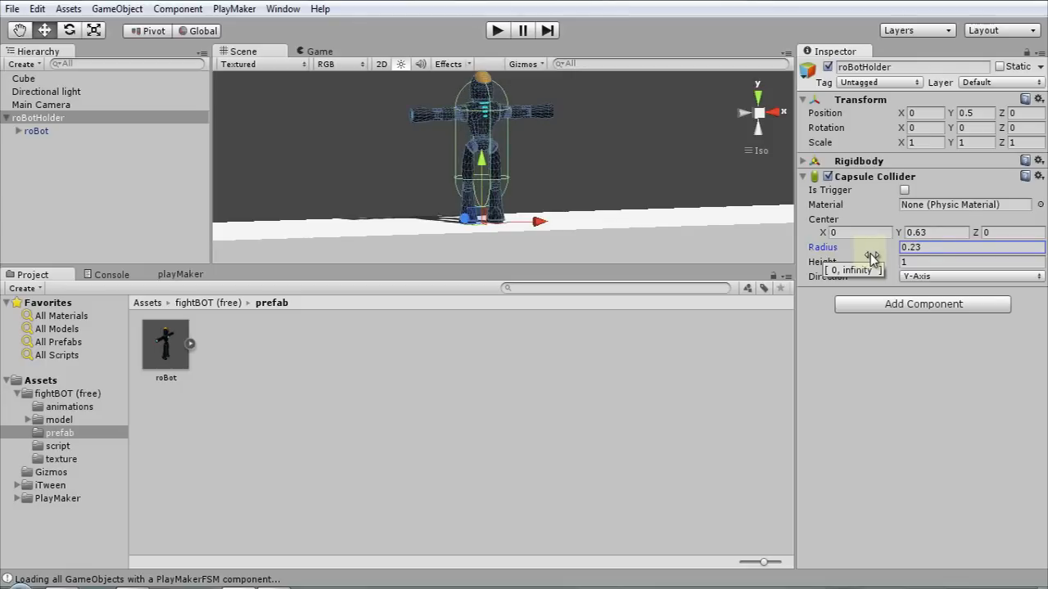
Step: Set the capsule collider's height to 1.25 and its center Y to 0.6 so it encloses the robot
left_click_drag(518, 127, 662, 224, "alt")
left_click(880, 268)
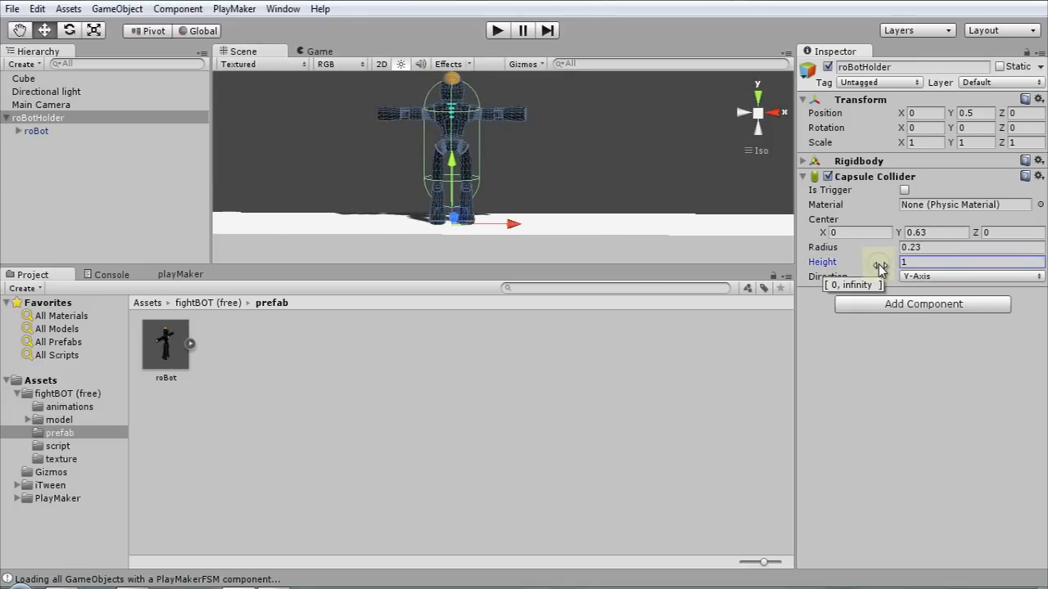
left_click_drag(882, 268, 886, 266)
left_click_drag(524, 207, 601, 207, "alt")
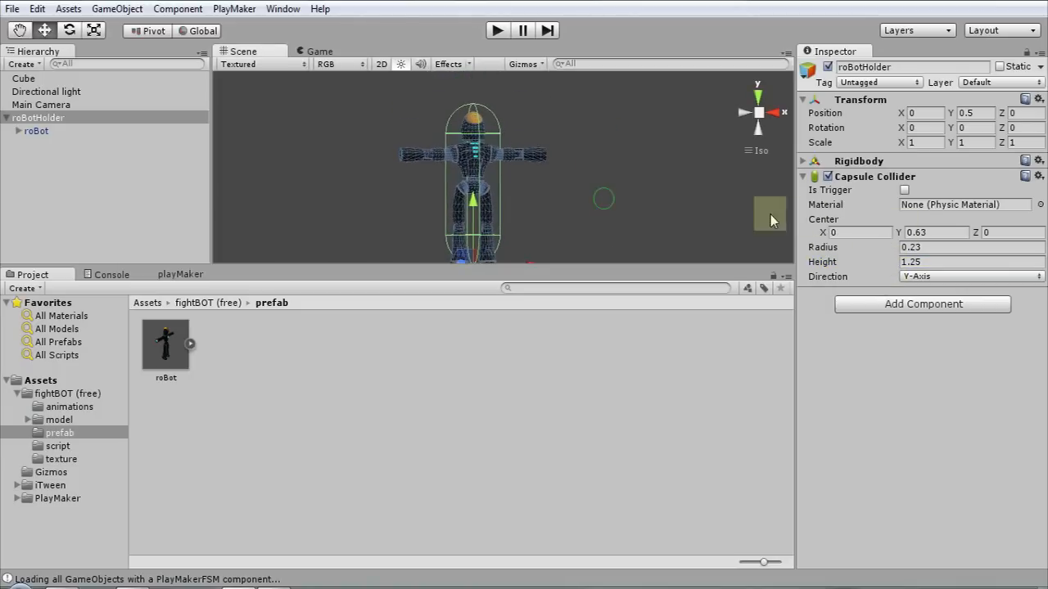
left_click(900, 233)
left_click_drag(906, 235, 904, 237)
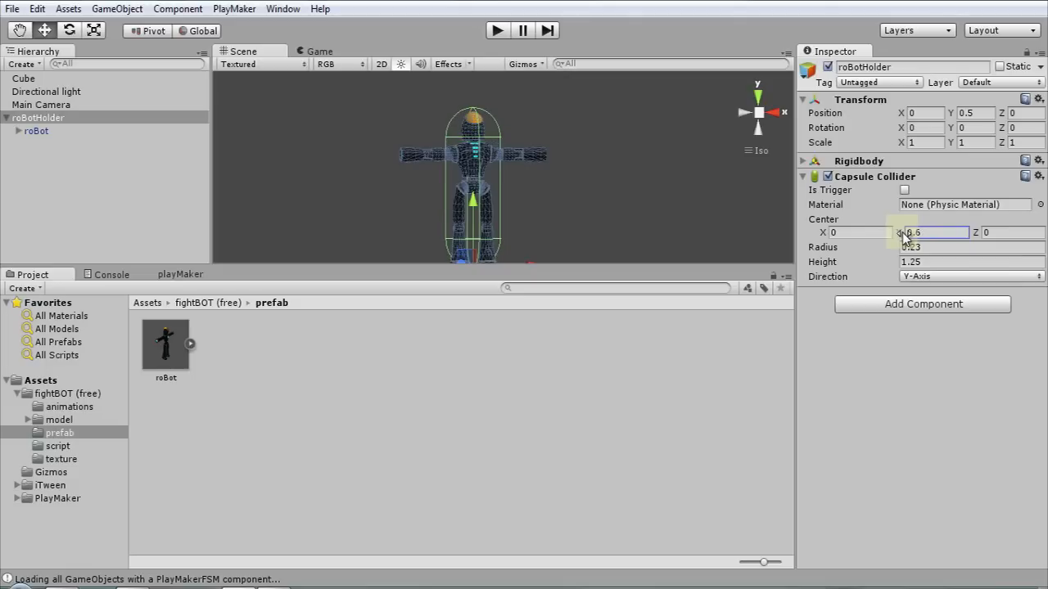
left_click_drag(491, 214, 425, 227, "alt")
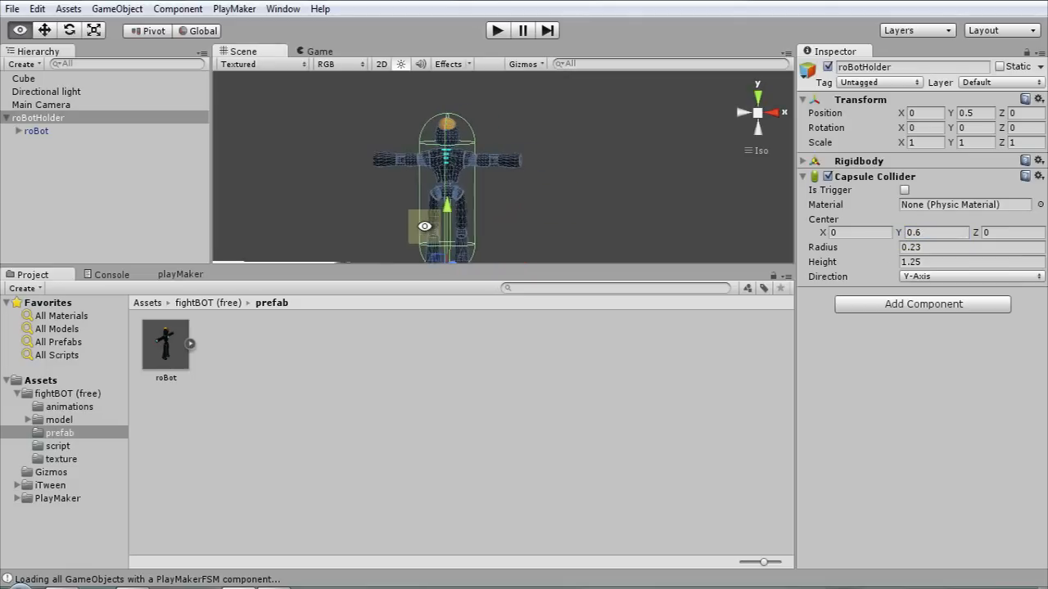
middle_click_drag(426, 227, 461, 188)
right_click_drag(463, 187, 486, 63, "alt")
left_click_drag(442, 149, 558, 150, "alt")
left_click(557, 150)
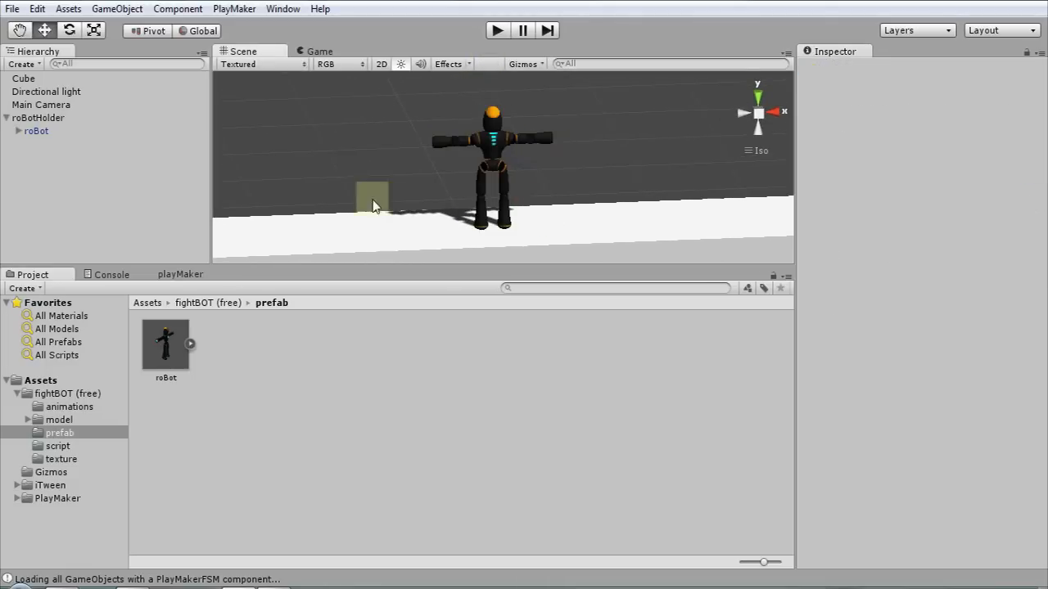
Step: Add a PlayMaker FSM to roBotHolder and shift its start state slightly away from the graph's corner
left_click(37, 117)
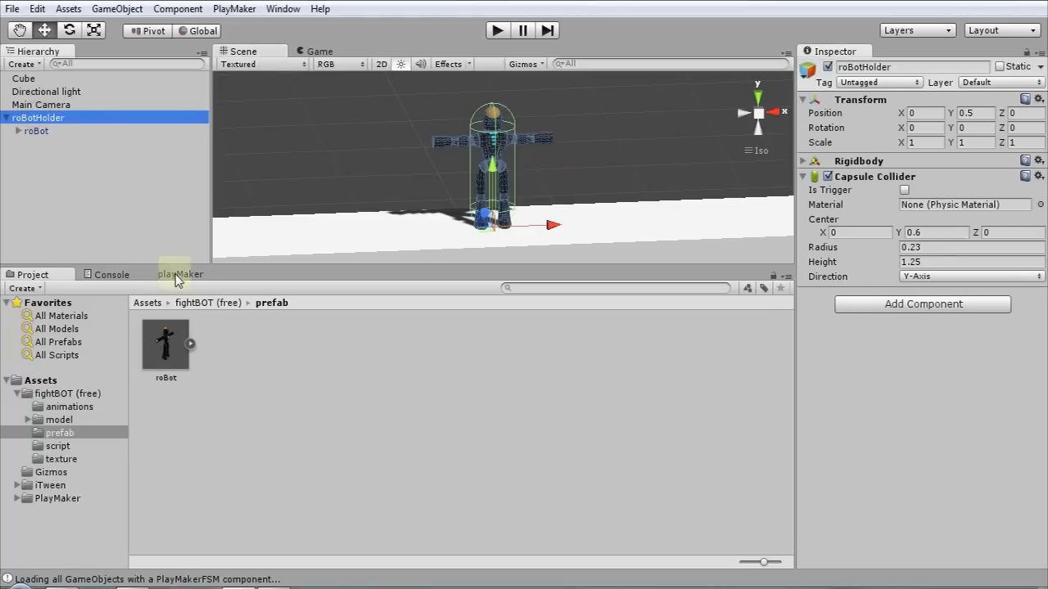
left_click(176, 276)
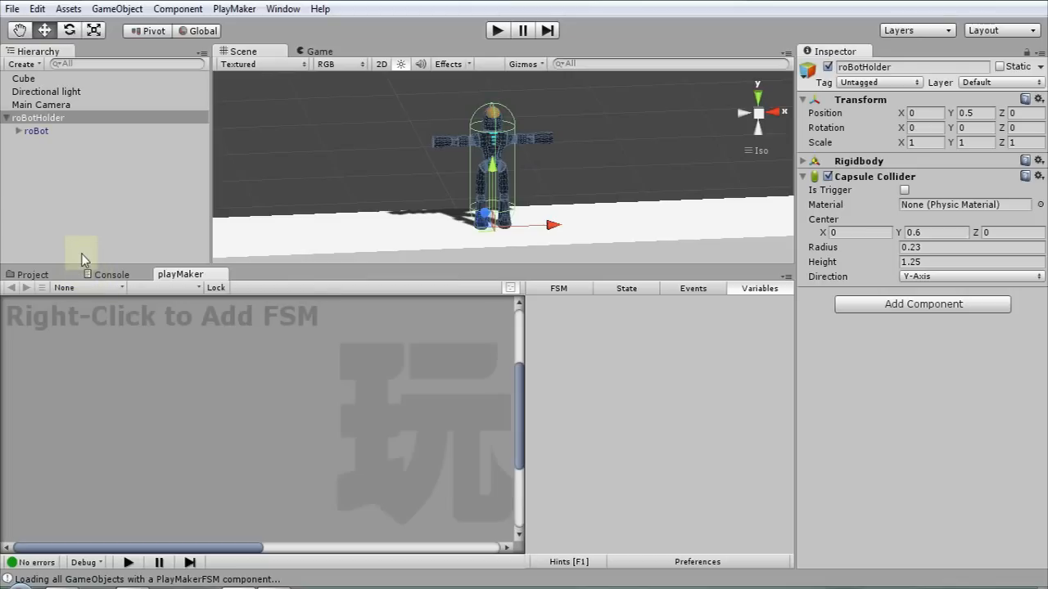
right_click(85, 297)
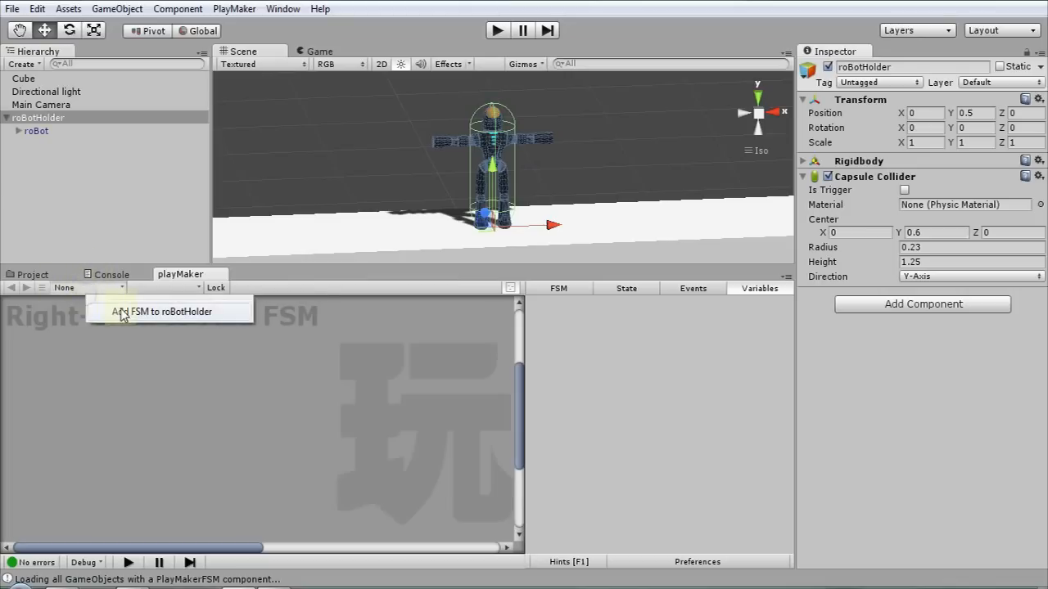
left_click(65, 307)
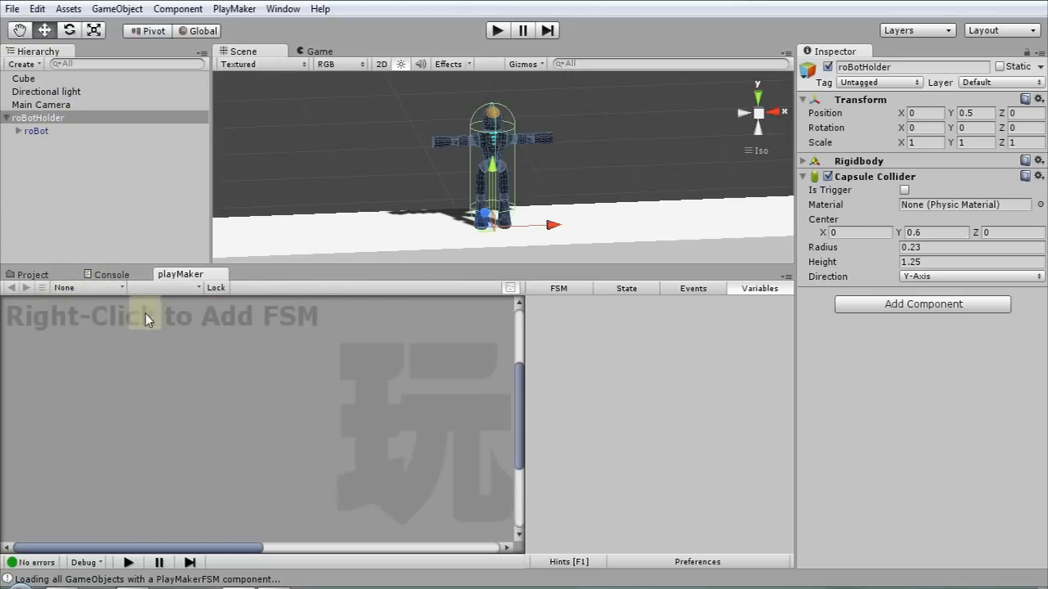
right_click(98, 293)
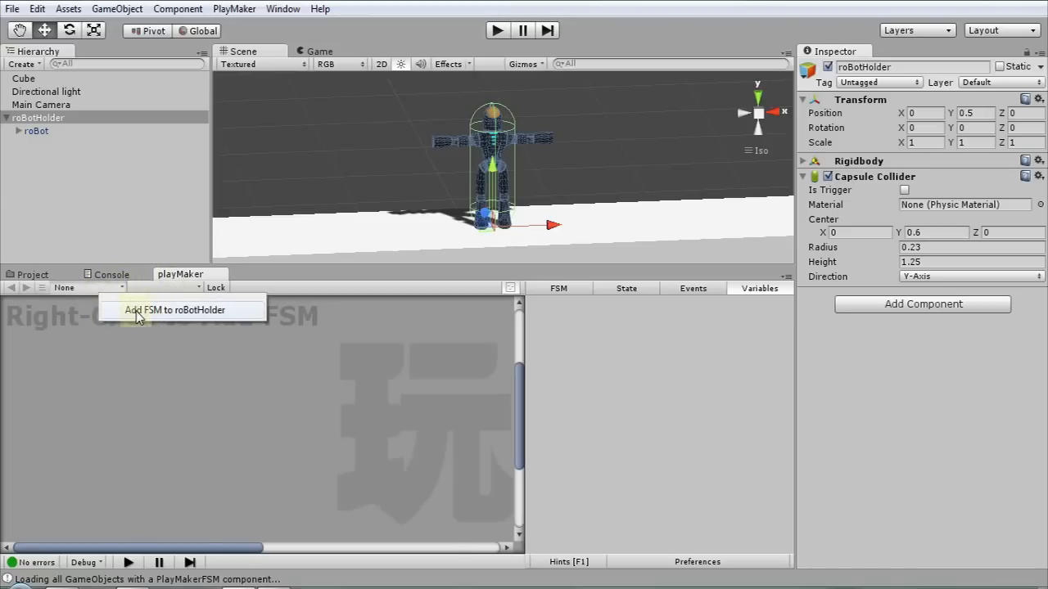
left_click(136, 311)
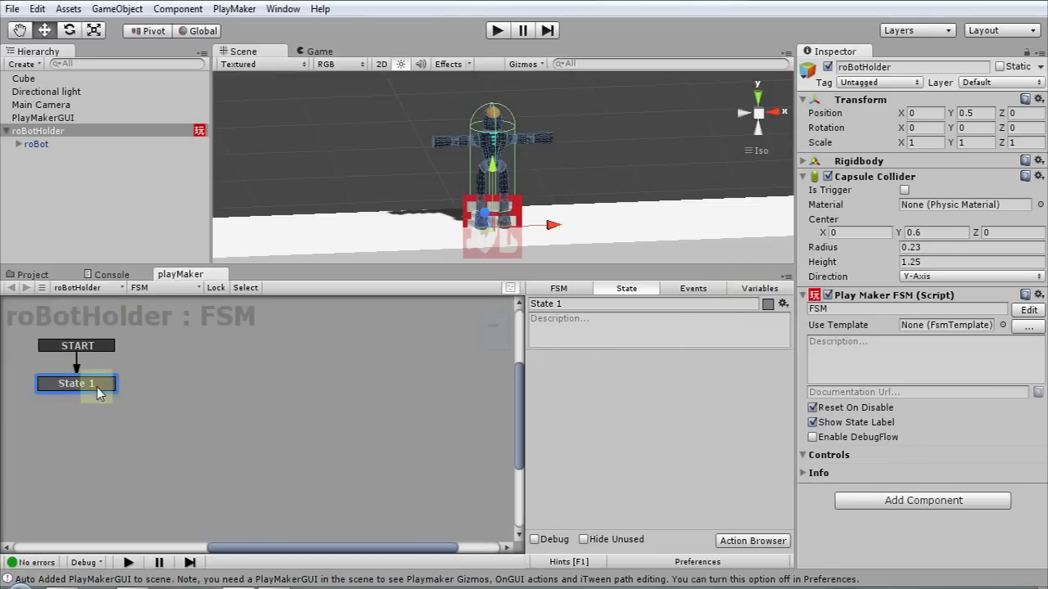
left_click_drag(84, 384, 122, 399)
Step: Create a global Float variable named horizontalAxis in PlayMaker
left_click(757, 289)
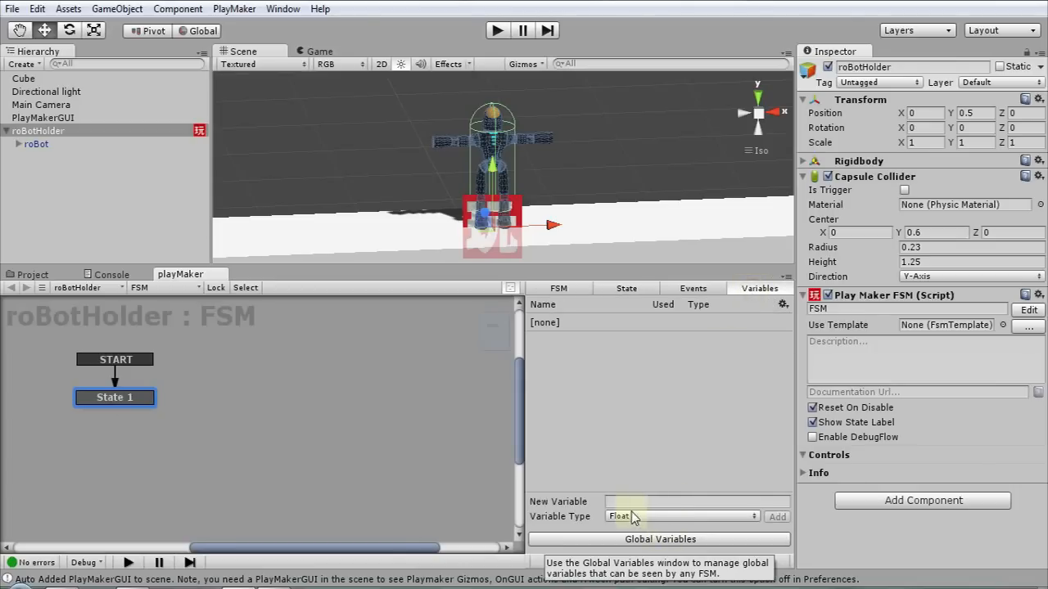
left_click(643, 540)
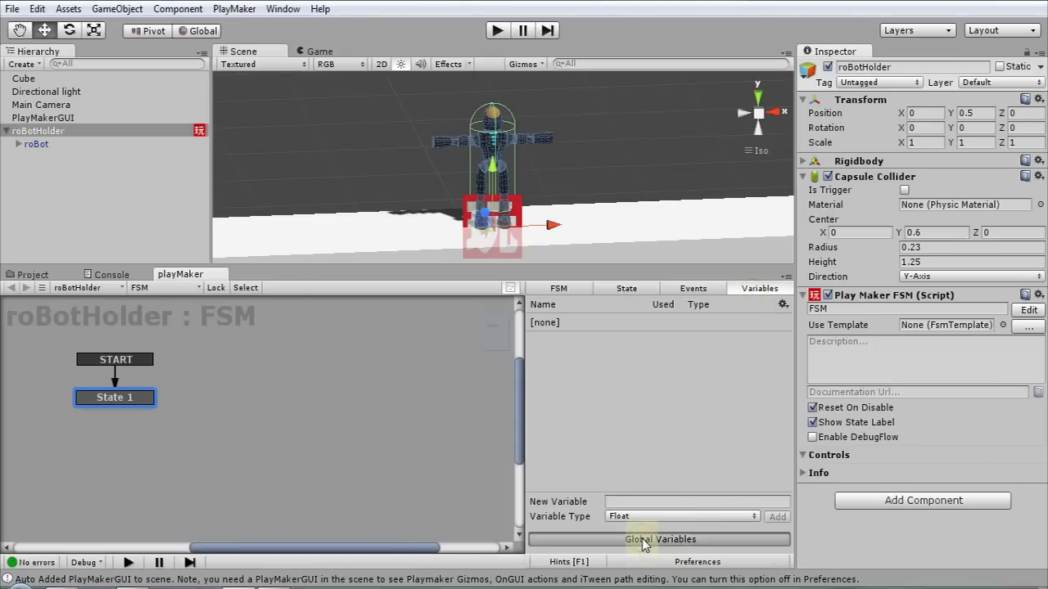
left_click(131, 246)
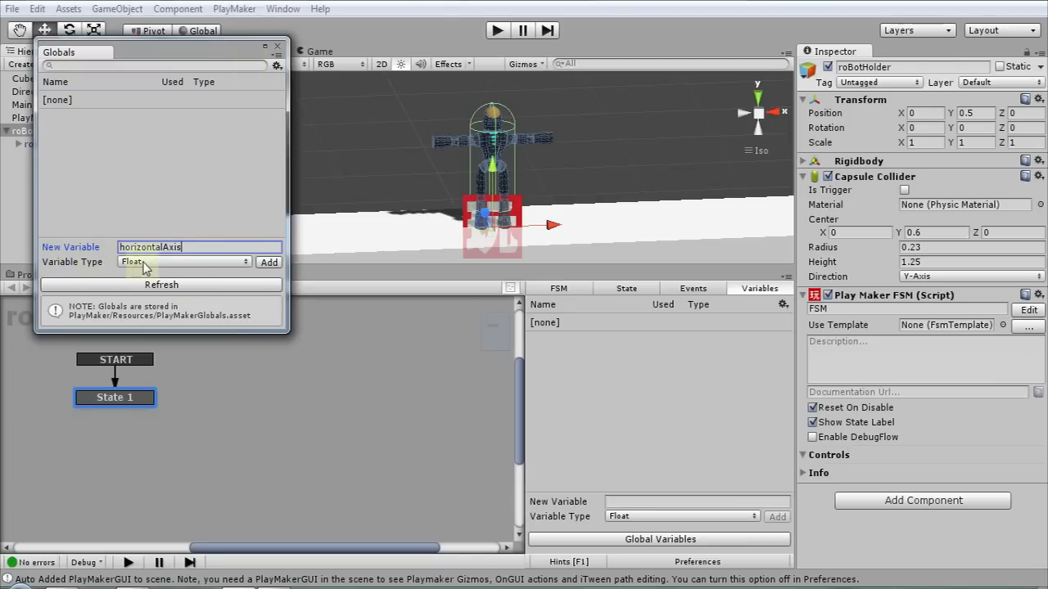
left_click(145, 263)
left_click(156, 280)
left_click(268, 262)
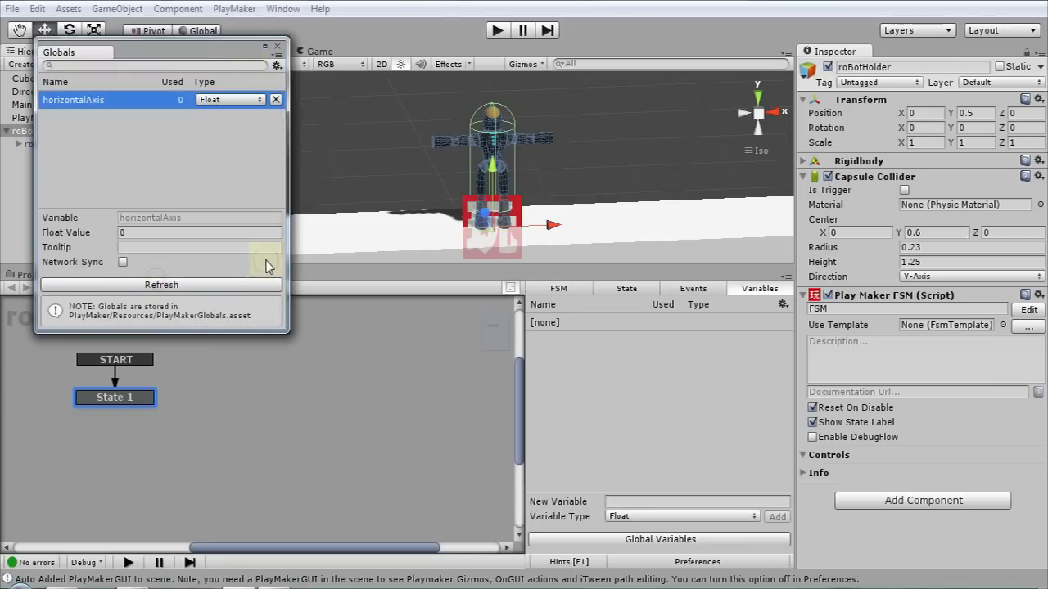
left_click(277, 46)
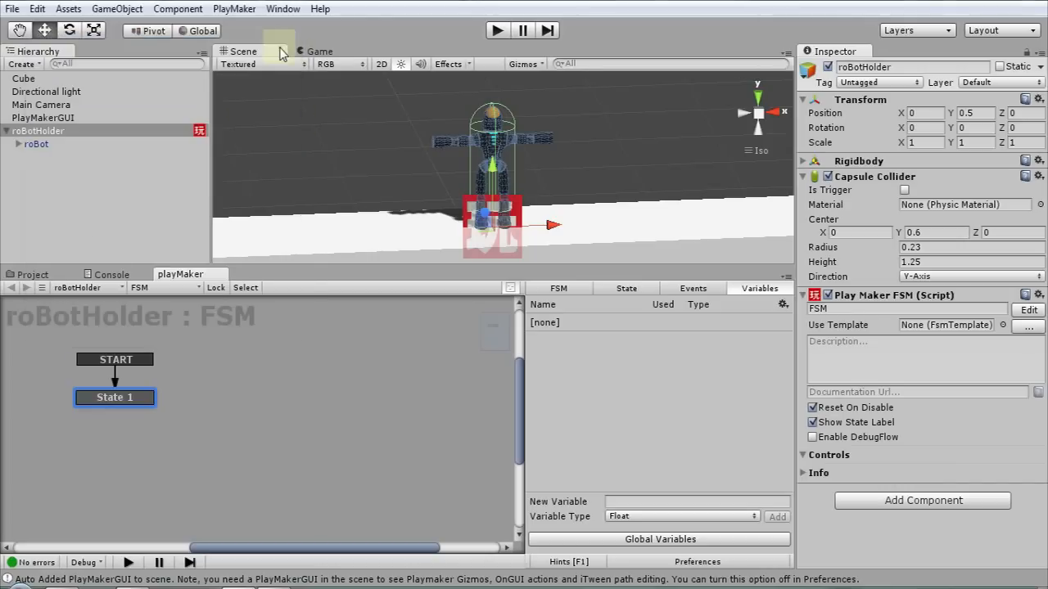
Step: Rename both State 1 and the roBotHolder FSM to Movement
left_click(627, 291)
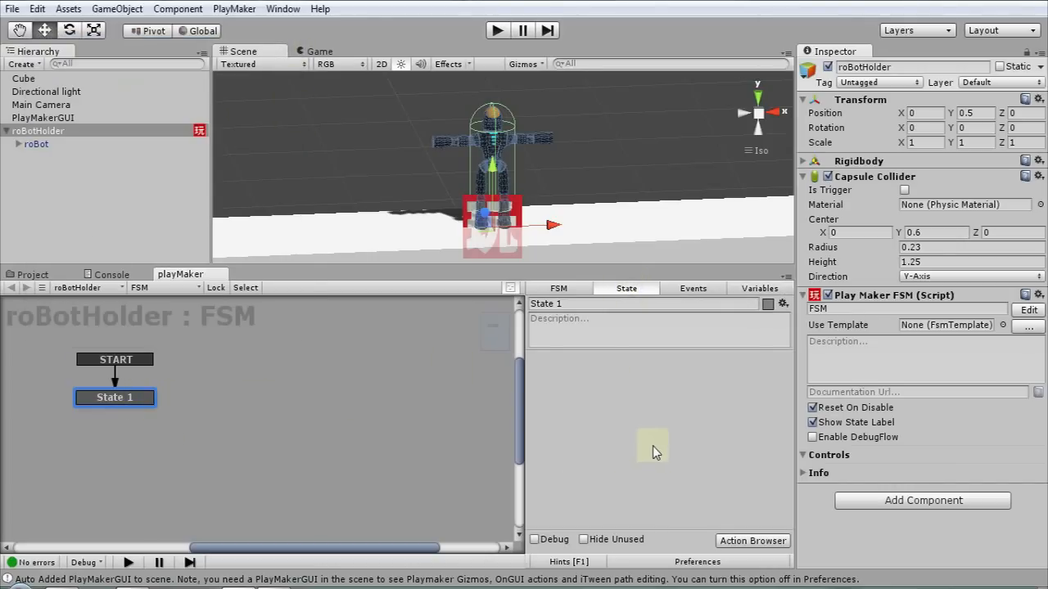
left_click(578, 304)
key("ctrl+a")
type("Mo")
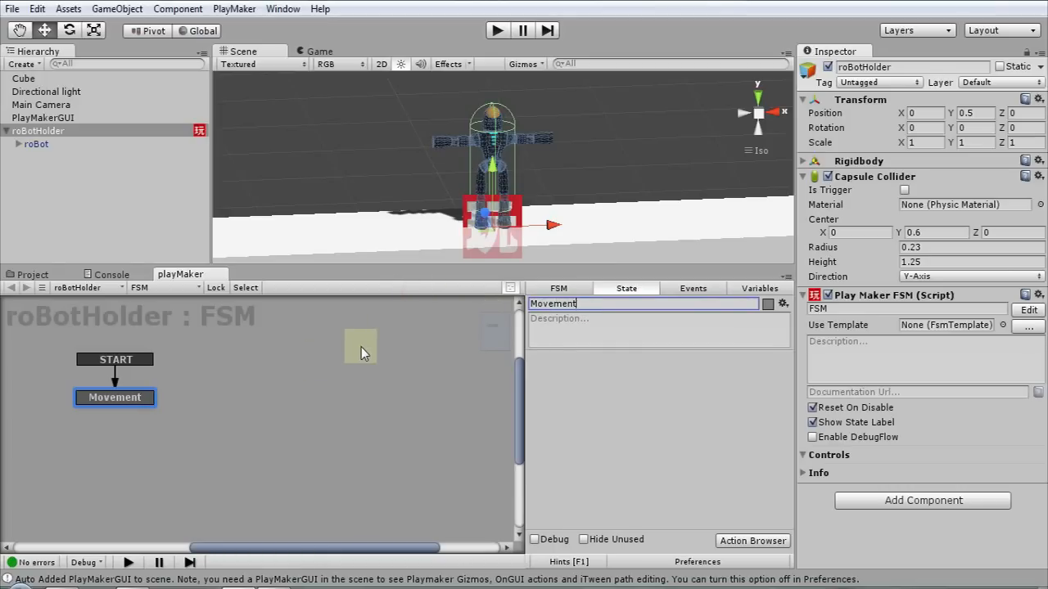
left_click(828, 309)
type("Movement")
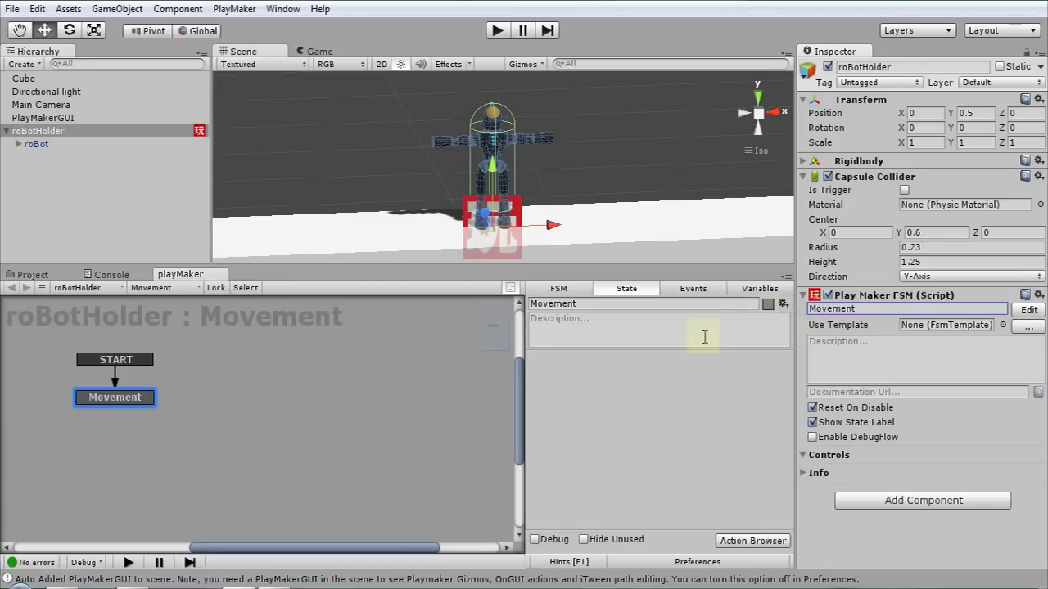
Step: Find the Get Axis action and add it to the Movement state
left_click(752, 541)
left_click_drag(796, 18, 694, 24)
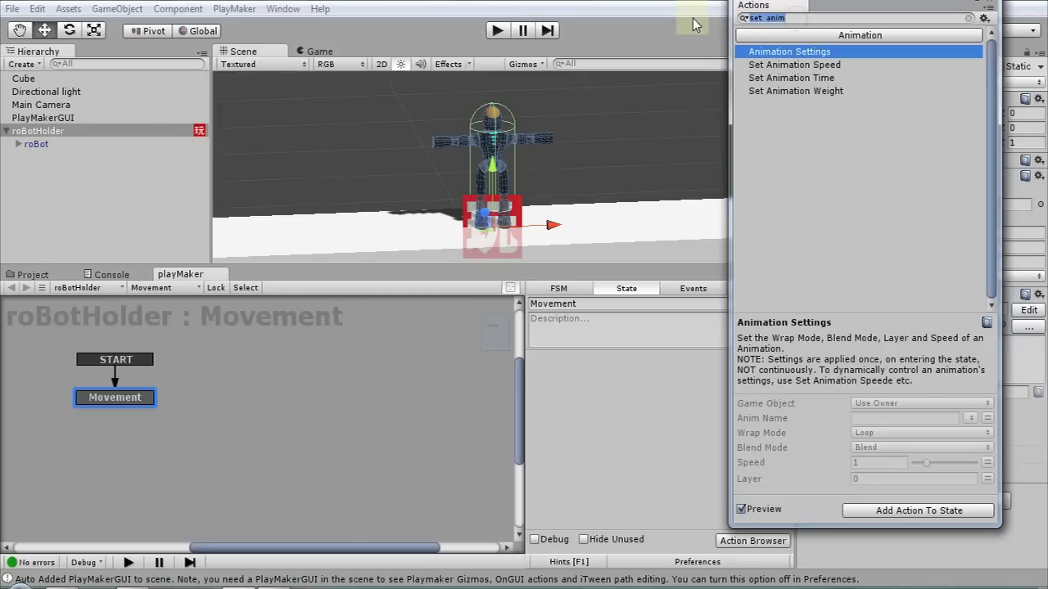
type("get")
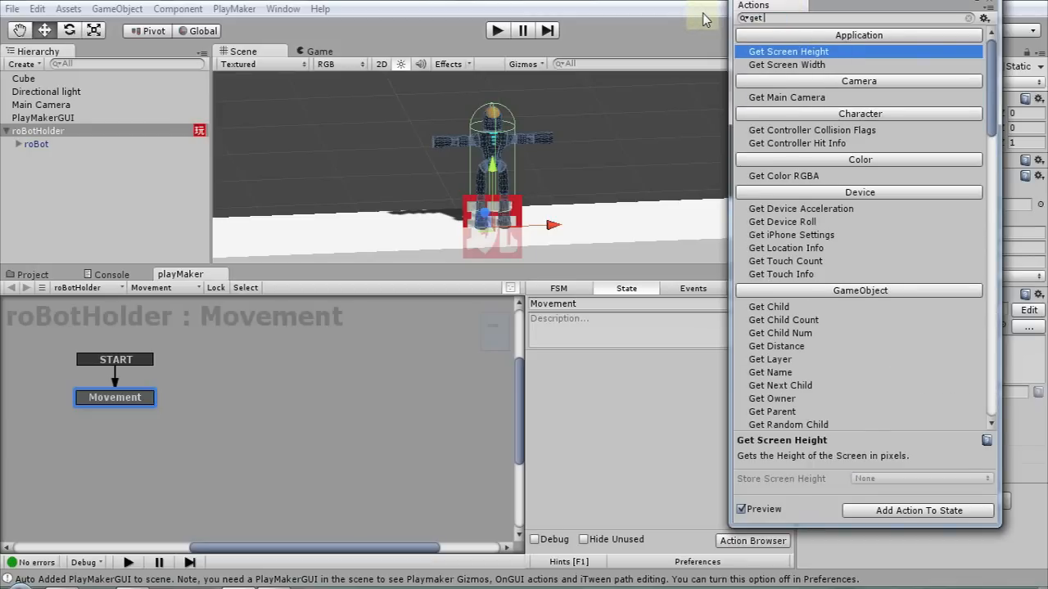
type(" axis")
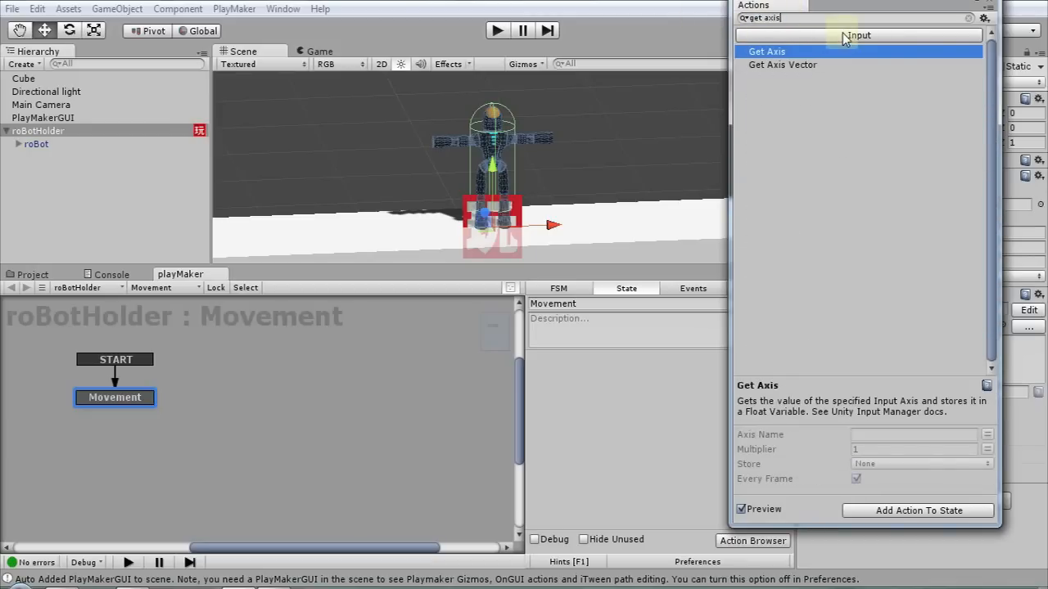
double_click(769, 52)
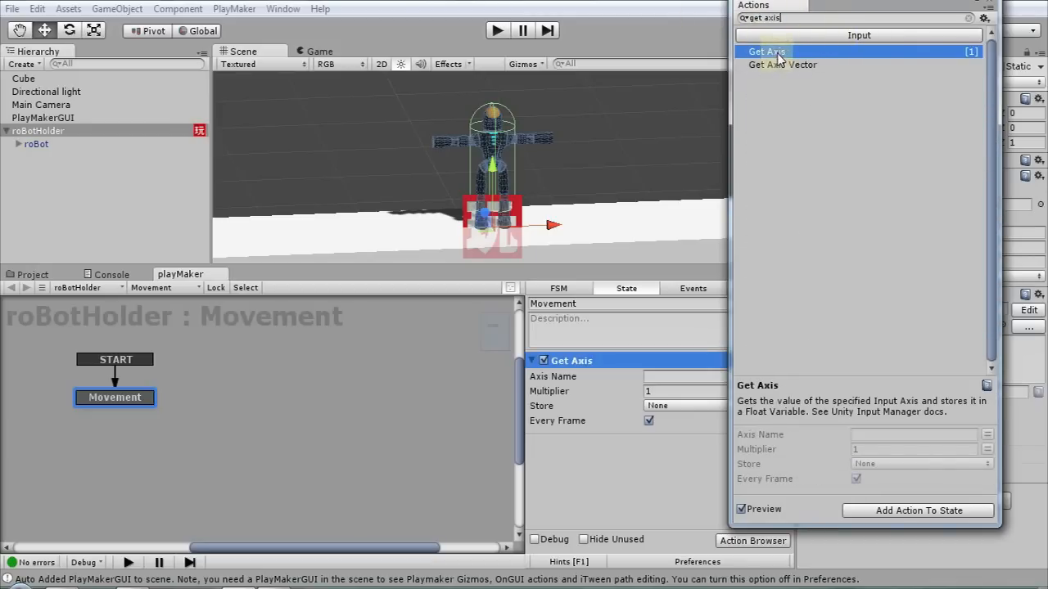
left_click(992, 5)
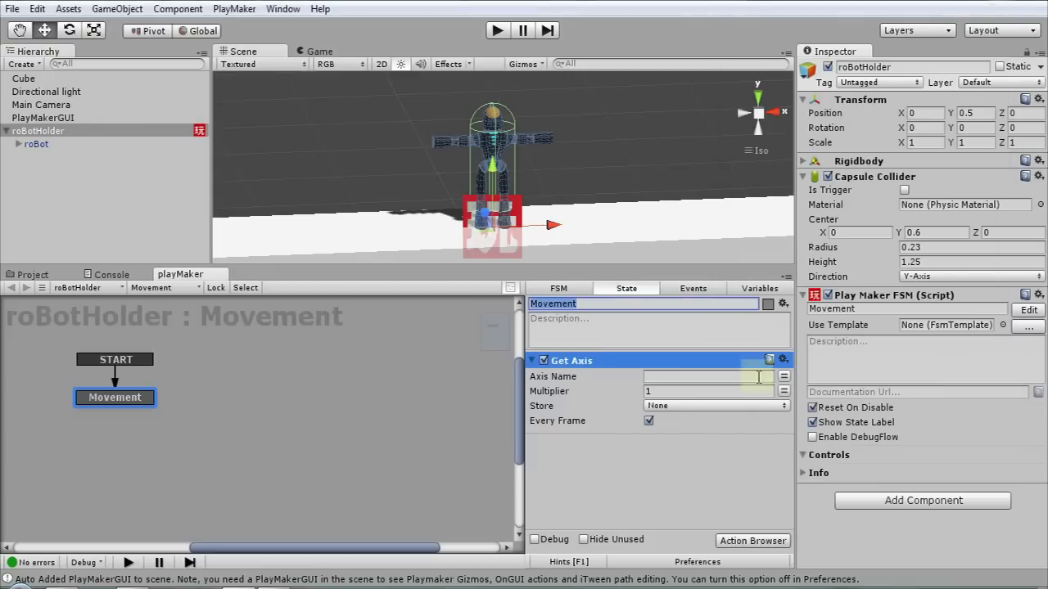
Step: Configure Get Axis with axis name Horizontal and multiplier 2.5, storing the result in the global horizontalAxis variable
left_click(712, 376)
type("Horizontal")
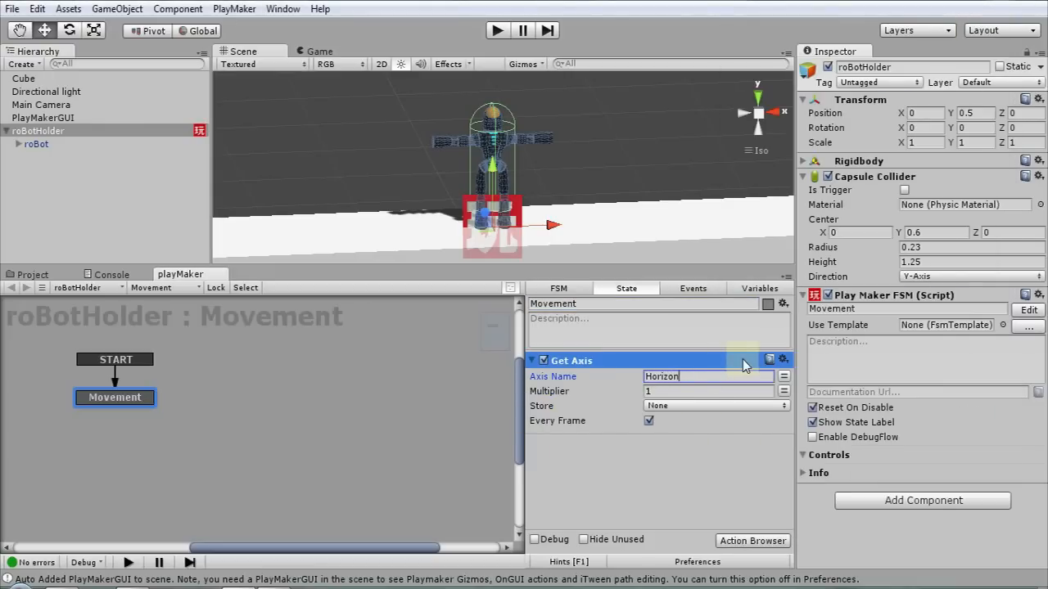
left_click(741, 392)
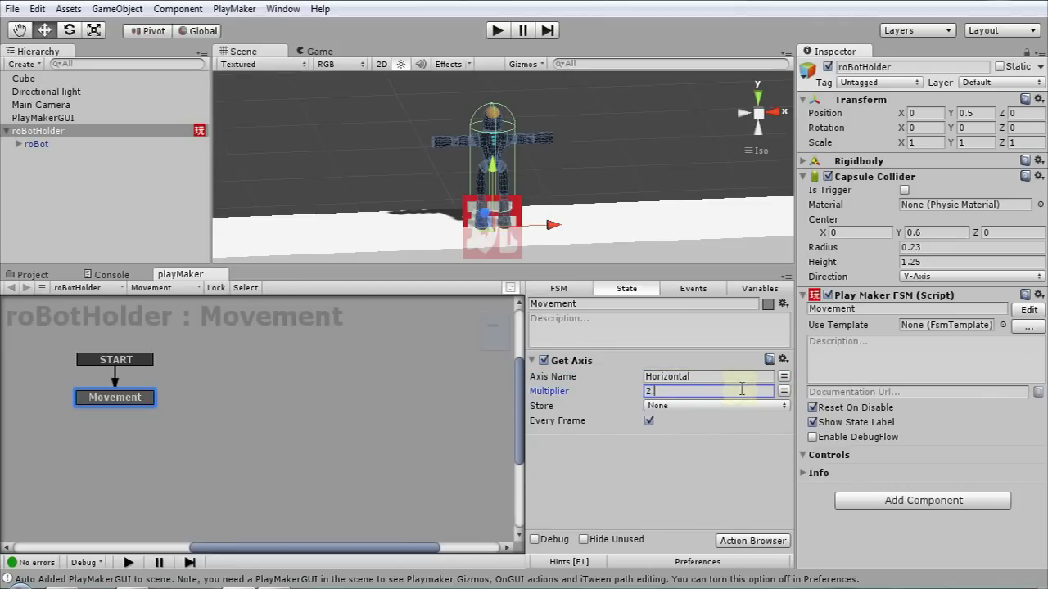
left_click(723, 407)
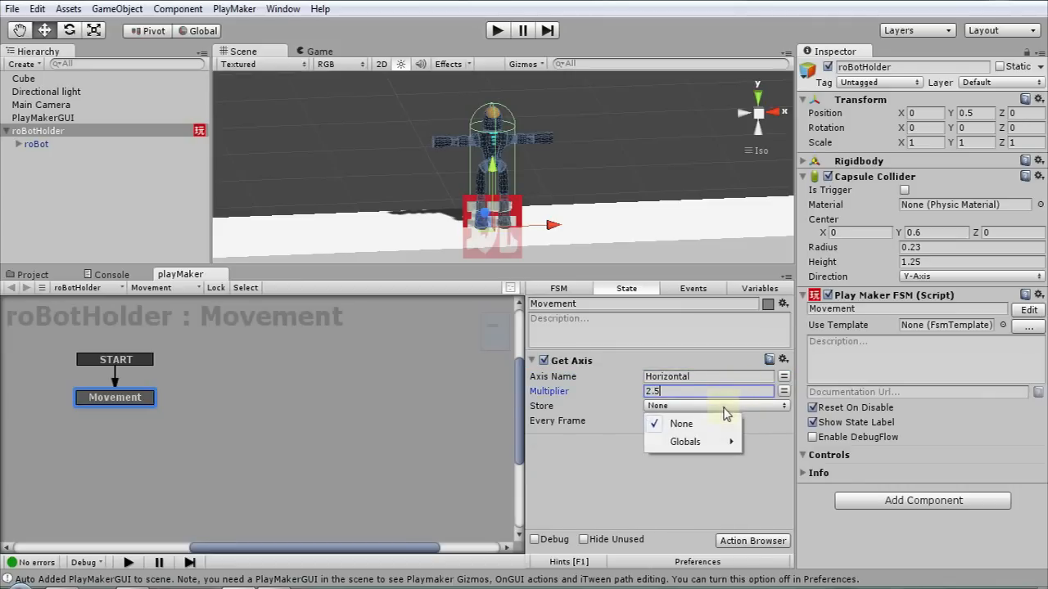
mouse_move(696, 444)
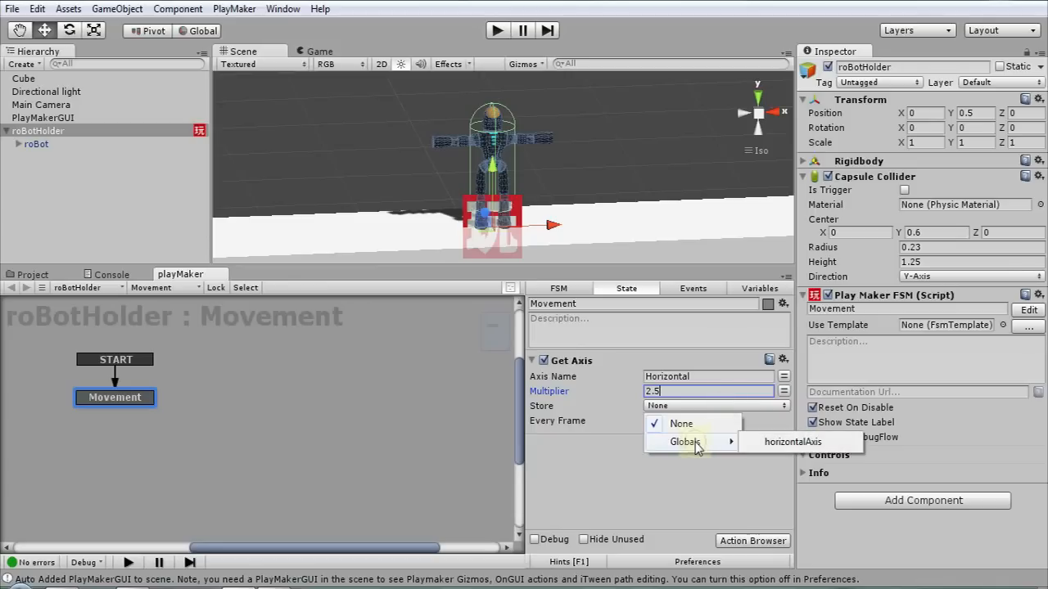
left_click(771, 443)
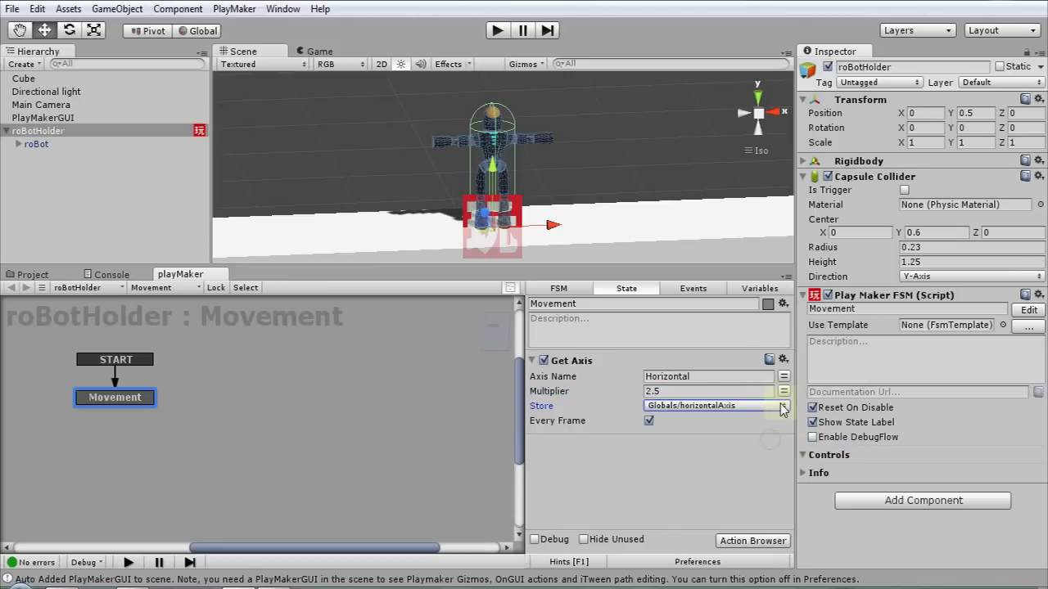
left_click(531, 361)
left_click(531, 361)
Step: Find the Set Velocity action and add it to the Movement state below Get Axis
left_click(776, 541)
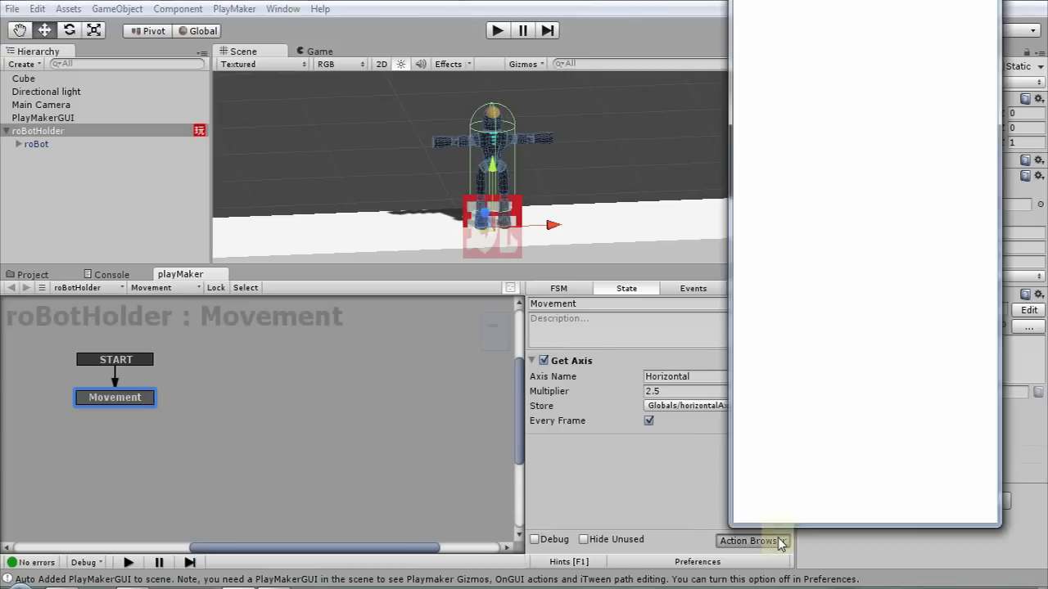
type("set")
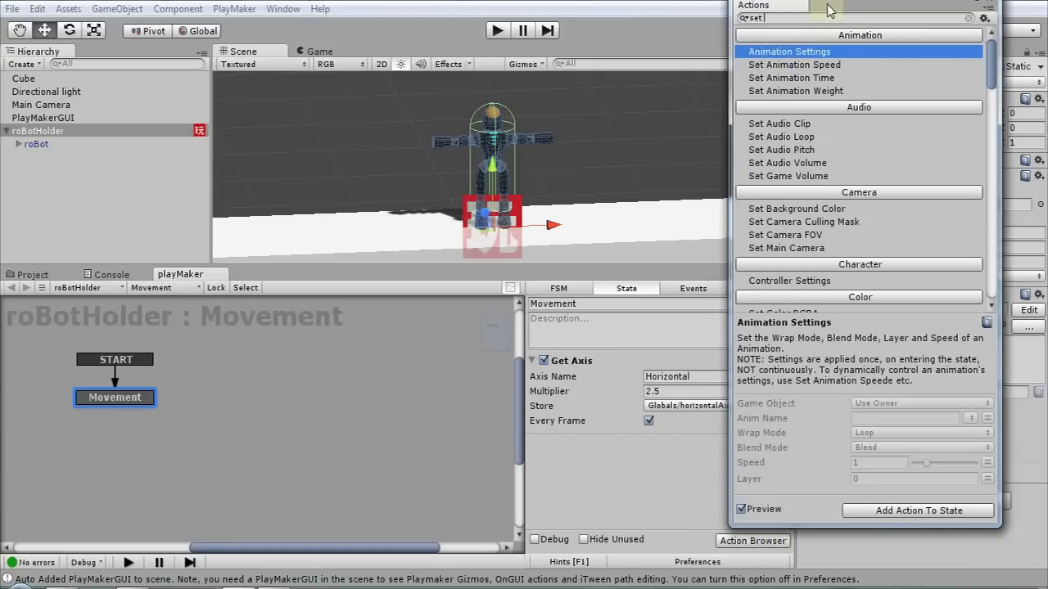
type(" Velocity")
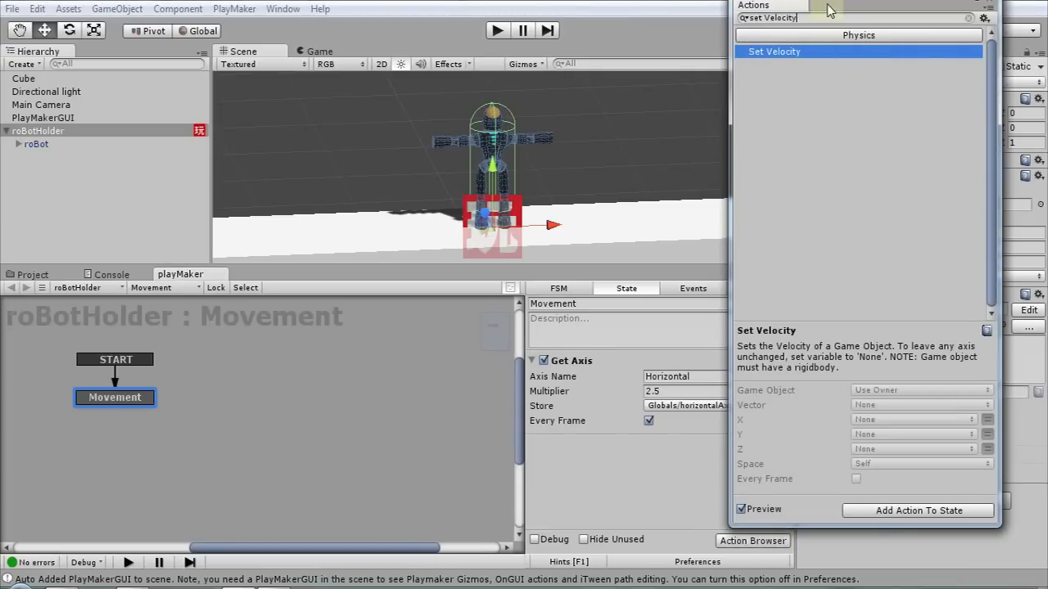
left_click_drag(806, 51, 632, 465)
left_click(991, 3)
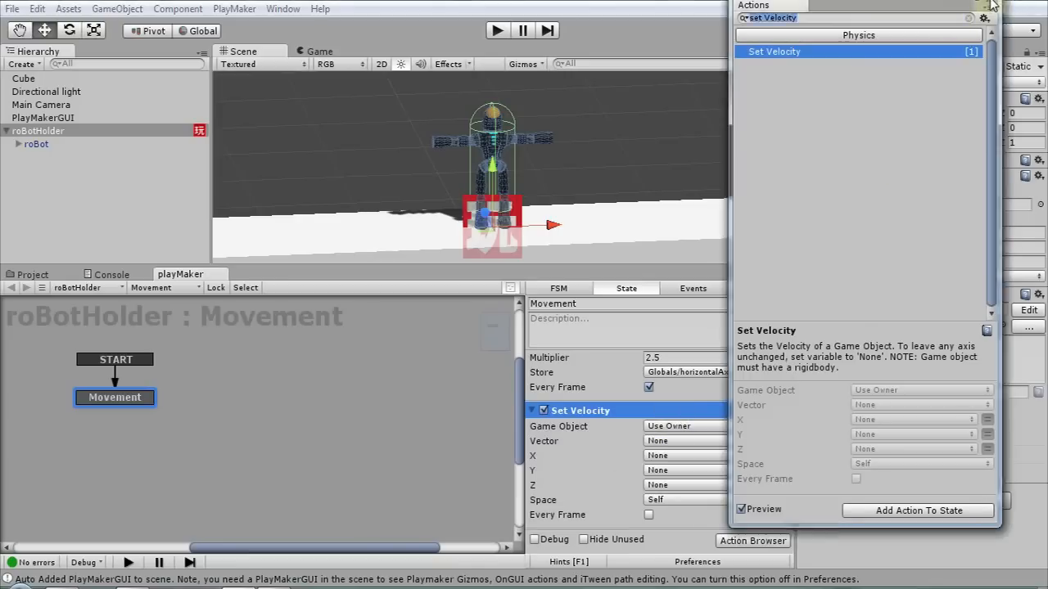
Step: Set Set Velocity's X to the global horizontalAxis variable, its space to World, and make it run every frame
left_click(676, 456)
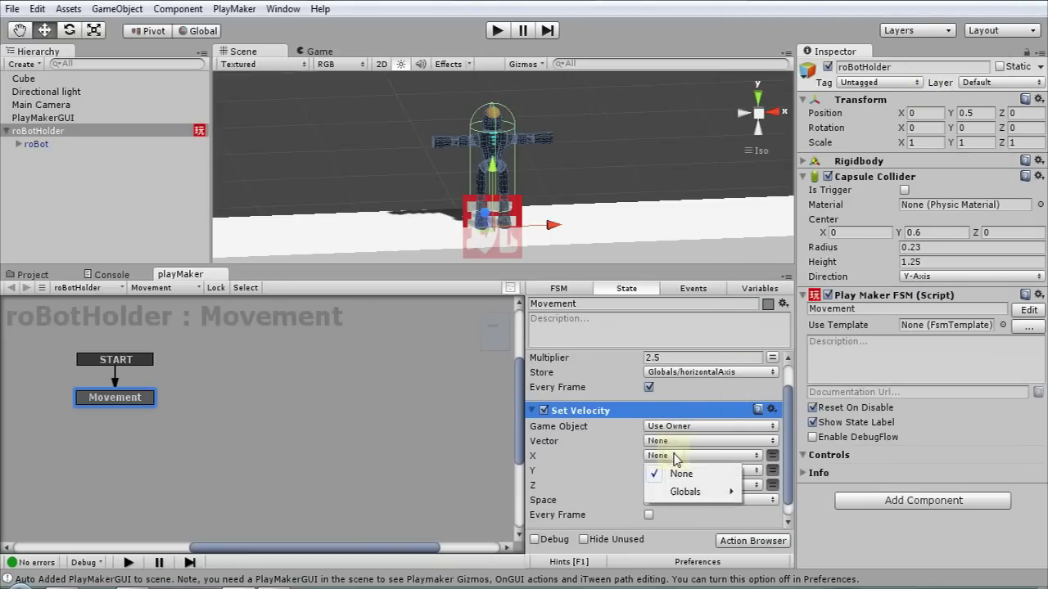
mouse_move(684, 491)
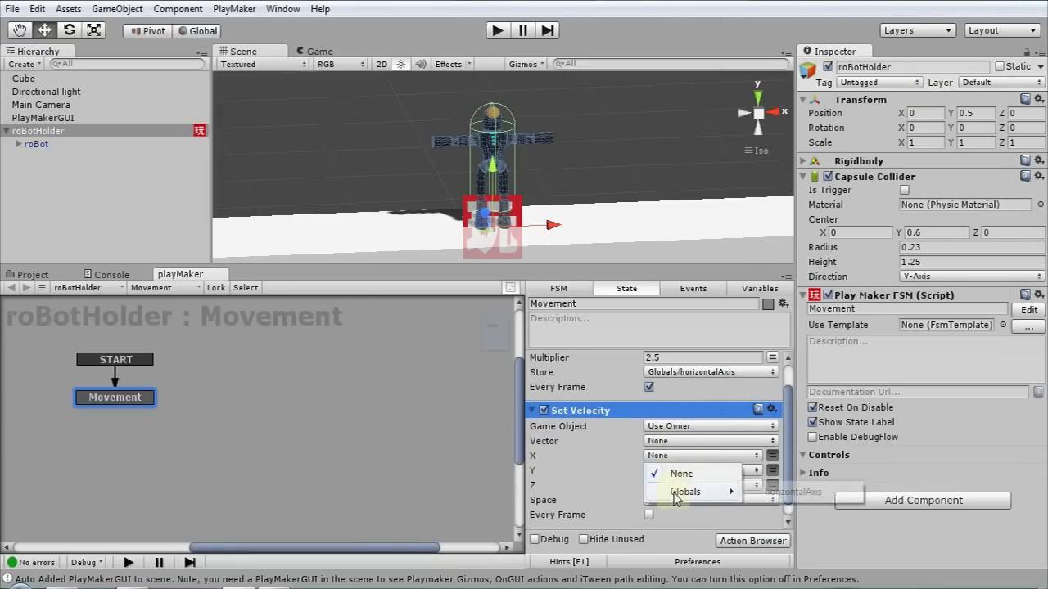
left_click(770, 494)
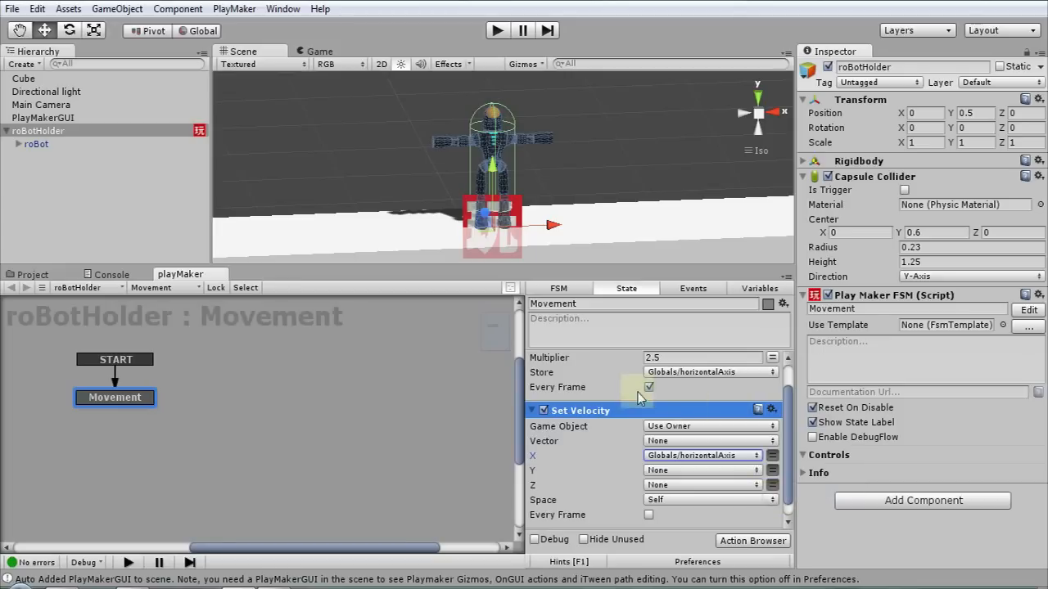
scroll(789, 409, "up", 2)
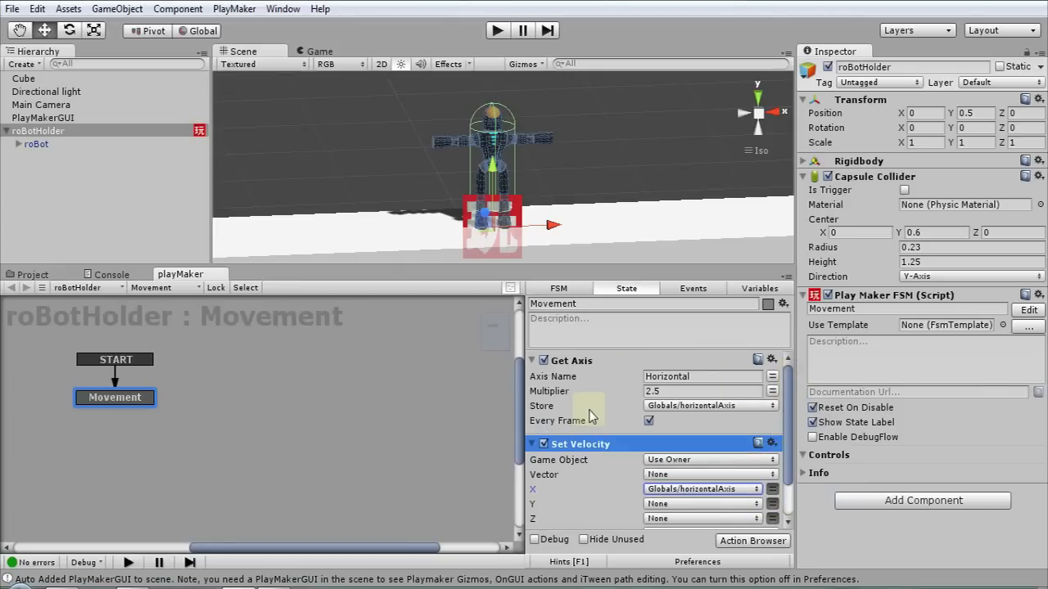
scroll(790, 417, "down", 3)
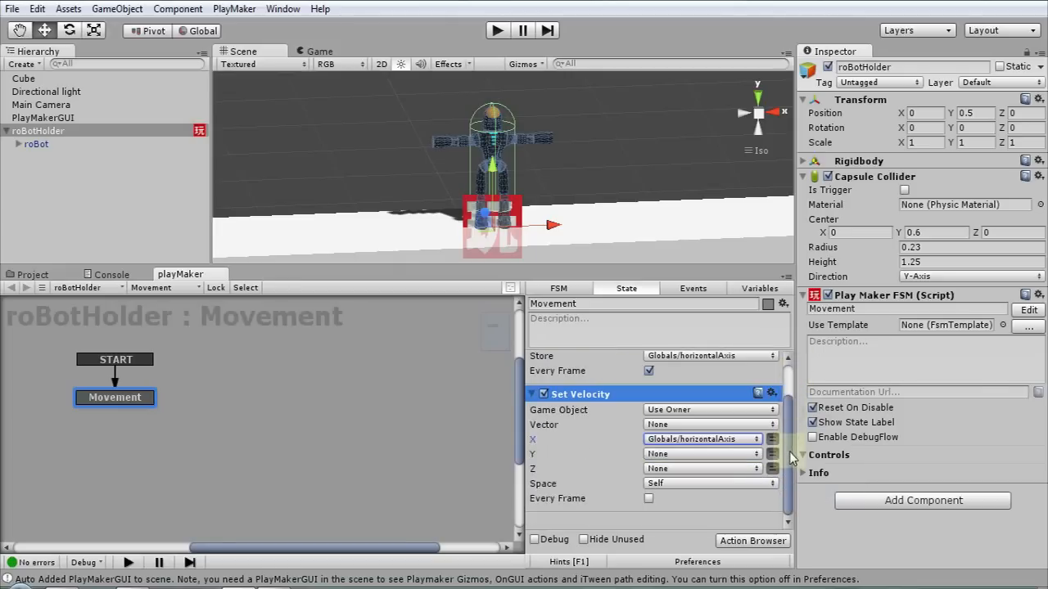
left_click(717, 484)
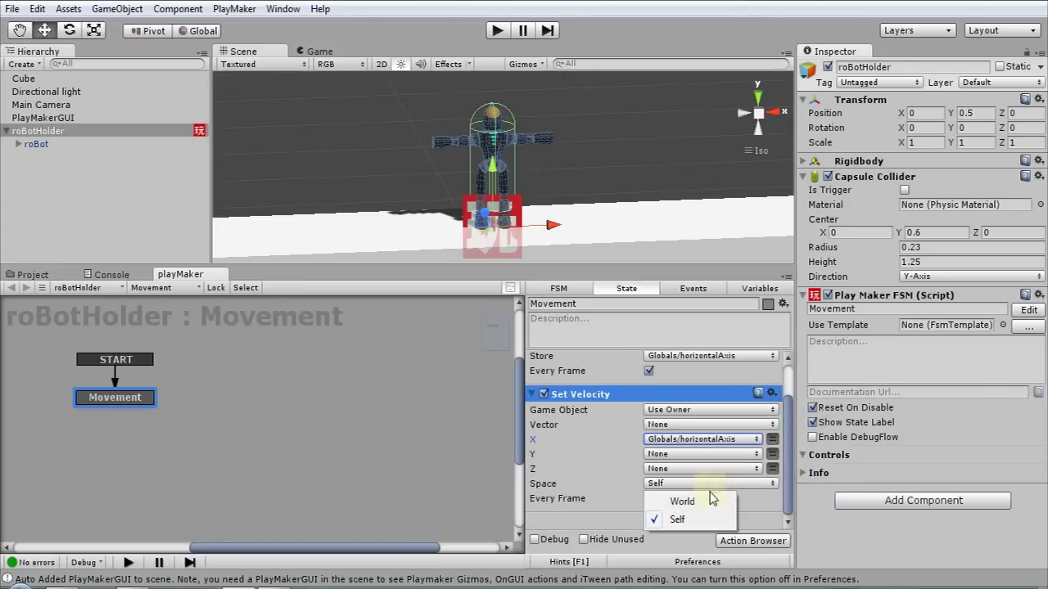
left_click(682, 502)
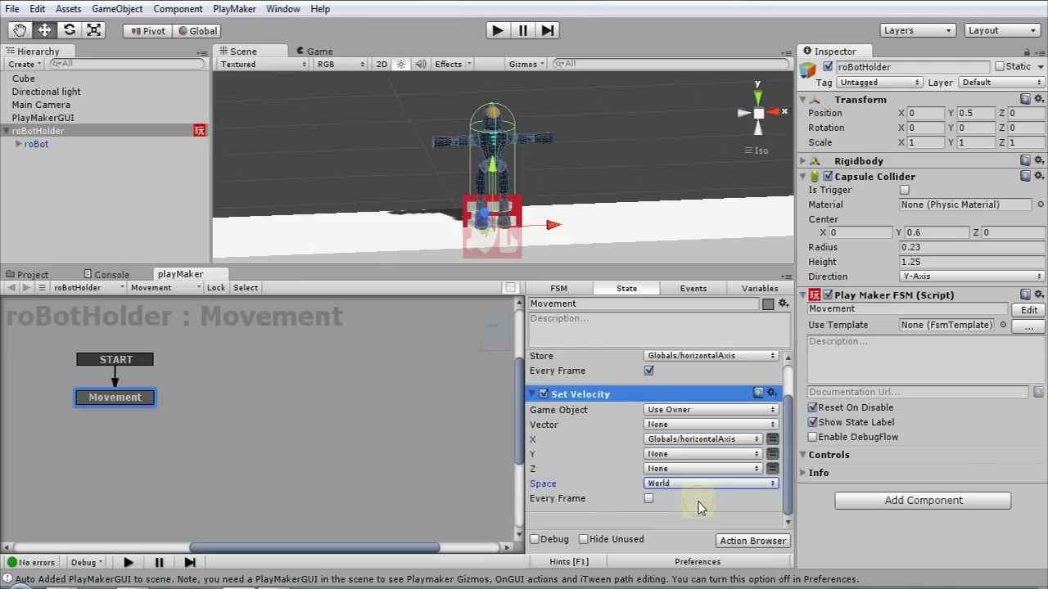
left_click(649, 500)
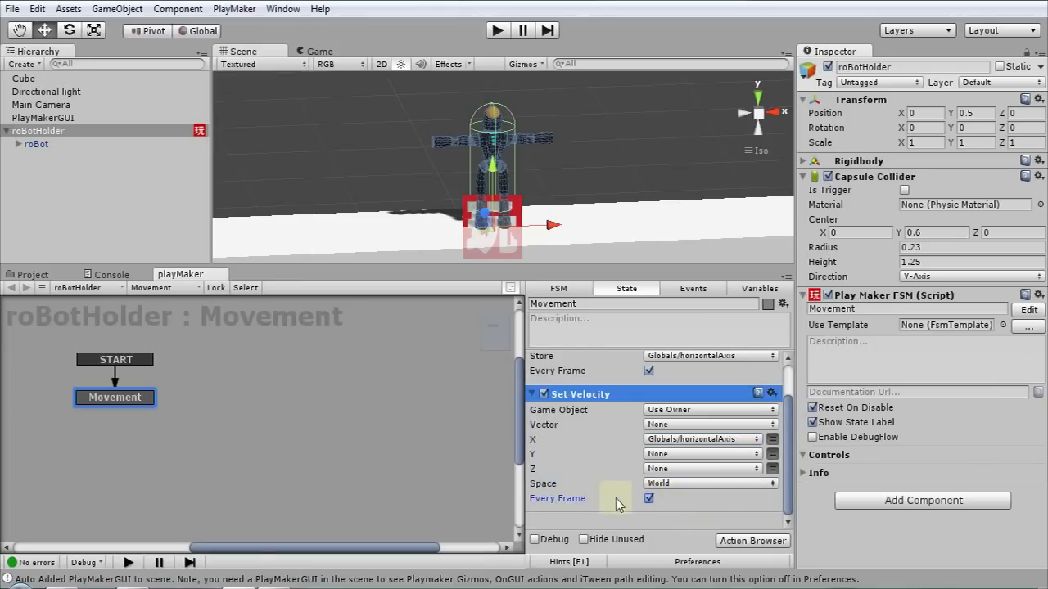
scroll(788, 489, "up", 3)
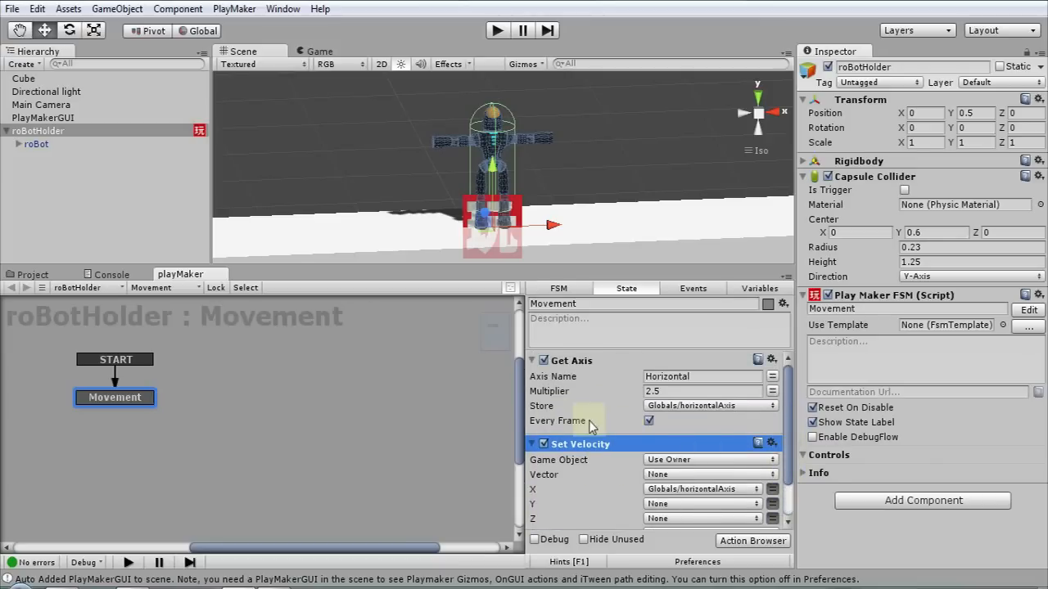
scroll(784, 438, "down", 2)
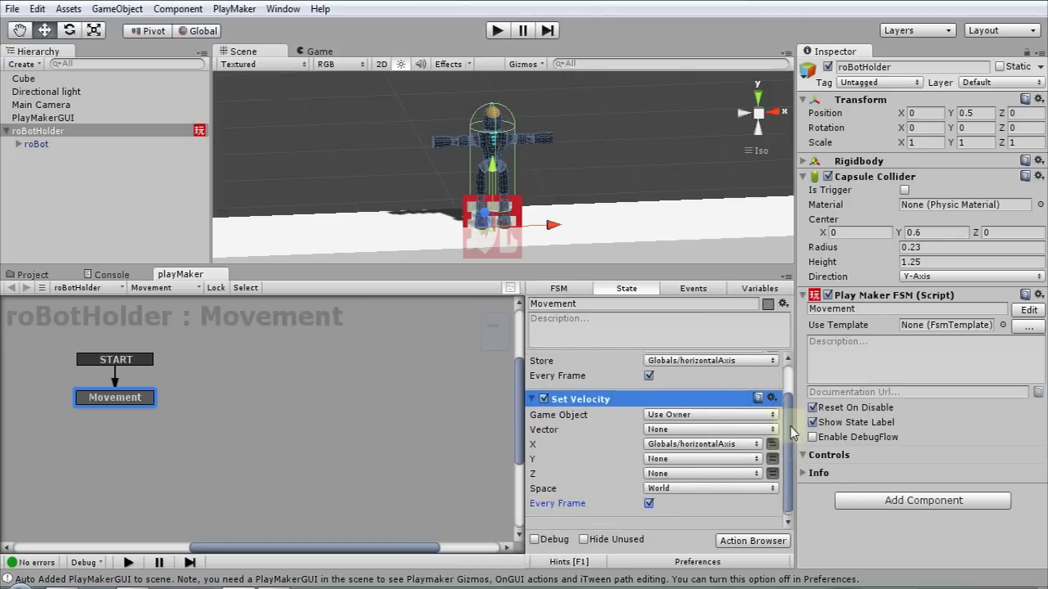
scroll(784, 437, "up", 2)
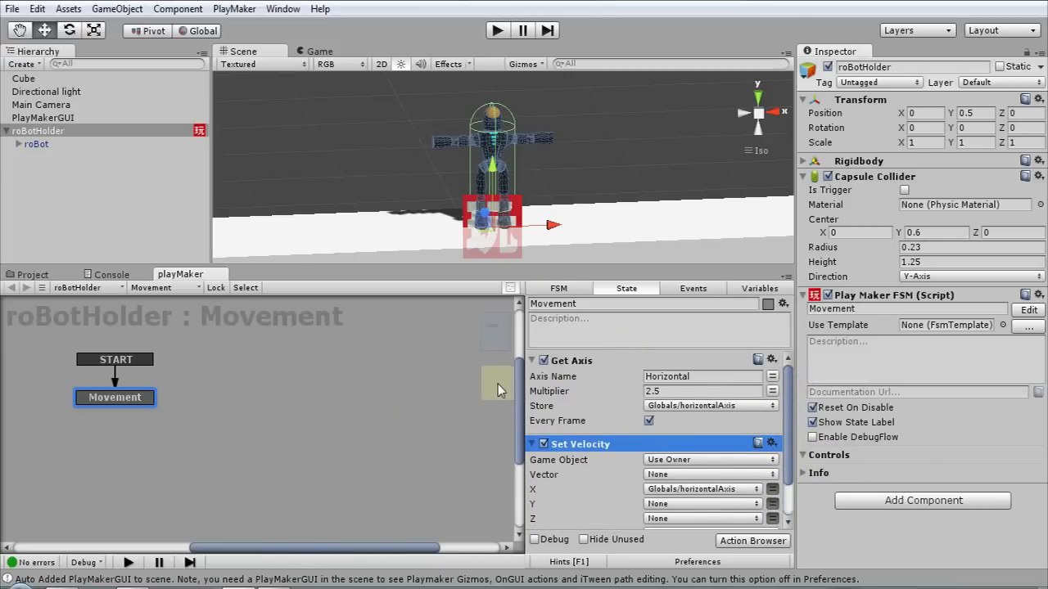
Step: Freeze Z position and X and Z rotation on roBotHolder's Rigidbody, and test-play the scene
left_click(41, 130)
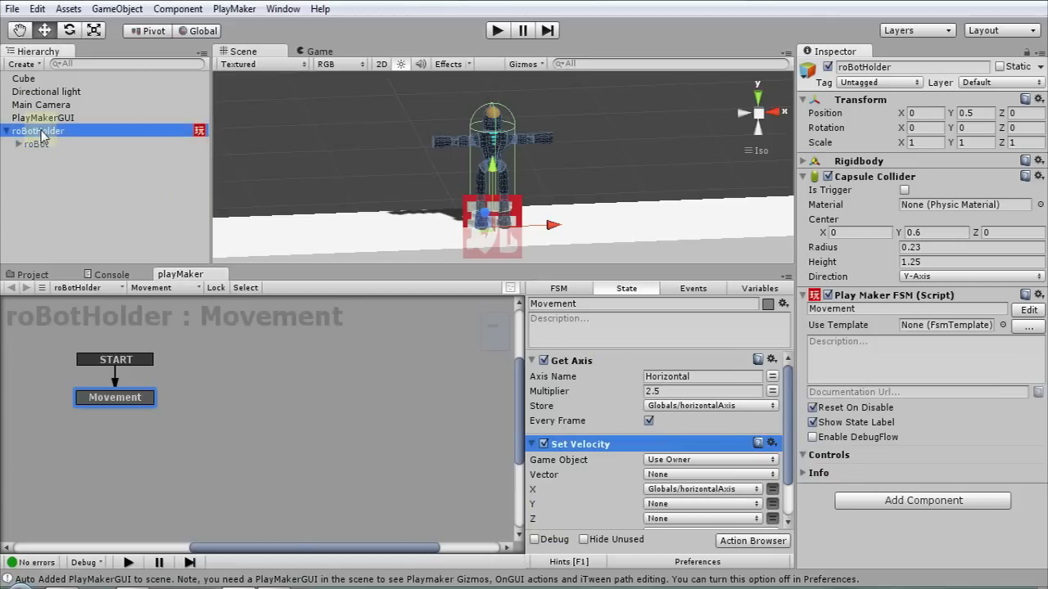
left_click(804, 176)
left_click(803, 161)
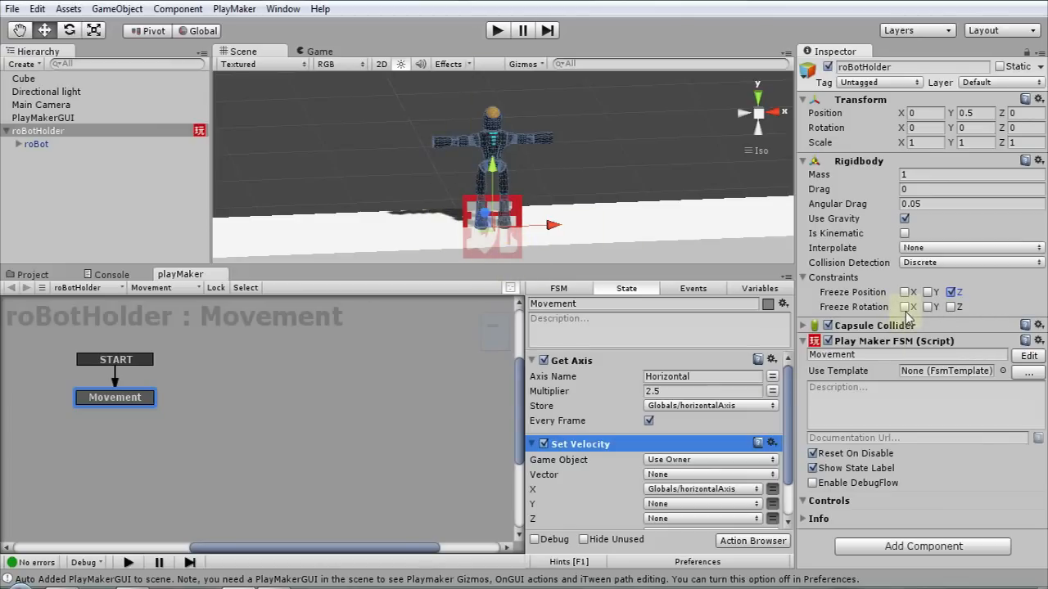
left_click(951, 307)
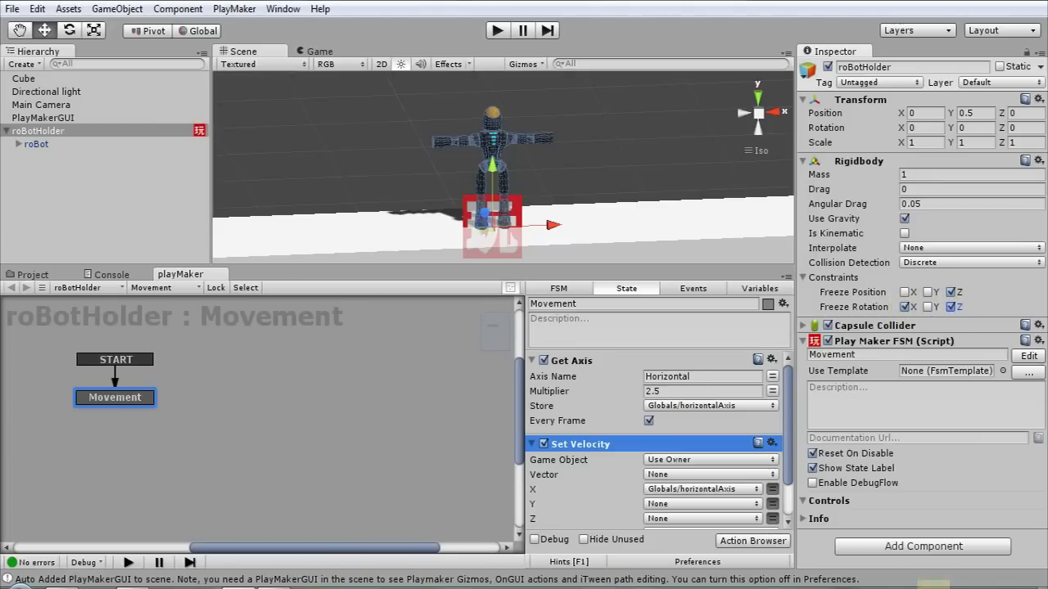
left_click(495, 31)
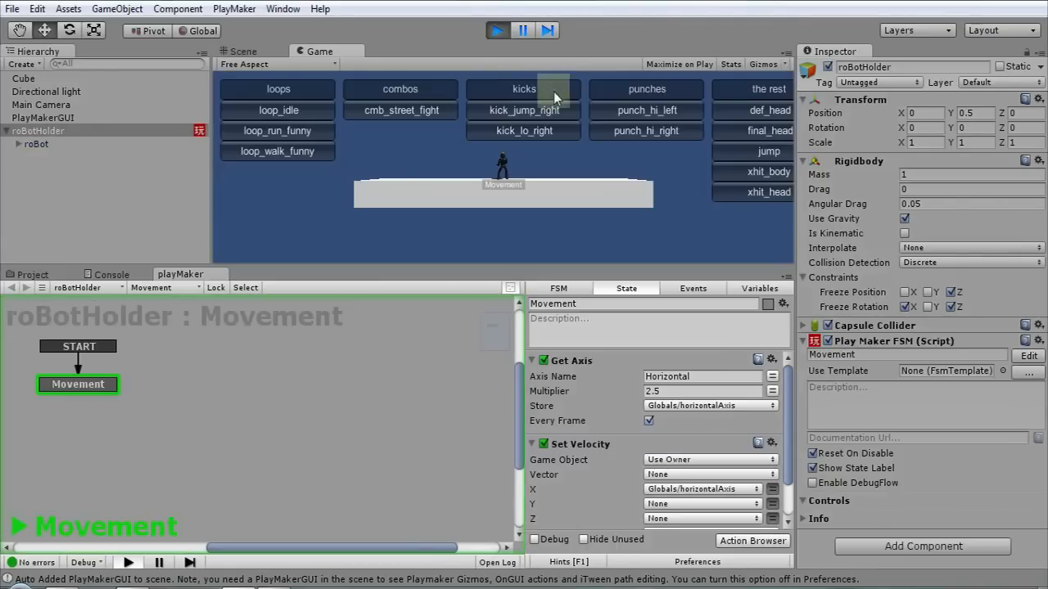
left_click(497, 31)
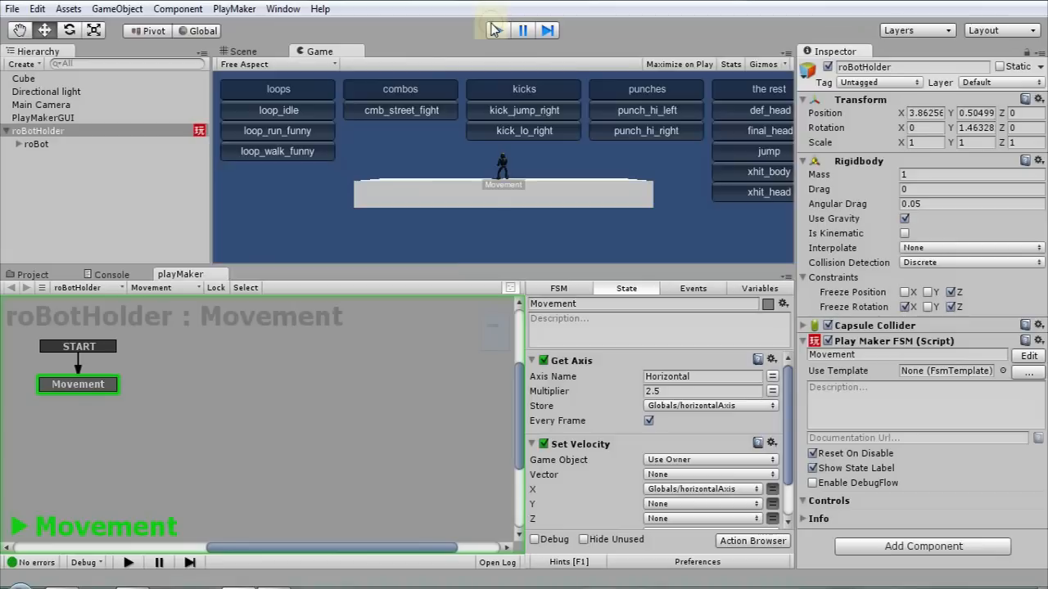
Step: Disable the Robo_animation Check_free script on roBot and test-play the scene
left_click(33, 144)
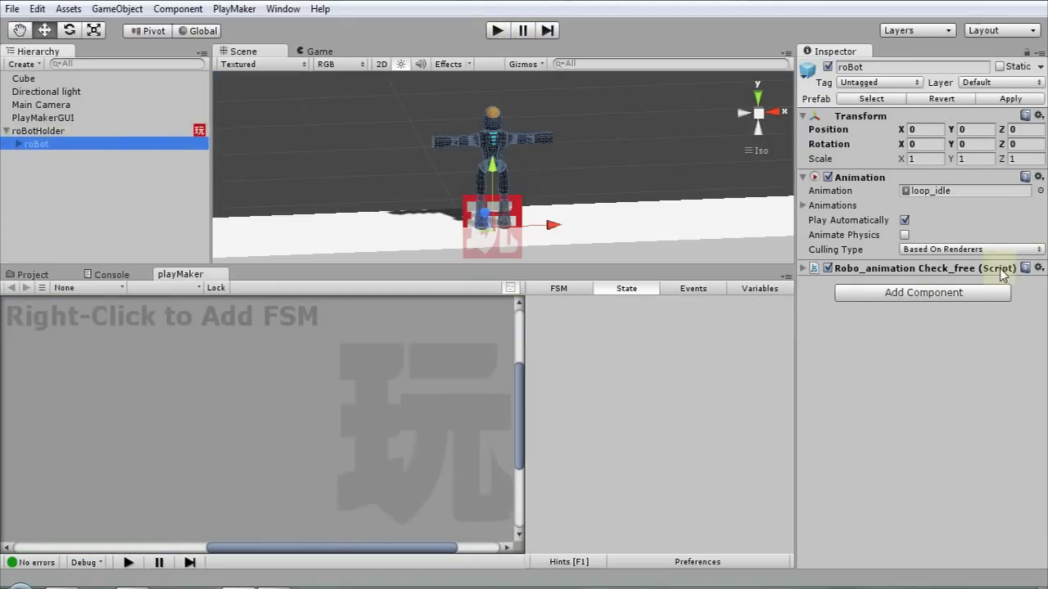
left_click(828, 268)
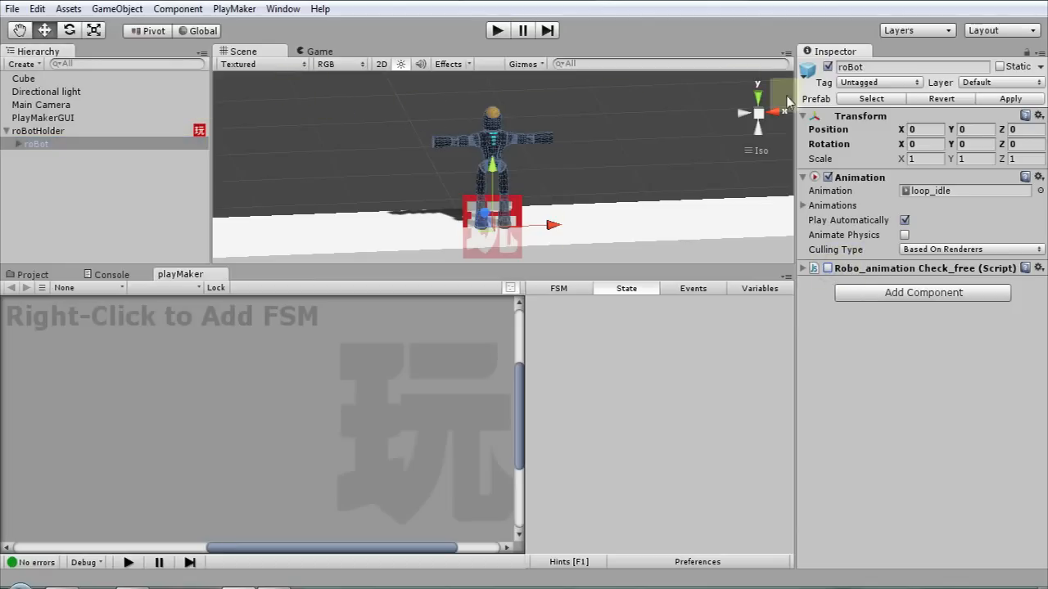
left_click(497, 31)
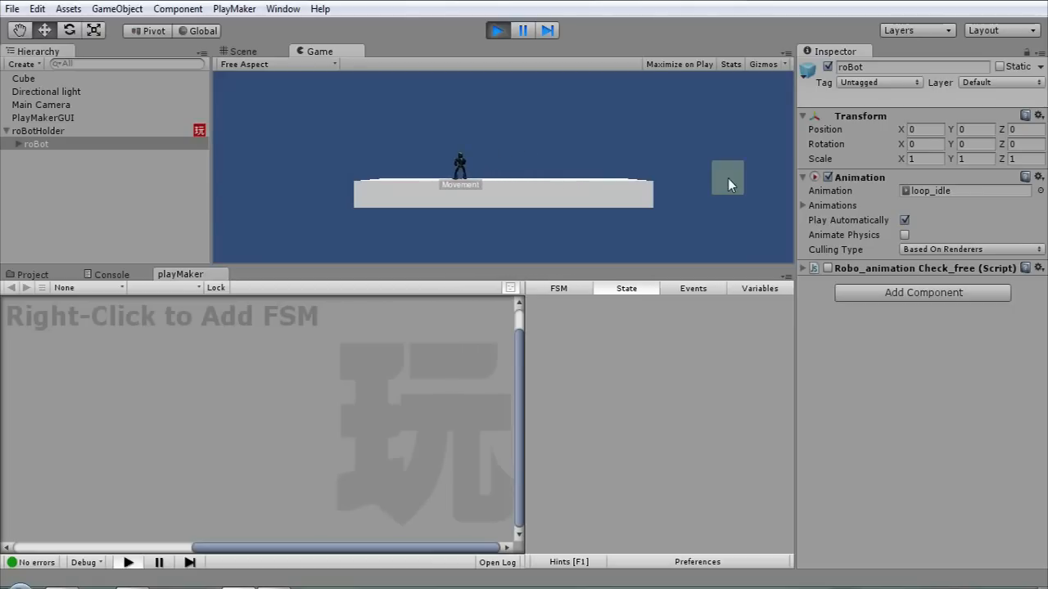
left_click(497, 31)
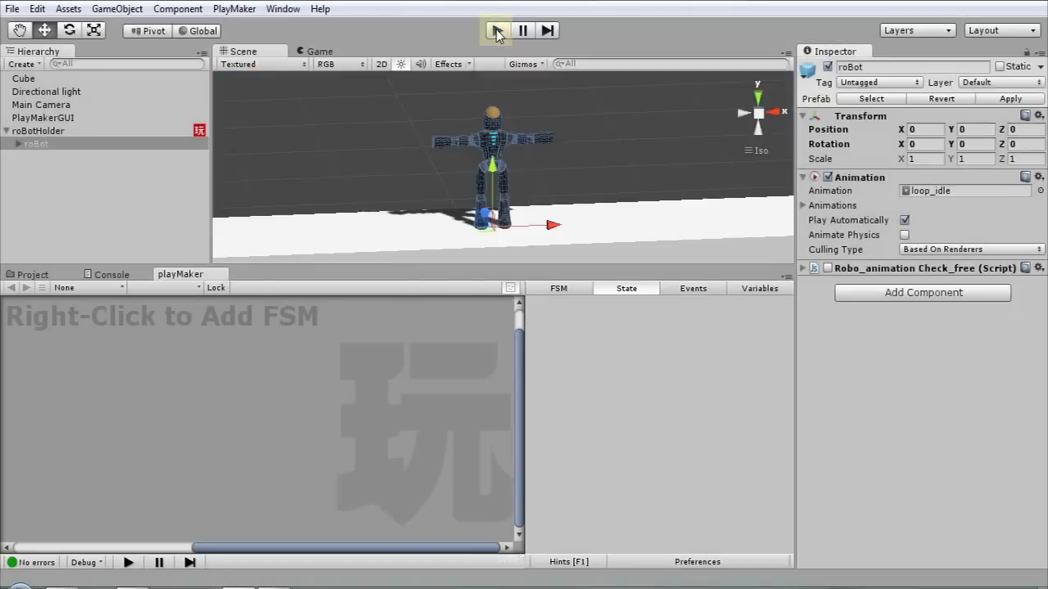
Step: Reopen roBotHolder's Movement state and collapse its Get Axis and Set Velocity actions
left_click(61, 131)
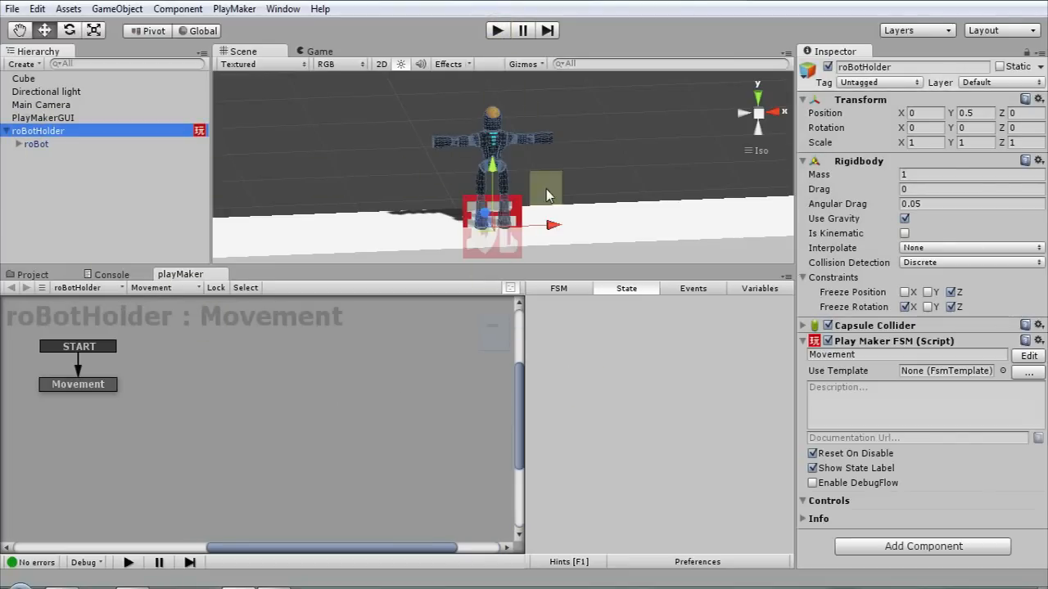
left_click(54, 384)
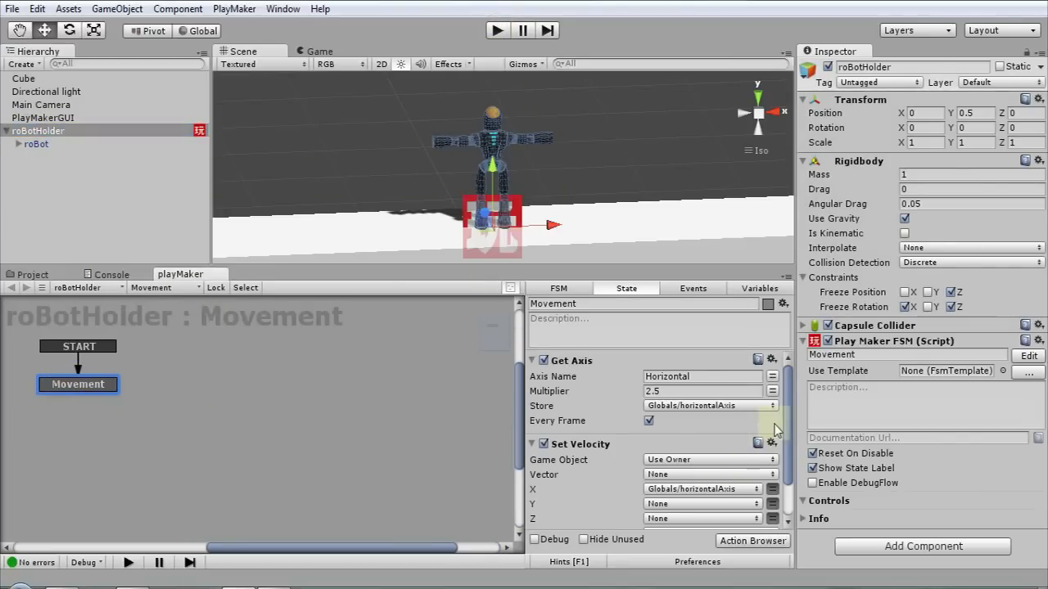
scroll(776, 432, "down", 3)
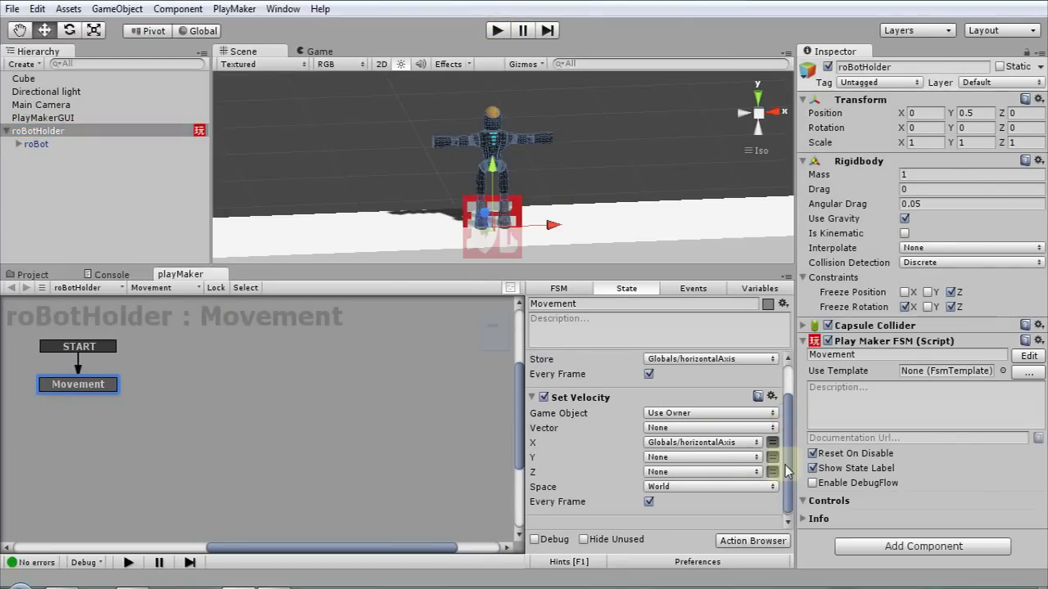
left_click(531, 394)
left_click(532, 361)
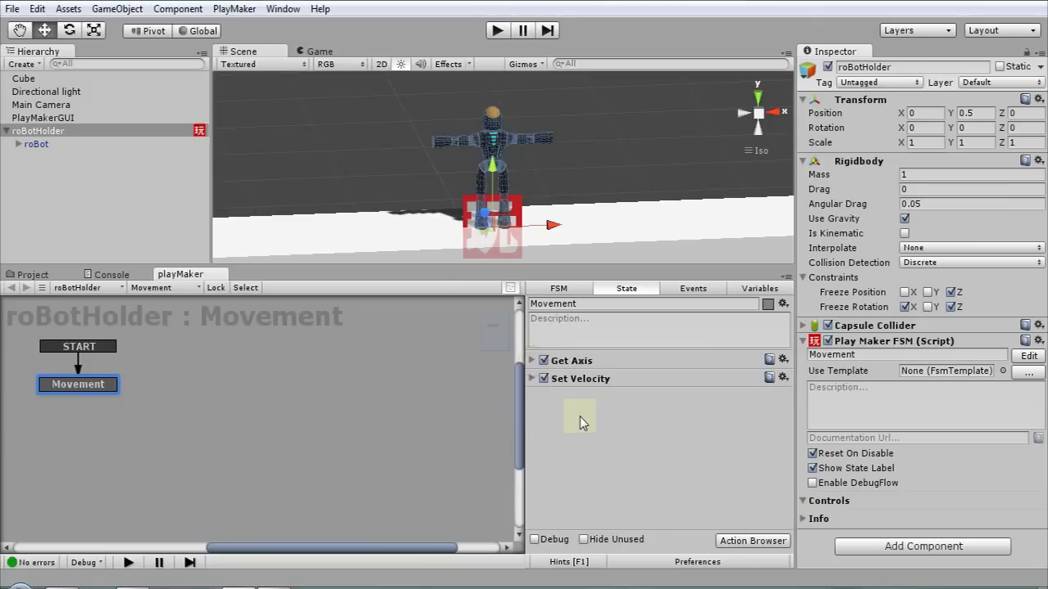
Step: Add a Smooth Look At Direction action after Set Velocity in the Movement state and collapse it
left_click(741, 541)
left_click_drag(802, 18, 671, 24)
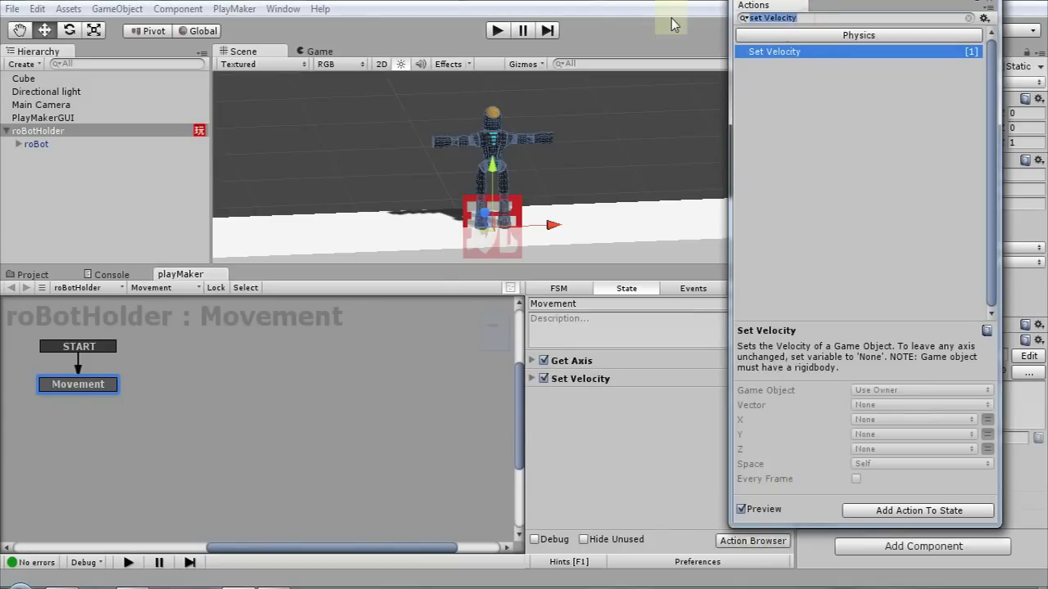
type("smooth")
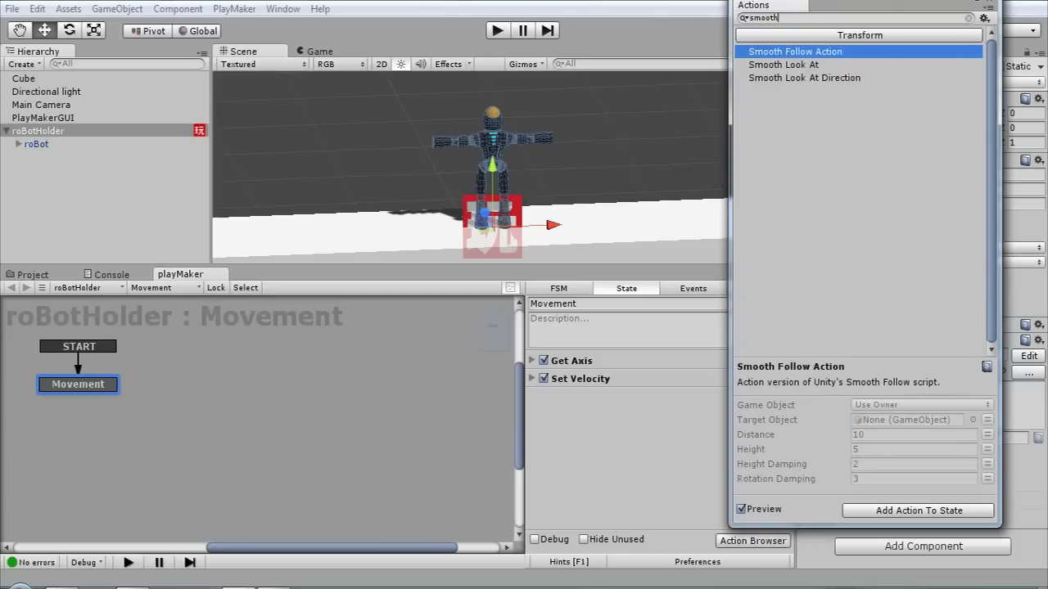
left_click(802, 77)
mouse_move(805, 78)
left_mouse_down()
mouse_move(596, 401)
mouse_move(591, 463)
left_mouse_up()
left_click(984, 6)
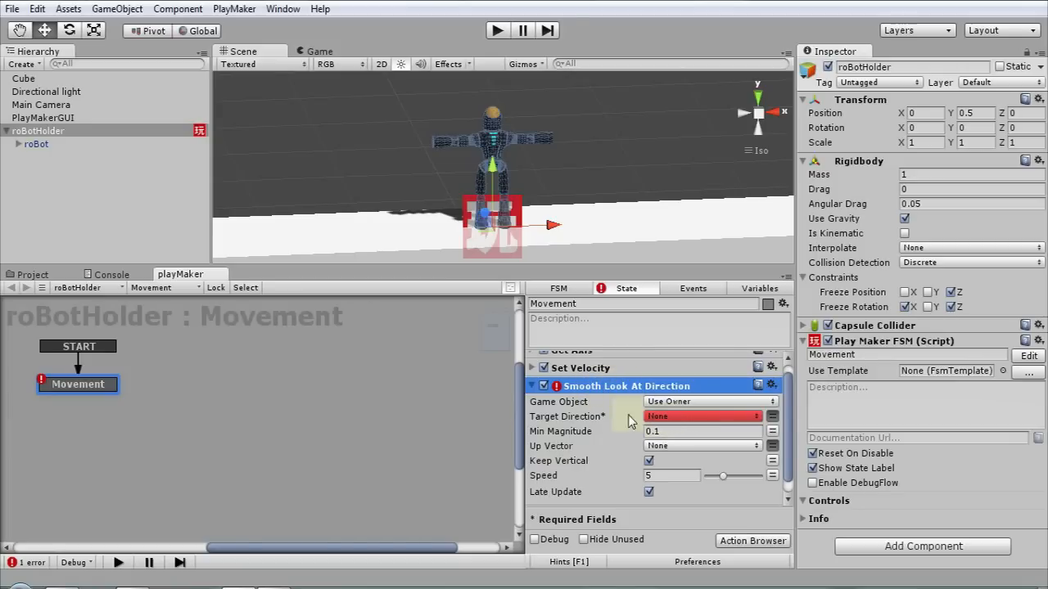
left_click(533, 385)
Step: Create a Vector3 variable named direction in roBotHolder's Movement FSM
left_click(748, 291)
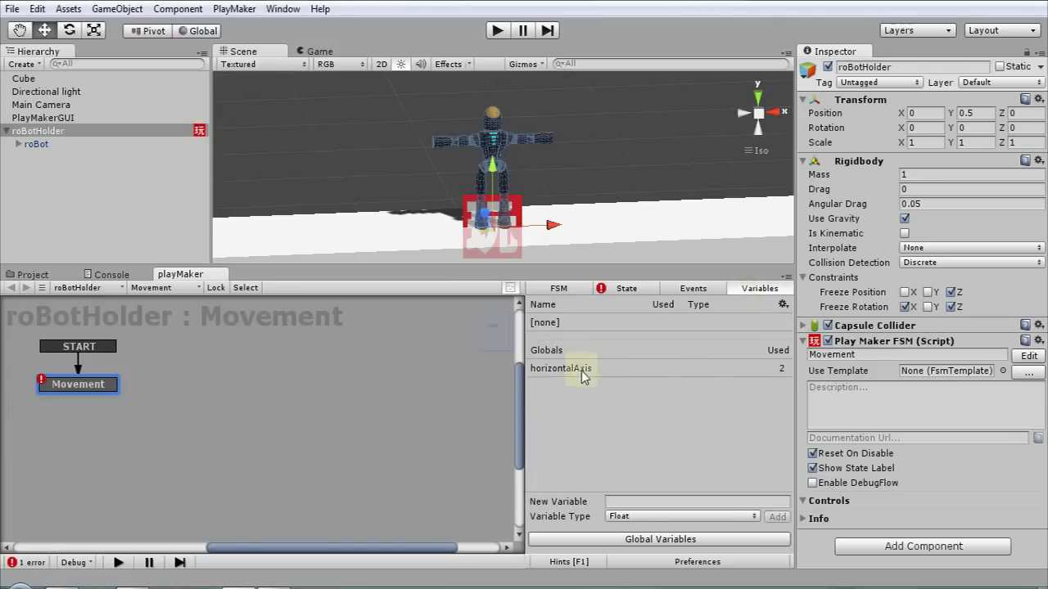
left_click(627, 516)
left_click(654, 402)
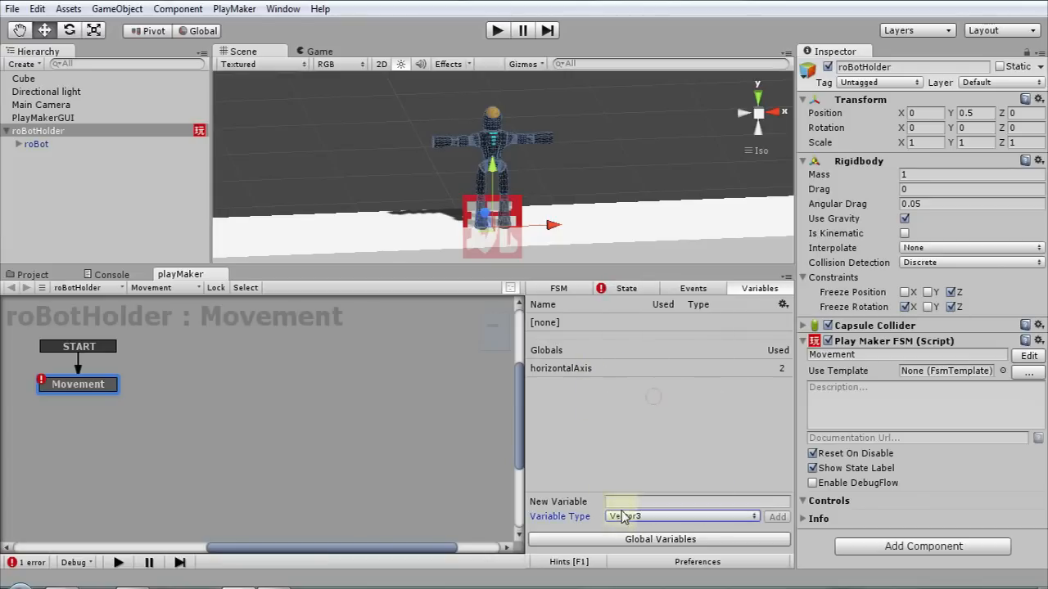
left_click(630, 501)
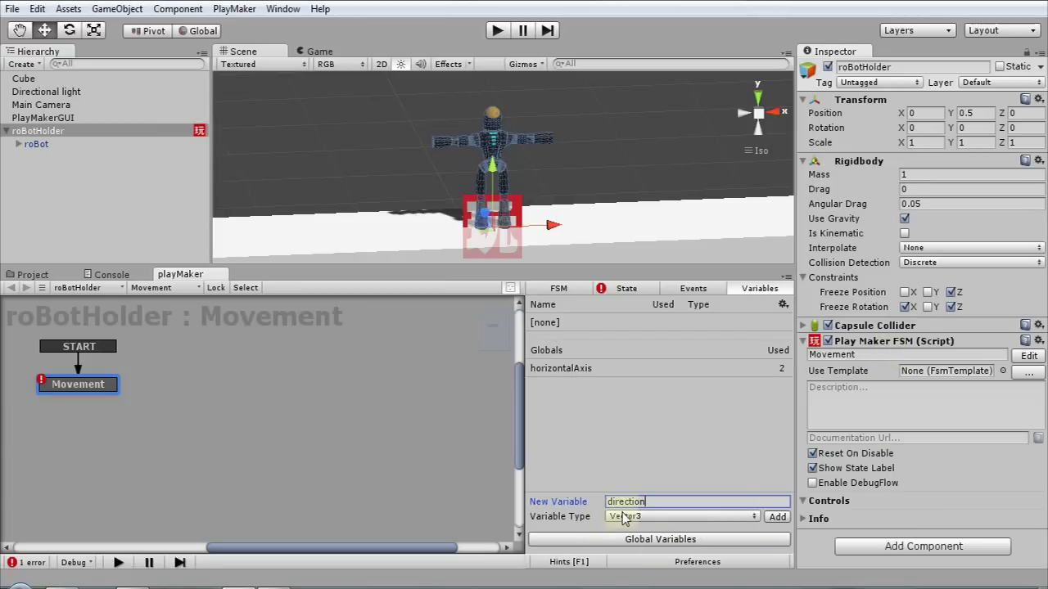
left_click(777, 516)
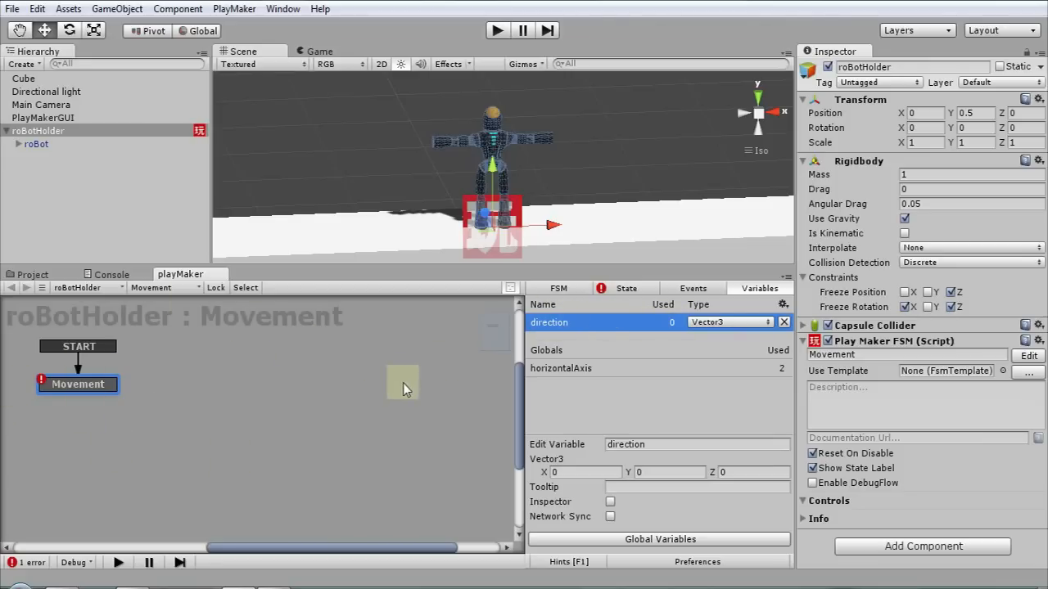
Step: Set Smooth Look At Direction's target direction to the direction variable and collapse the action
left_click(627, 291)
left_click(532, 396)
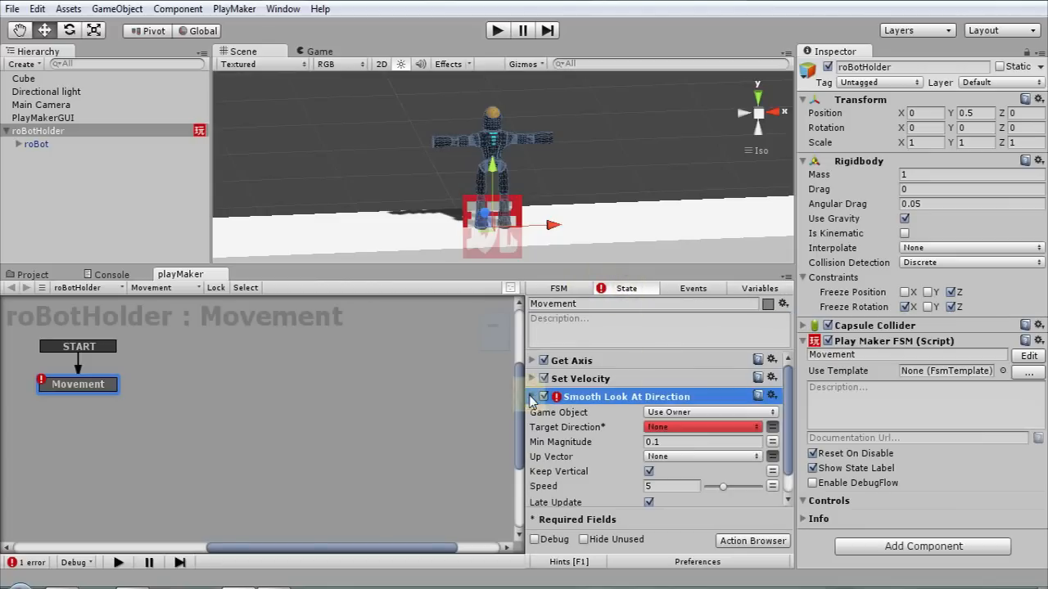
left_click(659, 427)
left_click(687, 463)
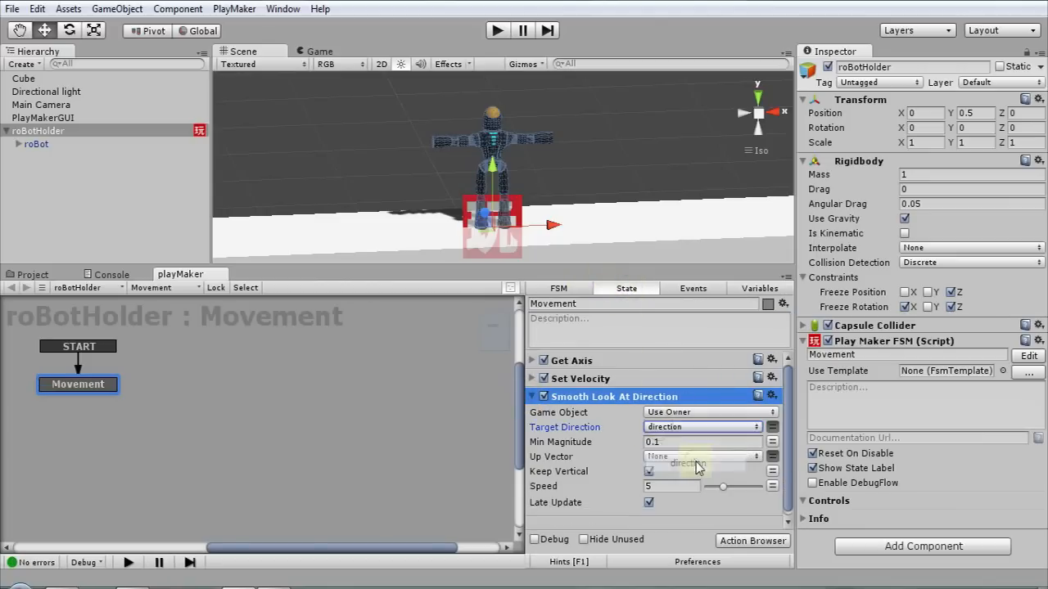
left_click(530, 396)
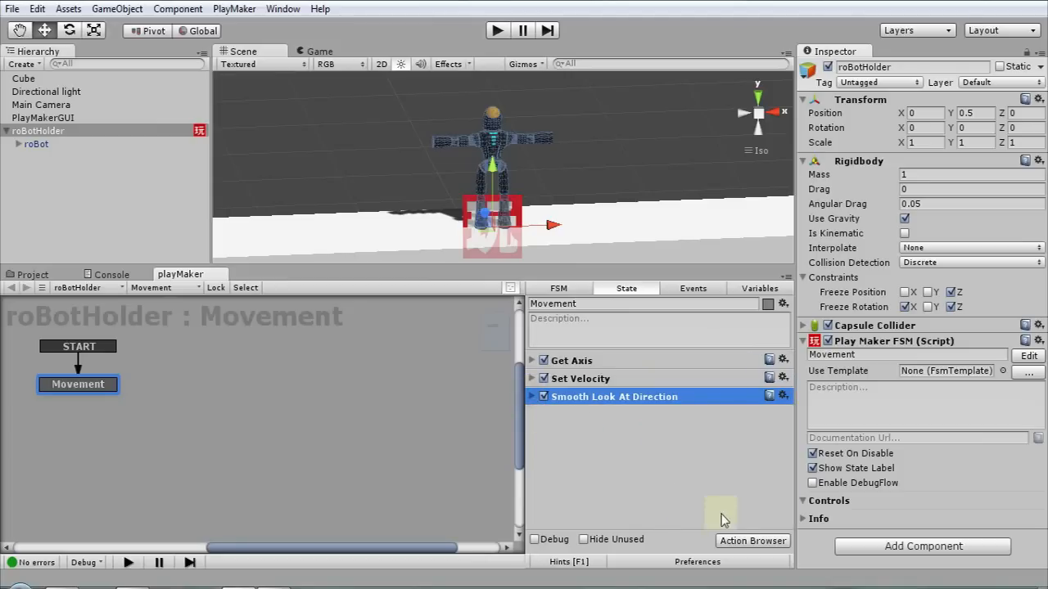
Step: Insert a Set Vector3 XYZ action between Set Velocity and Smooth Look At Direction in the Movement state
left_click(731, 541)
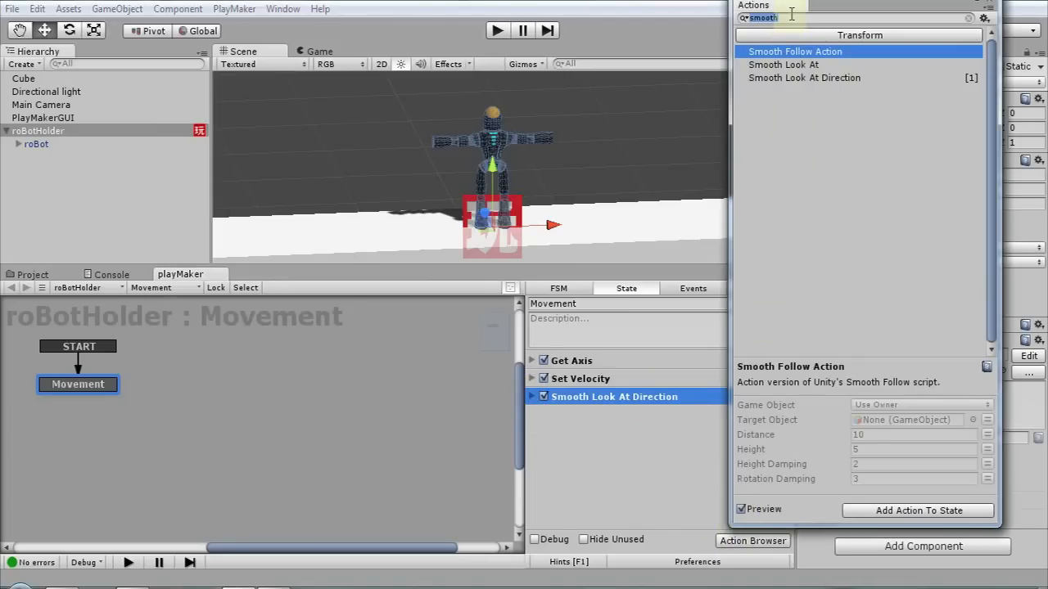
type("set ve")
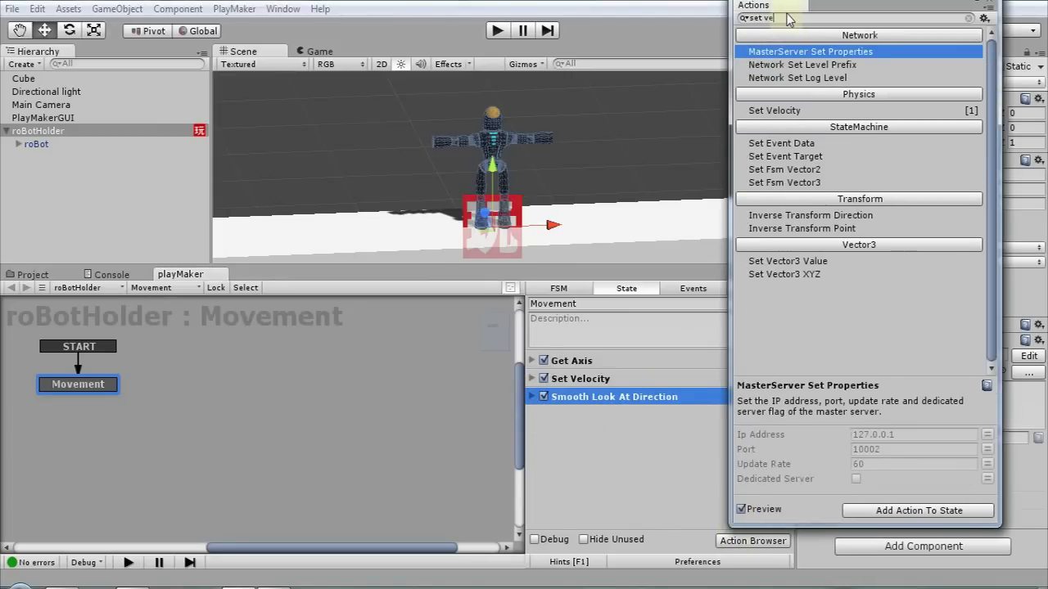
type("ctor")
left_click_drag(786, 110, 604, 398)
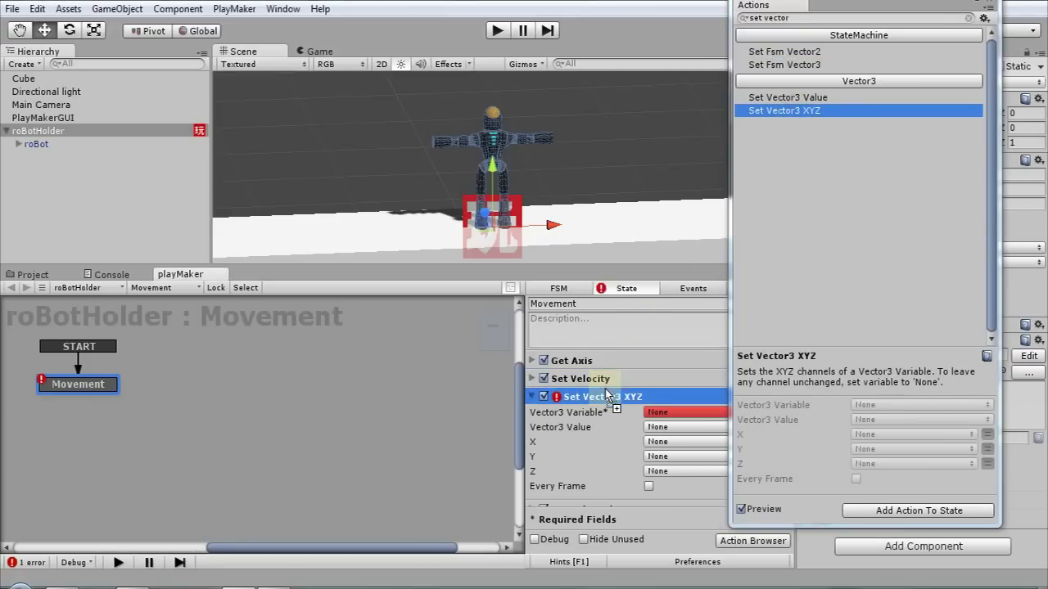
left_click(989, 4)
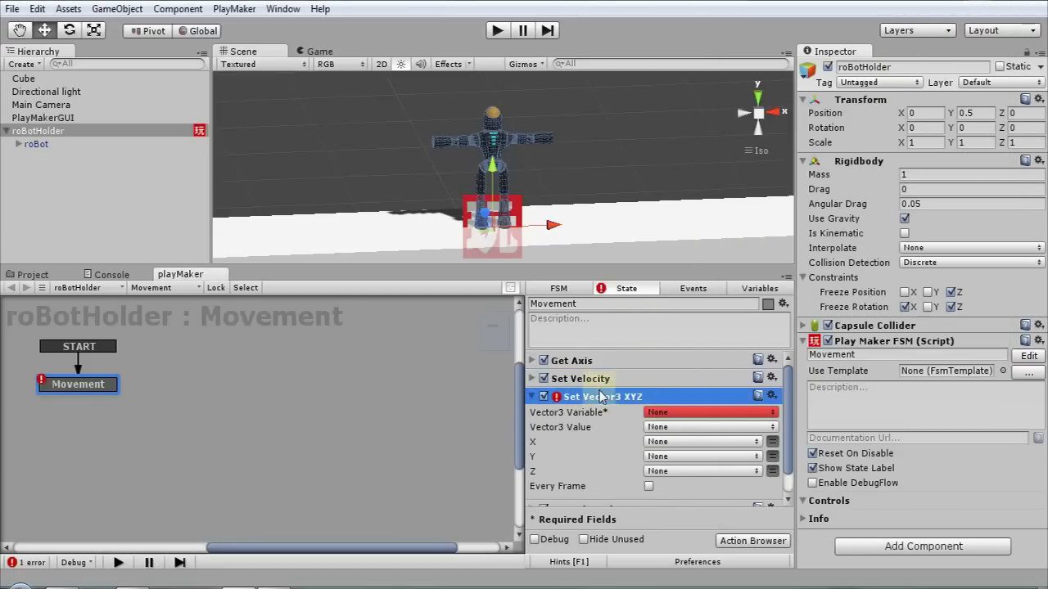
Step: Set Set Vector3 XYZ's variable to direction and its X to the global horizontalAxis, and make it run every frame
left_click_drag(788, 416, 796, 455)
left_click(693, 412)
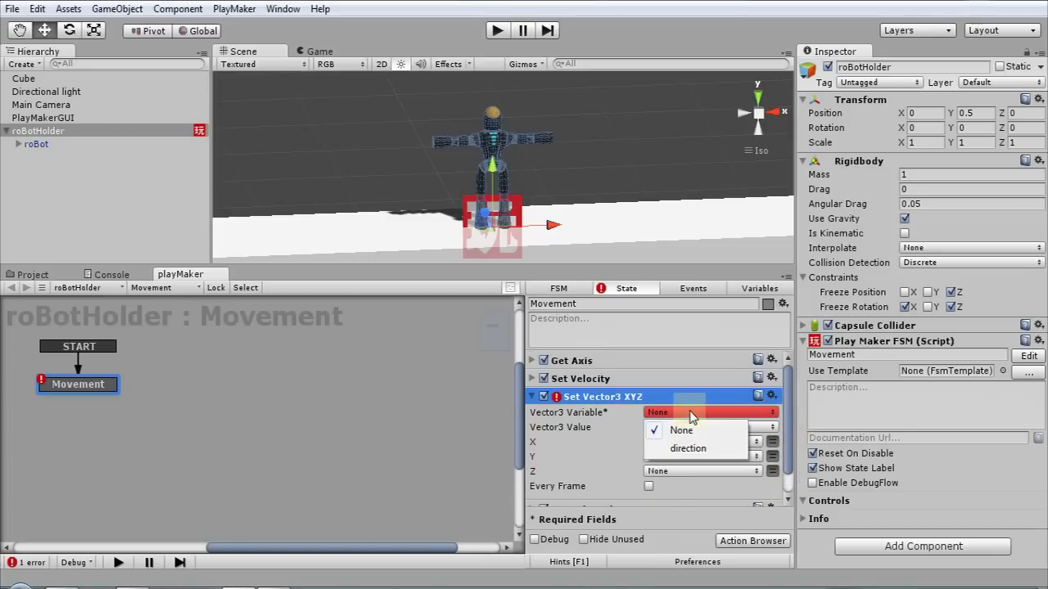
left_click(688, 448)
left_click(684, 445)
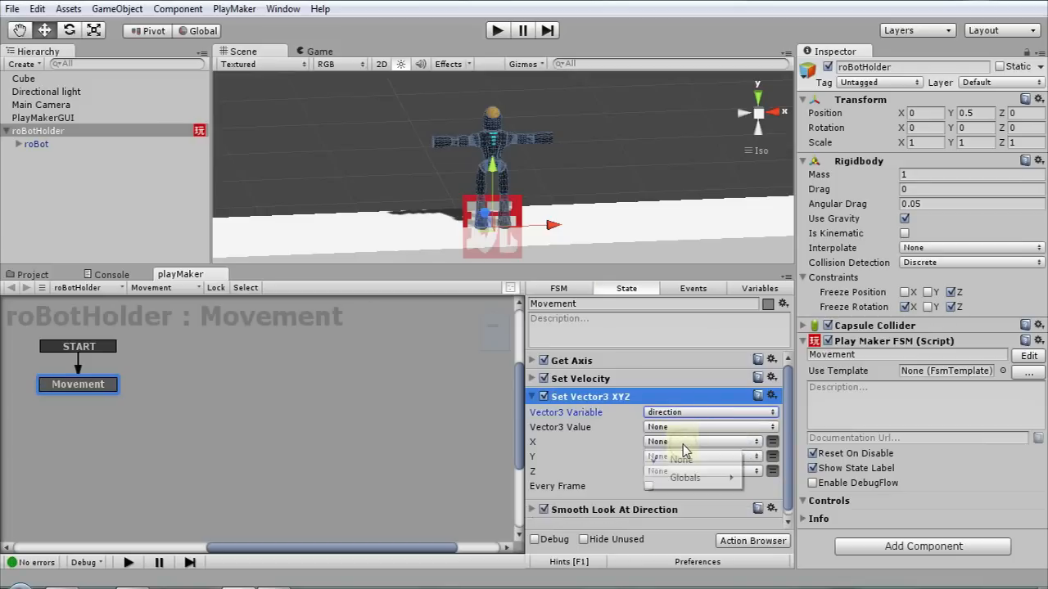
mouse_move(692, 478)
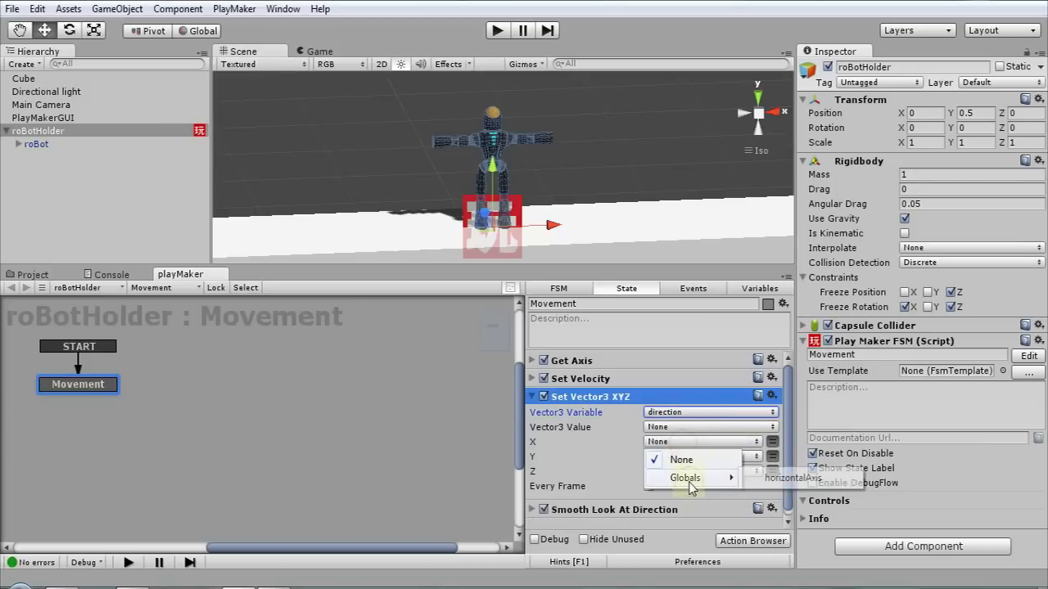
left_click(770, 480)
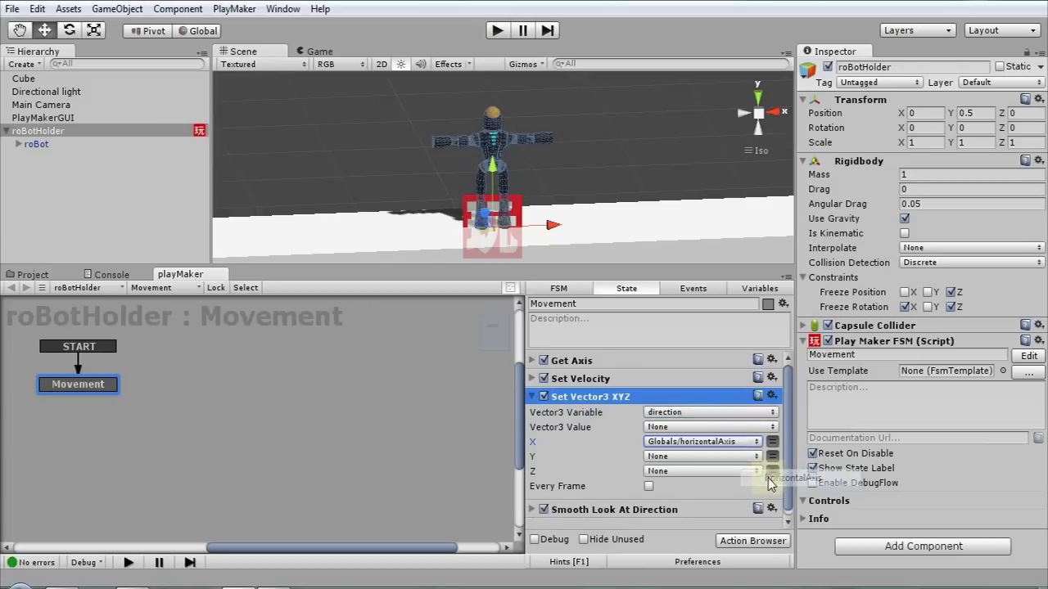
left_click(649, 487)
left_click(531, 397)
left_click(531, 415)
left_click(531, 415)
Step: Save the scene and test-play it, moving the robot right and left to check its turning
left_click(13, 8)
left_click(39, 70)
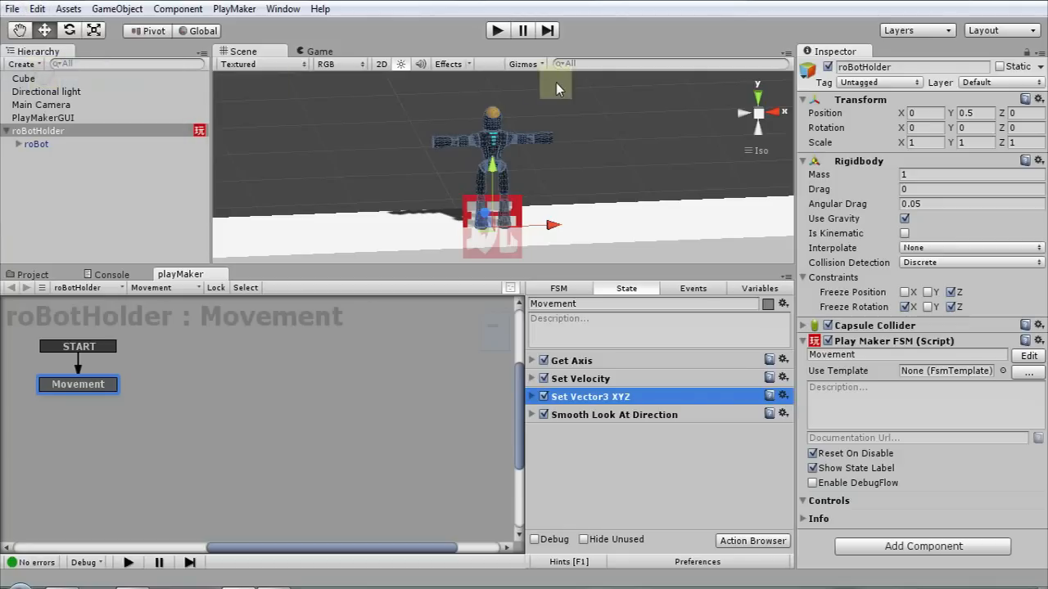
left_click(496, 31)
key("Right")
key("Left")
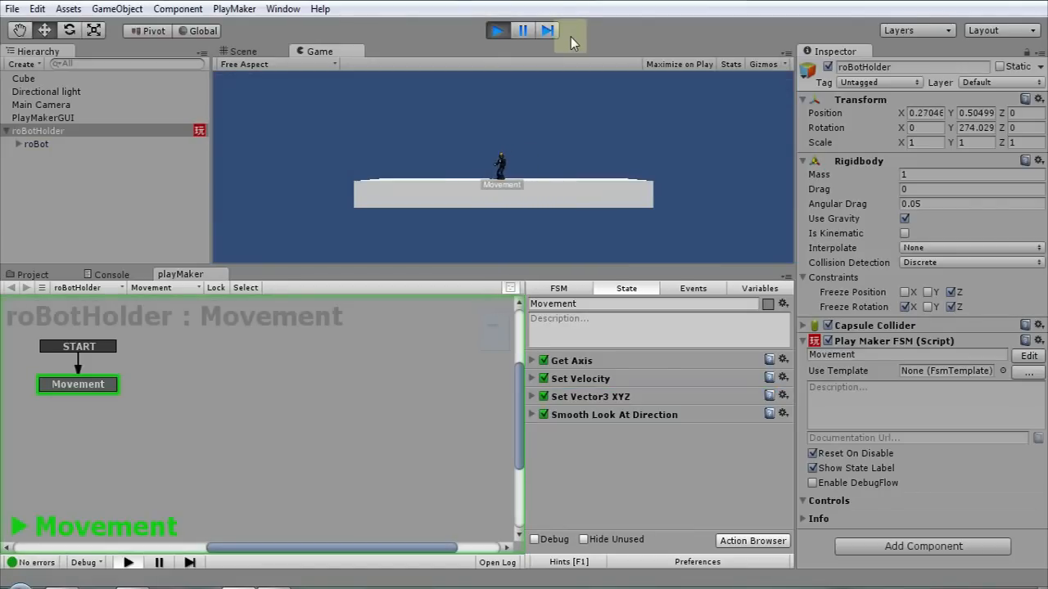
key("Right")
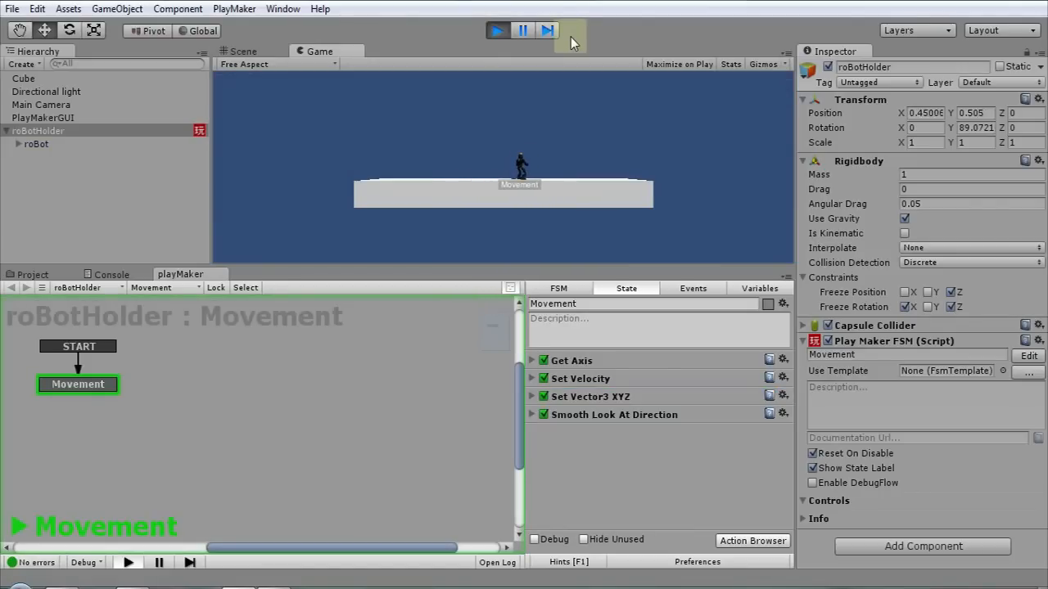
key("Left")
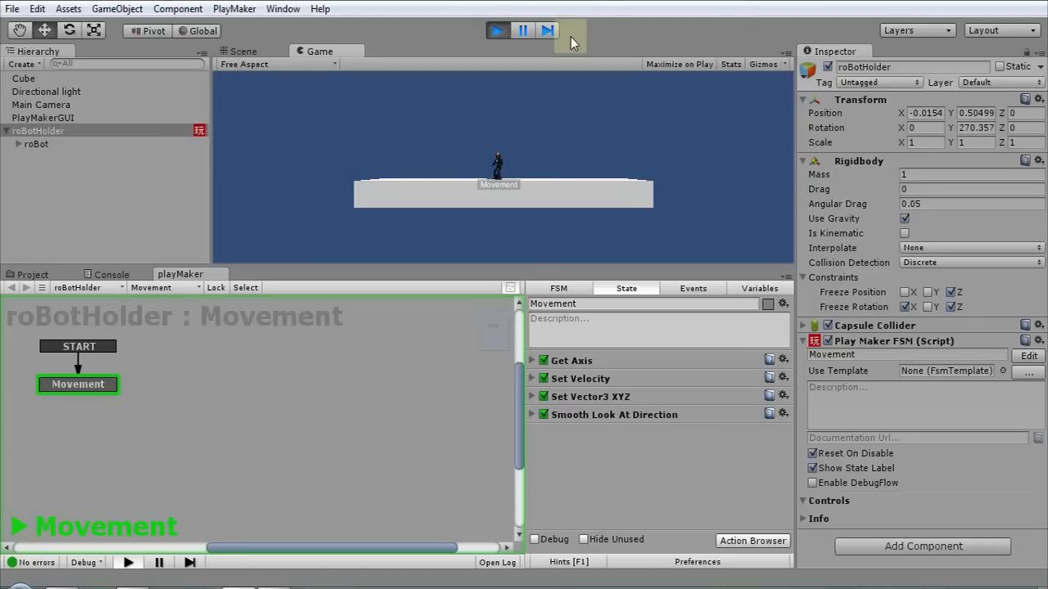
left_click(497, 30)
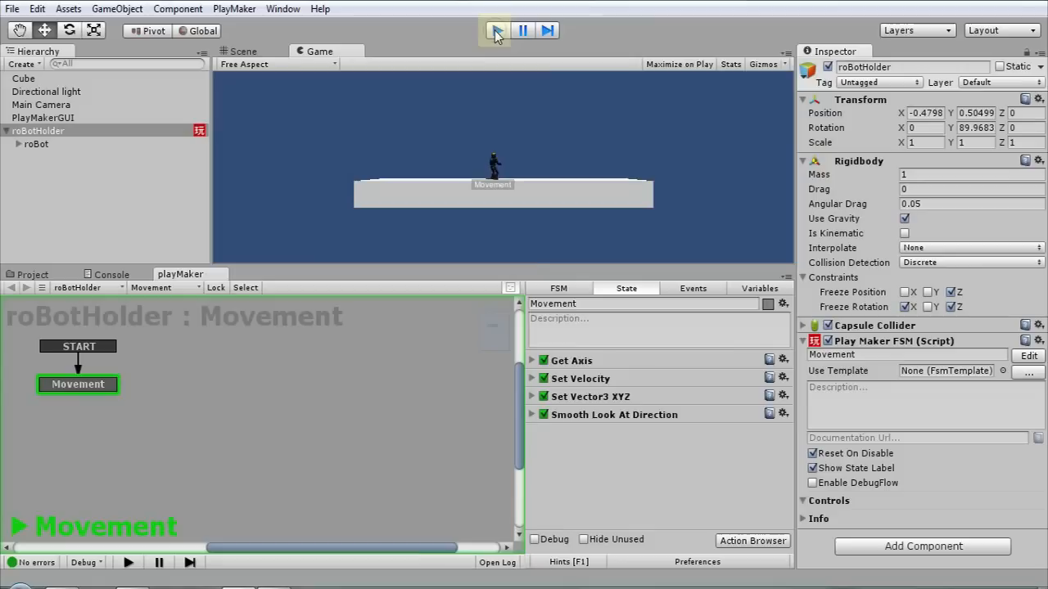
Step: Set roBotHolder's Y rotation to 90
left_click(161, 133)
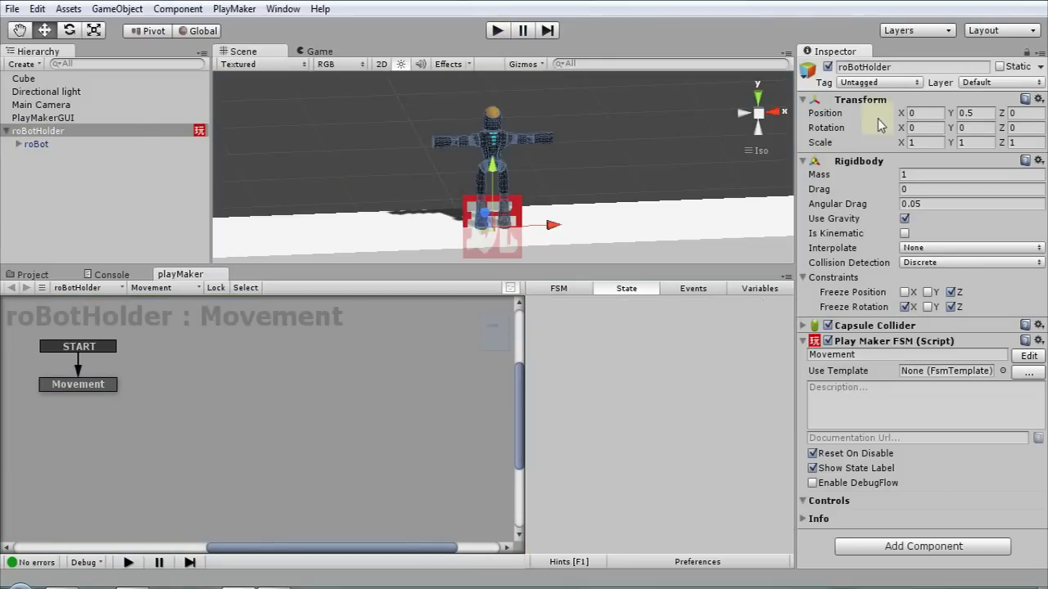
left_click(58, 157)
left_click(59, 132)
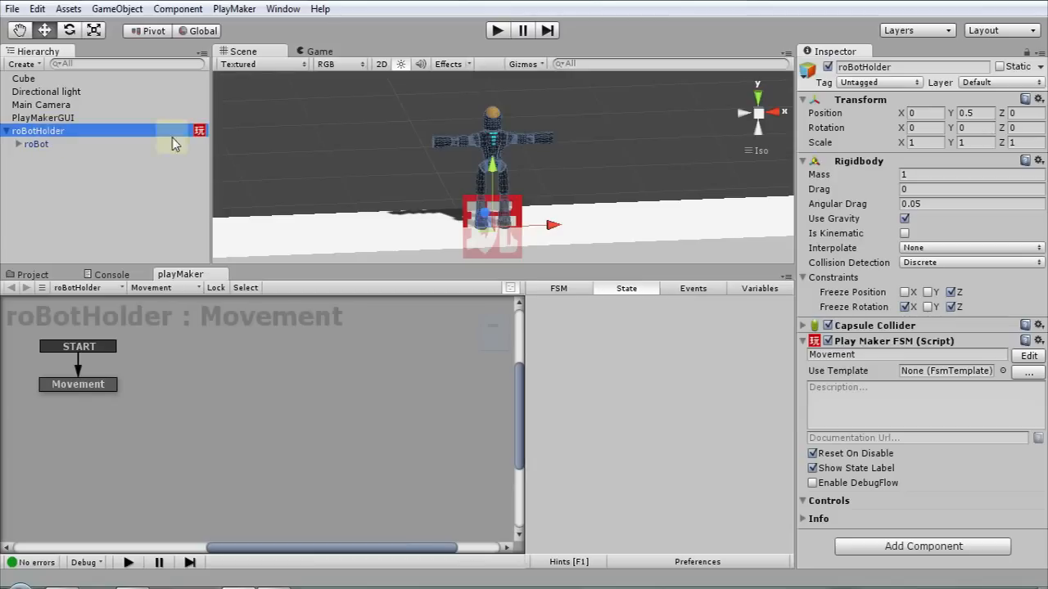
left_click(970, 128)
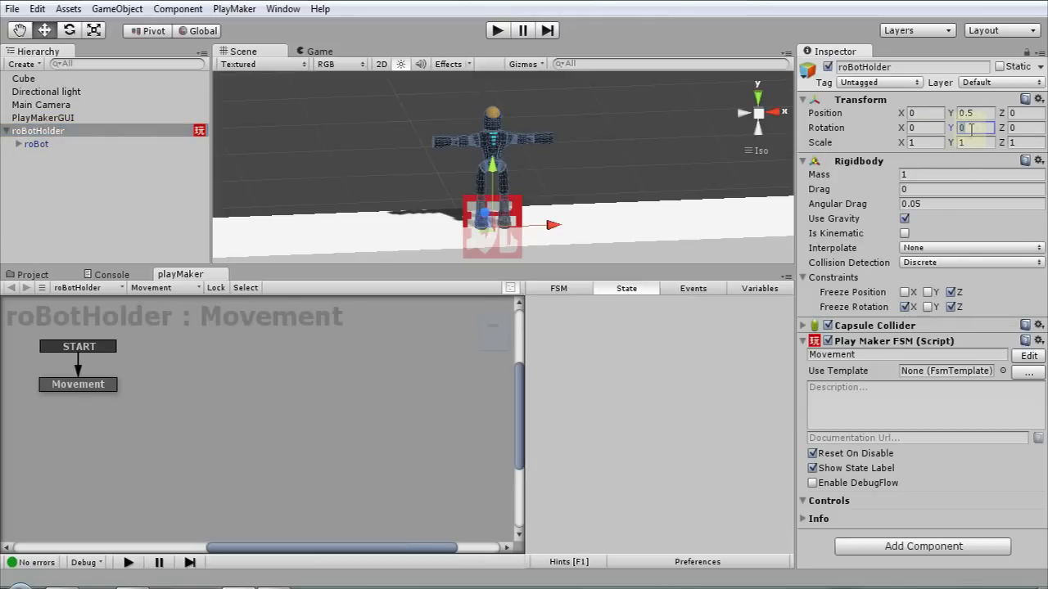
type("90")
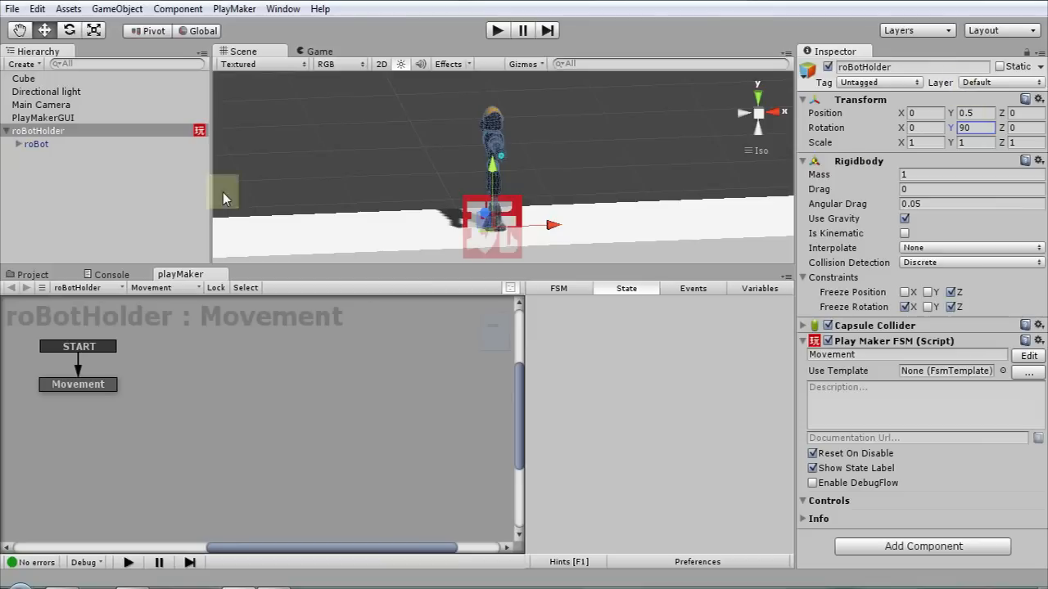
Step: Set the child roBot's Y rotation to 90 and deselect it
left_click(36, 144)
left_click(972, 143)
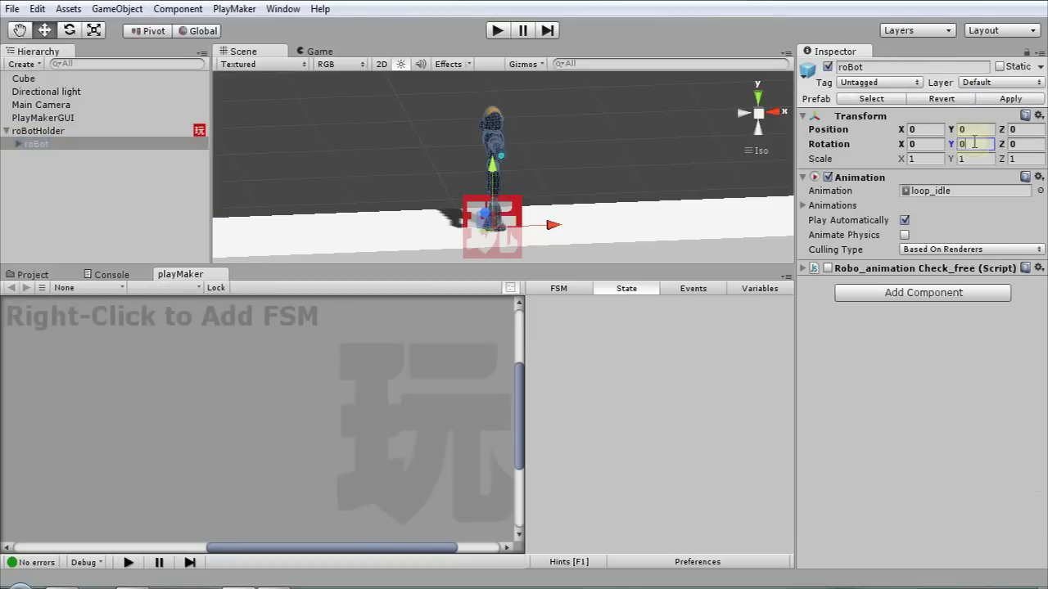
type("90")
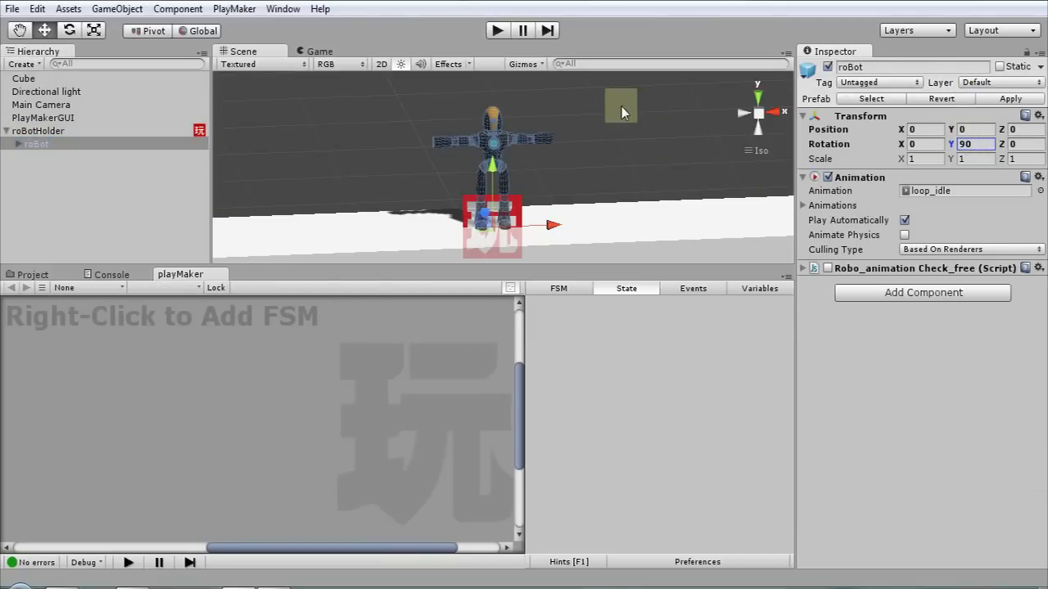
left_click(627, 132)
Step: Test-play the scene with the new rotations, moving the robot left and right, and stop playback
left_click(495, 31)
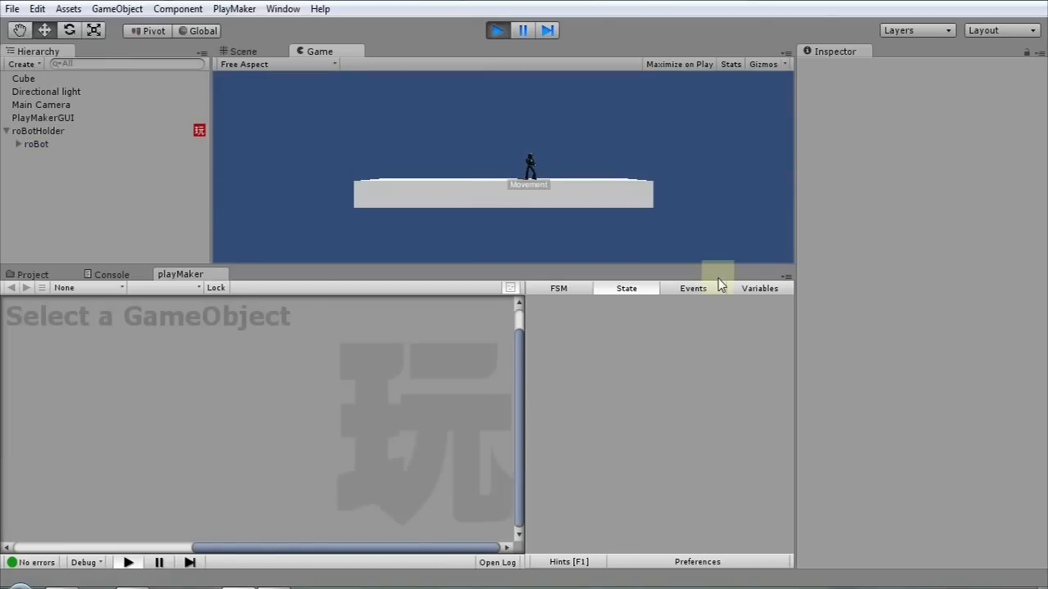
key("Left")
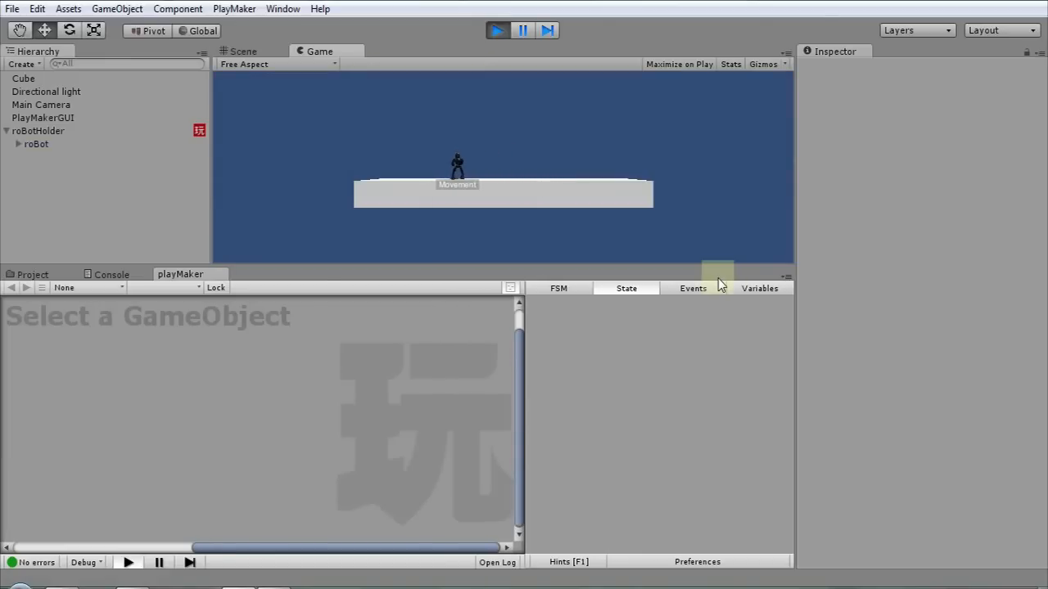
key("Right")
key("Left")
key("Right")
left_click(497, 30)
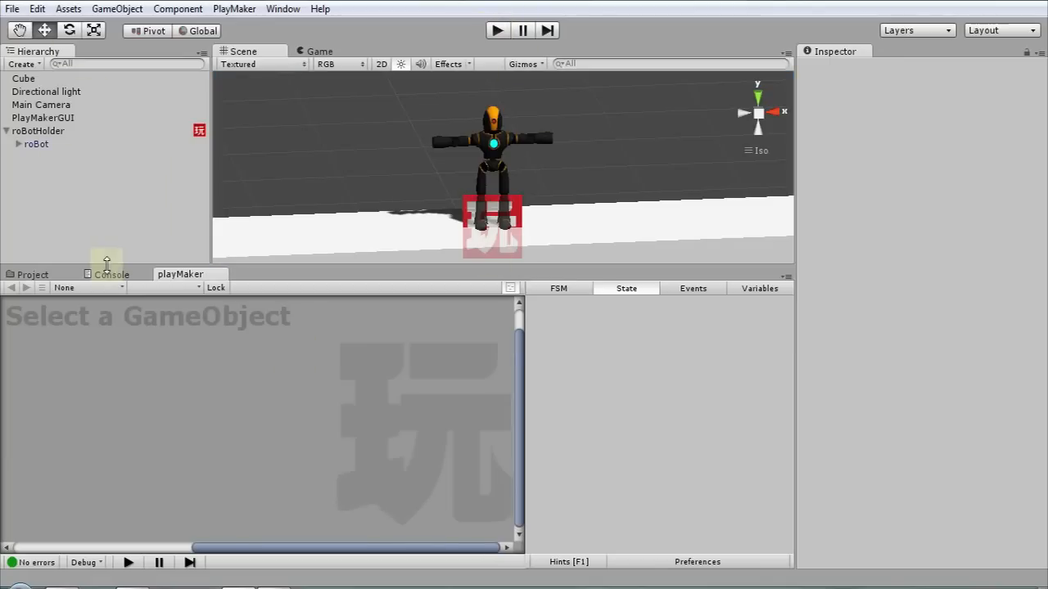
Step: Add a second FSM to roBotHolder alongside the Movement FSM
left_click(38, 131)
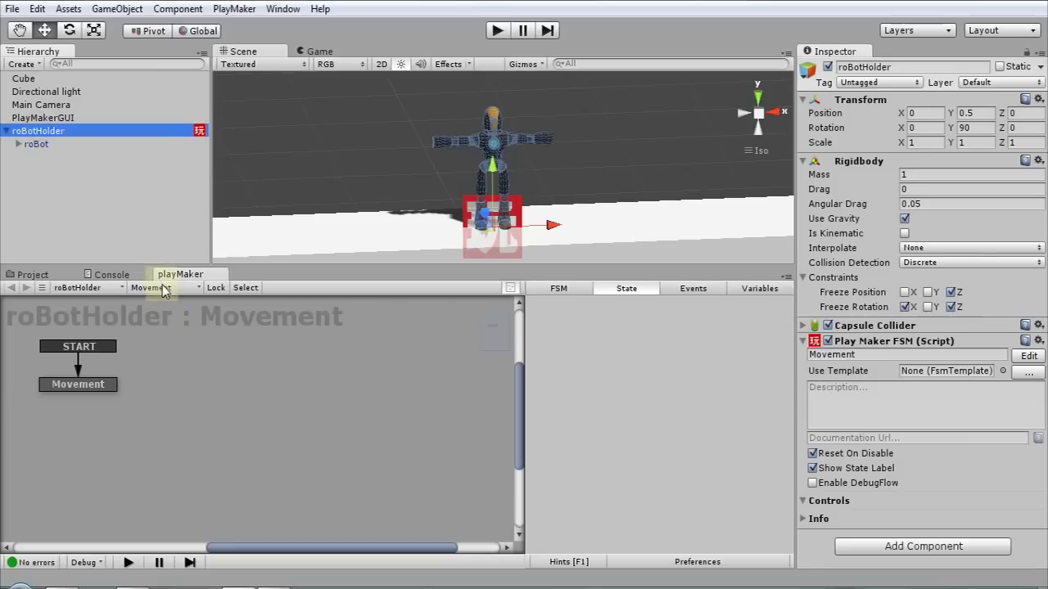
left_click(151, 287)
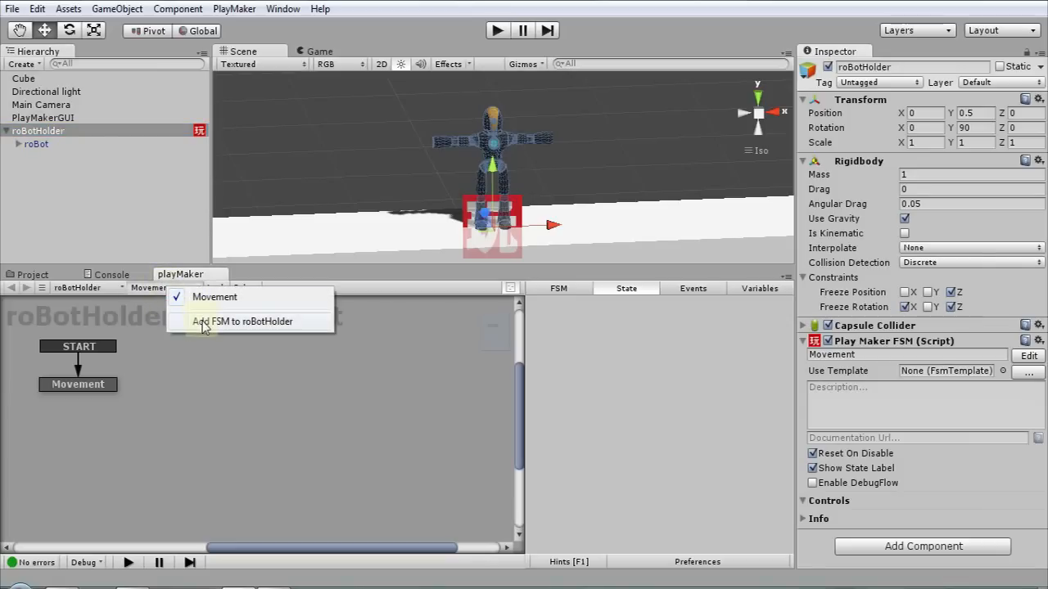
left_click(206, 322)
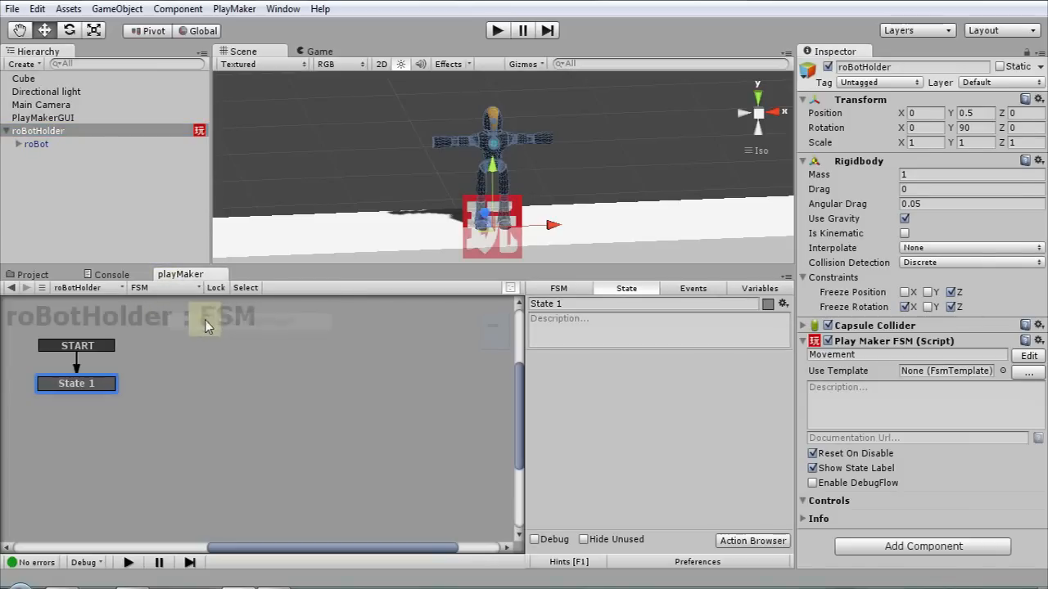
Step: Rename roBotHolder's second FSM as Jumping Event
left_click(151, 287)
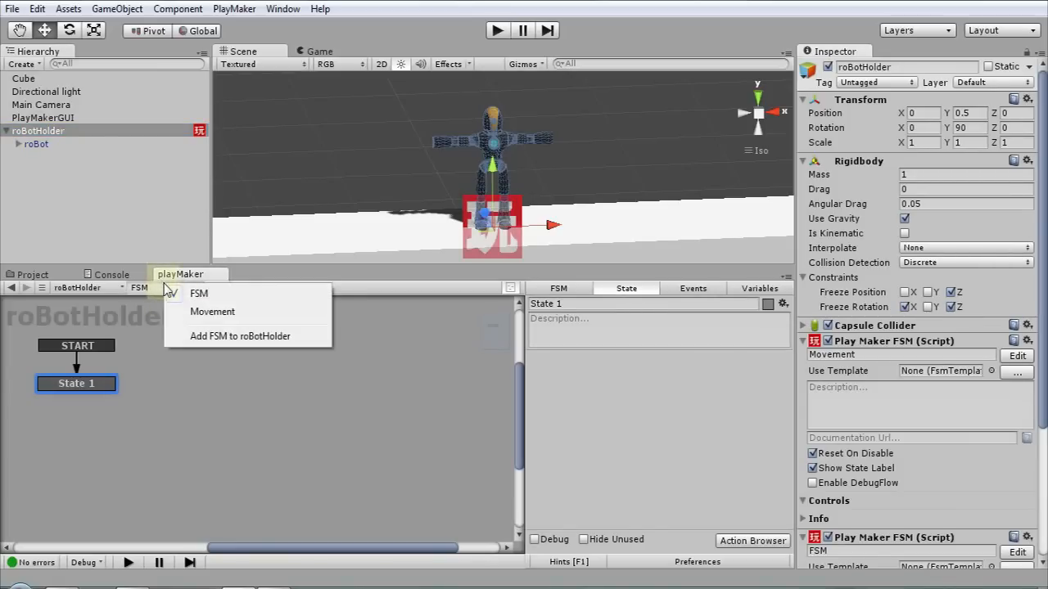
left_click(152, 338)
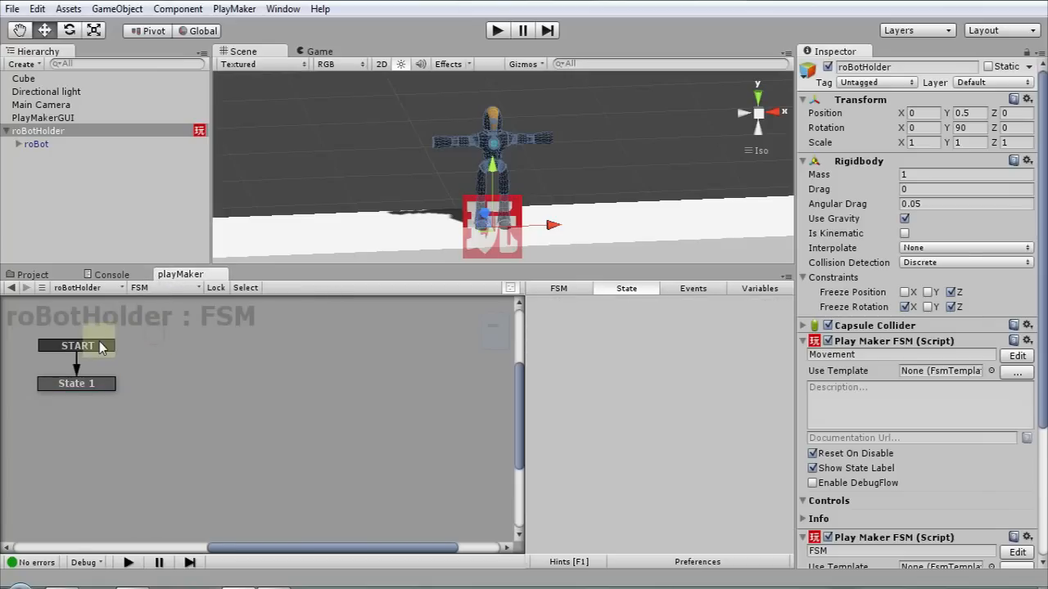
left_click(90, 383)
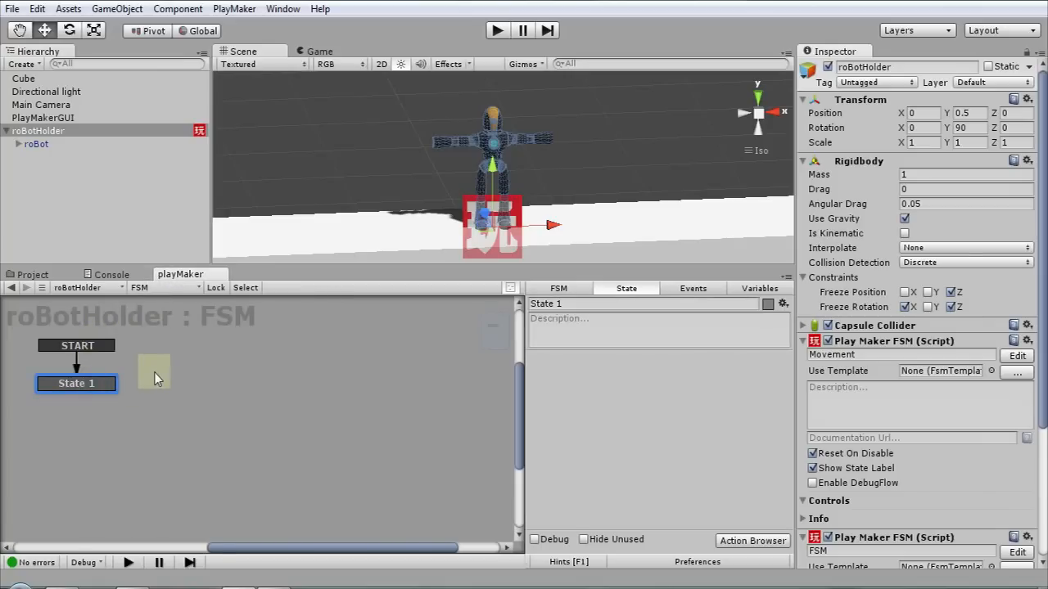
left_click(835, 354)
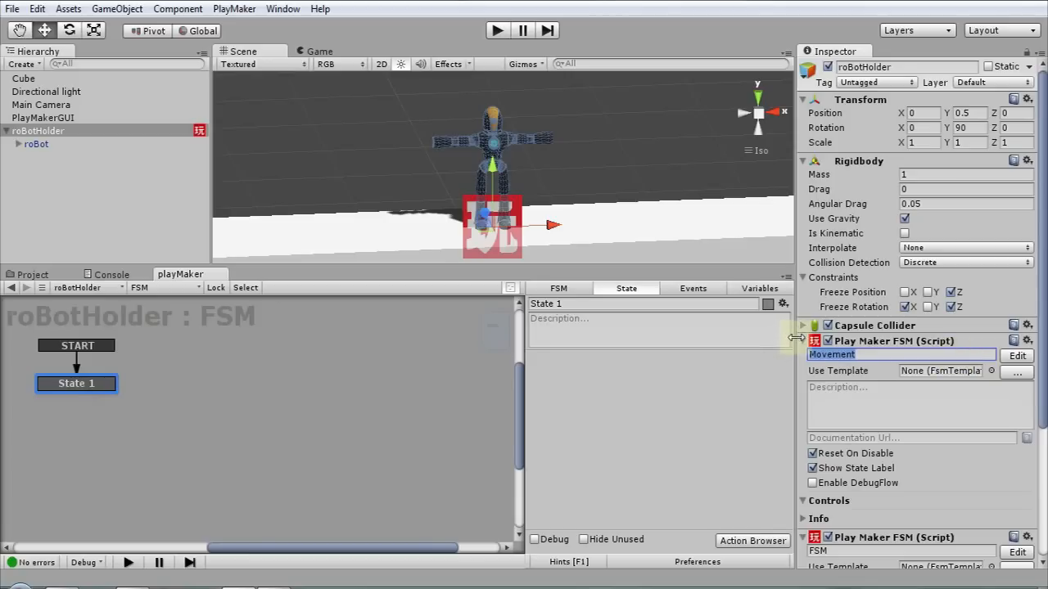
left_click(803, 342)
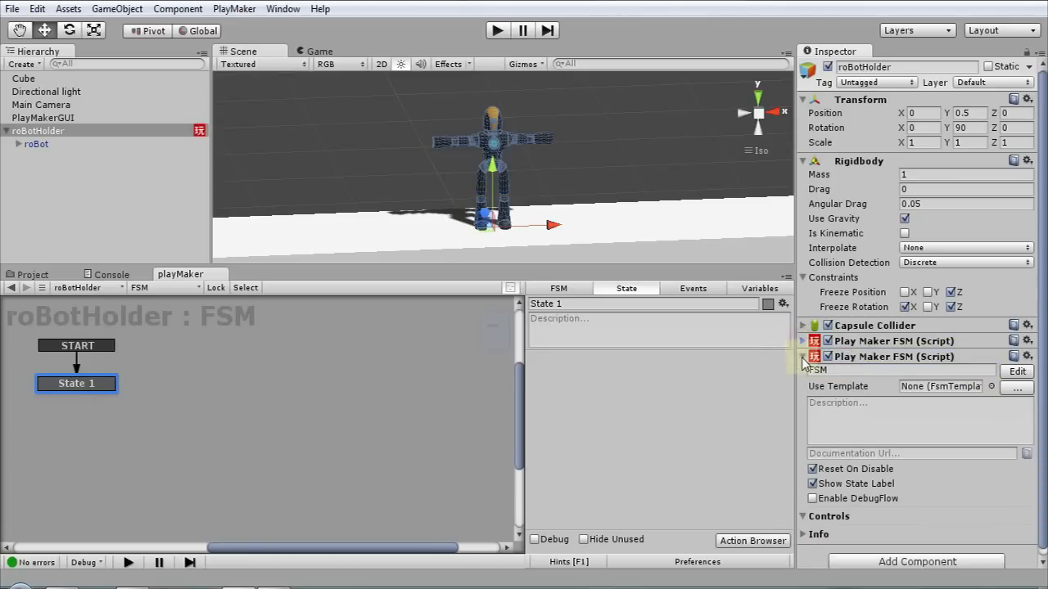
left_click(868, 356)
type("Jumping Event")
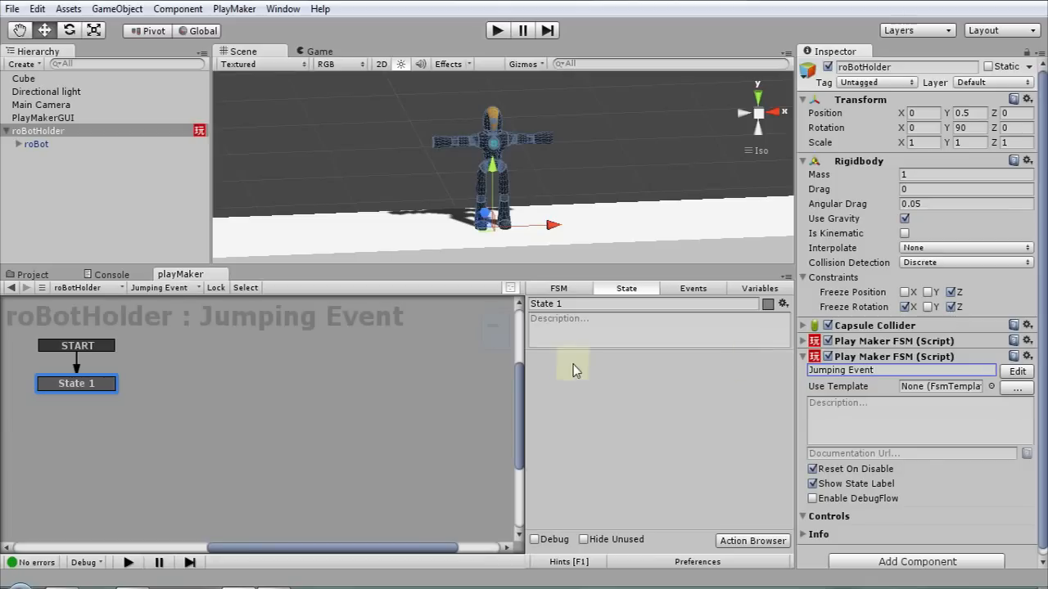
Step: Rename the start state of the Jumping Event FSM as On Ground
left_click(82, 385)
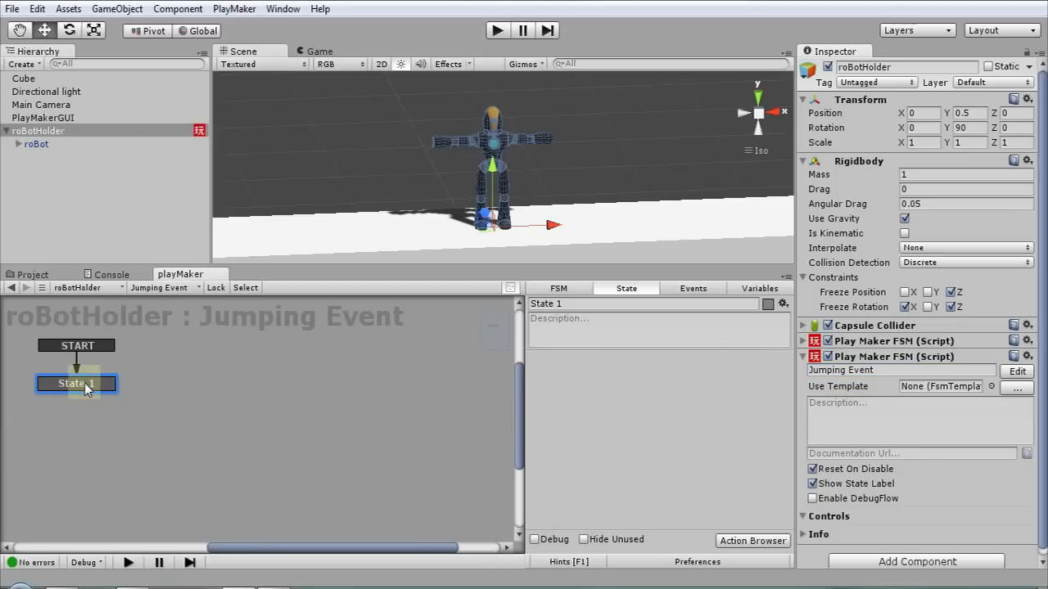
left_click_drag(86, 389, 106, 390)
left_click(570, 303)
left_click_drag(570, 303, 490, 313)
type("On Ground")
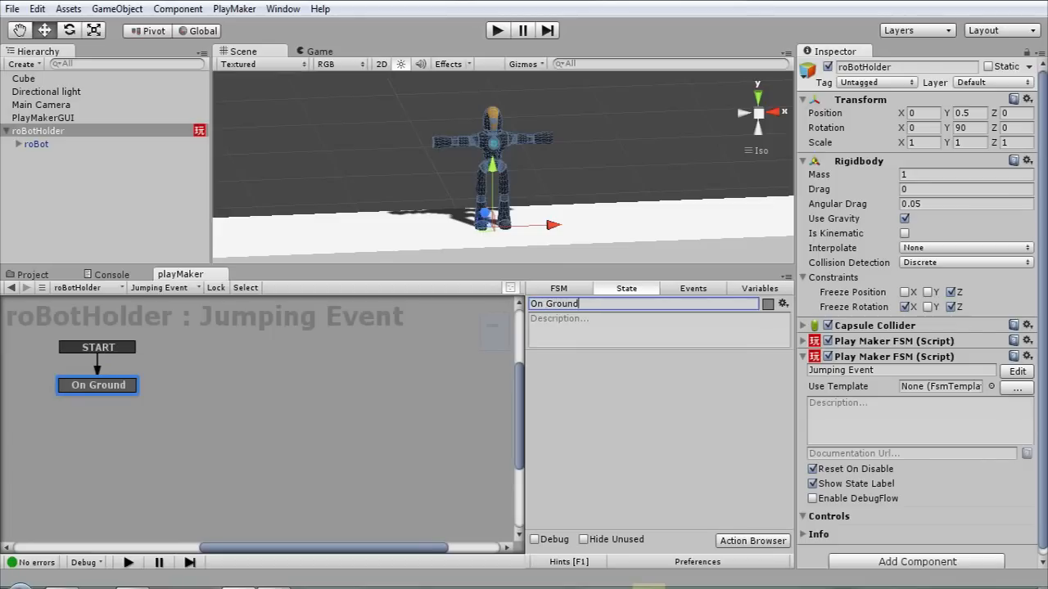
Step: Add a Get Button Down action to the On Ground state and set its button name to Jump
left_click(753, 540)
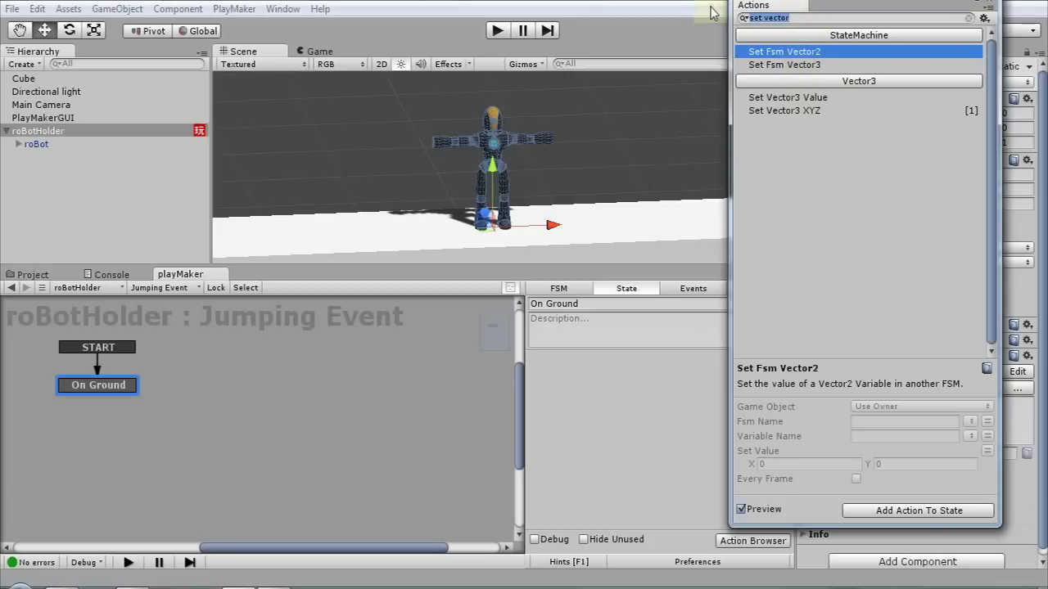
key("BackSpace")
key("BackSpace")
key("BackSpace")
key("BackSpace")
key("BackSpace")
key("BackSpace")
key("BackSpace")
key("BackSpace")
key("BackSpace")
key("BackSpace")
type("get buu")
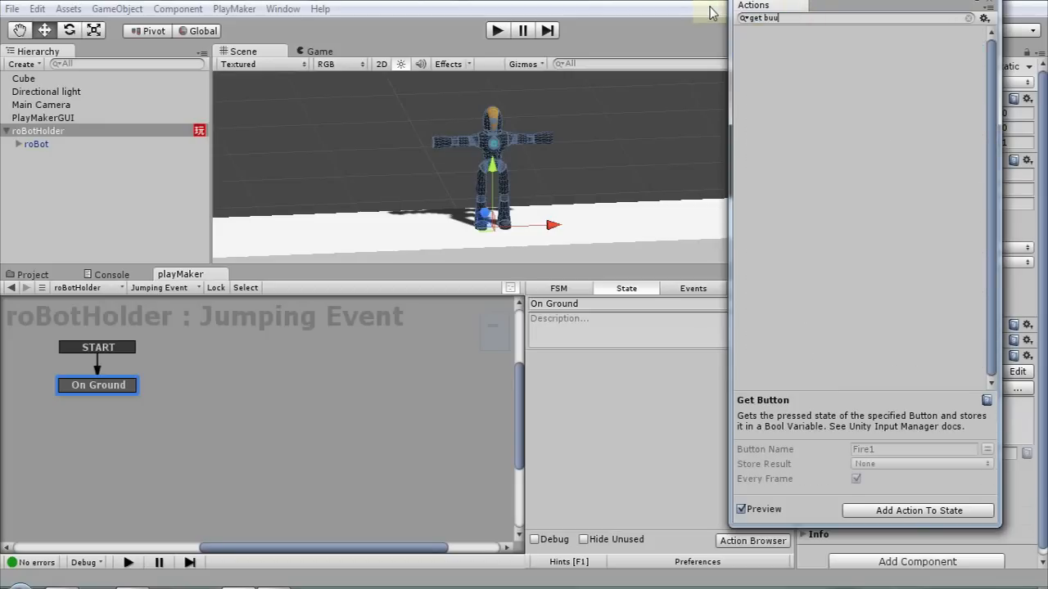
key("BackSpace")
type("tt")
left_click_drag(784, 64, 615, 409)
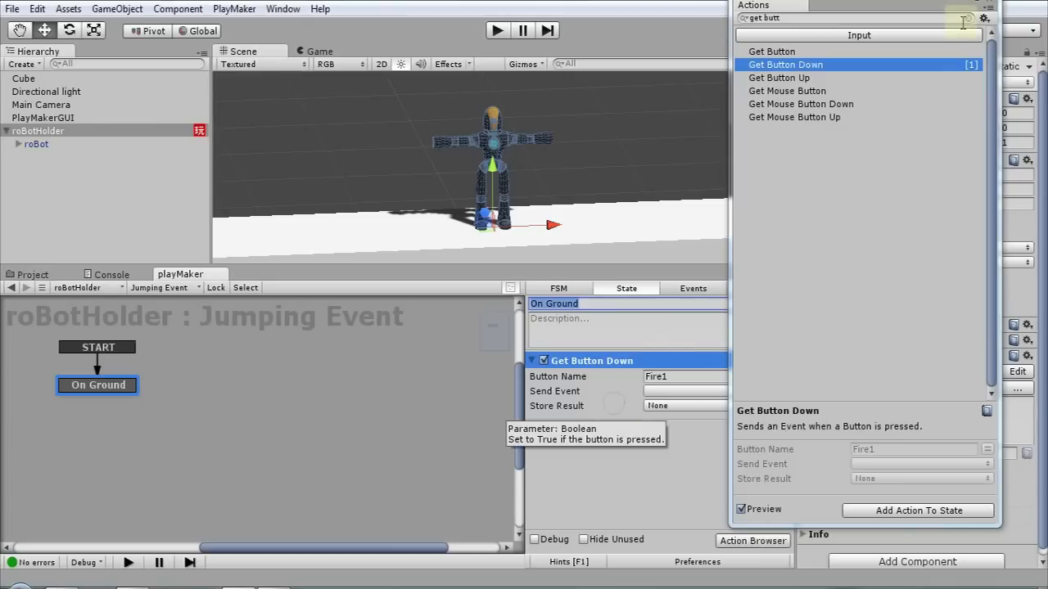
left_click(991, 4)
left_click(665, 378)
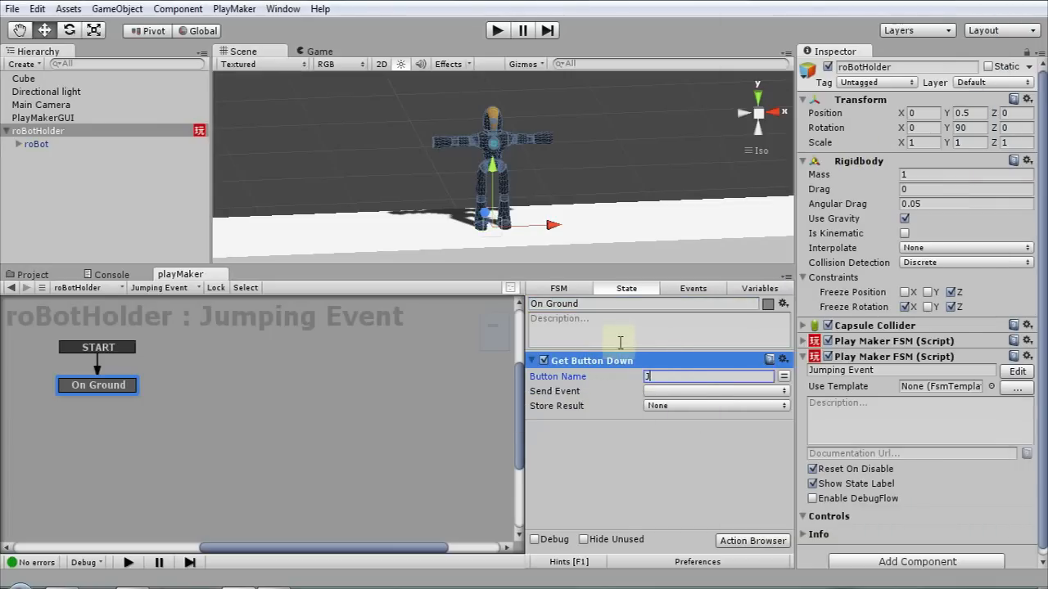
Step: Create a jumpPressed event and make the On Ground state's Get Button Down action send it
left_click(690, 293)
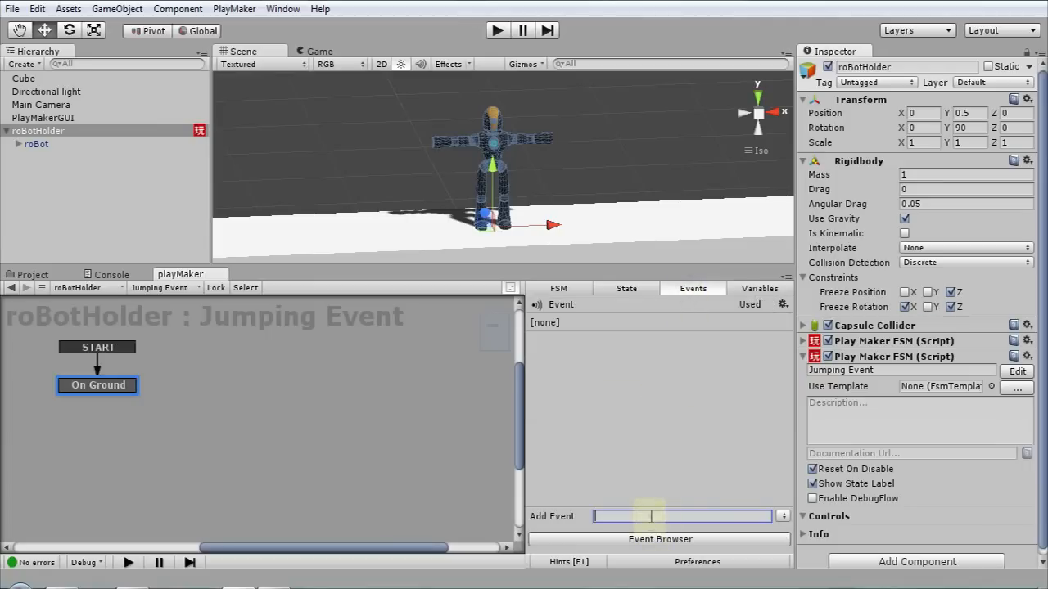
type("jumpPr")
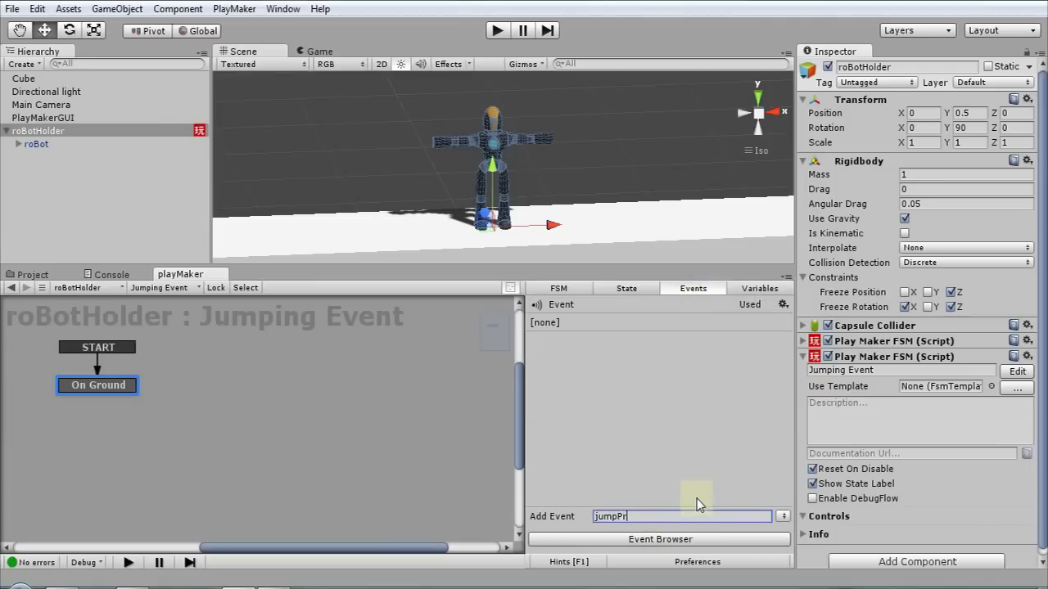
type("essed")
key("Return")
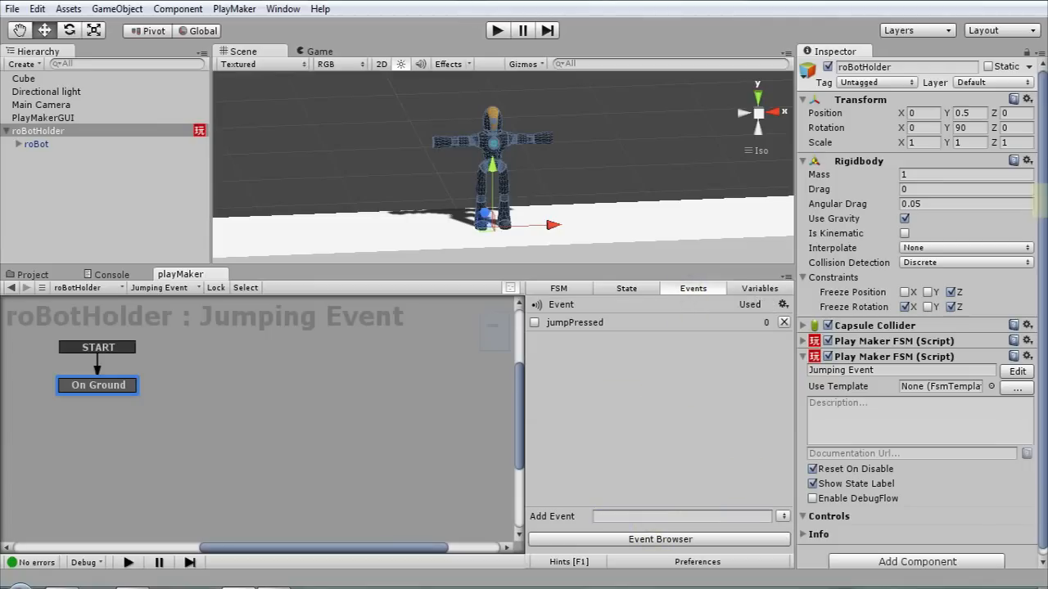
left_click(626, 288)
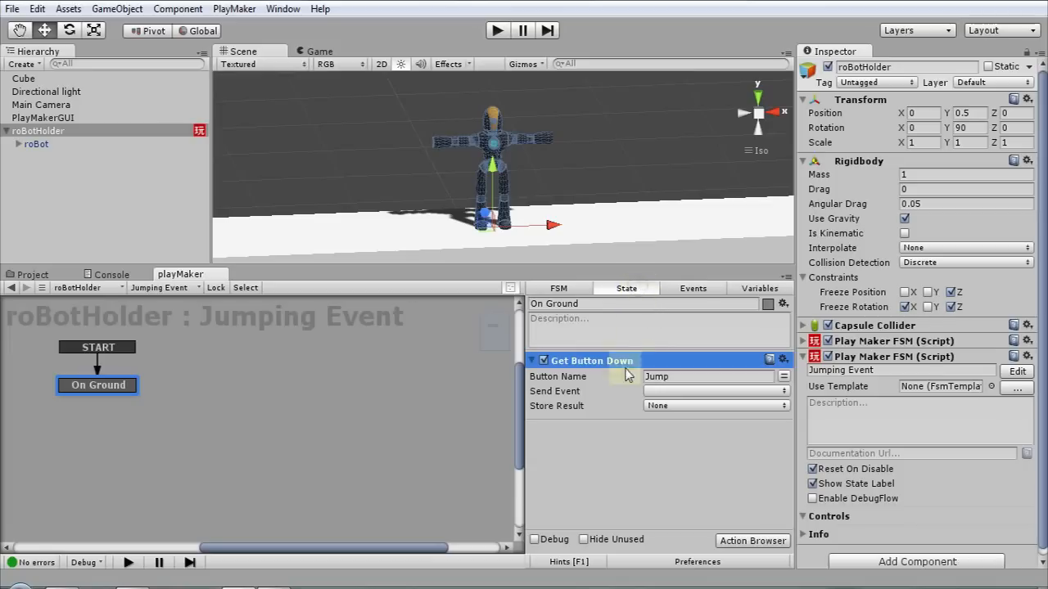
left_click(655, 391)
left_click(688, 432)
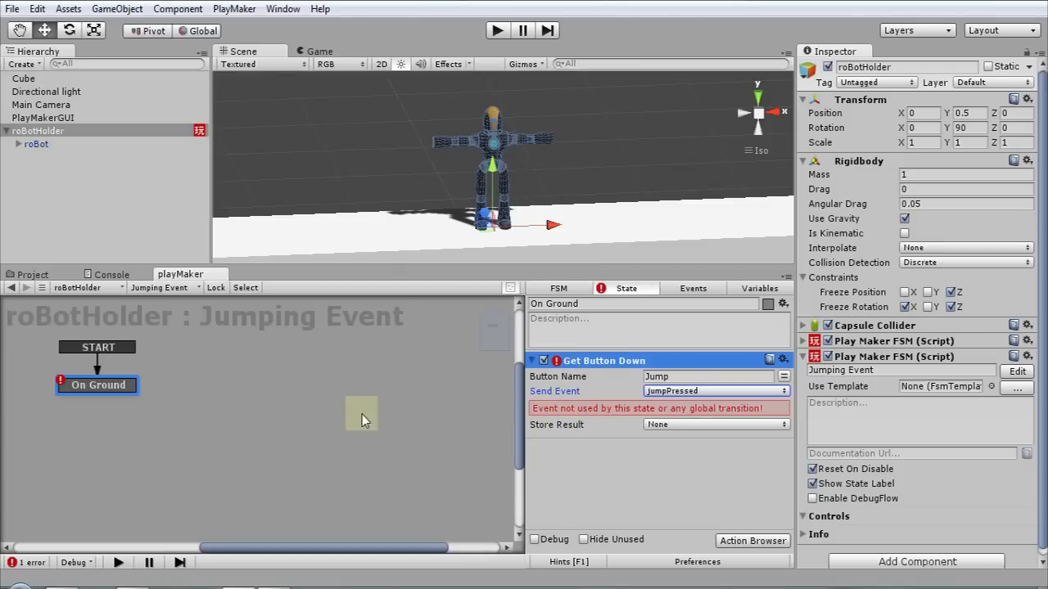
Step: Add a jumpPressed transition to the On Ground state and deselect the state
right_click(73, 384)
mouse_move(98, 397)
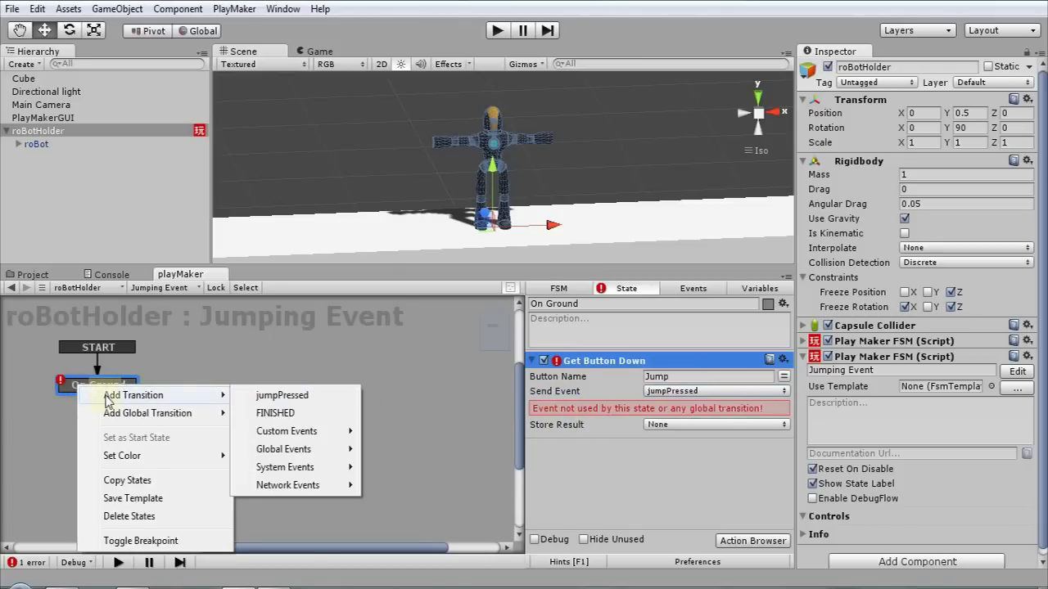
left_click(278, 396)
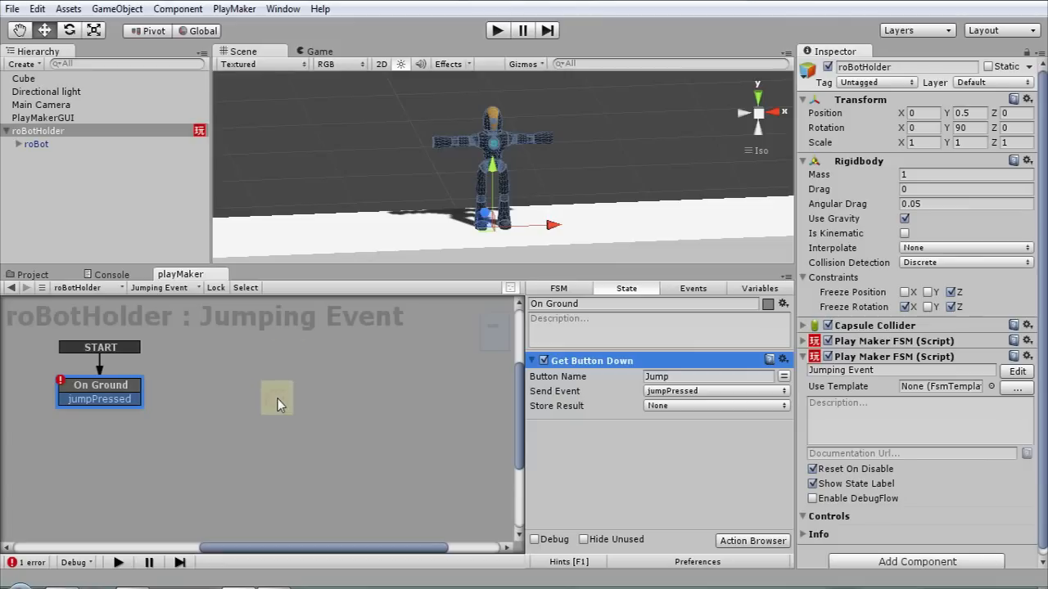
left_click(218, 391)
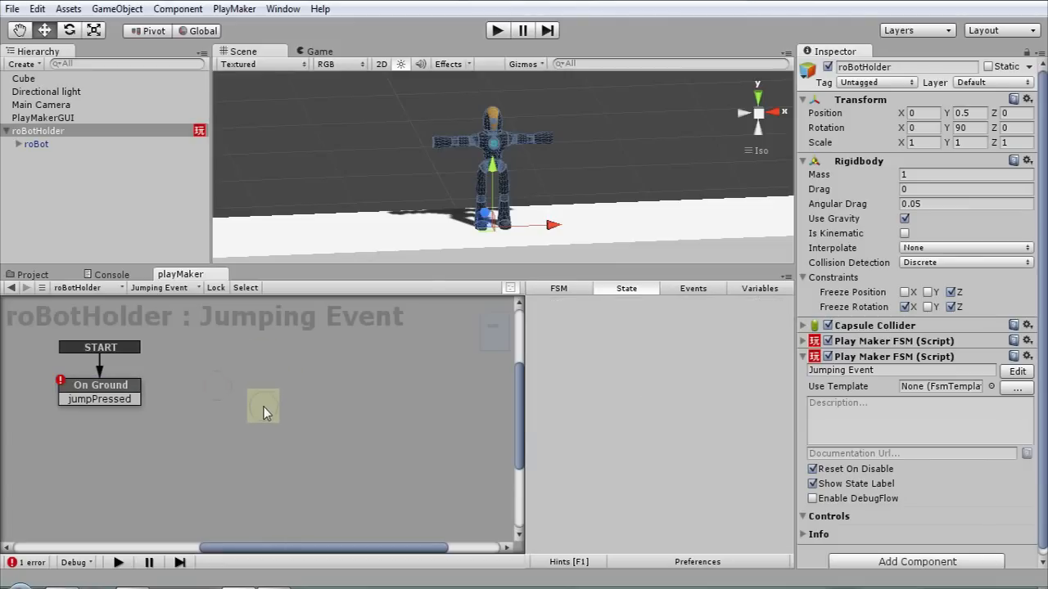
Step: Add a second state to the Jumping Event FSM, name it do Jump and place it beside On Ground
right_click(263, 406)
left_click(327, 230)
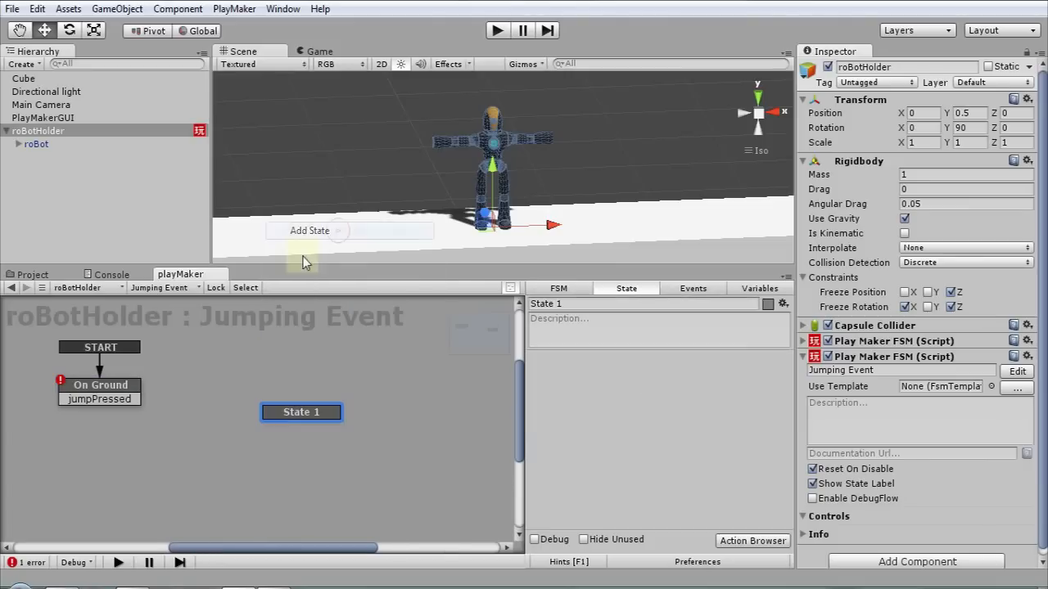
left_click(276, 388)
left_click_drag(282, 415, 254, 388)
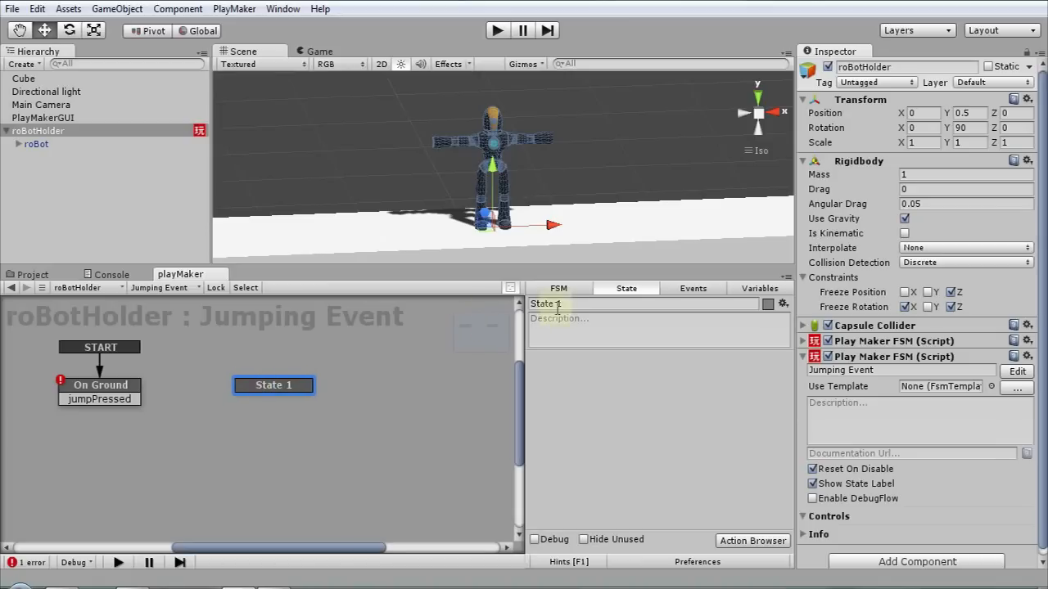
left_click(541, 304)
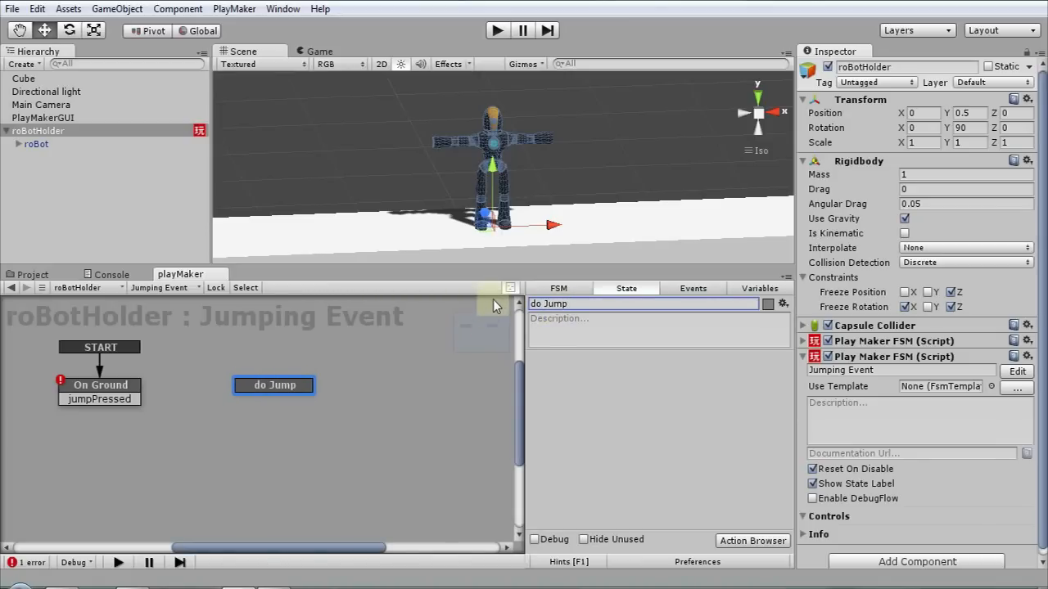
left_click_drag(284, 388, 279, 437)
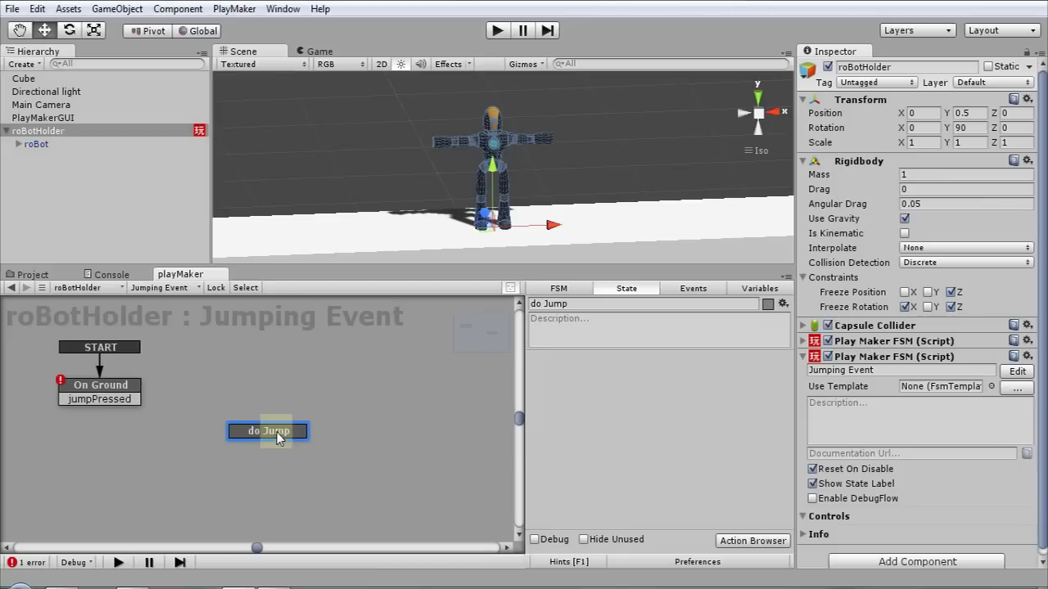
Step: Add an Add Force action to the do Jump state with a Y force of 250
left_click(752, 541)
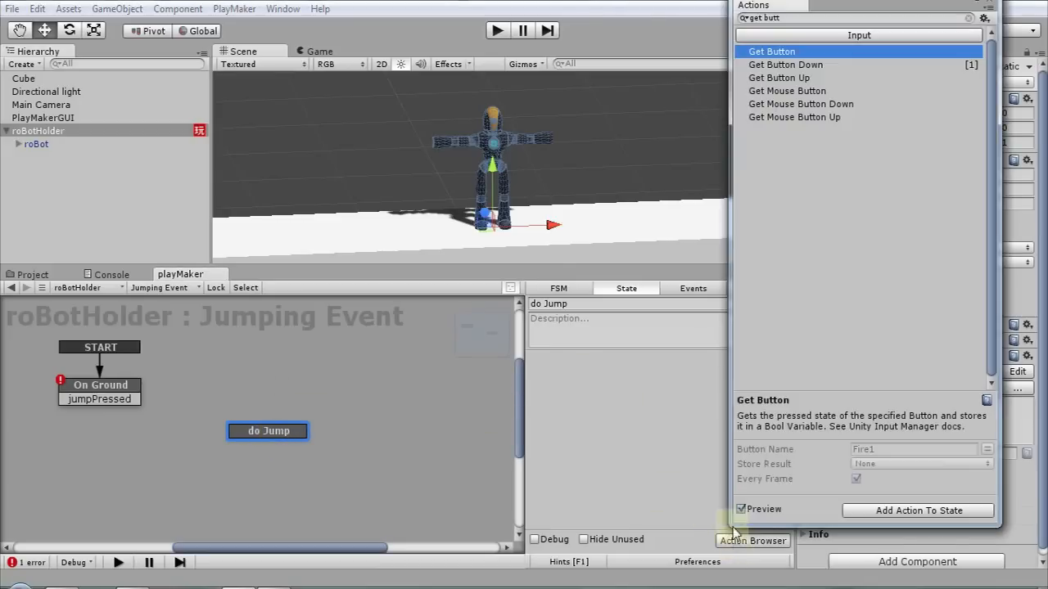
left_click(784, 18)
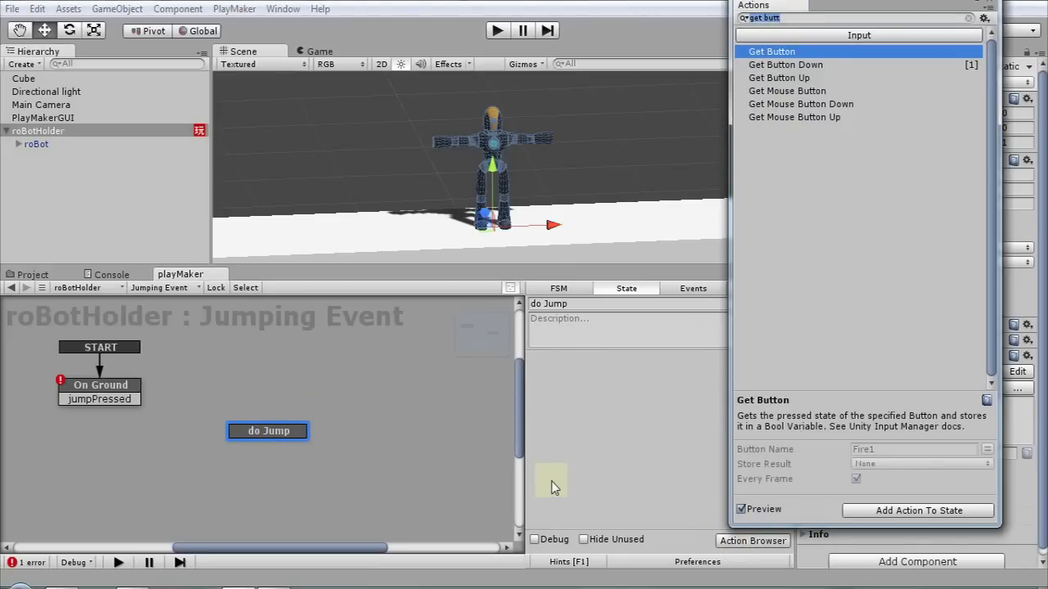
type("add force")
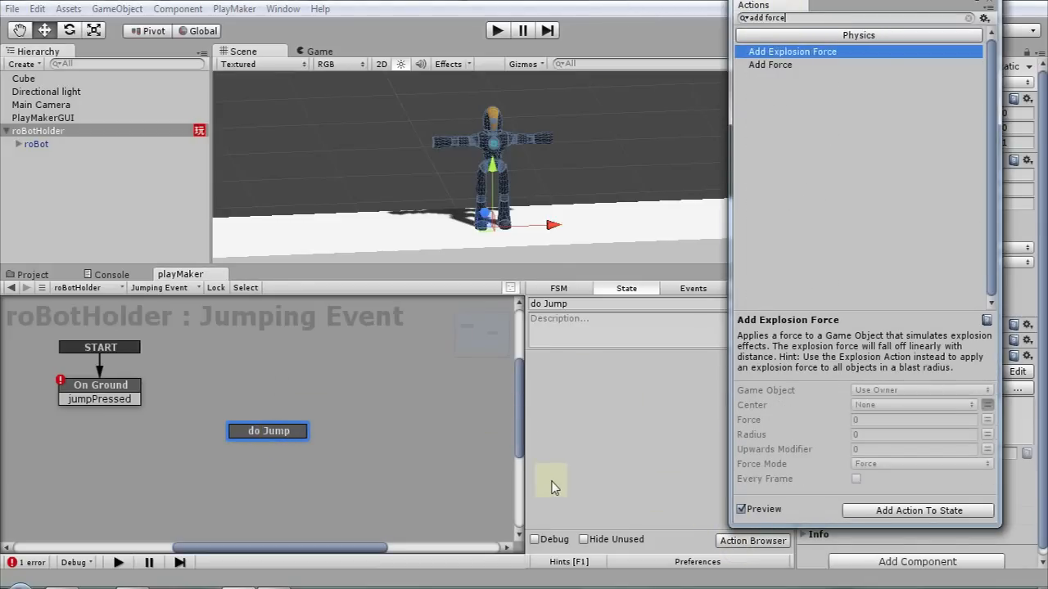
left_click_drag(769, 65, 634, 424)
left_click(988, 5)
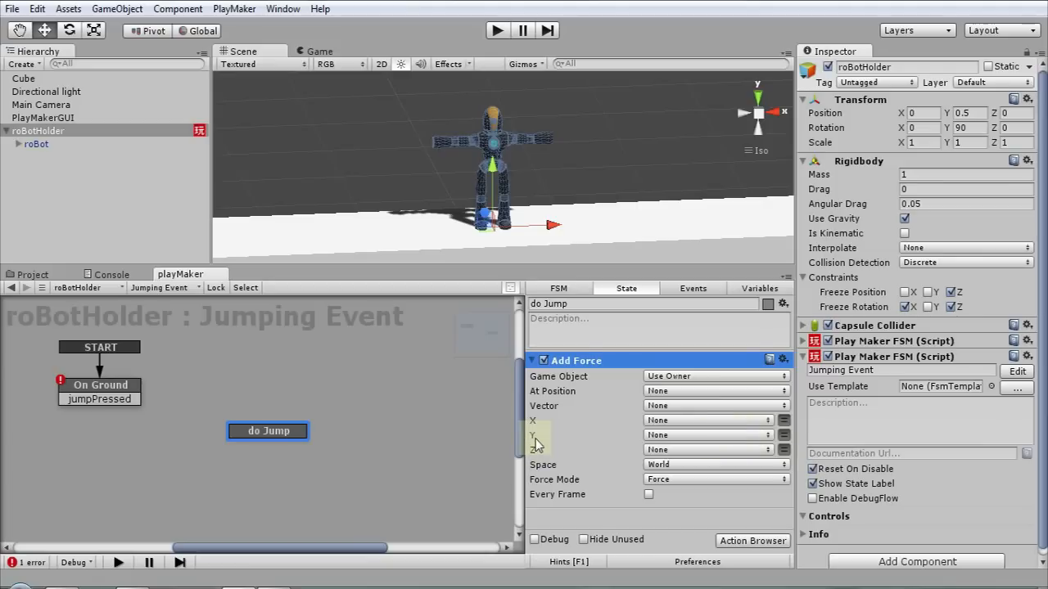
left_click(784, 435)
left_click(710, 436)
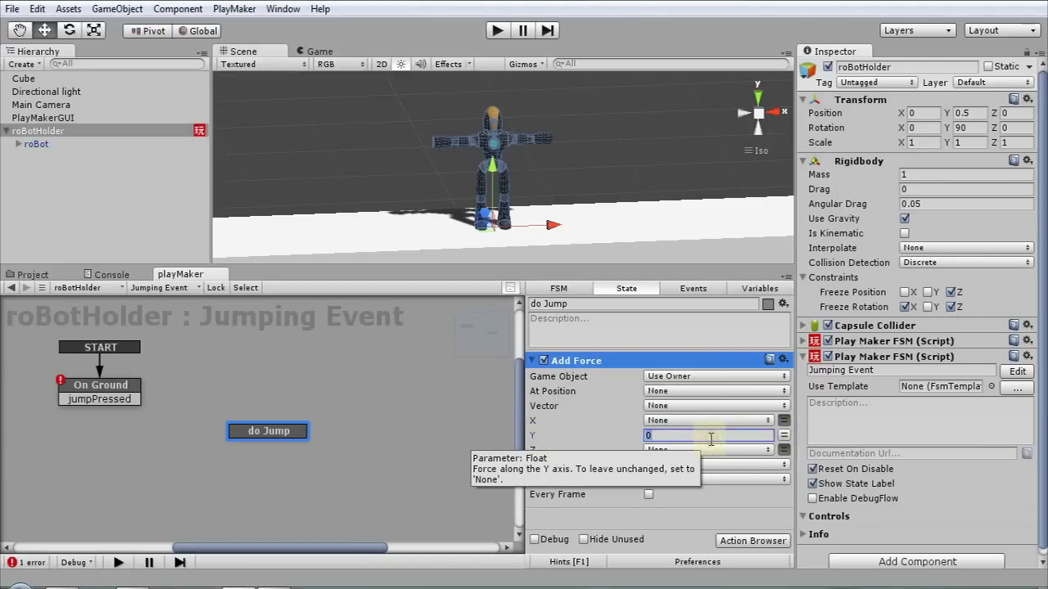
type("25")
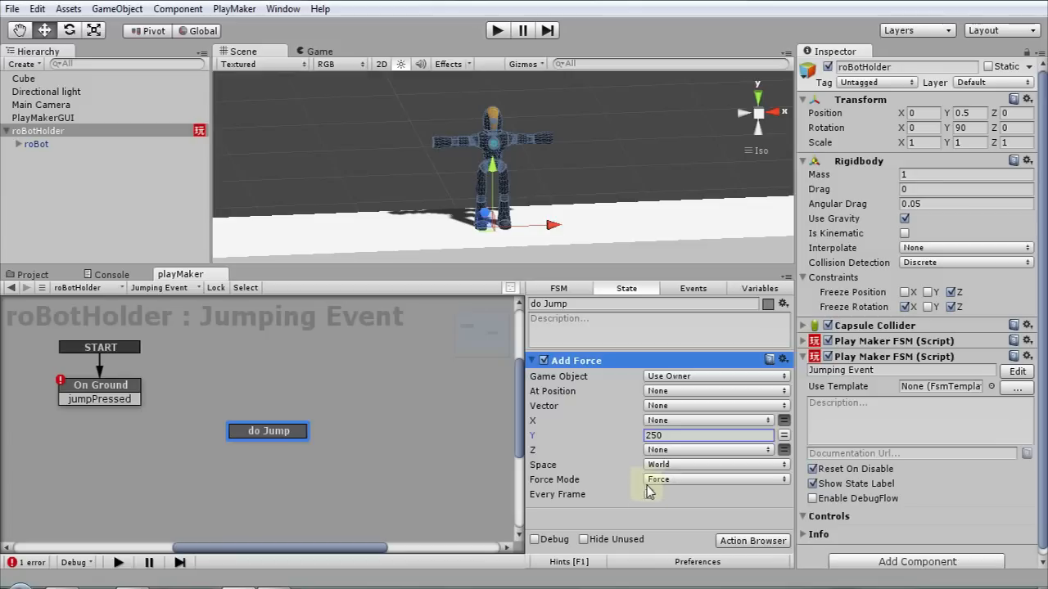
Step: Link On Ground's jumpPressed transition to the do Jump state and align do Jump beside it
left_click_drag(254, 435, 268, 434)
left_click_drag(136, 407, 165, 412)
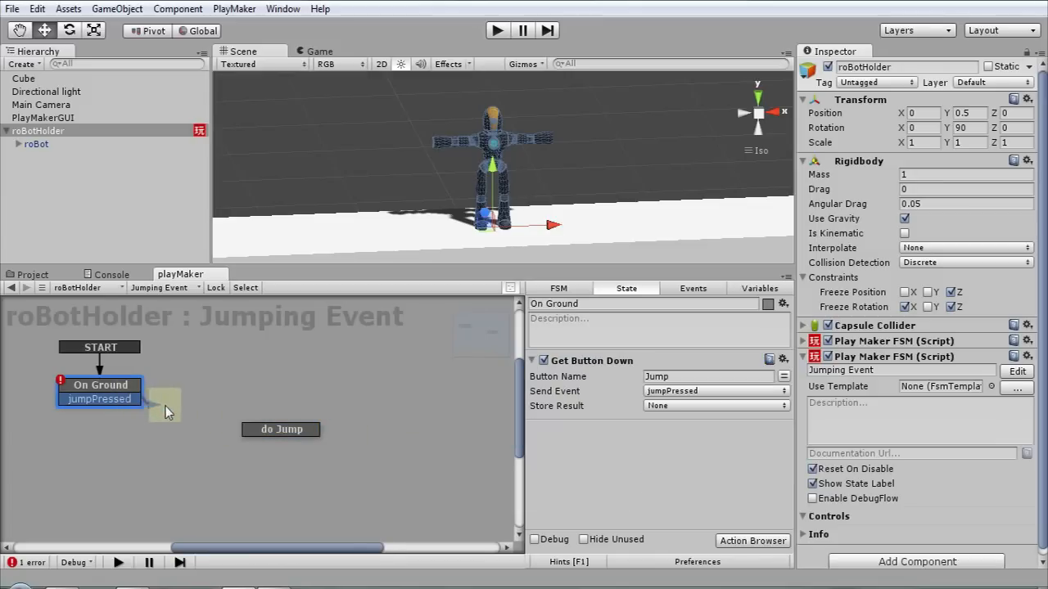
left_click_drag(247, 427, 272, 401)
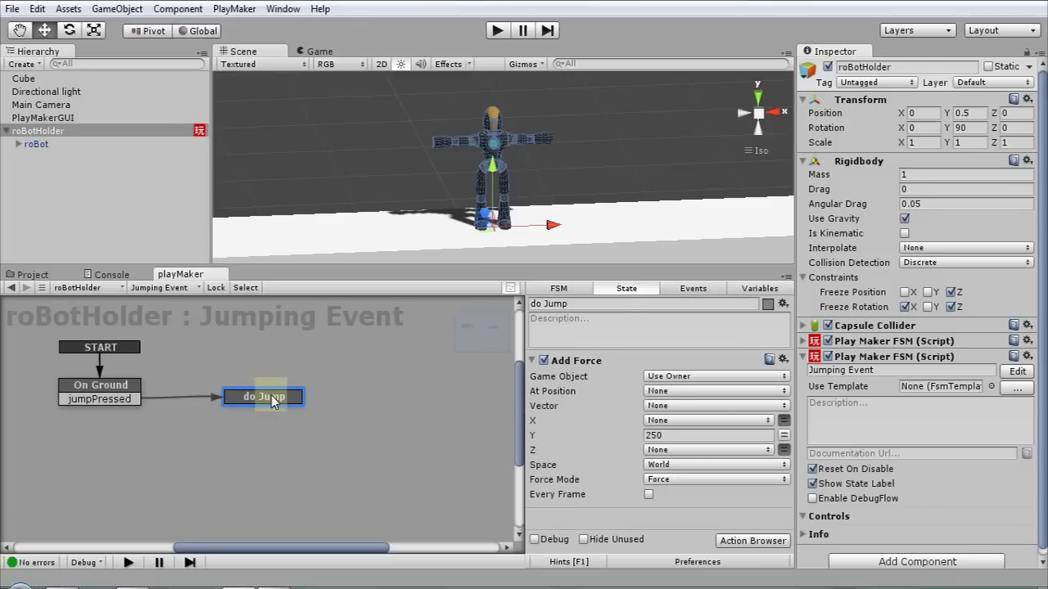
Step: Add a FINISHED transition to the do Jump state and link it back to On Ground
right_click(272, 401)
mouse_move(335, 406)
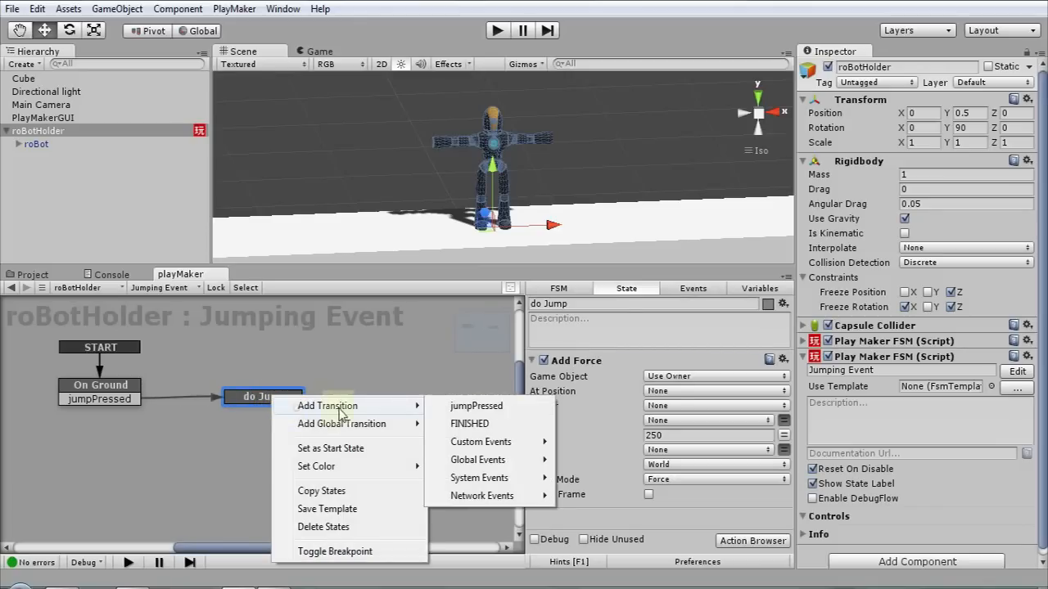
left_click(477, 424)
left_click_drag(285, 393, 285, 386)
left_click(229, 402)
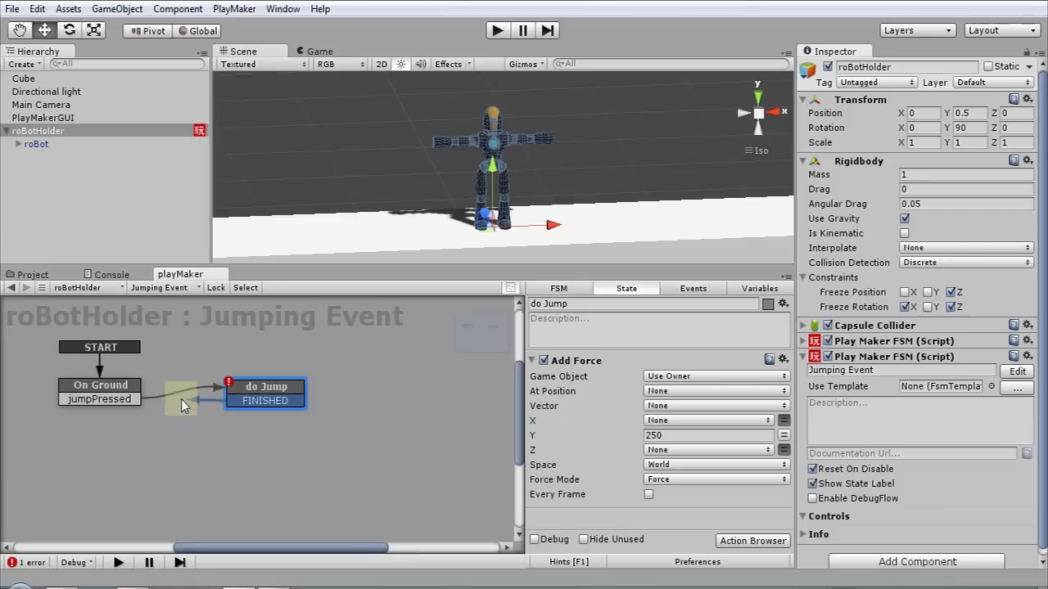
left_click_drag(140, 382, 134, 382)
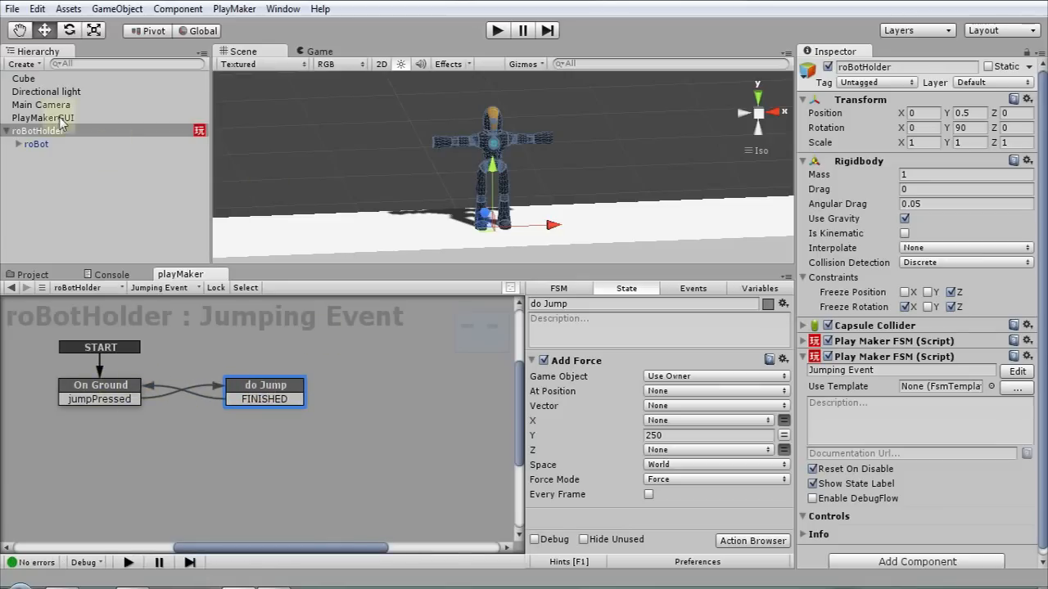
Step: Save the scene and play-test the robot's movement in both directions and its jumping, ending the test run
left_click(10, 9)
left_click(37, 67)
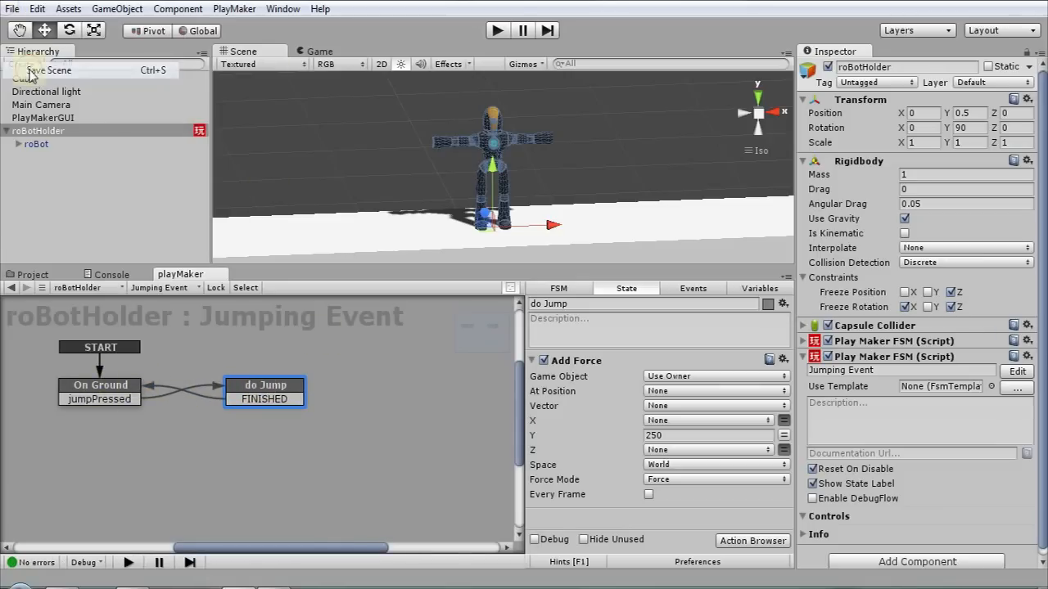
left_click(497, 30)
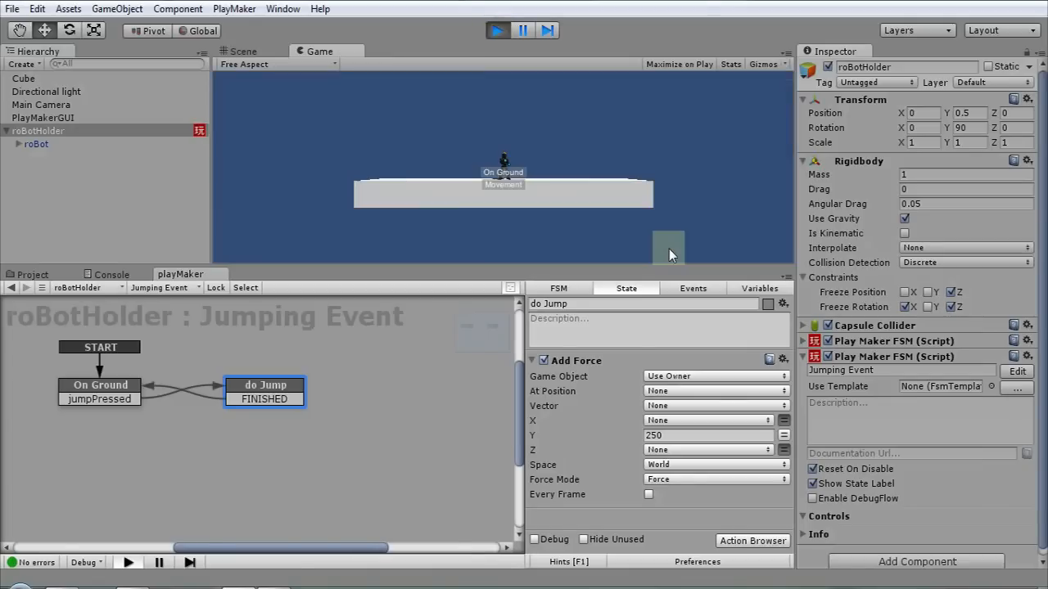
key("Right")
key("Left")
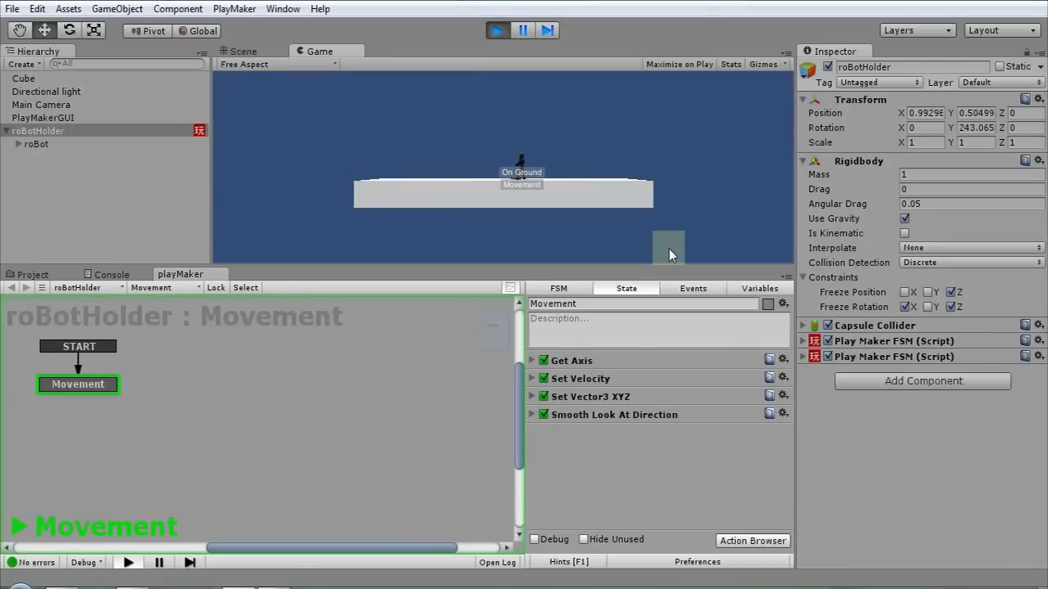
key("space")
key("Right")
key("space")
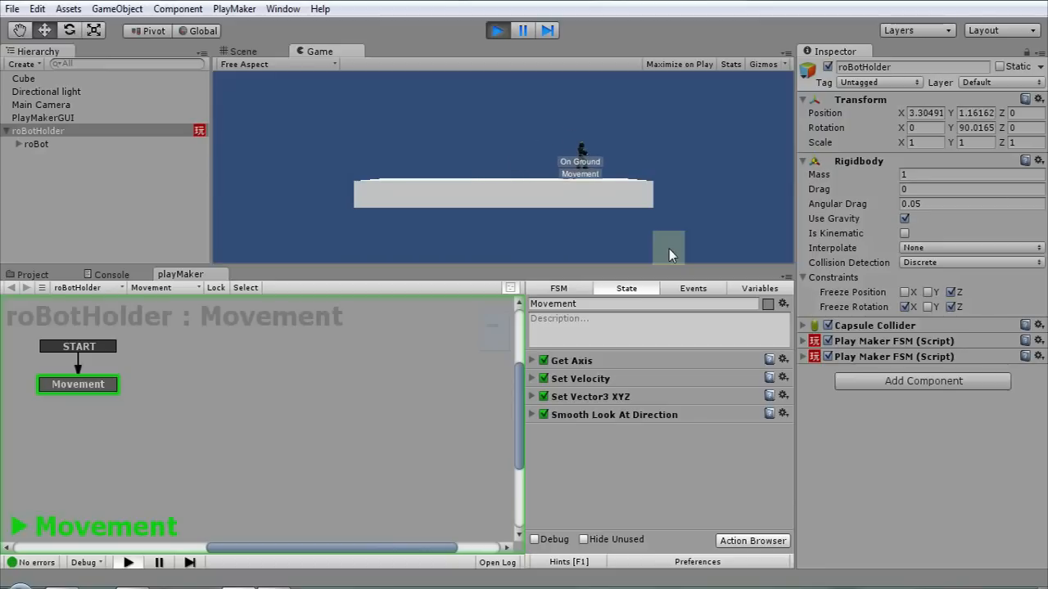
key("Left")
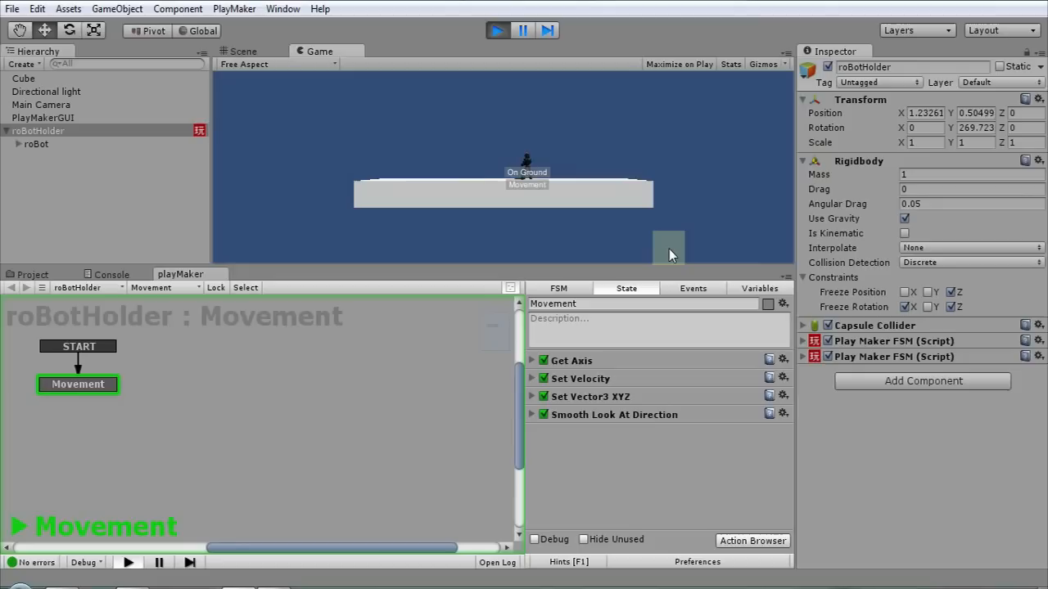
key("Right")
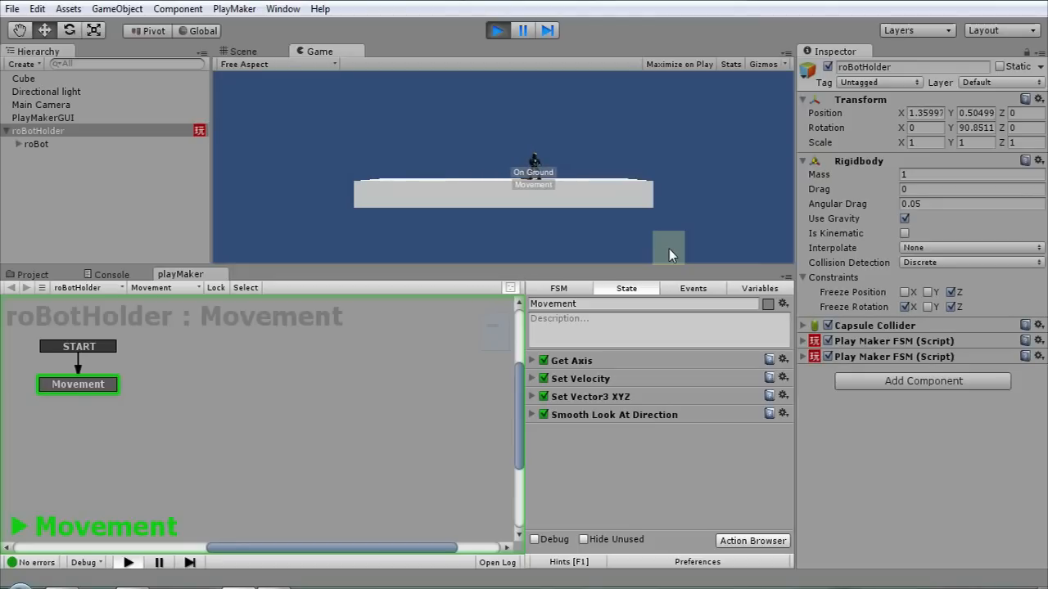
key("Left")
key("space")
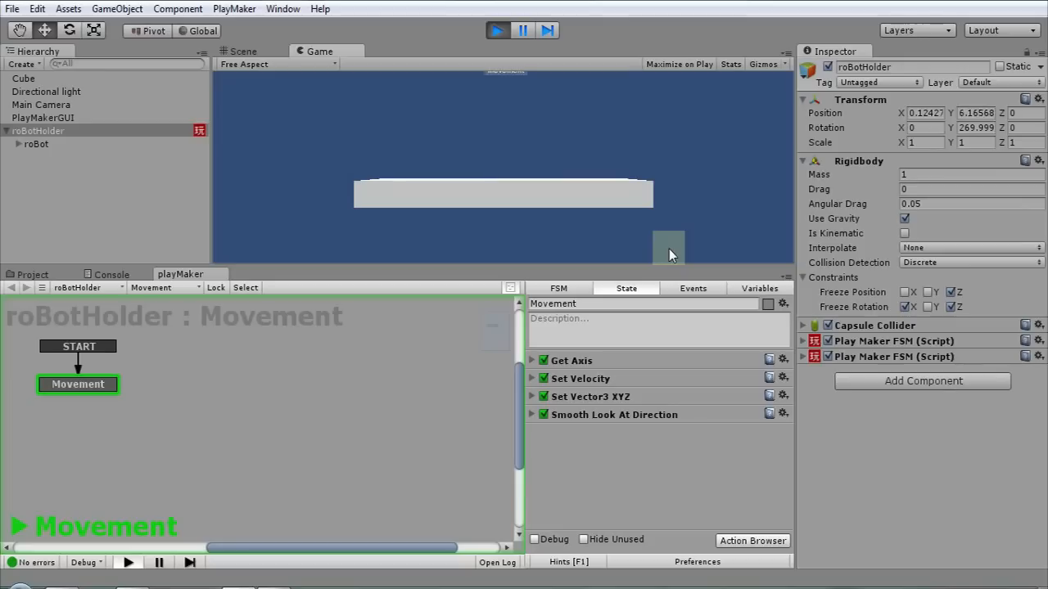
key("Right")
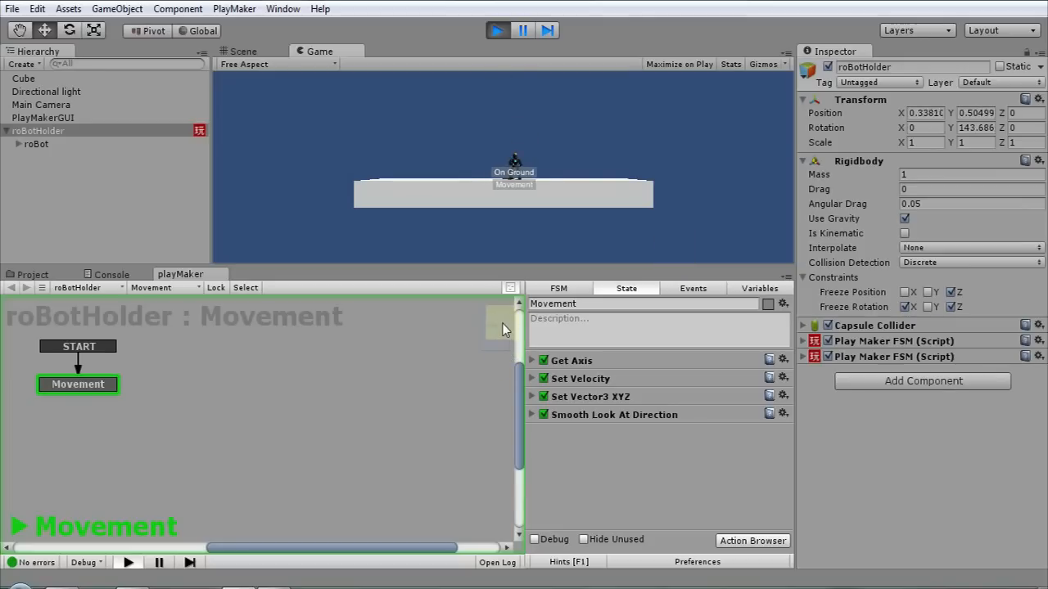
key("Left")
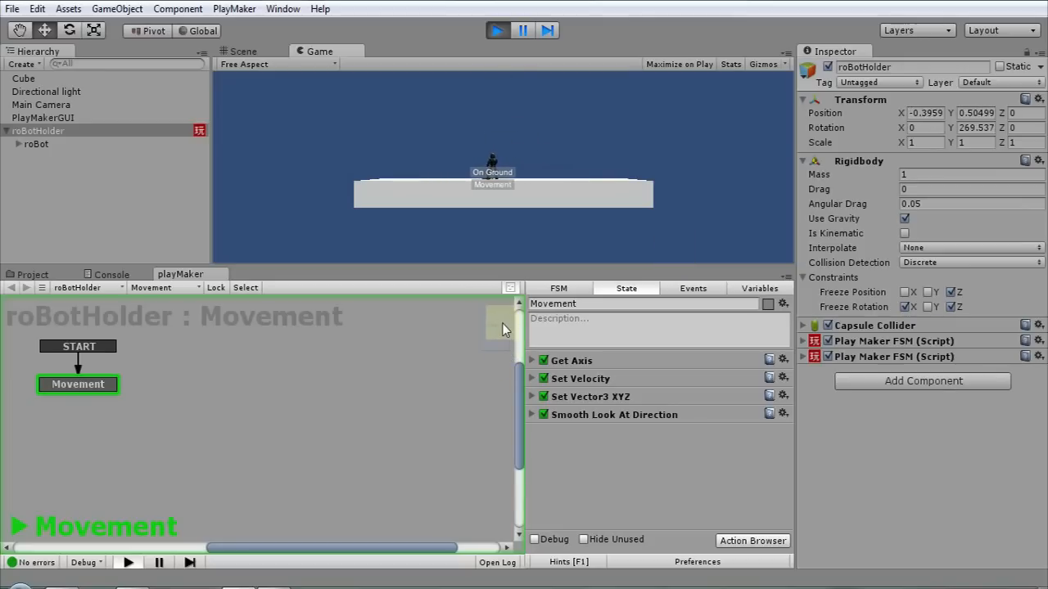
left_click(499, 33)
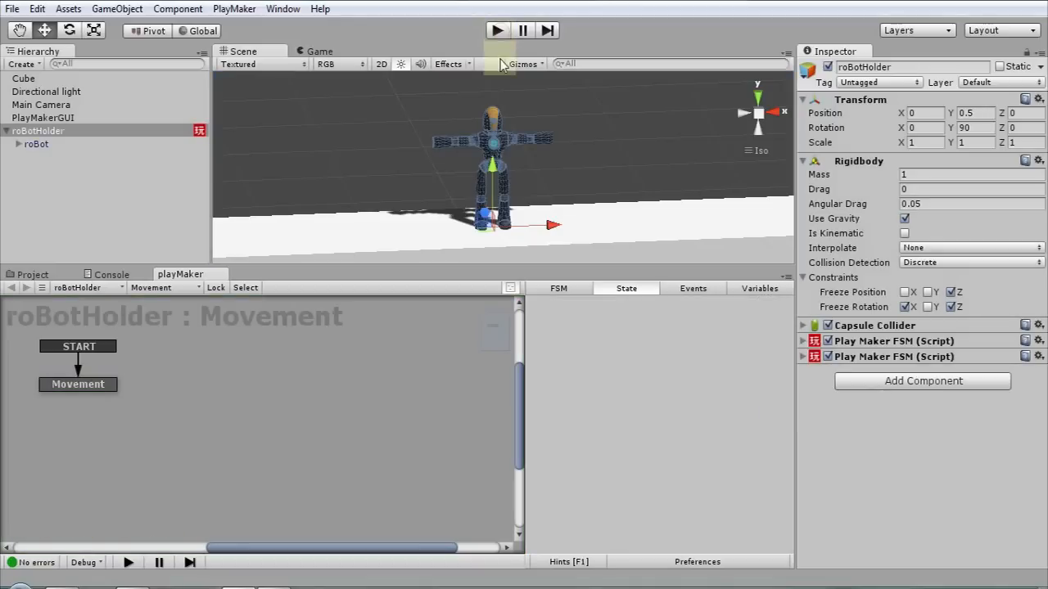
Step: Show the Jumping Event FSM of roBotHolder and view the robot in the scene
left_click(38, 144)
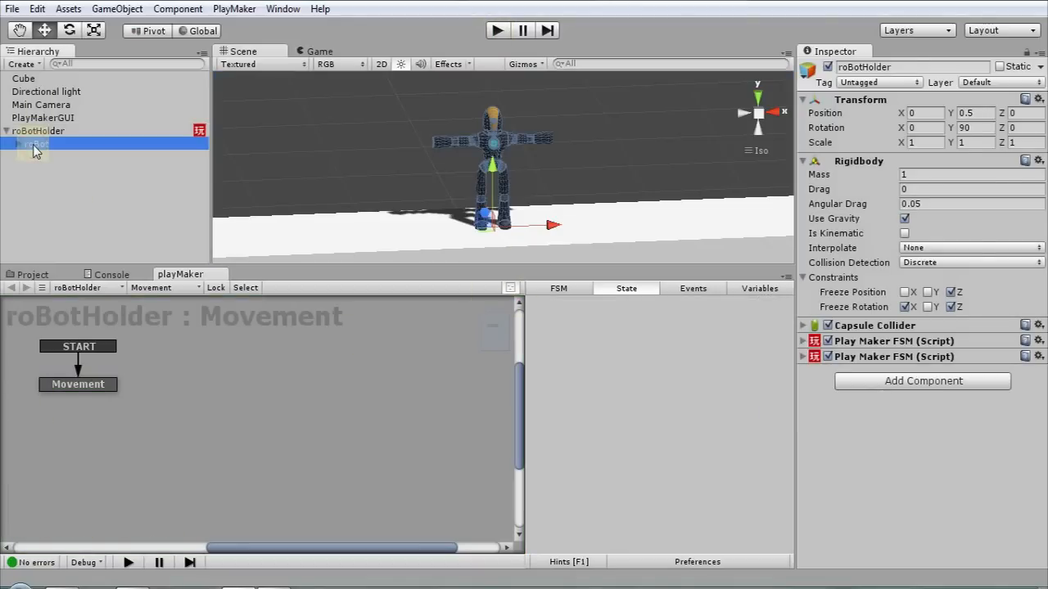
left_click(41, 131)
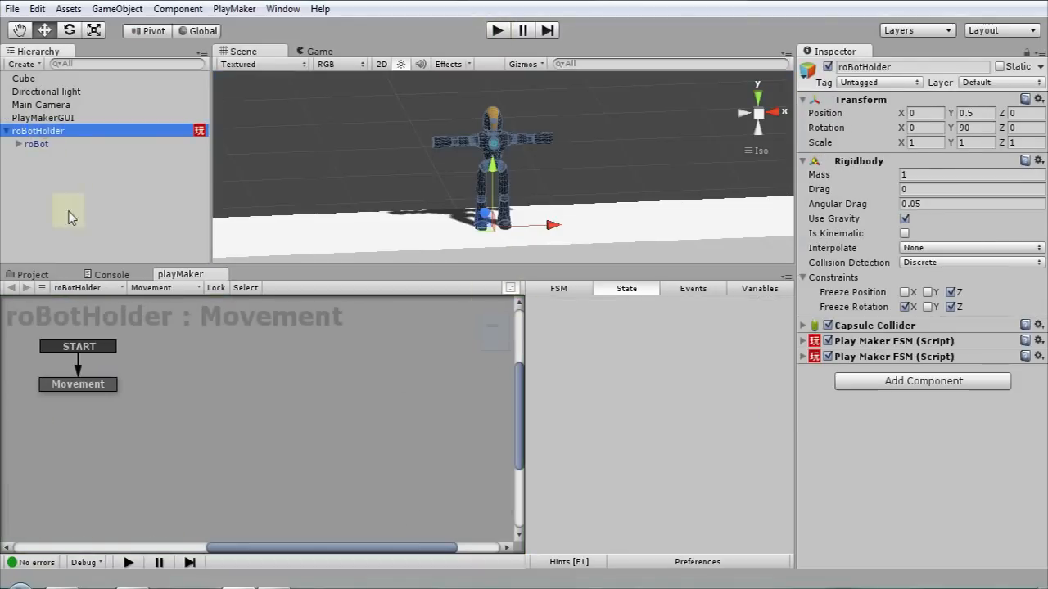
left_click(169, 292)
left_click(201, 303)
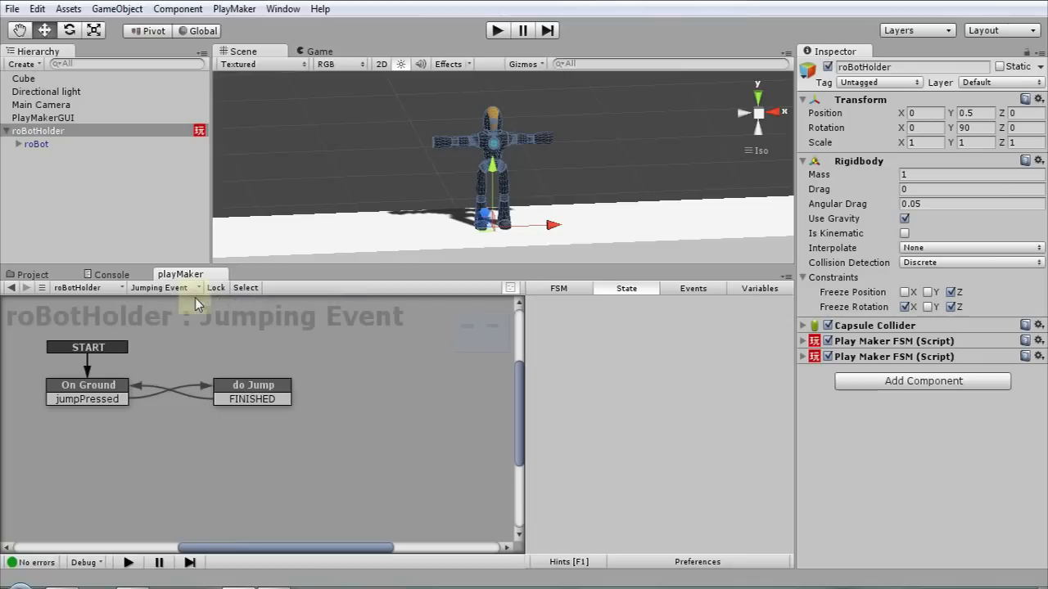
left_click_drag(403, 187, 483, 204, "alt")
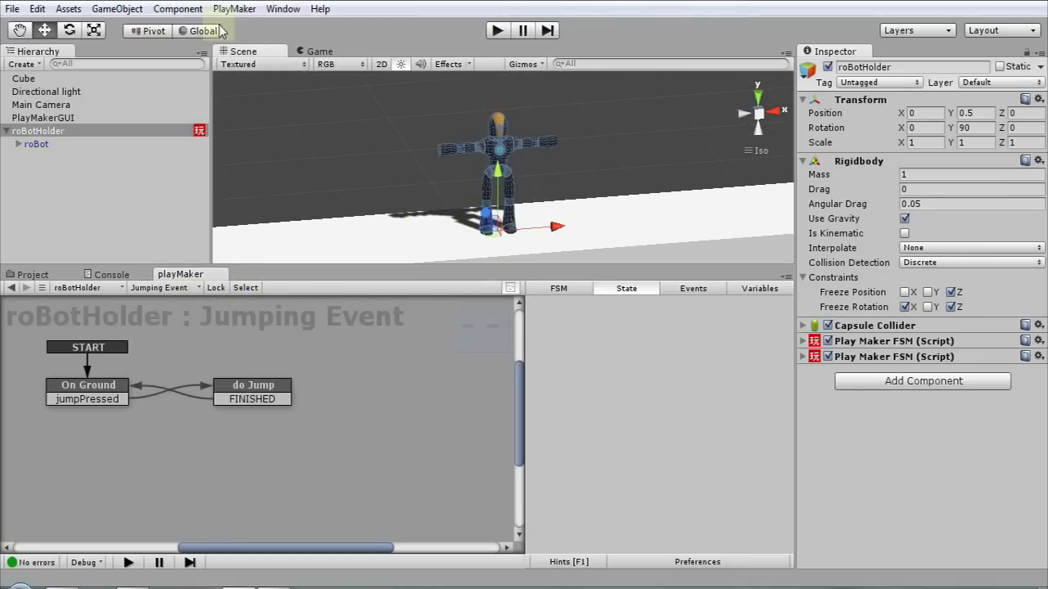
Step: Add a new cube primitive to the scene
left_click(292, 148)
left_click(176, 9)
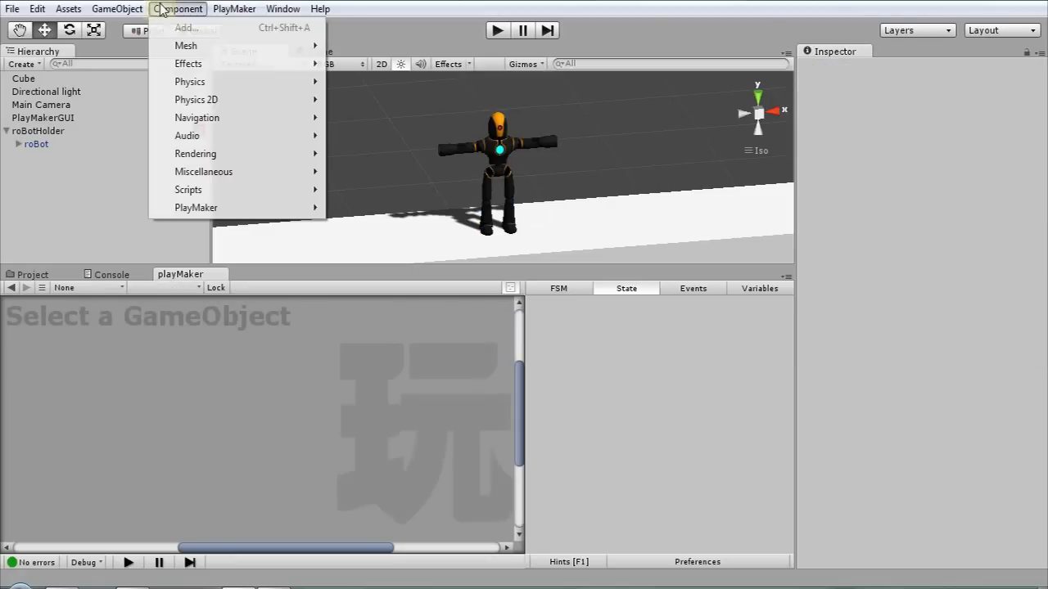
left_click(117, 8)
mouse_move(262, 53)
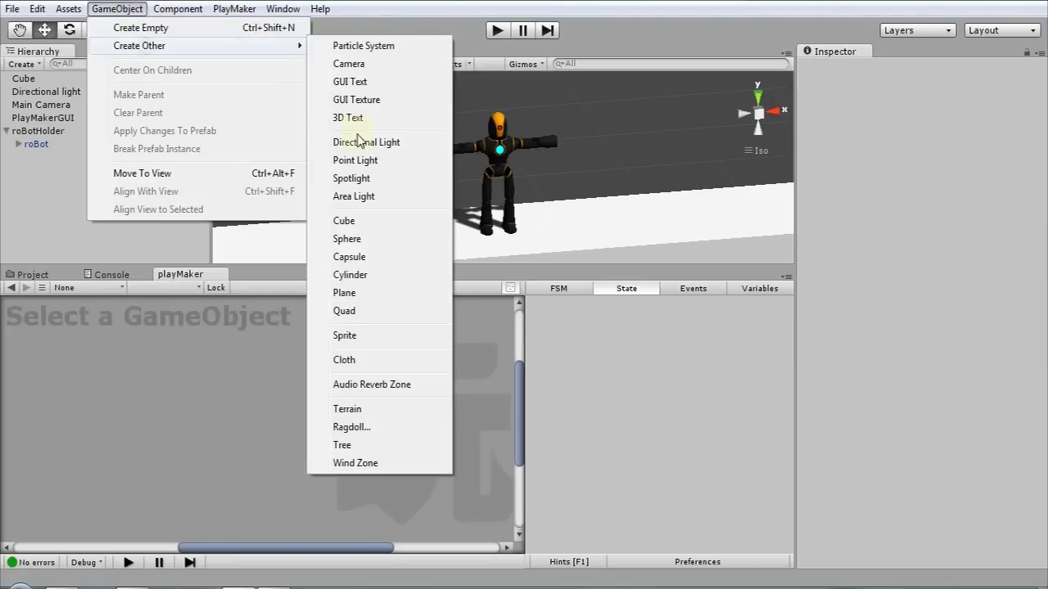
left_click(347, 221)
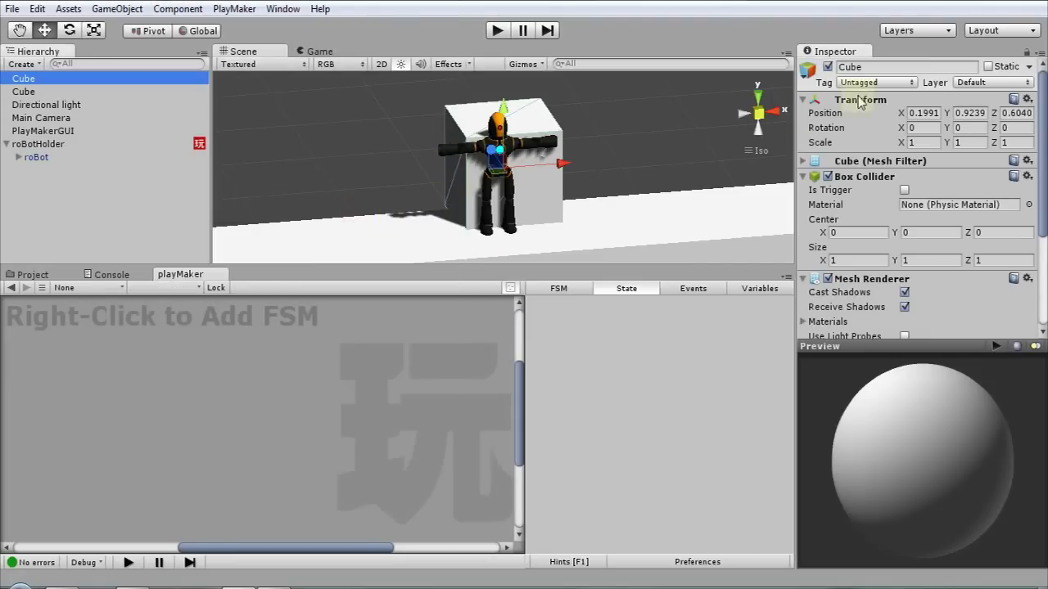
Step: Set the new cube's position to X 0, Y 0.5, Z 0 and its scale to X 0.3, Y 0.15, Z 0.15
left_click(930, 114)
type("0")
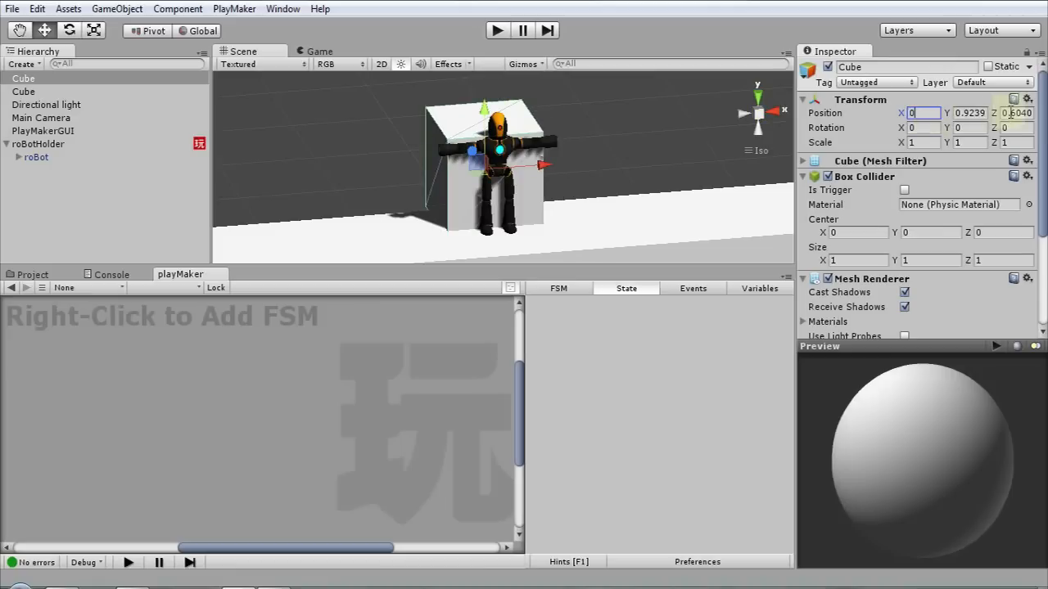
type("0")
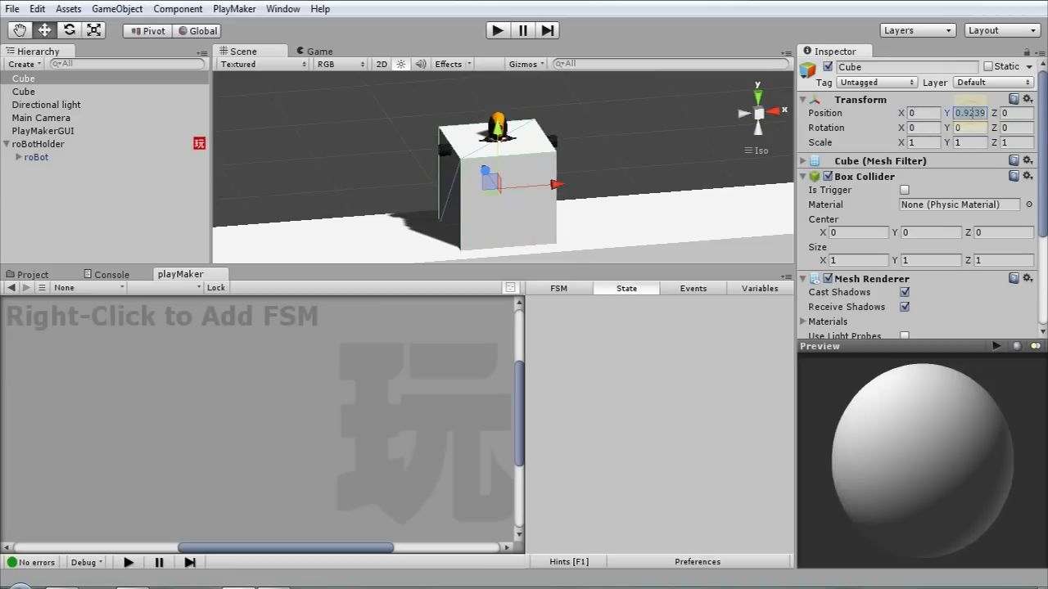
type("0.5")
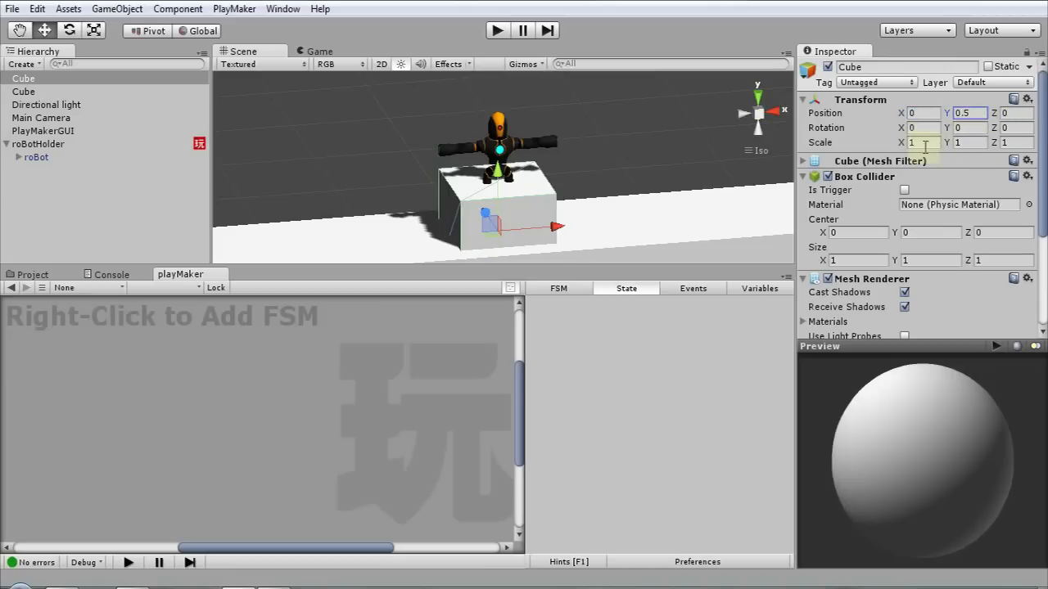
type("0.3")
left_click(959, 143)
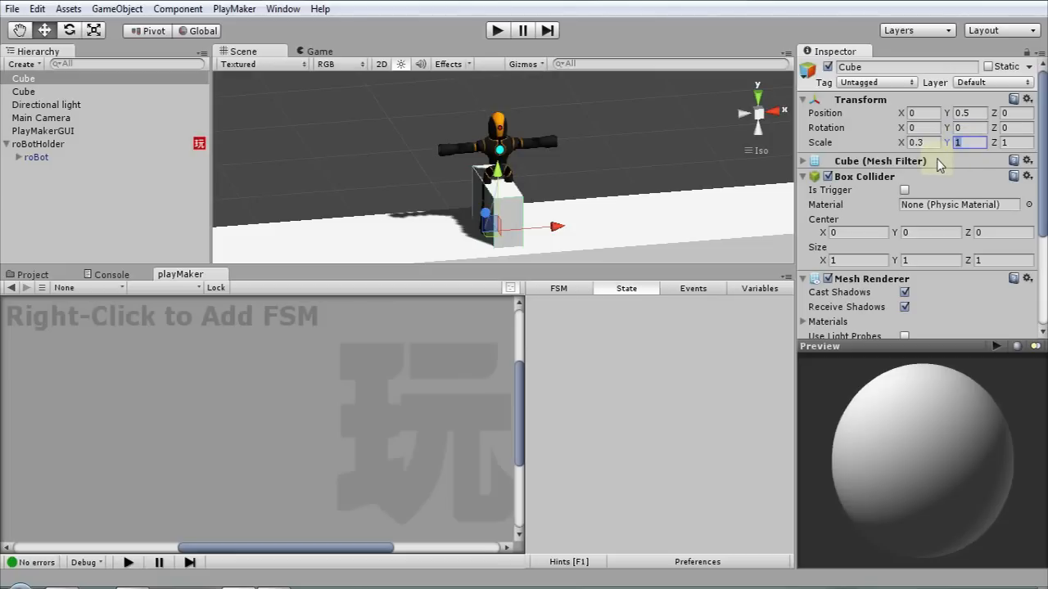
type(".15")
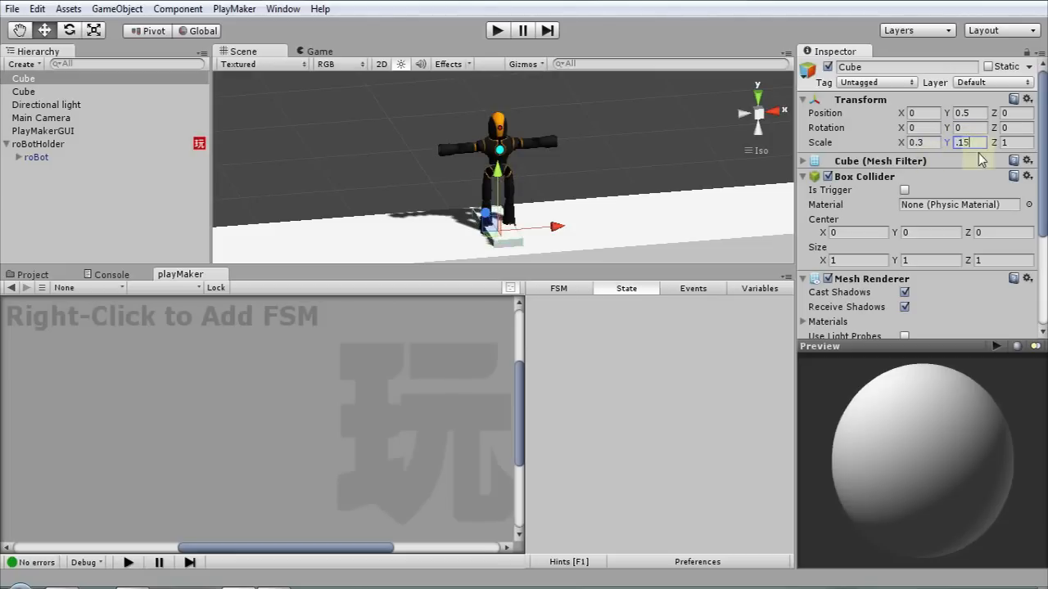
type("0.15")
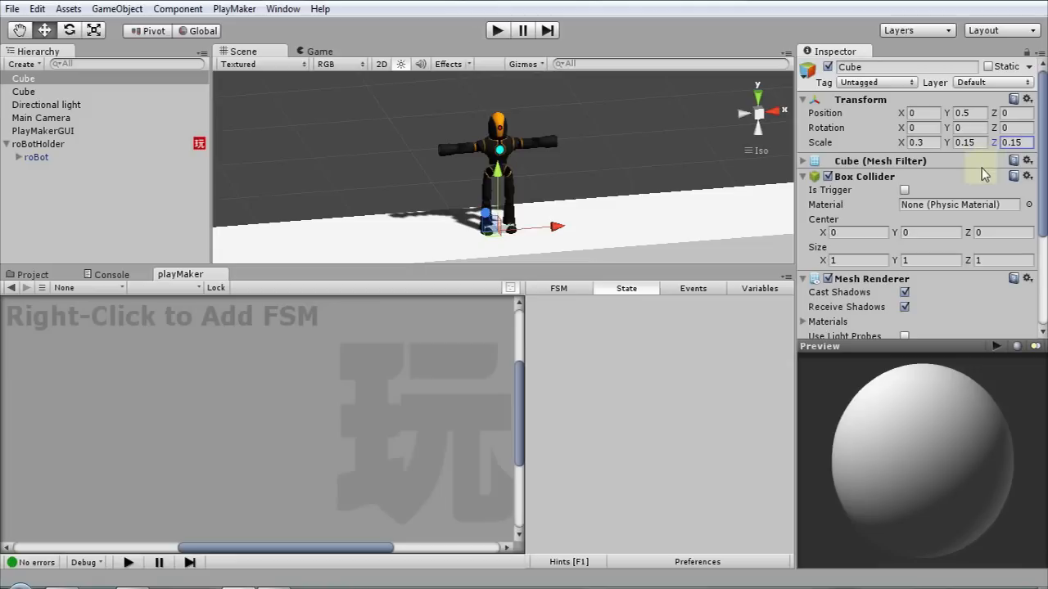
Step: Rename the large platform cube under the robot as Ground
left_click_drag(524, 205, 503, 166, "alt")
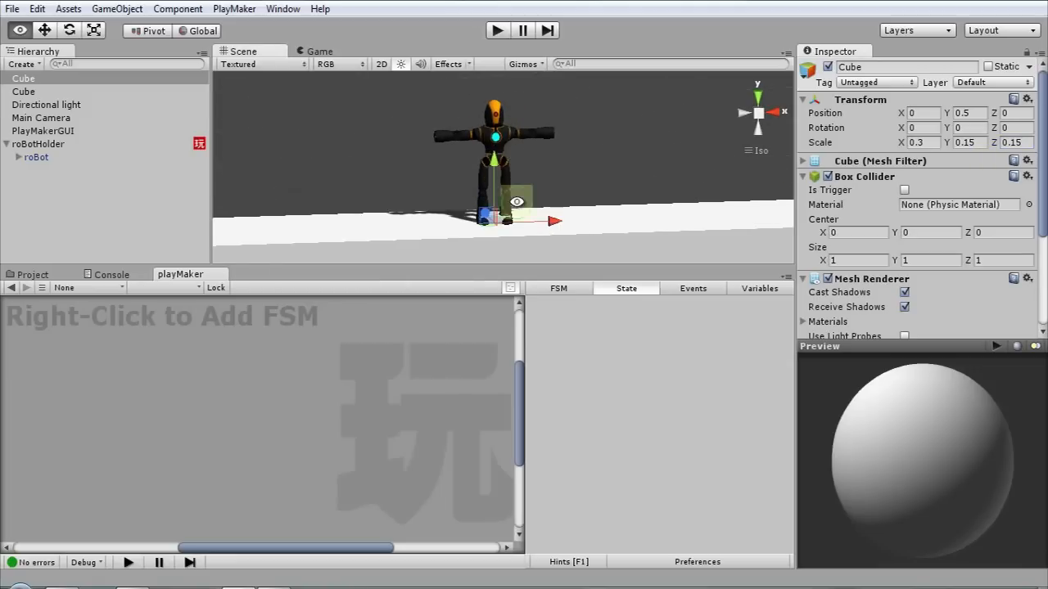
middle_click_drag(517, 202, 523, 159)
left_click_drag(303, 161, 491, 199, "alt")
left_click(22, 92)
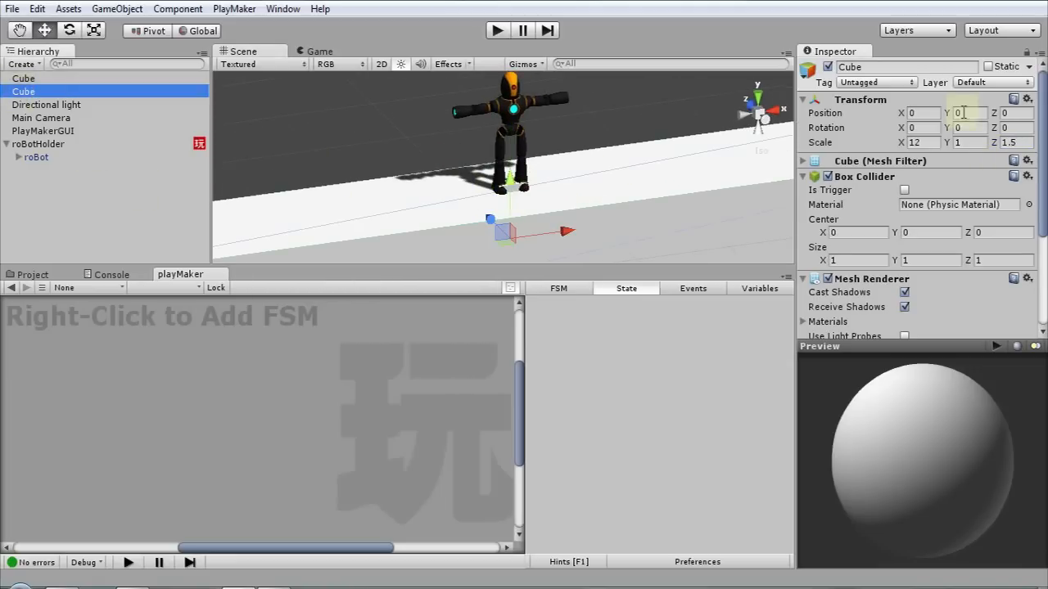
left_click(847, 67)
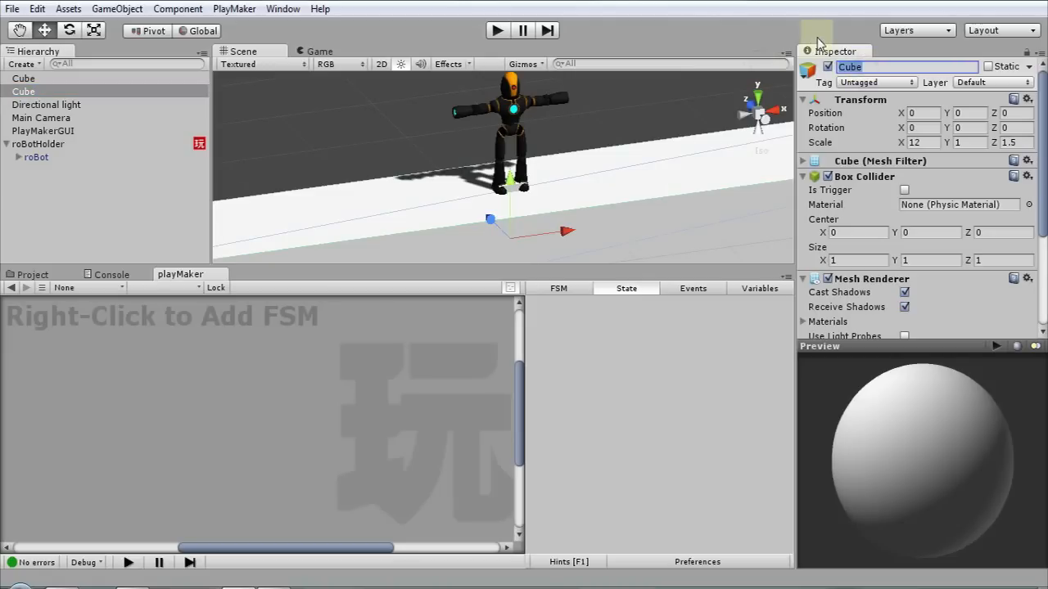
key("Return")
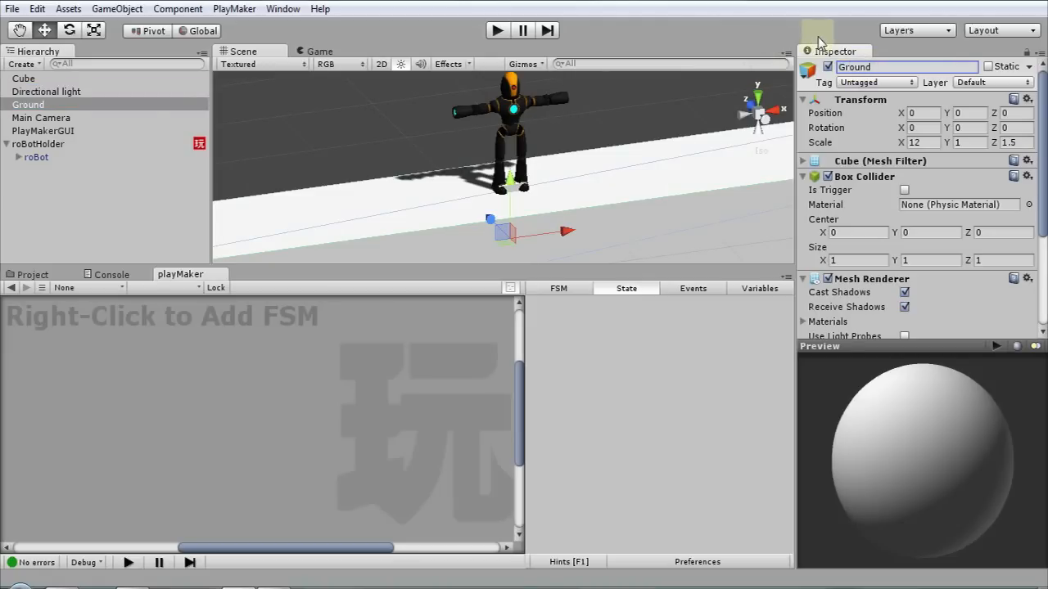
Step: Deactivate the Ground object to hide it in the scene
left_click(263, 161)
left_click(455, 203)
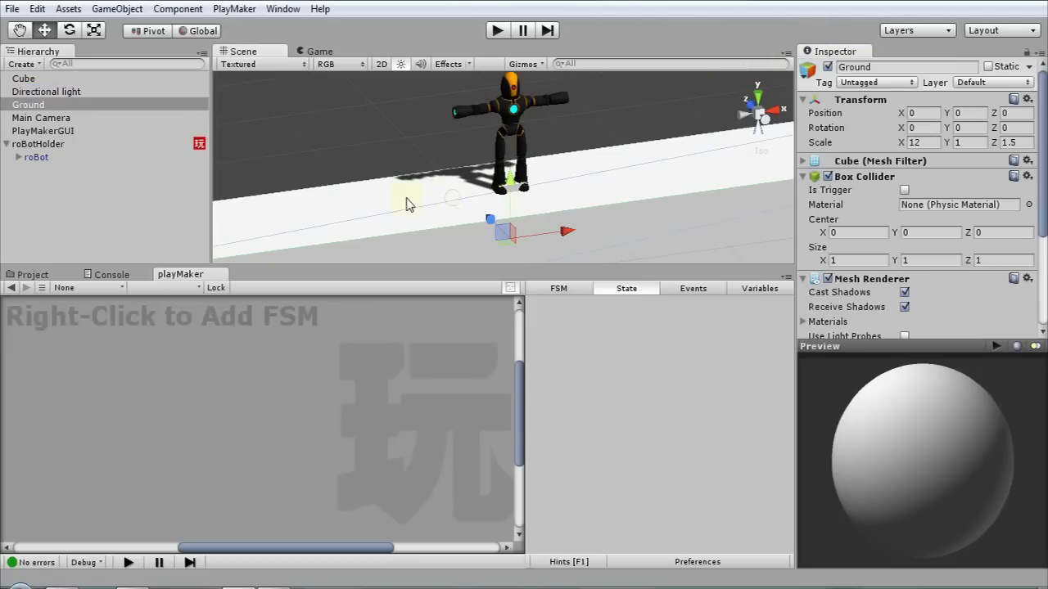
left_click(827, 67)
Step: Lower the small cube to just beneath the robot's feet, at a Y position of about 0.418
left_click_drag(557, 131, 477, 116, "alt")
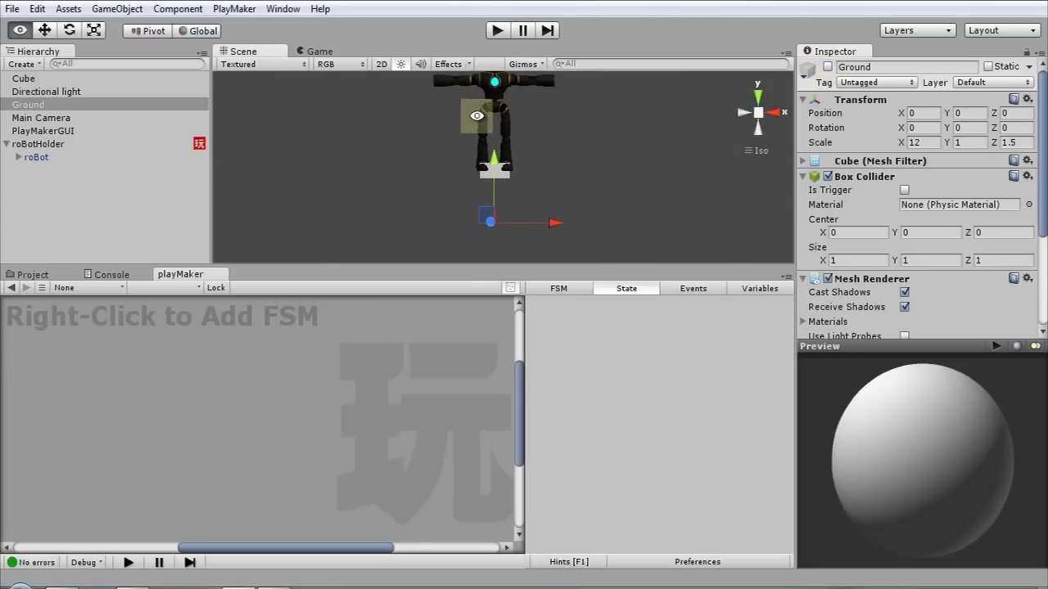
left_click(18, 78)
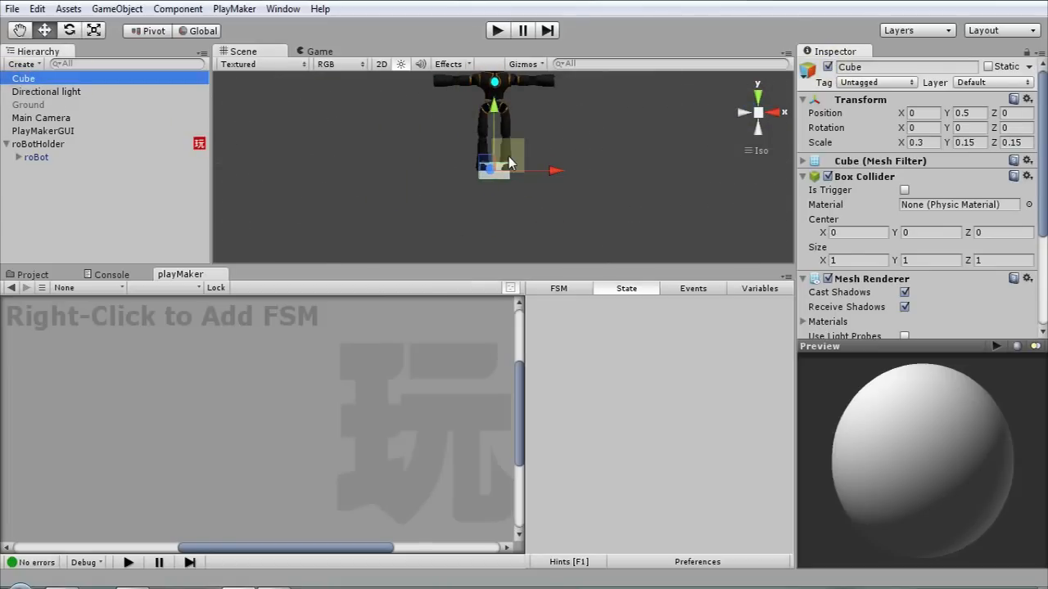
middle_click_drag(508, 156, 504, 175)
scroll(505, 183, "up", 4)
left_click(756, 115)
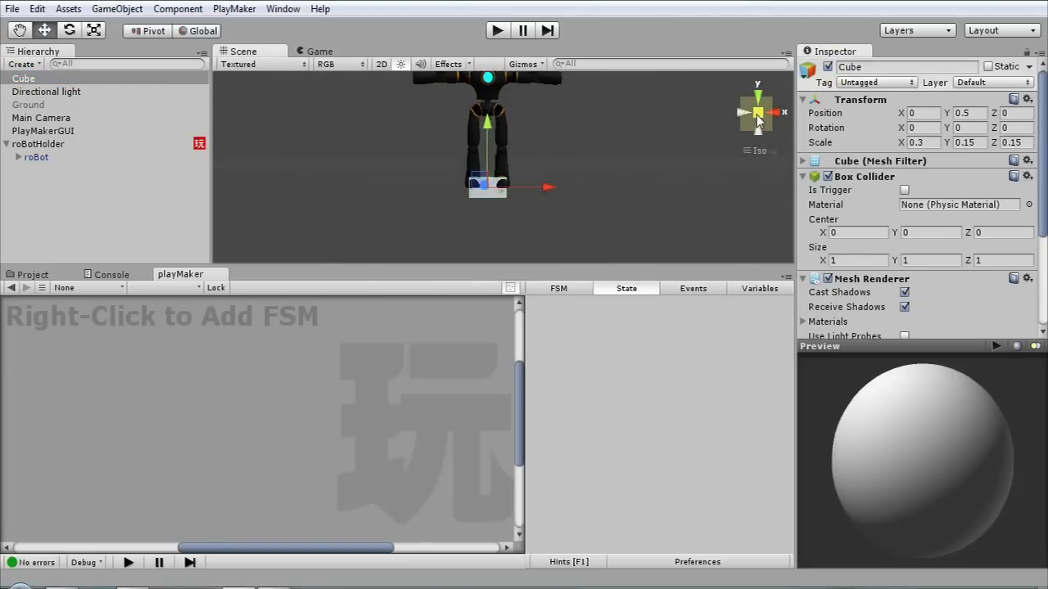
left_click(759, 115)
left_click(774, 115)
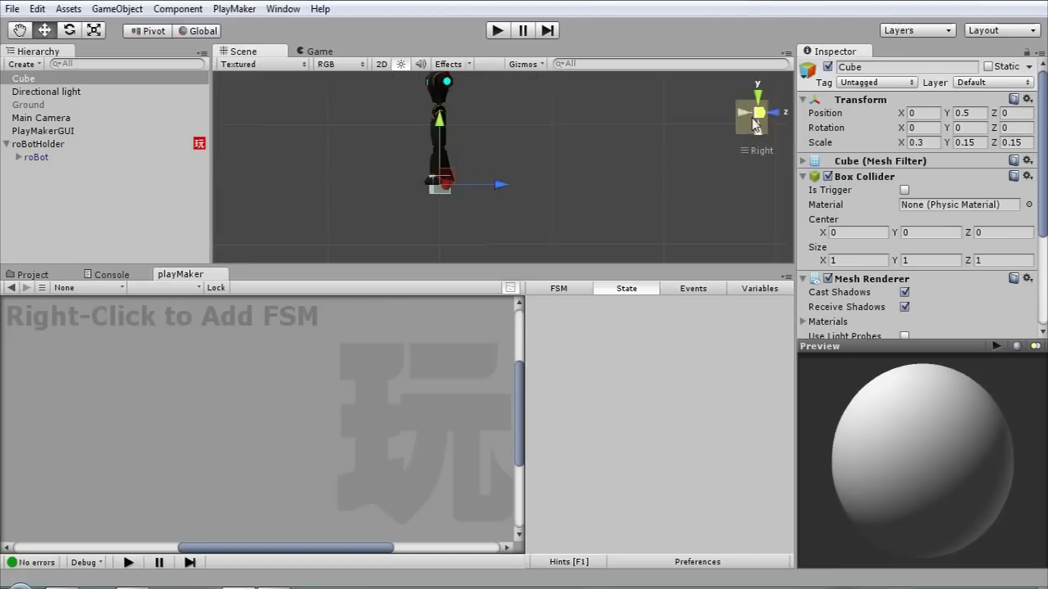
left_click(746, 112)
left_click_drag(483, 152, 484, 150)
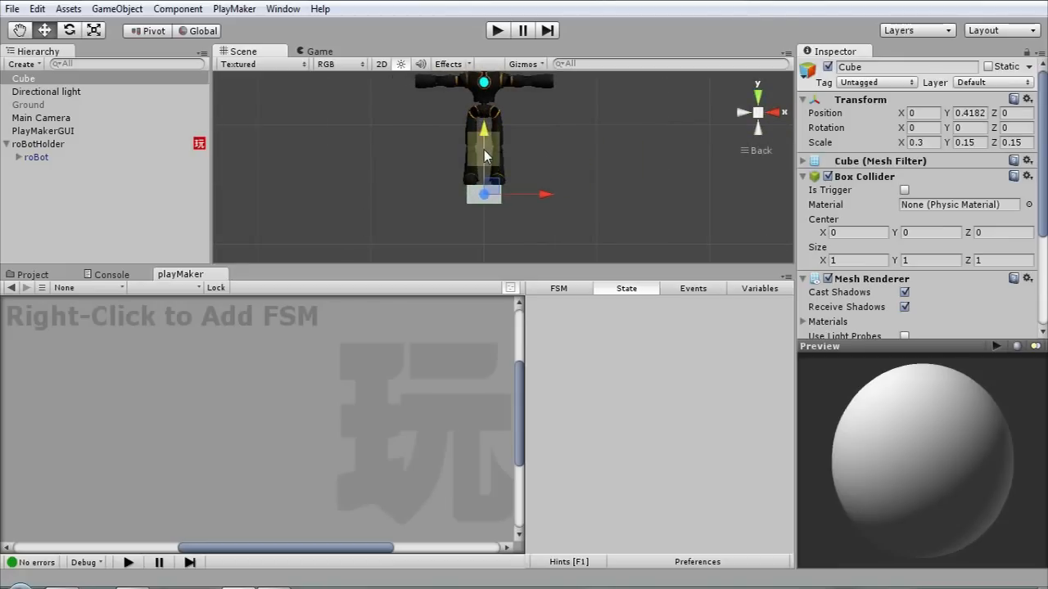
Step: Remove the Mesh Renderer from the small cube and make its Box Collider a trigger
right_click(880, 284)
left_click(907, 313)
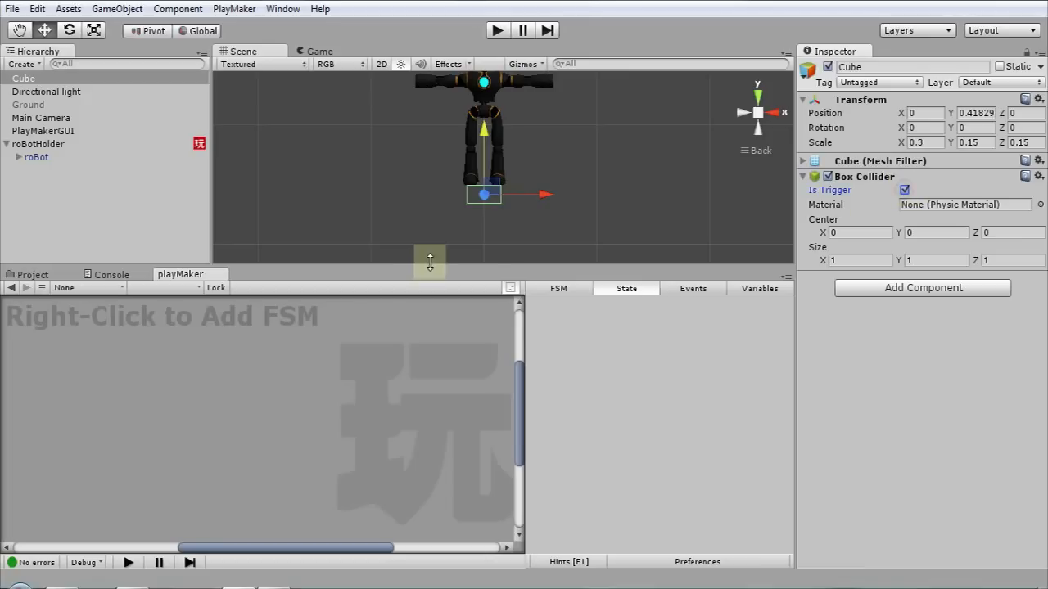
left_click(801, 178)
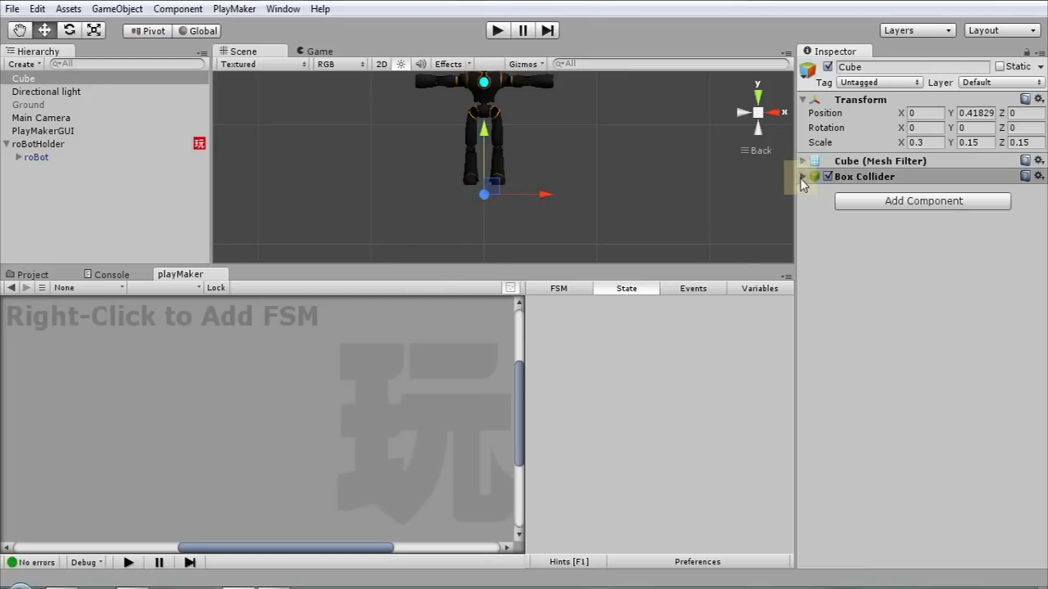
Step: Rename the small trigger cube at the robot's feet as roBot_GroundDetect
left_click(802, 178)
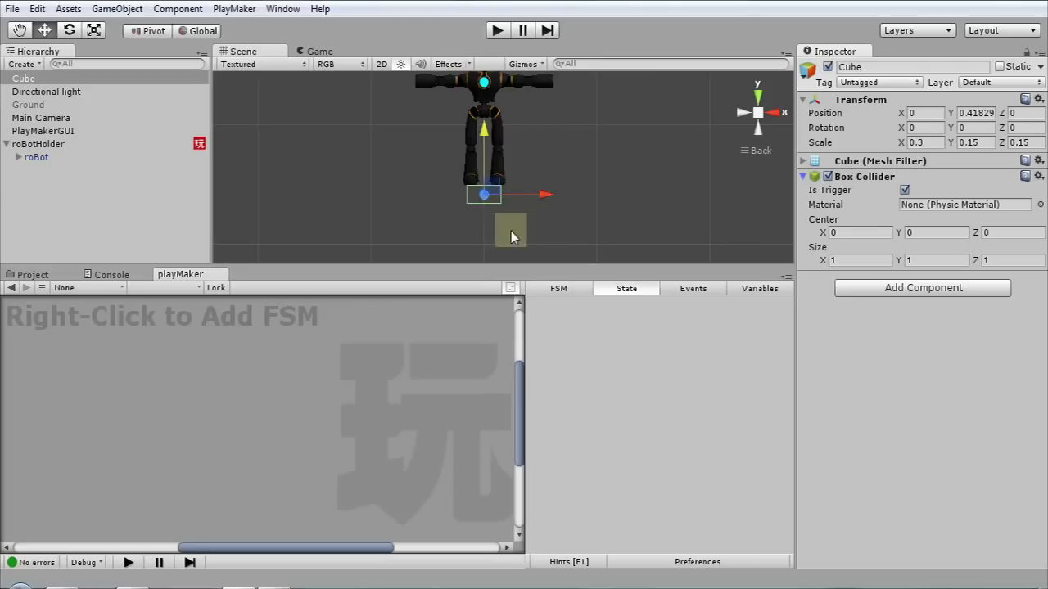
left_click(869, 67)
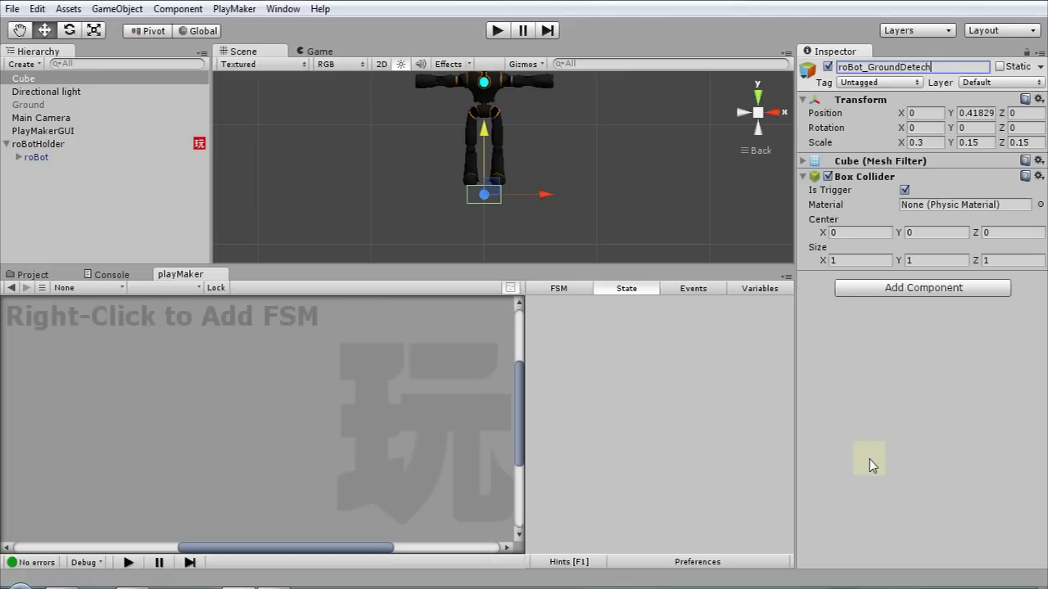
key("Return")
left_click(949, 67)
left_click(949, 67)
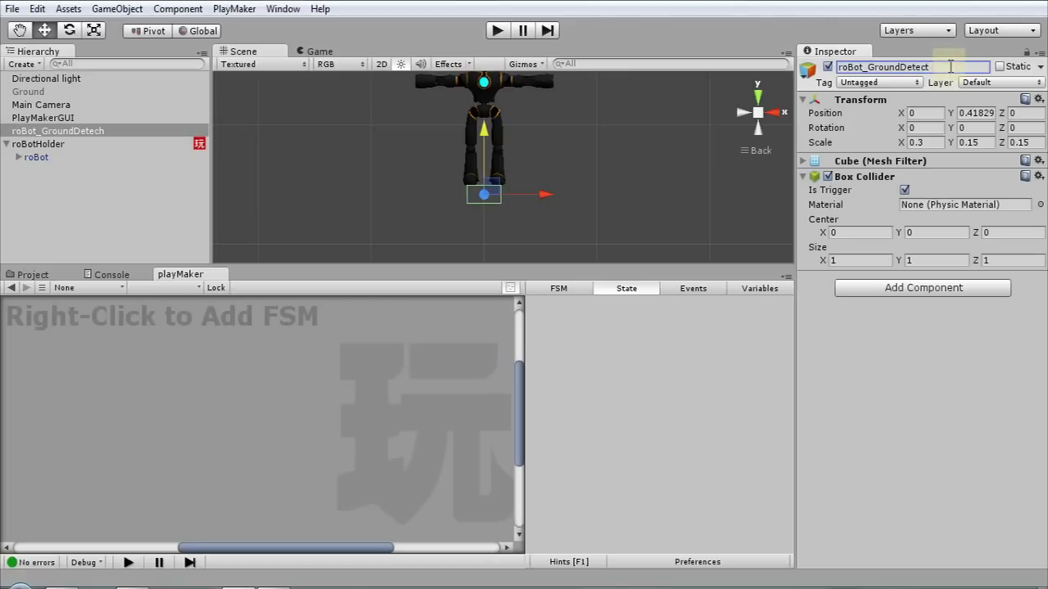
Step: Parent the roBot_GroundDetect object to roBotHolder
left_click(60, 133)
left_click_drag(62, 143, 59, 146)
left_click(428, 233)
Step: Add a PlayMaker FSM to roBot_GroundDetect and name its start state hitSomething
left_click(65, 158)
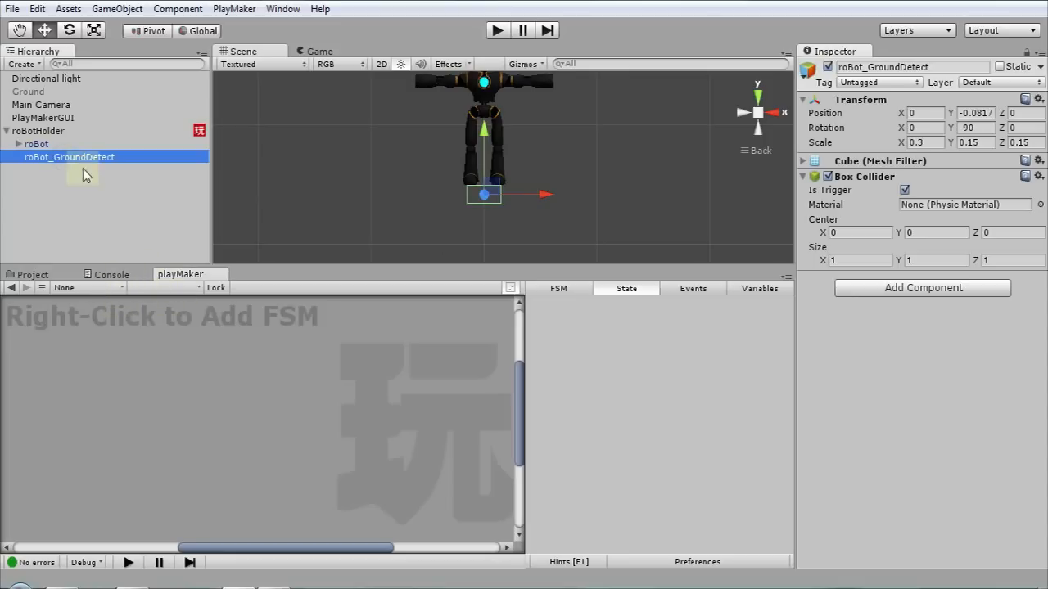
left_click(93, 287)
left_click(146, 322)
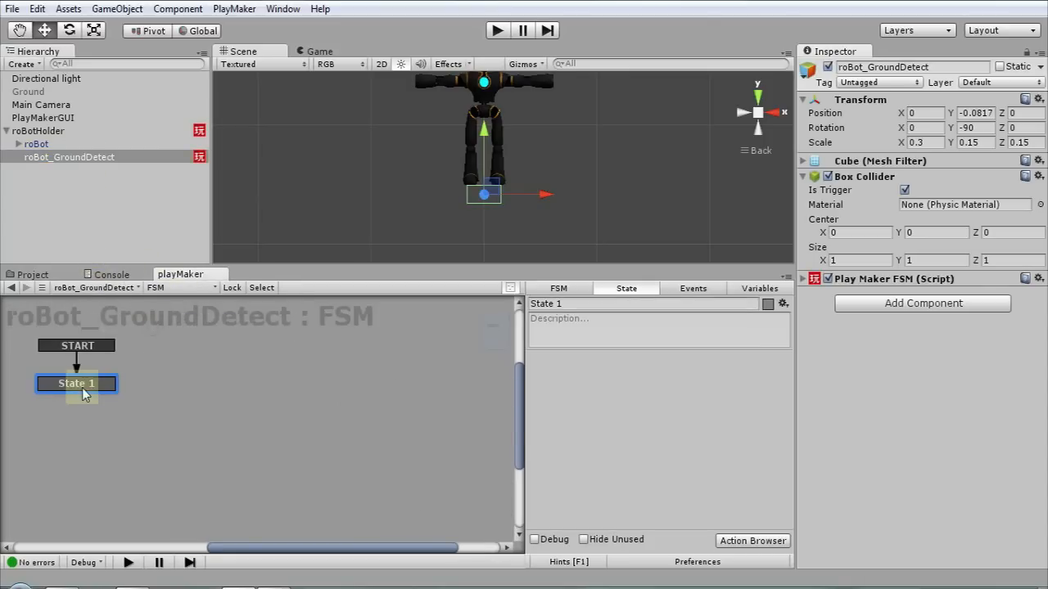
left_click(571, 304)
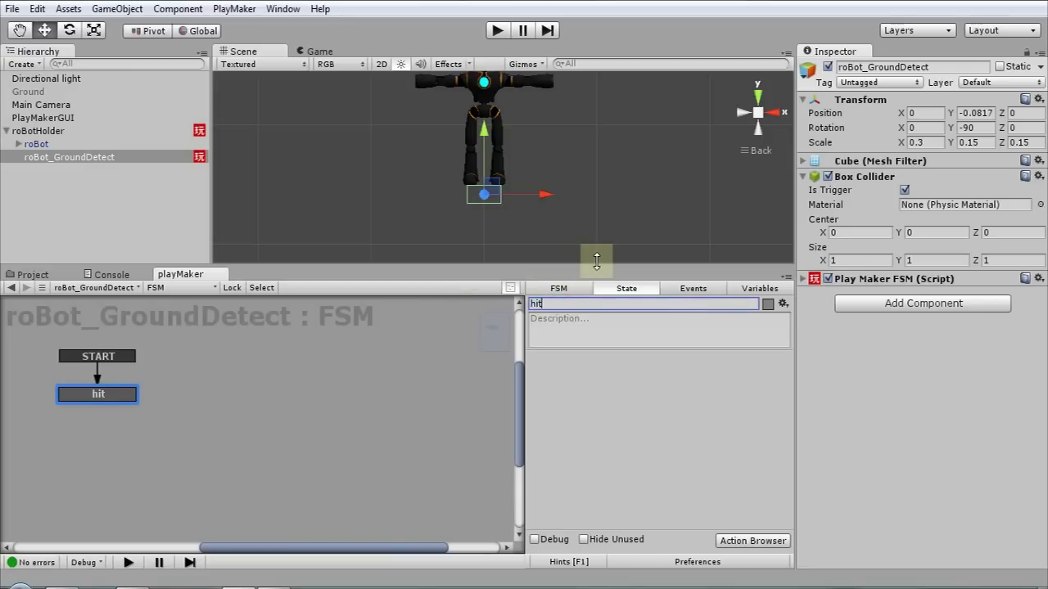
type("hitSomething")
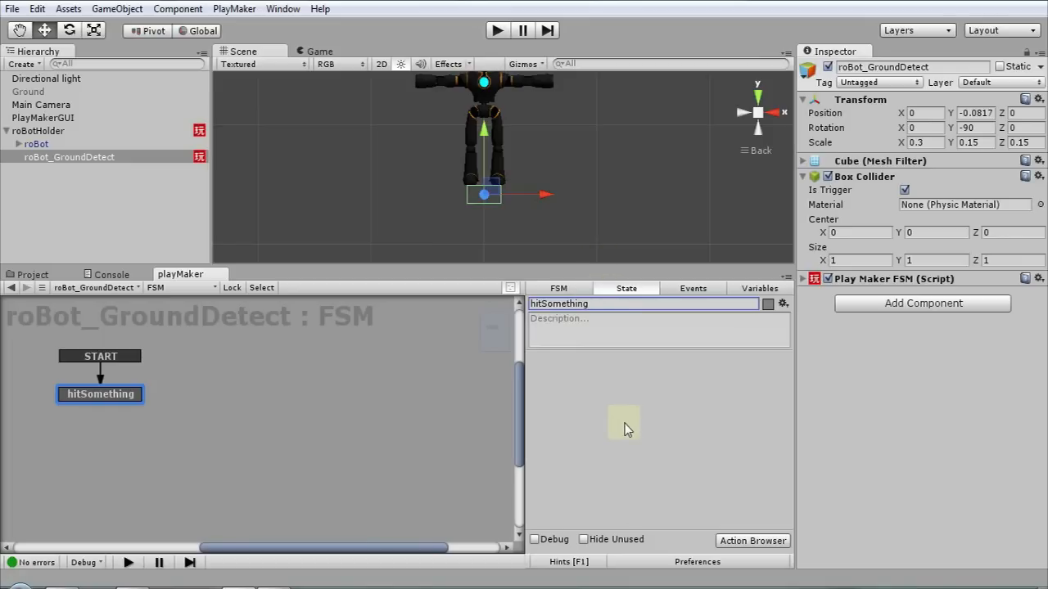
Step: Find the Trigger Event action by searching for "trigger" and add it to the hitSomething state
left_click(752, 541)
type("add force")
left_click_drag(786, 18, 646, 26)
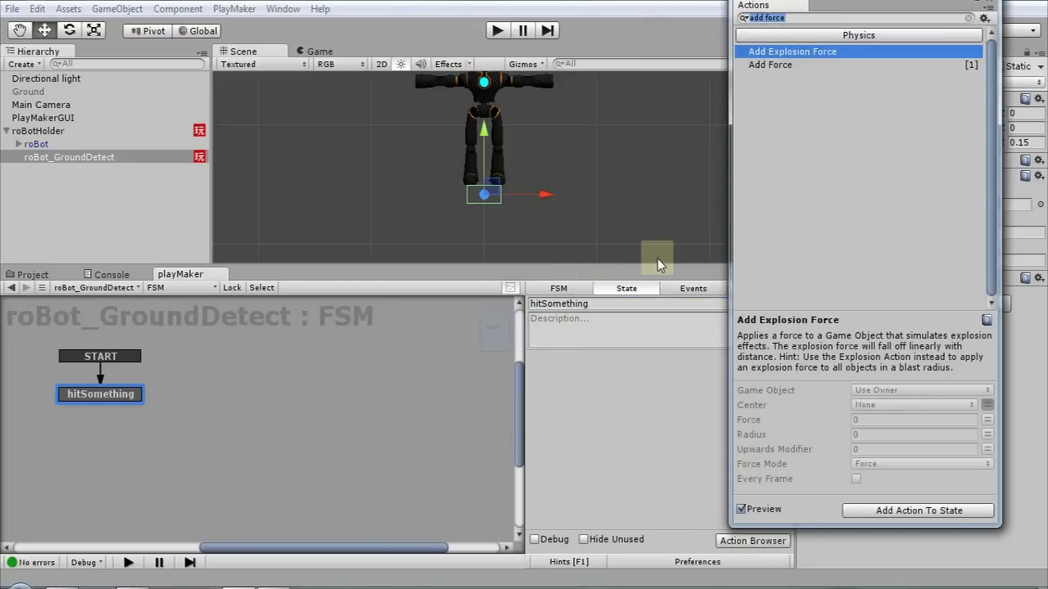
type("trigger")
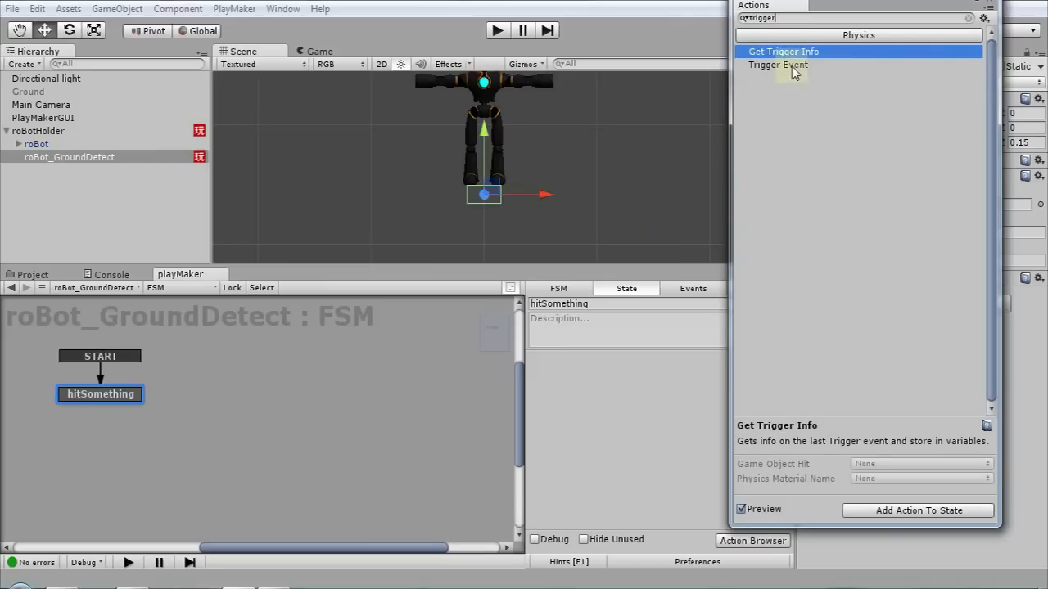
left_click_drag(791, 66, 583, 379)
left_click(991, 6)
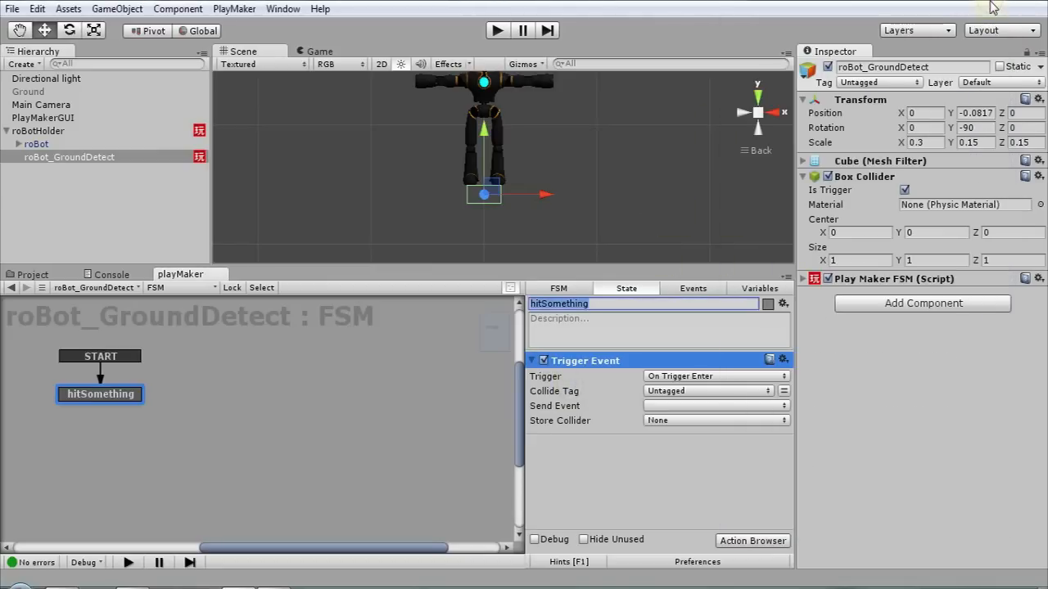
Step: Set the Trigger Event action's collide tag to Ground
left_click(720, 394)
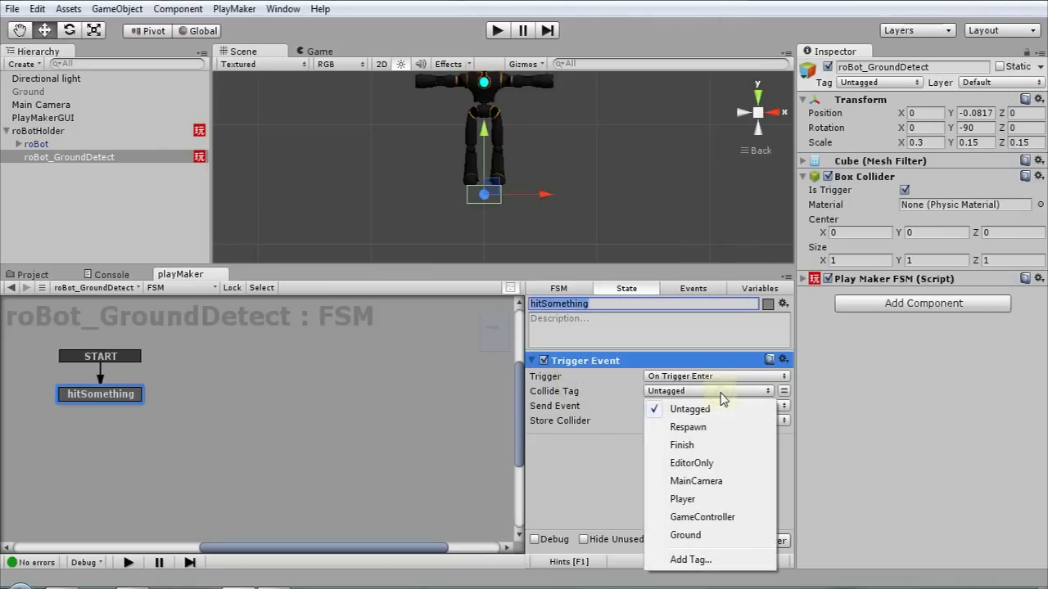
left_click(573, 464)
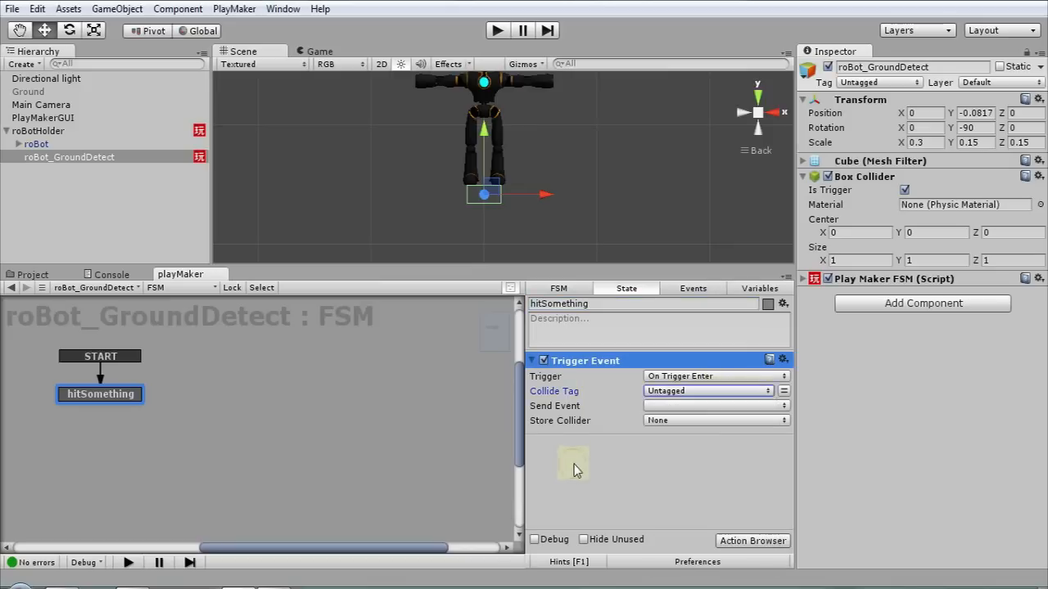
left_click(665, 390)
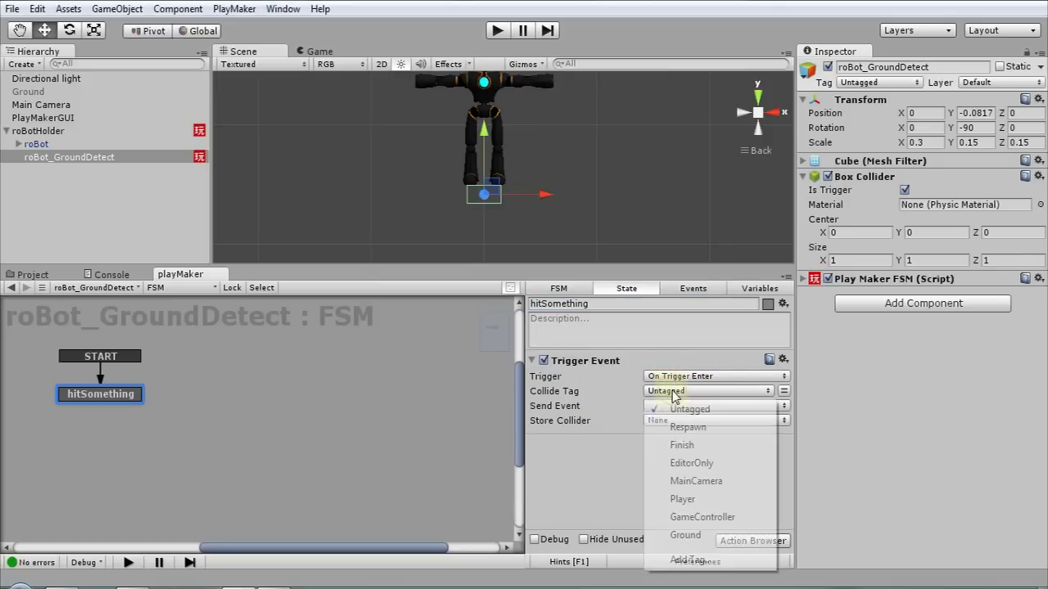
left_click(696, 537)
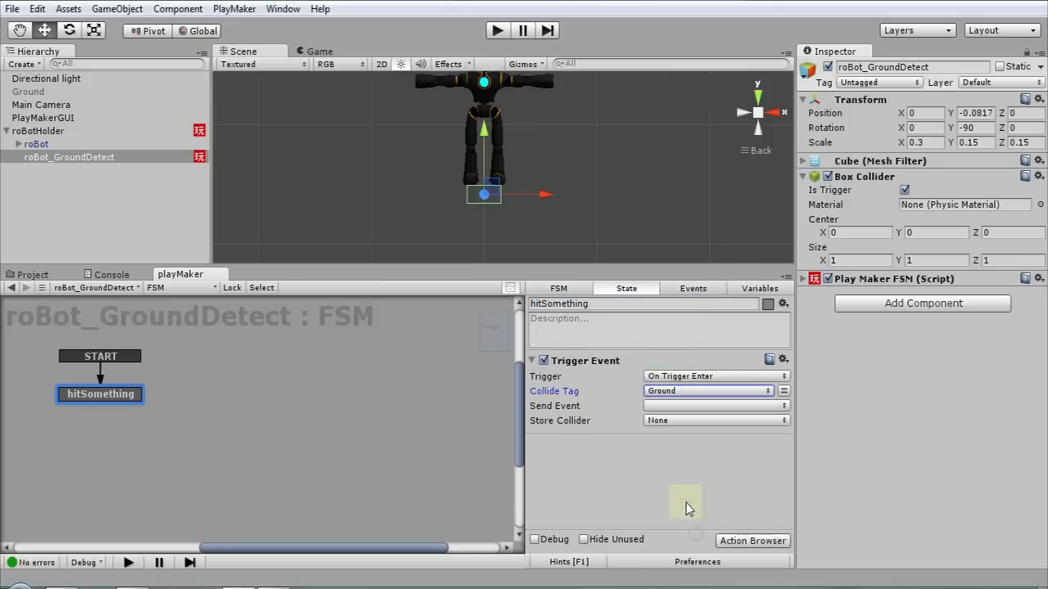
left_click(669, 406)
left_click(593, 492)
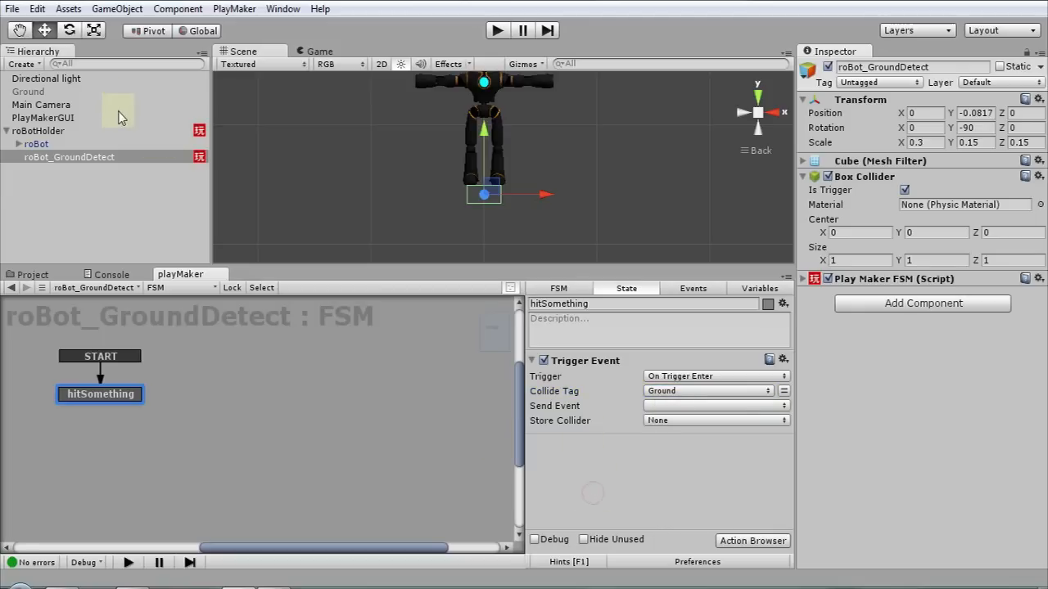
Step: Add an event named hitGround to the roBot_GroundDetect FSM as a local, non-global event
left_click(692, 288)
left_click(622, 516)
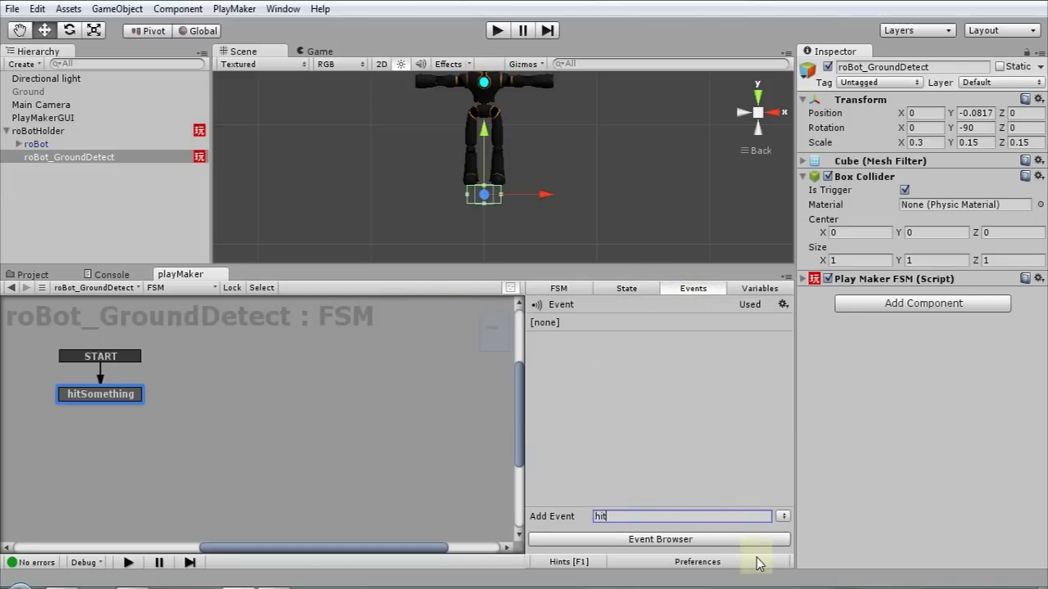
key("Return")
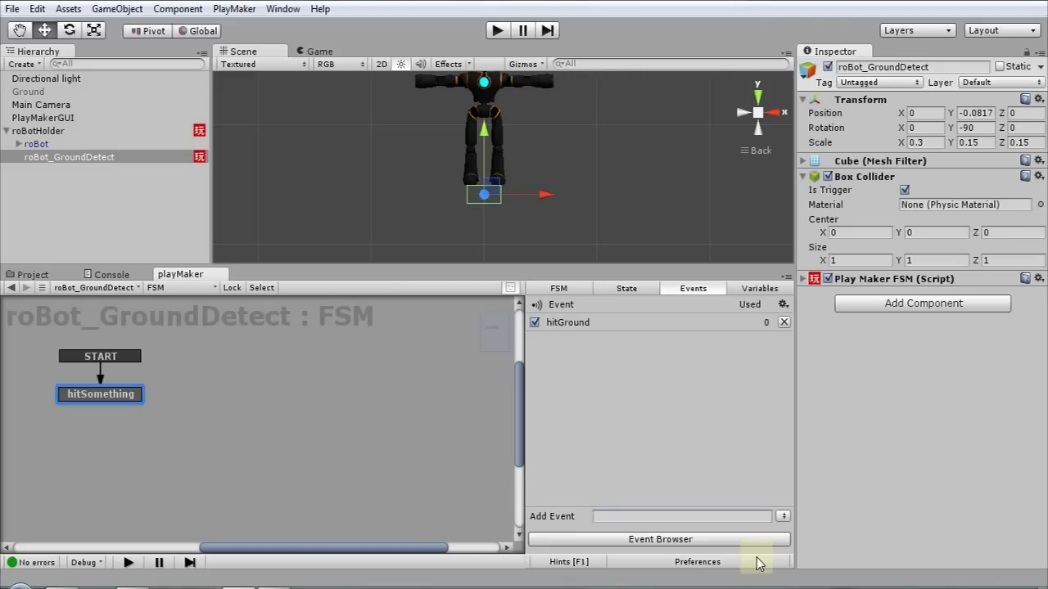
left_click(554, 323)
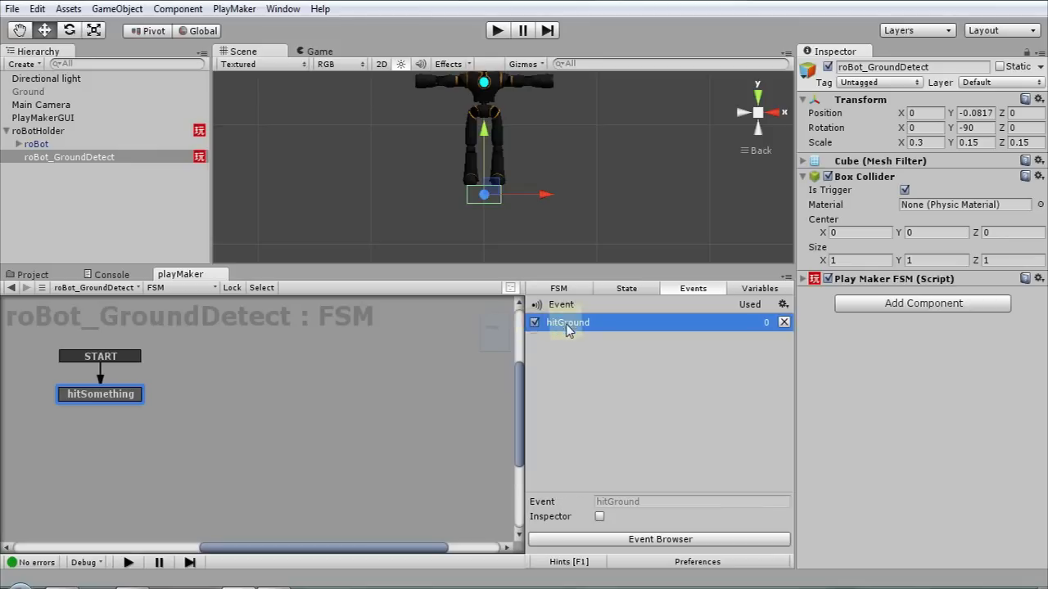
left_click(536, 322)
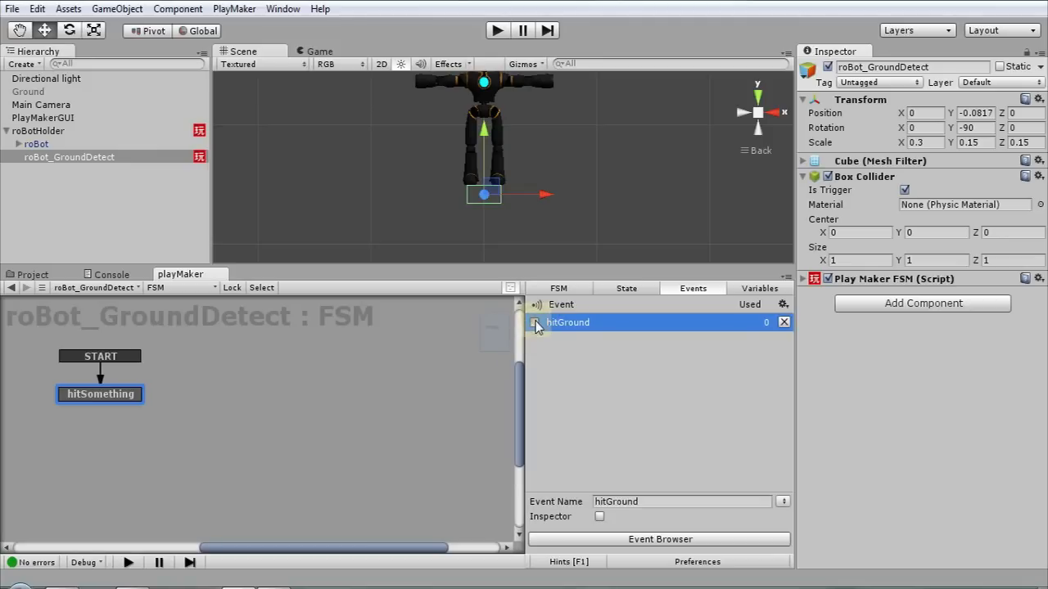
Step: Make the Trigger Event action in the hitSomething state send the hitGround event
left_click(626, 290)
left_click(695, 407)
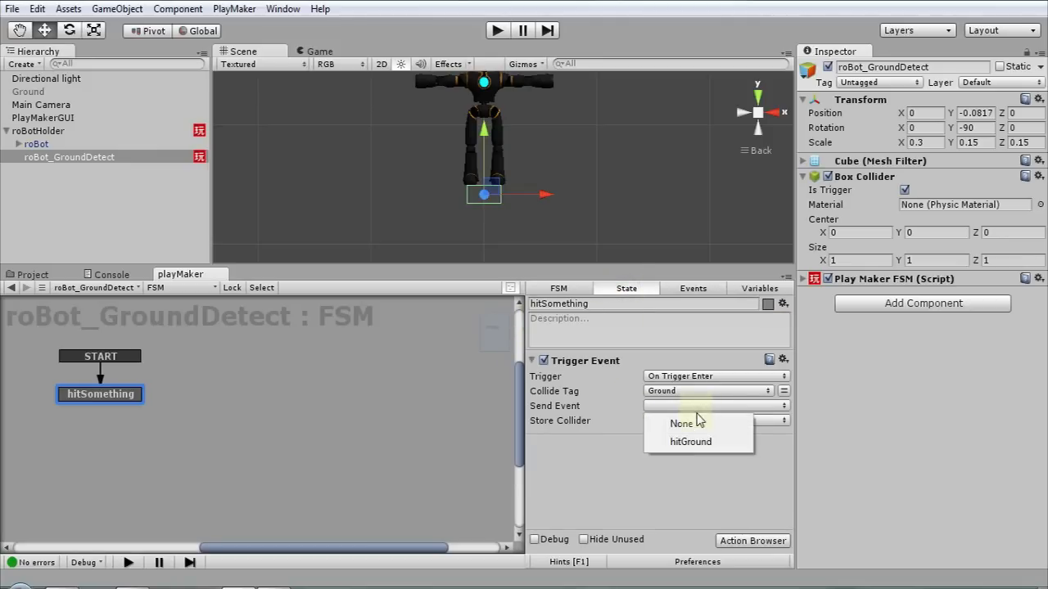
left_click(695, 438)
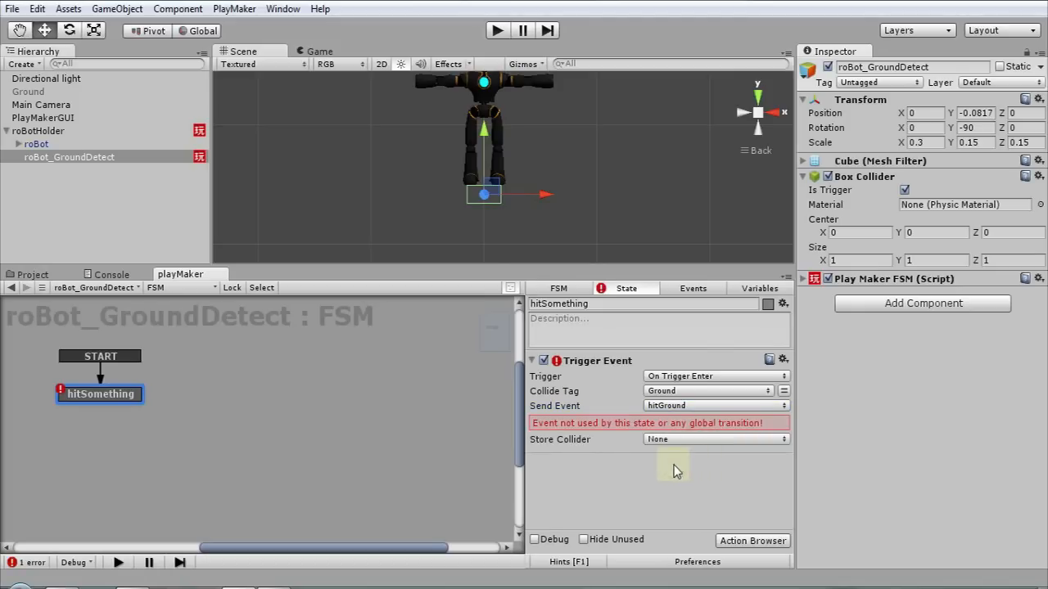
Step: Reactivate the Ground object and assign it the Ground tag
left_click(27, 92)
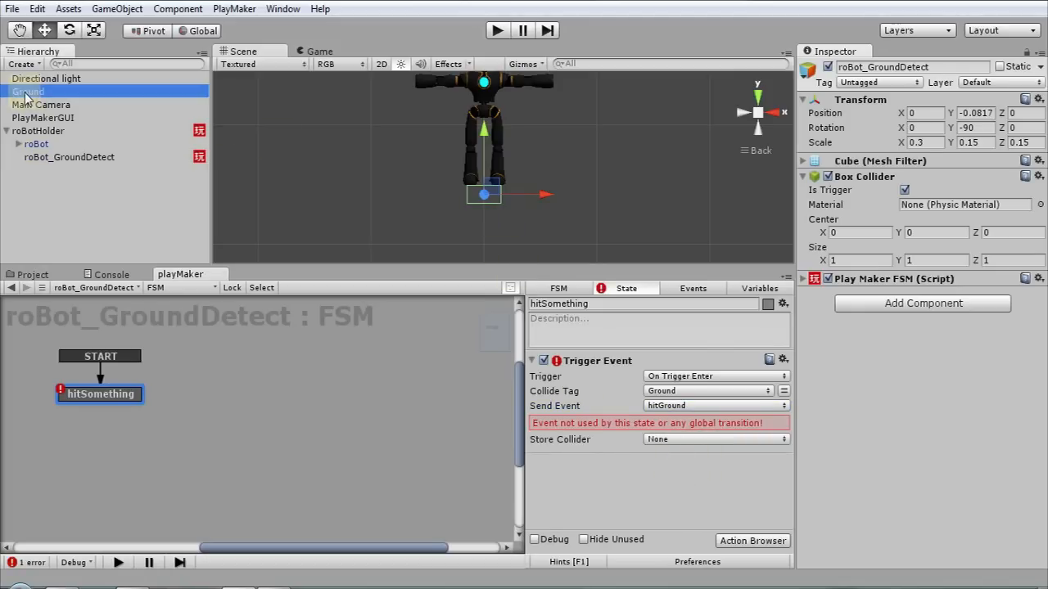
left_click(828, 67)
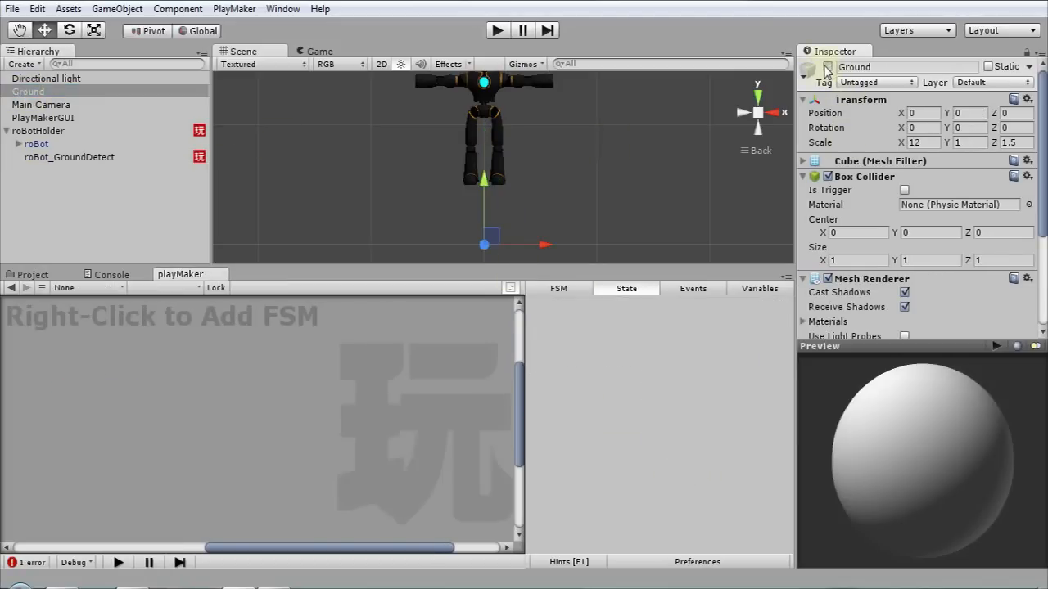
left_click(855, 83)
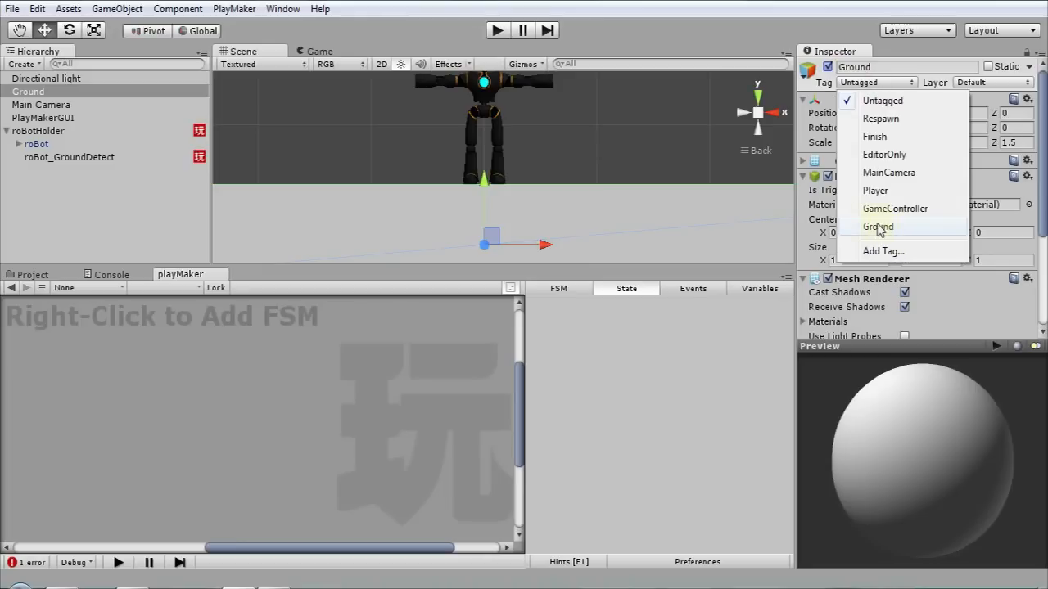
left_click(882, 250)
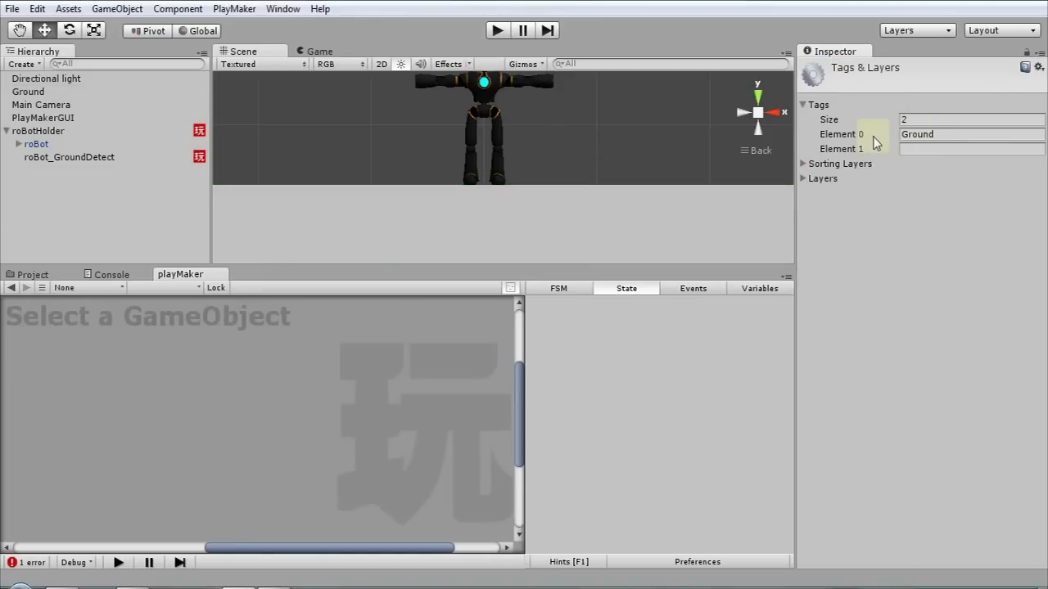
left_click(28, 91)
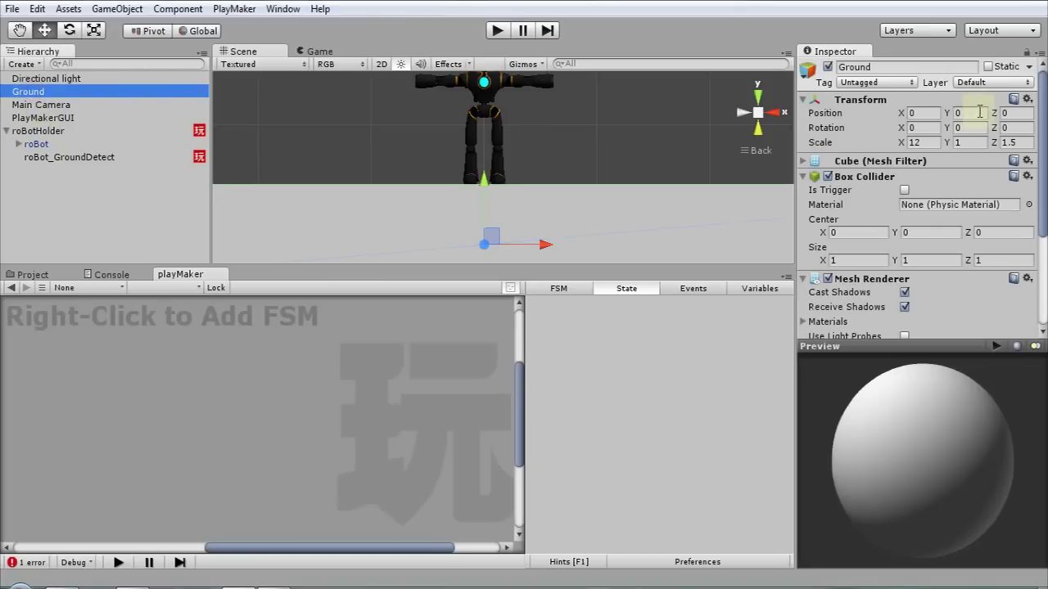
left_click(874, 83)
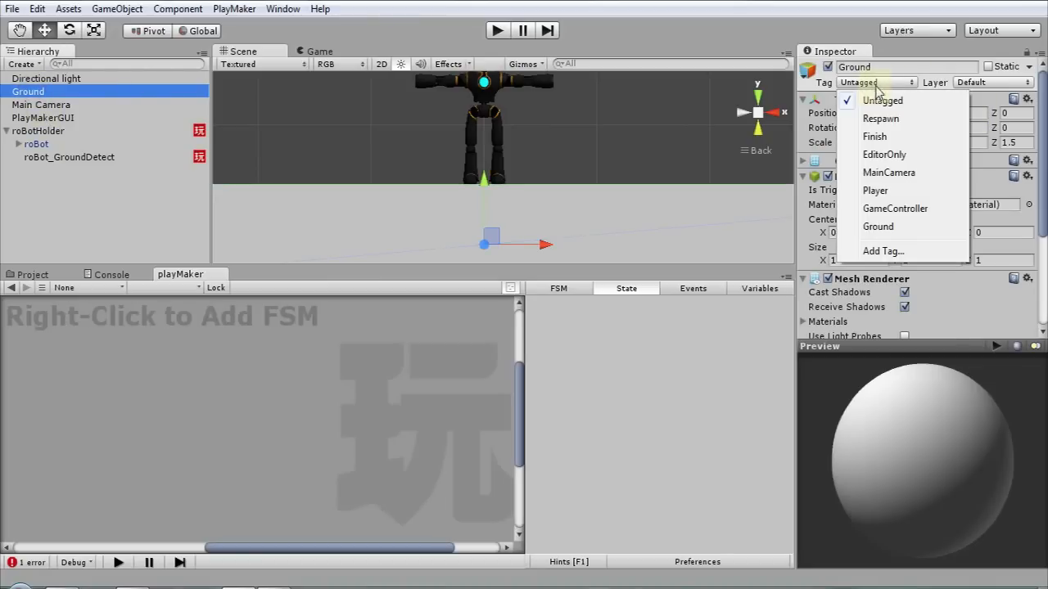
left_click(878, 229)
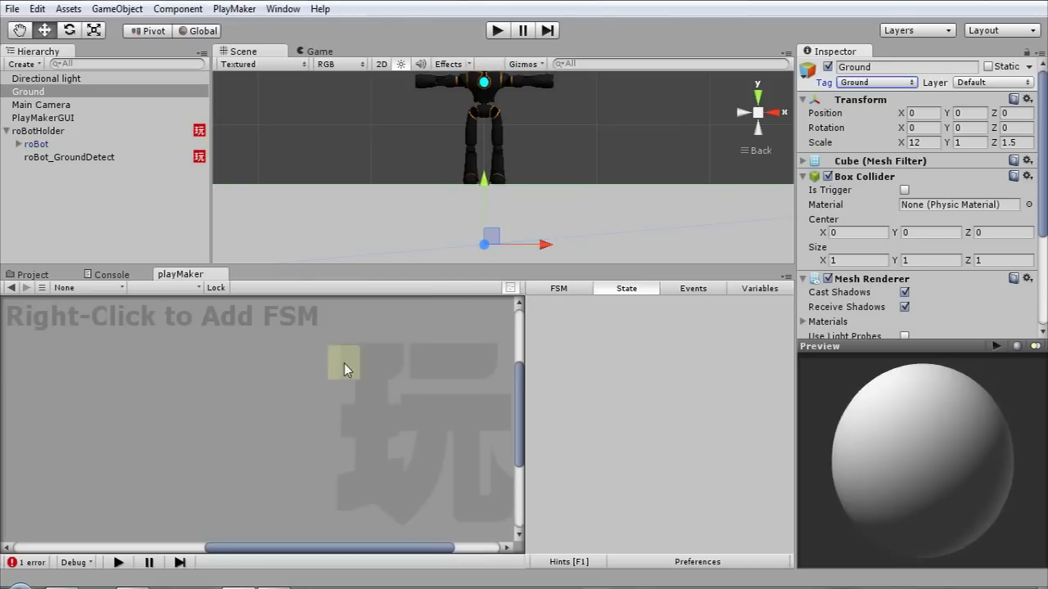
Step: Add a hitGround transition to the hitSomething state of the roBot_GroundDetect FSM
left_click(47, 157)
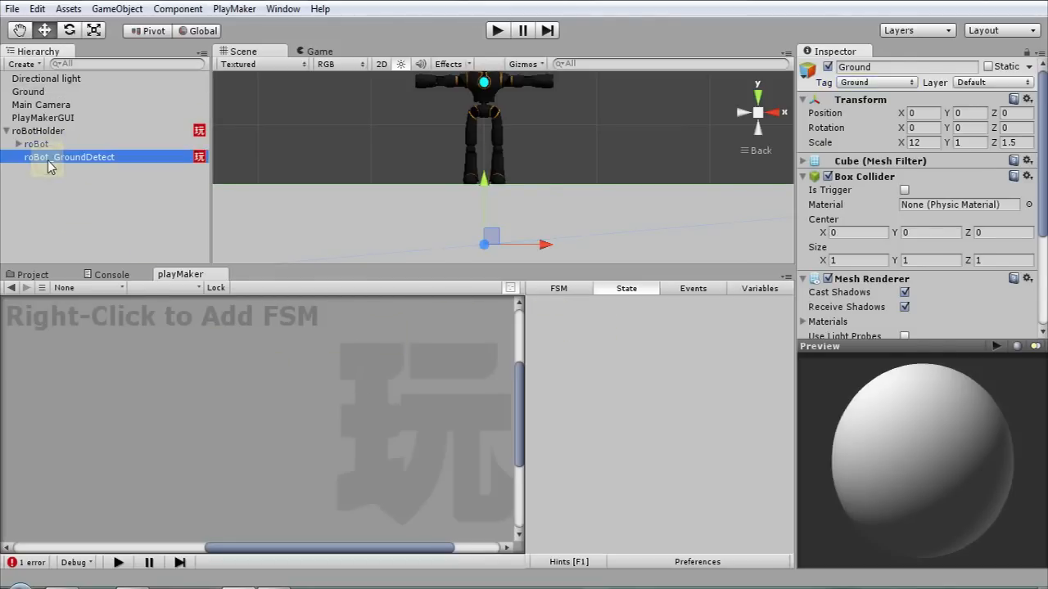
left_click(118, 395)
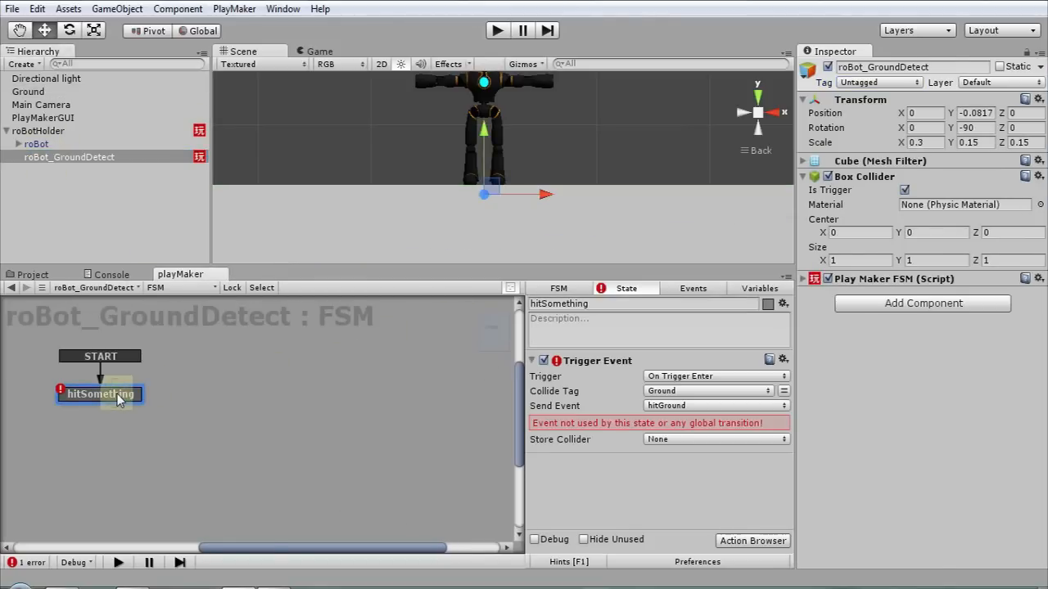
right_click(118, 395)
mouse_move(156, 404)
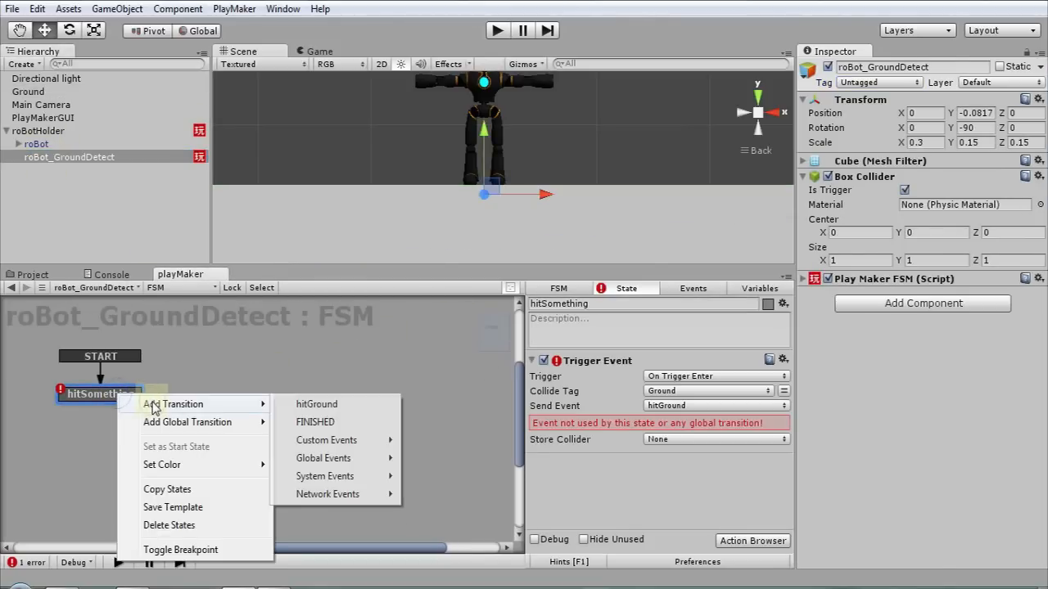
left_click(319, 405)
left_click(212, 433)
left_click(123, 401)
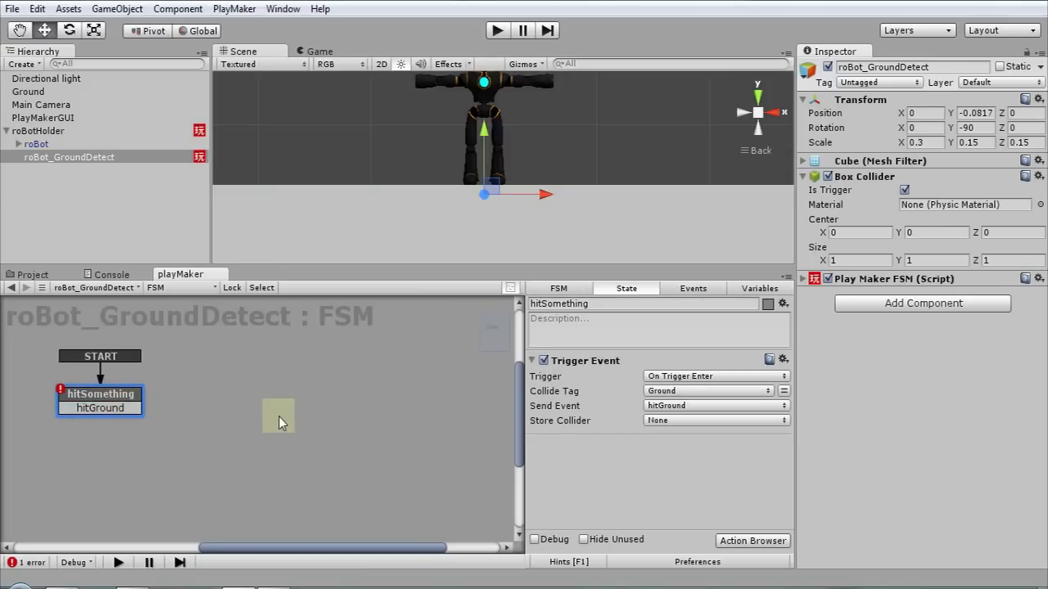
Step: Add a new state to the roBot_GroundDetect FSM and place it beside the hitSomething state
right_click(260, 407)
left_click(267, 407)
left_click(129, 398)
right_click(276, 396)
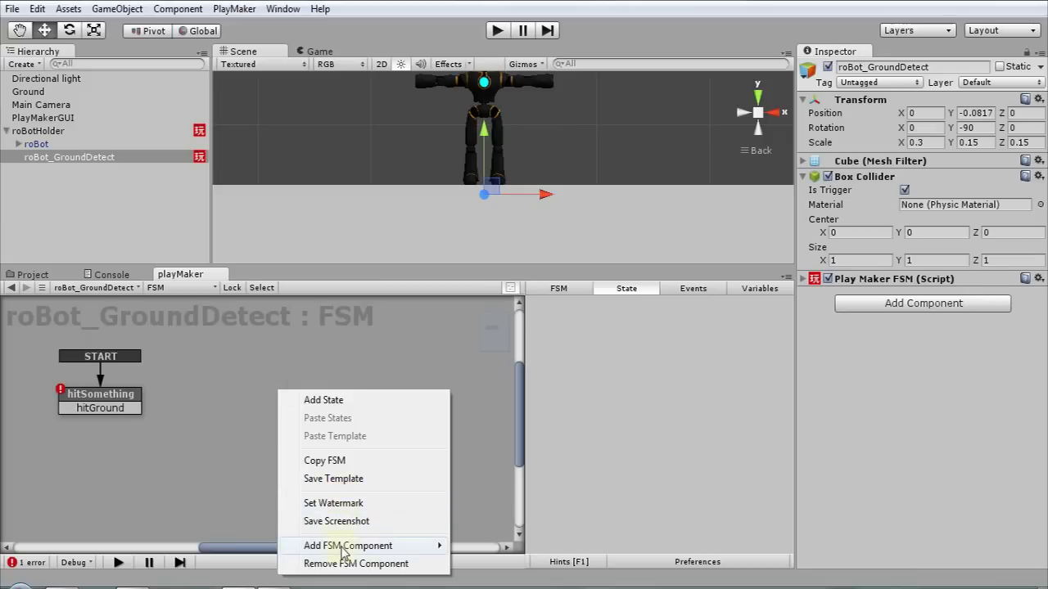
mouse_move(340, 547)
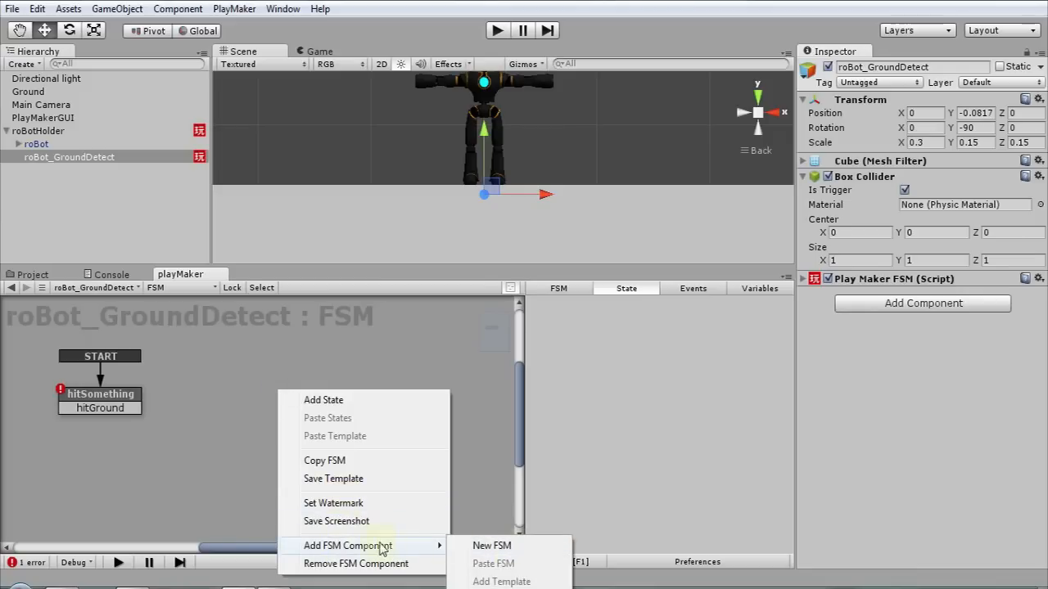
left_click(339, 400)
left_click_drag(296, 400, 266, 412)
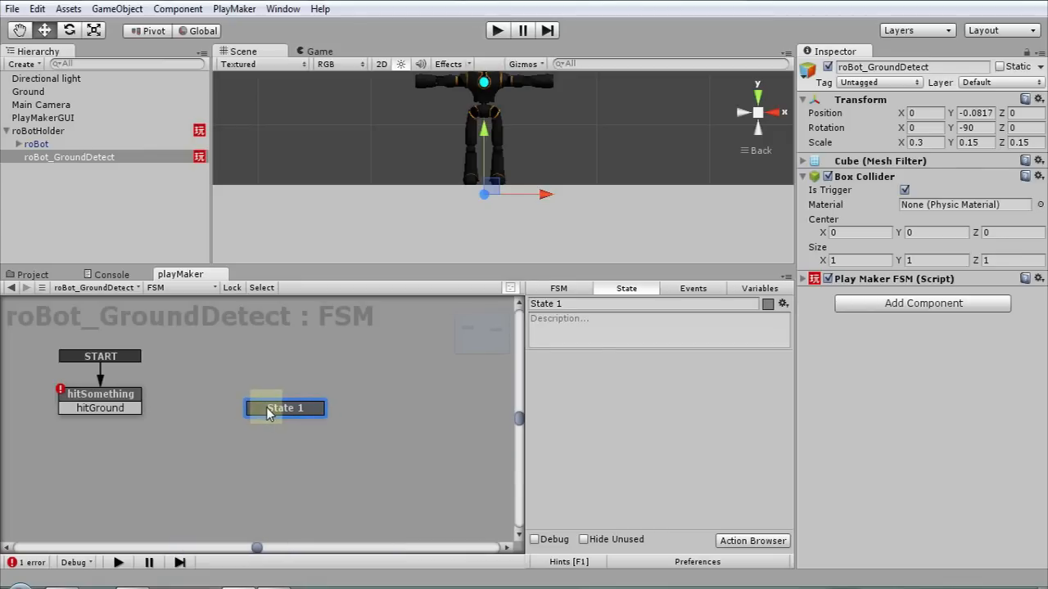
Step: Connect the hitGround transition of hitSomething to State 1 and add a Send Event action to State 1
left_click(579, 306)
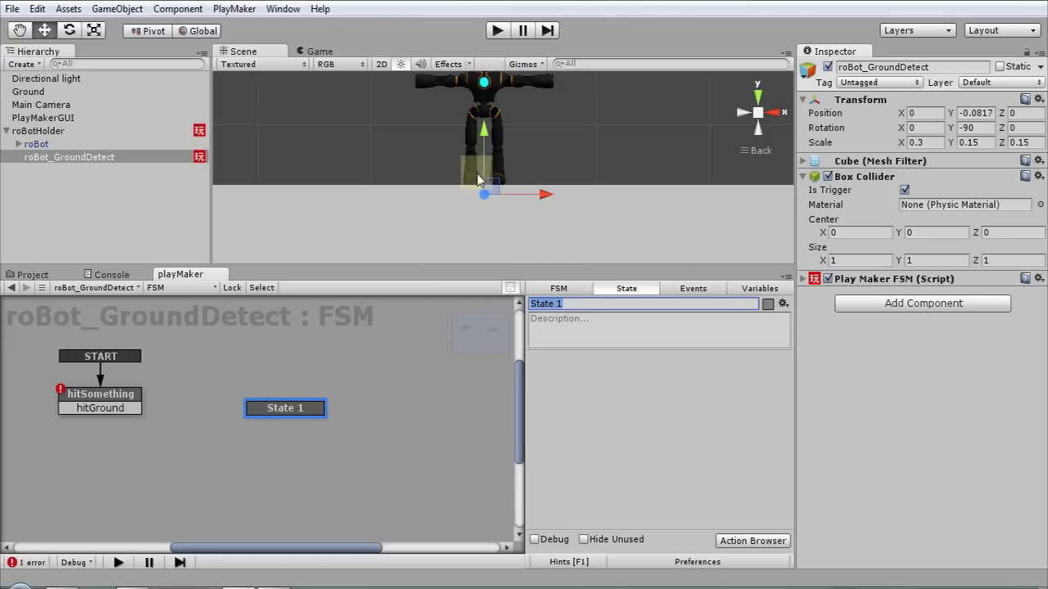
left_click_drag(131, 409, 287, 407)
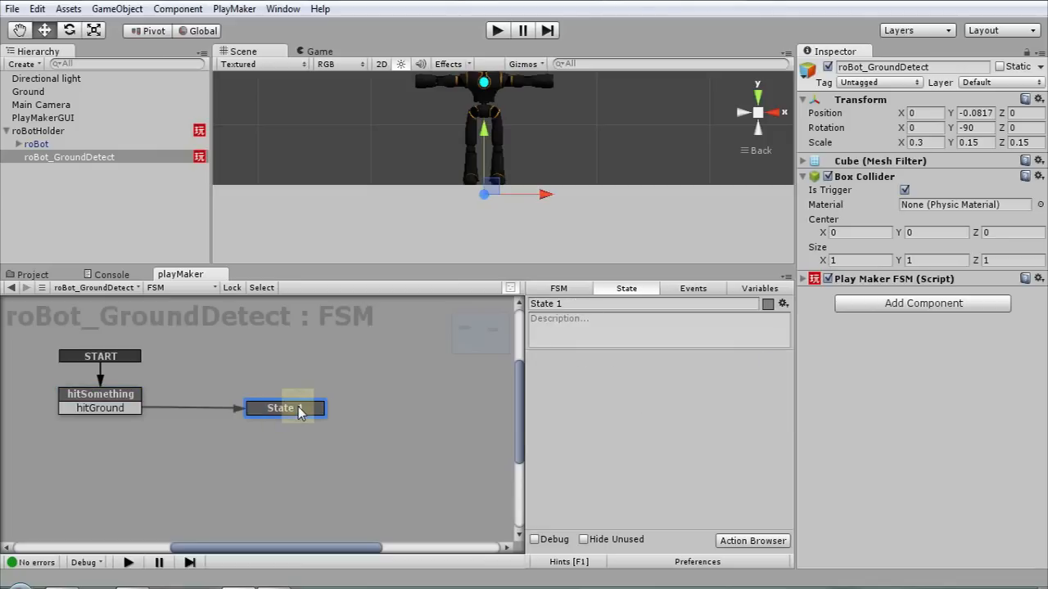
left_click(751, 540)
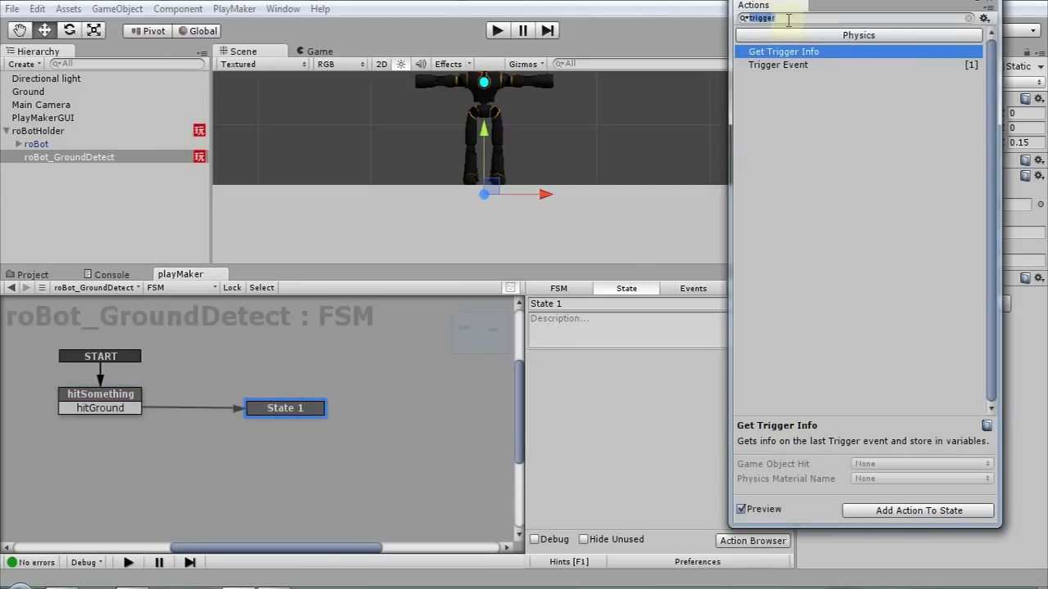
type("sendEven")
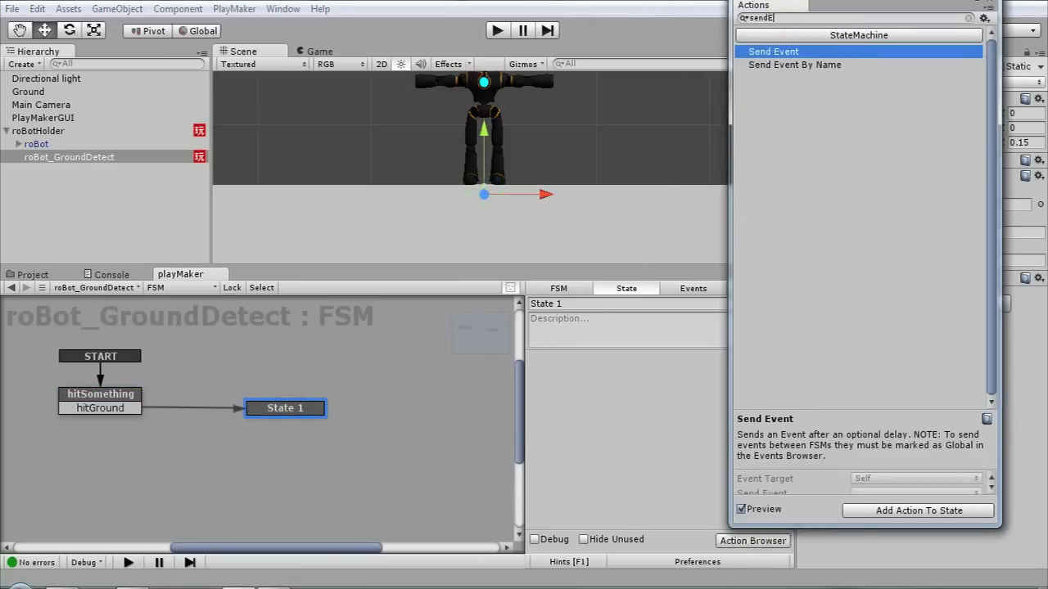
left_click_drag(807, 45, 603, 385)
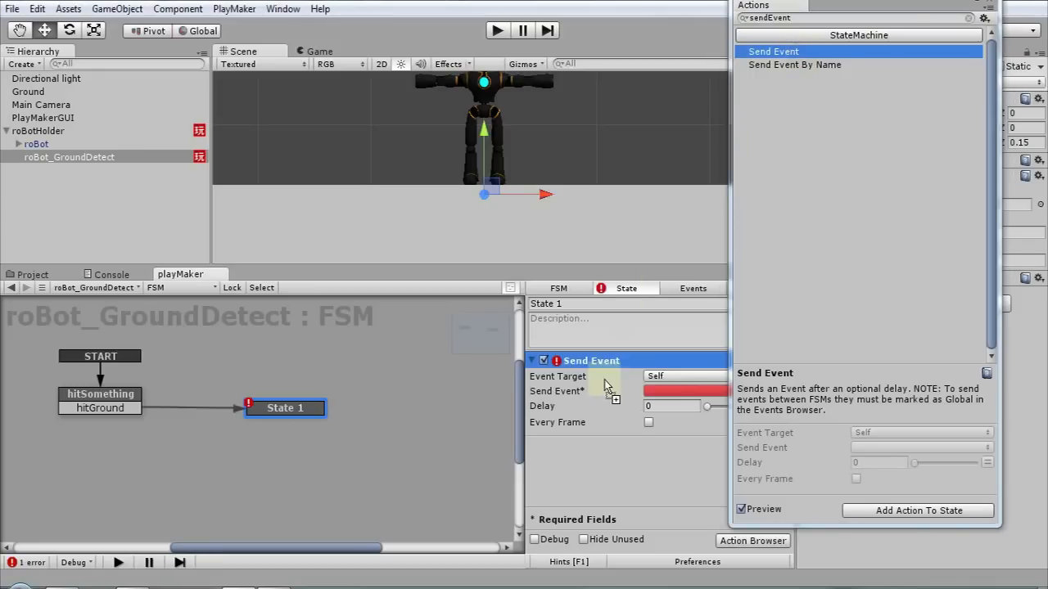
left_click(991, 6)
Step: Set the Send Event action's Event Target to Game Object FSM and its GameObject option to Specify Game Object
left_click(696, 378)
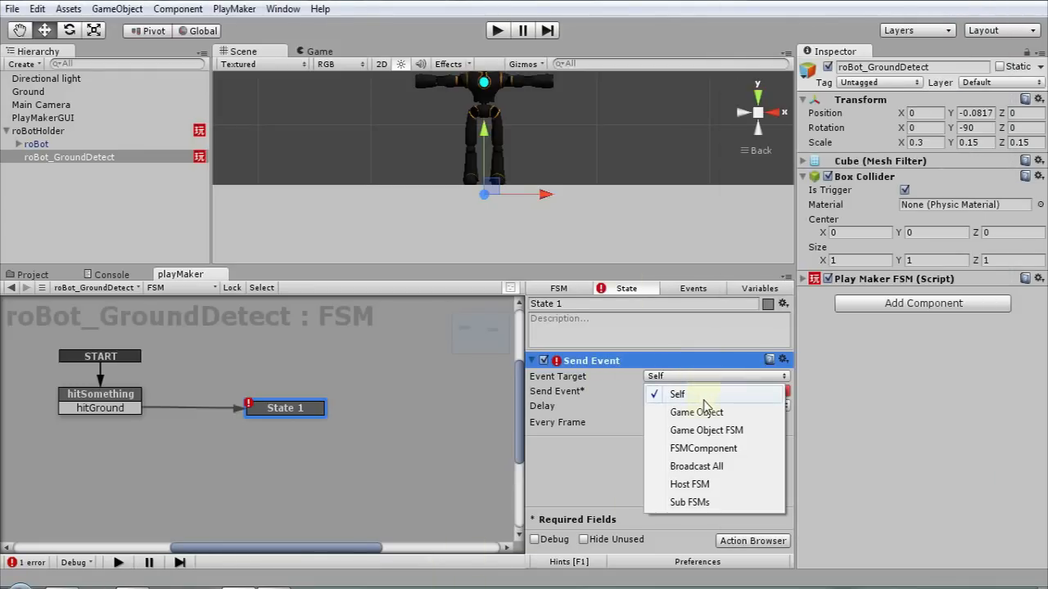
left_click(704, 434)
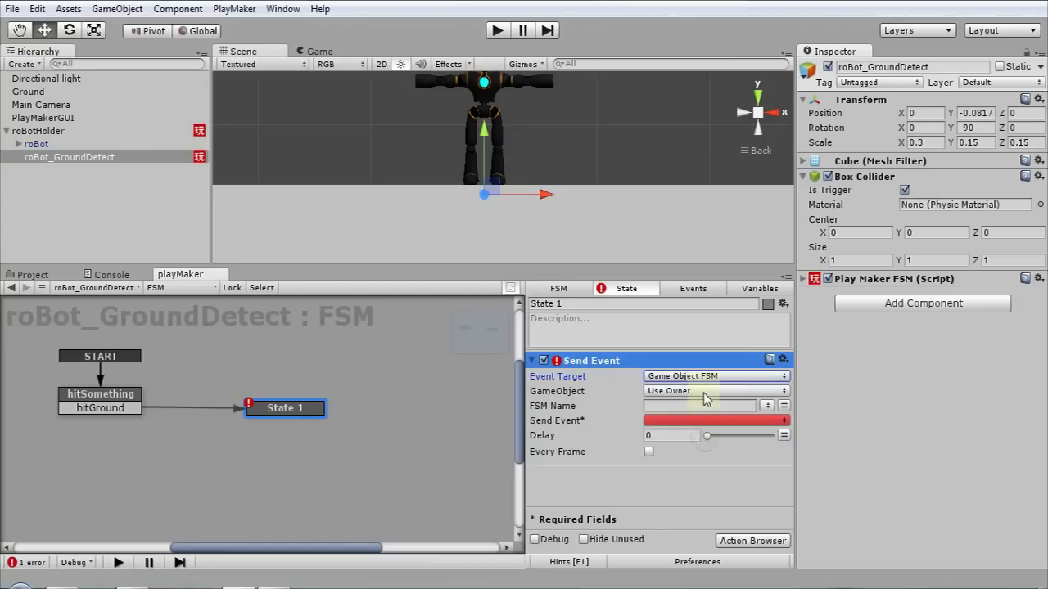
left_click(701, 391)
left_click(704, 428)
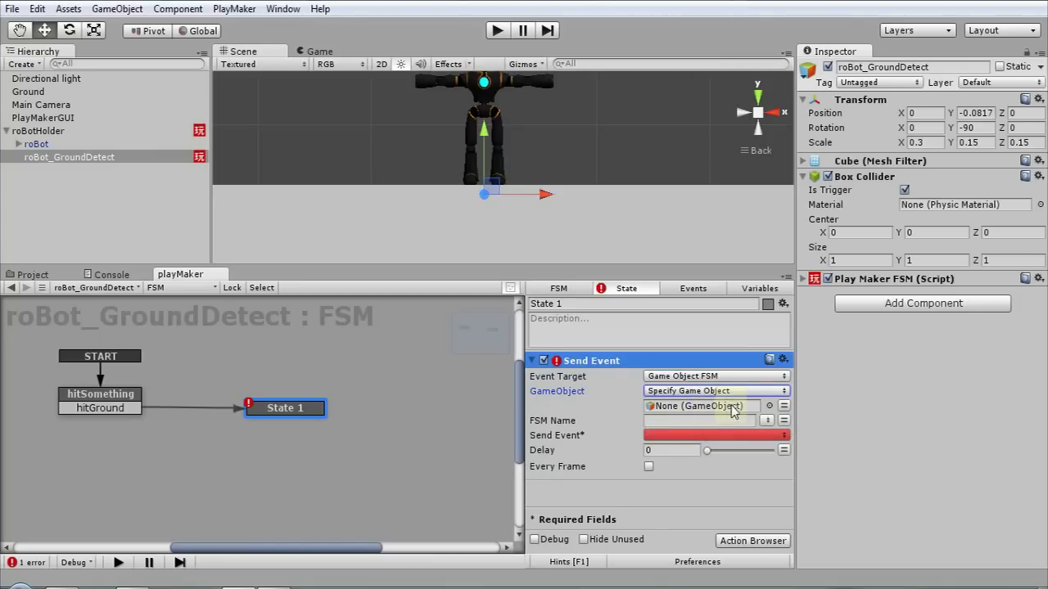
Step: Target State 1's Send Event action at the Jumping Event FSM on the roBotHolder object
left_click(39, 132)
left_click_drag(39, 136, 674, 411)
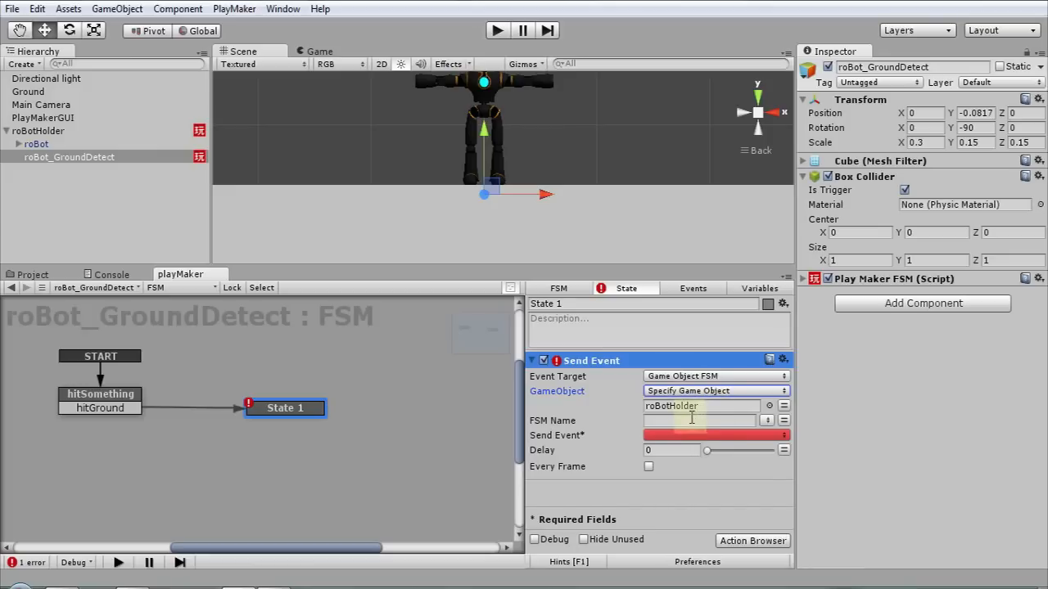
left_click(767, 420)
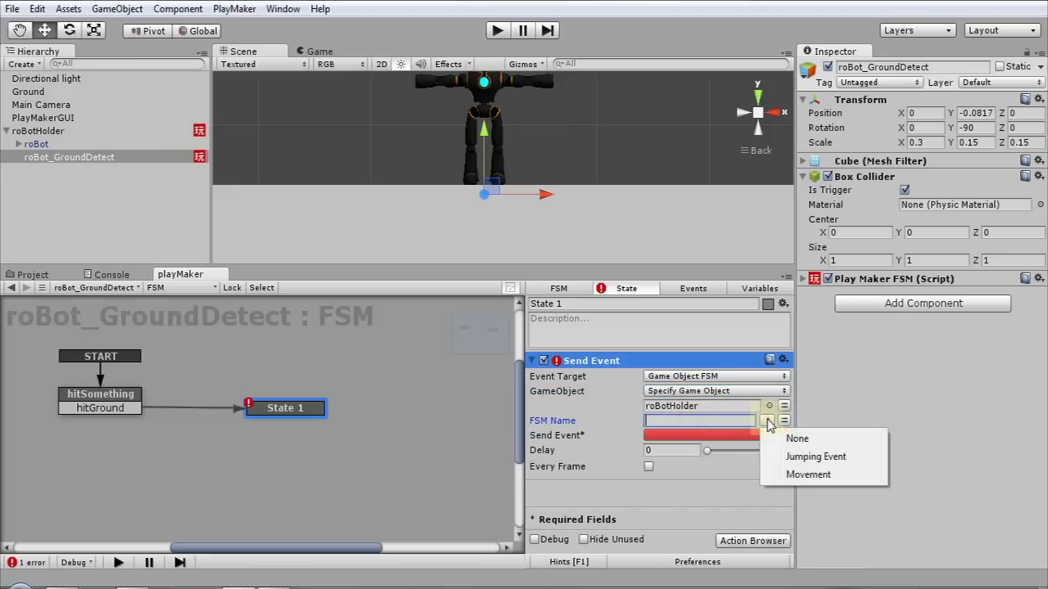
left_click(805, 458)
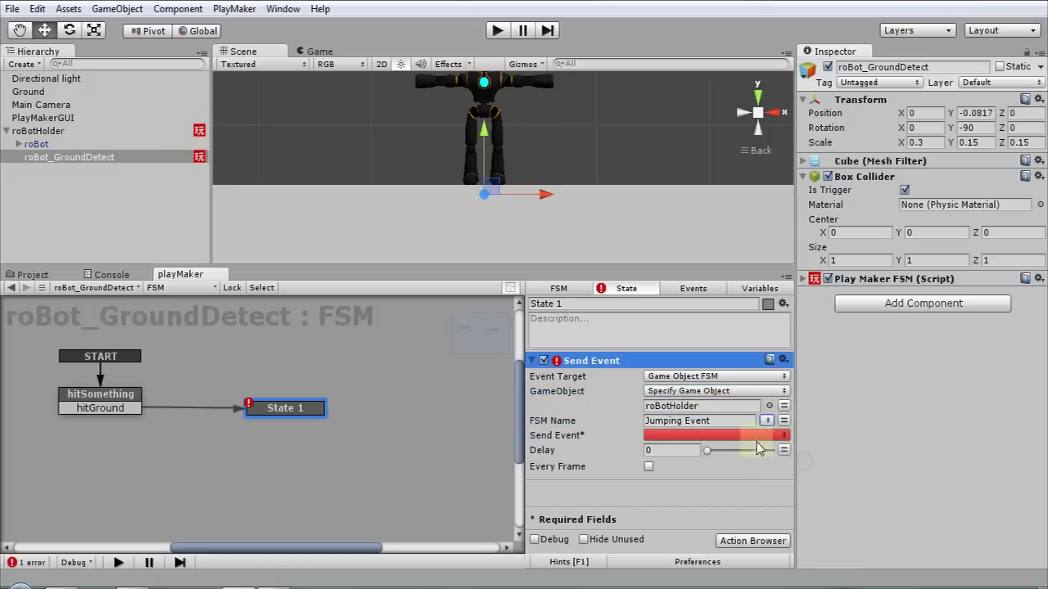
Step: Check the available events for the Send Event action, the FSM's event list and the hitSomething state's trigger settings
left_click(759, 436)
left_click(741, 464)
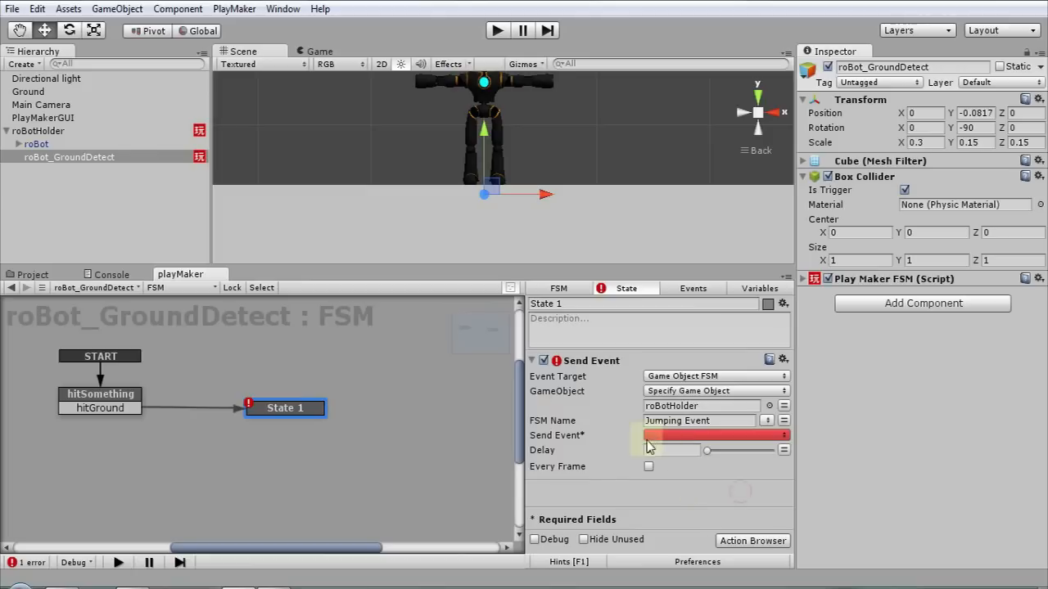
left_click(111, 407)
left_click(707, 291)
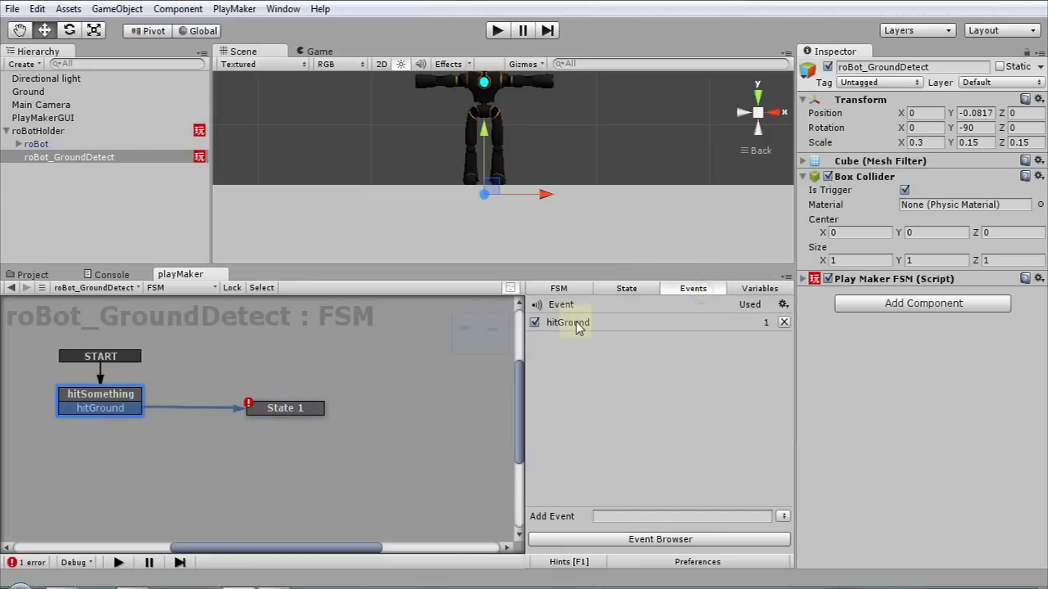
left_click(85, 399)
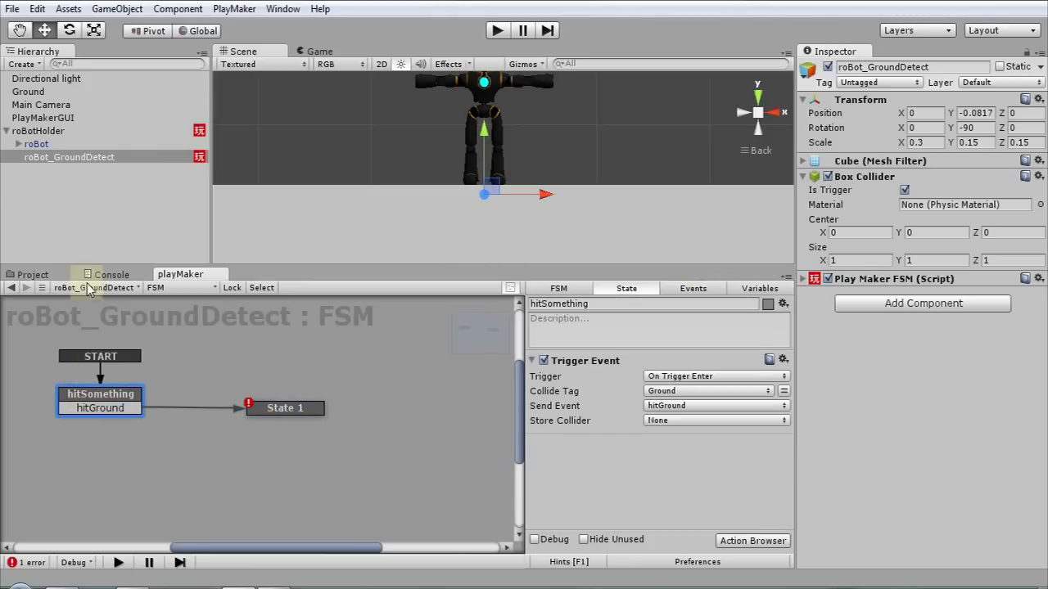
Step: Add a state named Landing Listener beside do Jump in roBotHolder's Jumping Event FSM
left_click(45, 133)
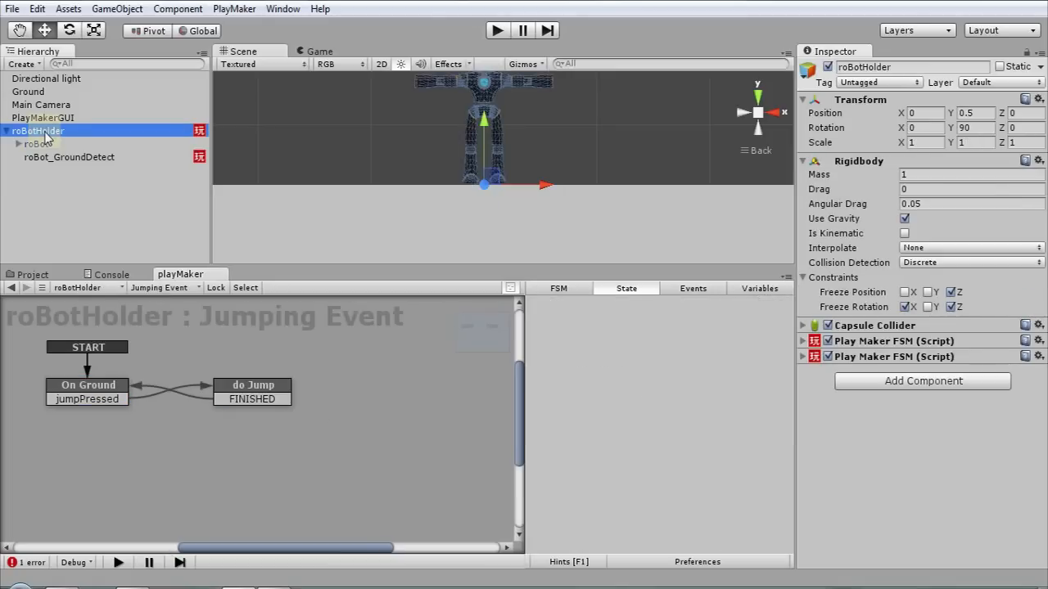
left_click(247, 386)
right_click(383, 382)
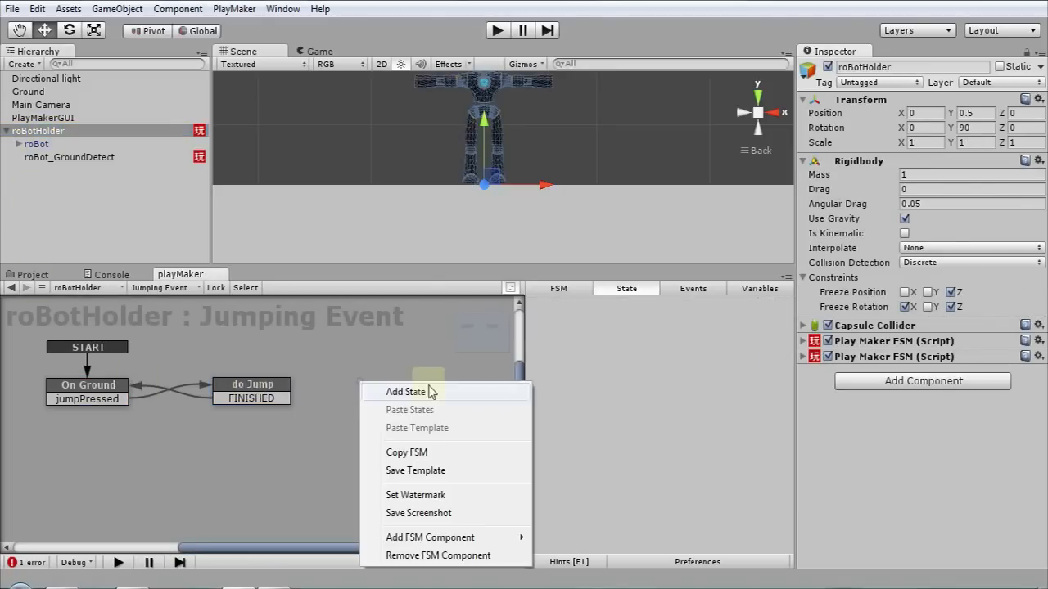
left_click(408, 393)
left_click_drag(412, 400, 387, 401)
left_click(574, 302)
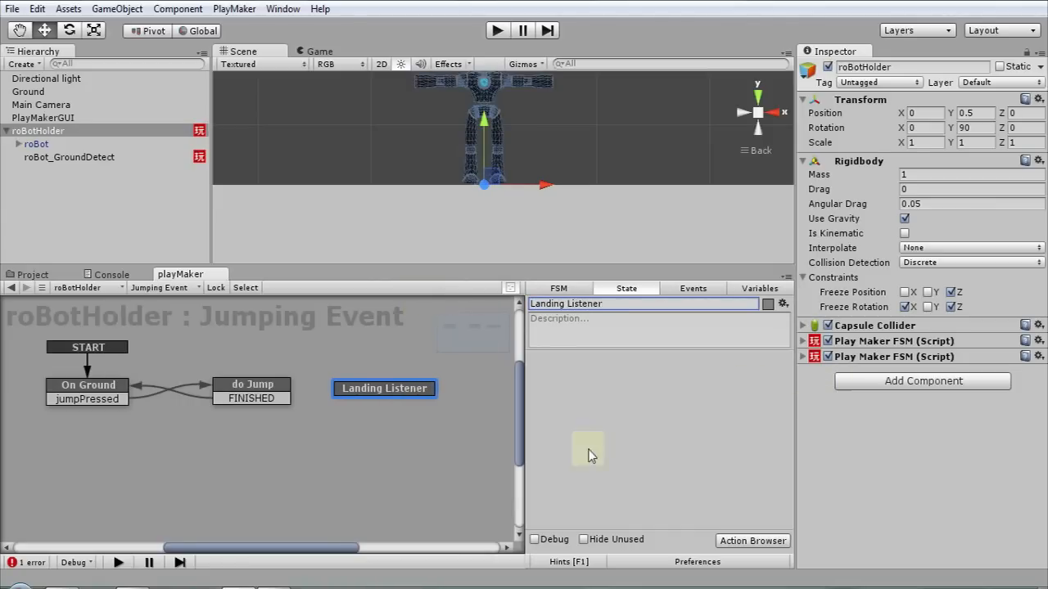
Step: Add a transition for the global event hitGround to the Landing Listener state
right_click(400, 386)
mouse_move(434, 399)
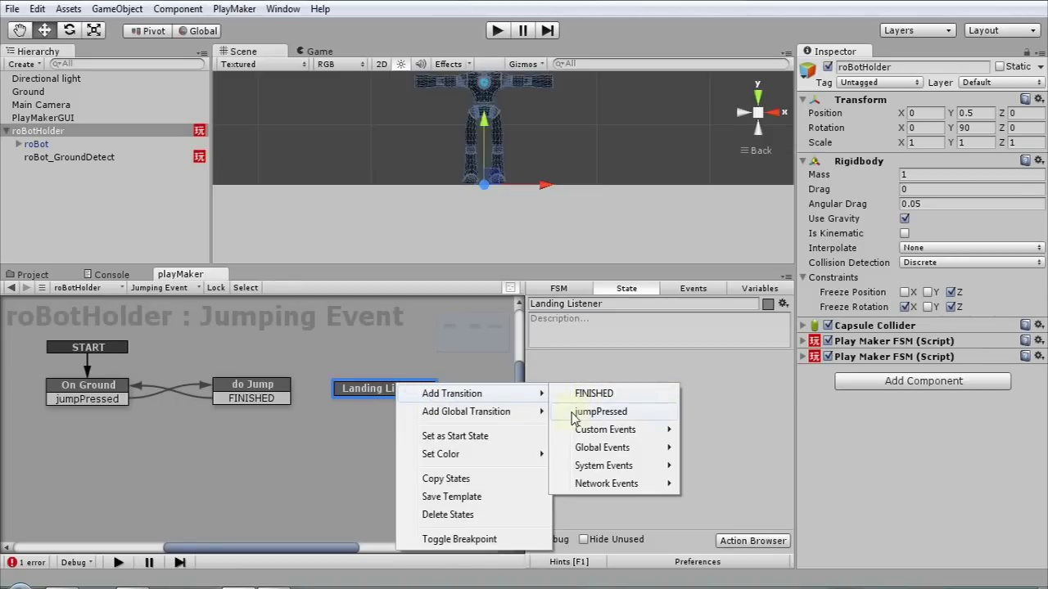
mouse_move(601, 448)
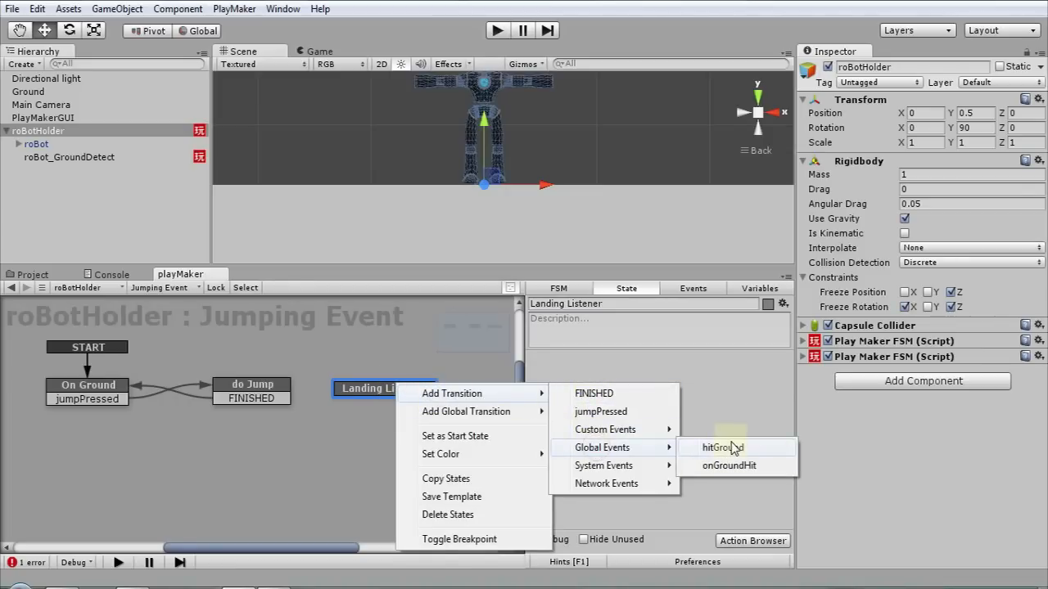
left_click(724, 448)
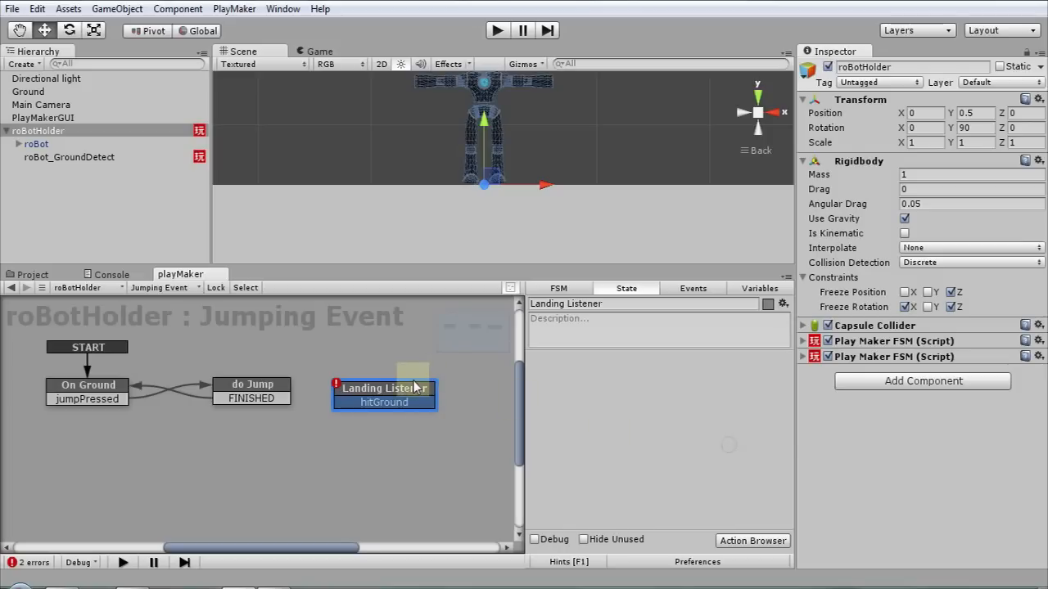
left_click_drag(406, 389, 411, 392)
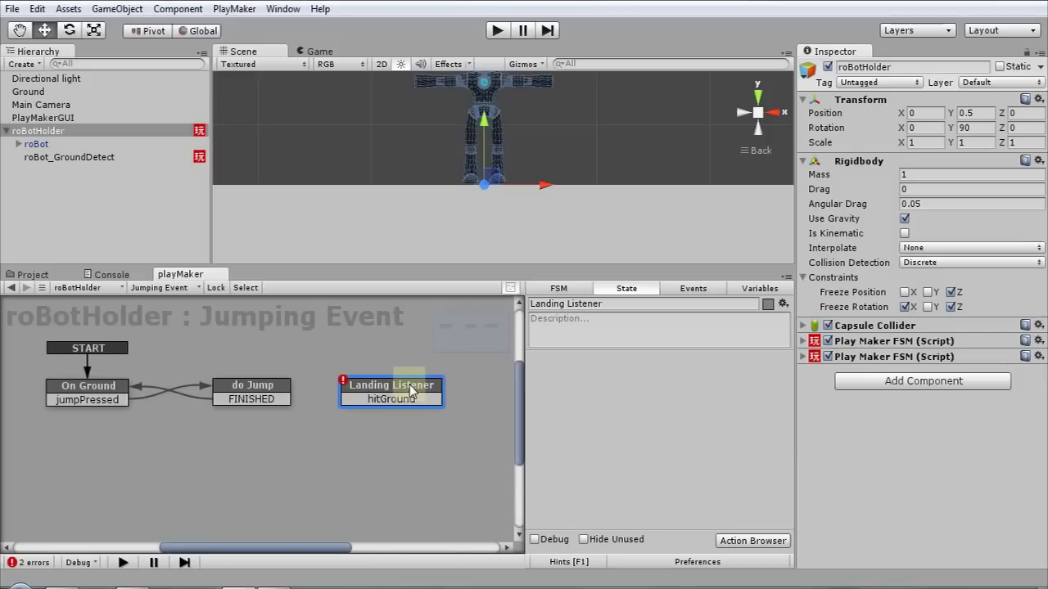
Step: Redirect do Jump's FINISHED transition to Landing Listener and arrange the two states with Landing Listener above do Jump
left_click(265, 387)
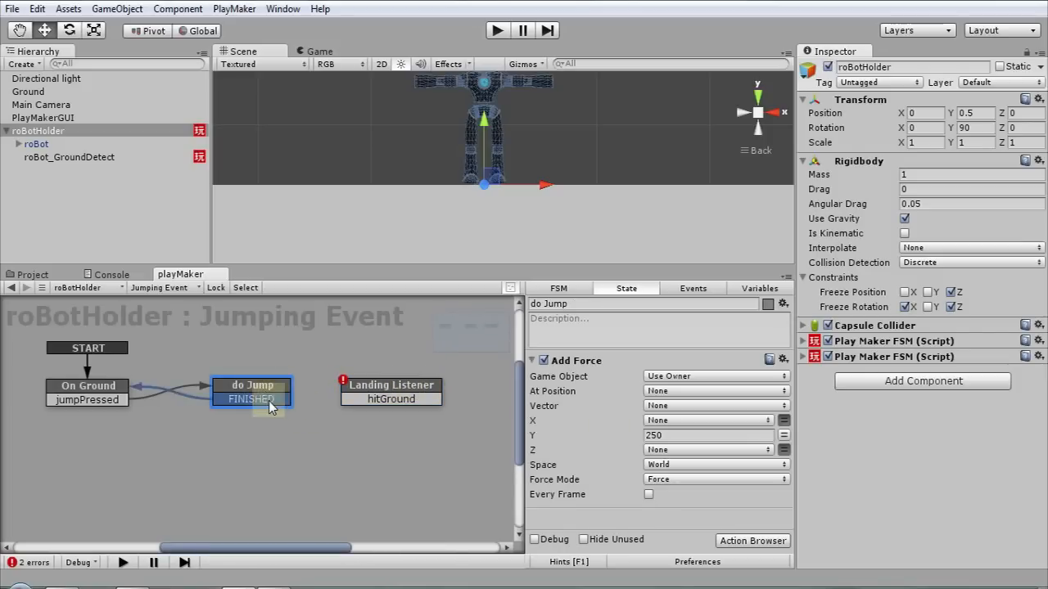
left_click_drag(279, 402, 385, 389)
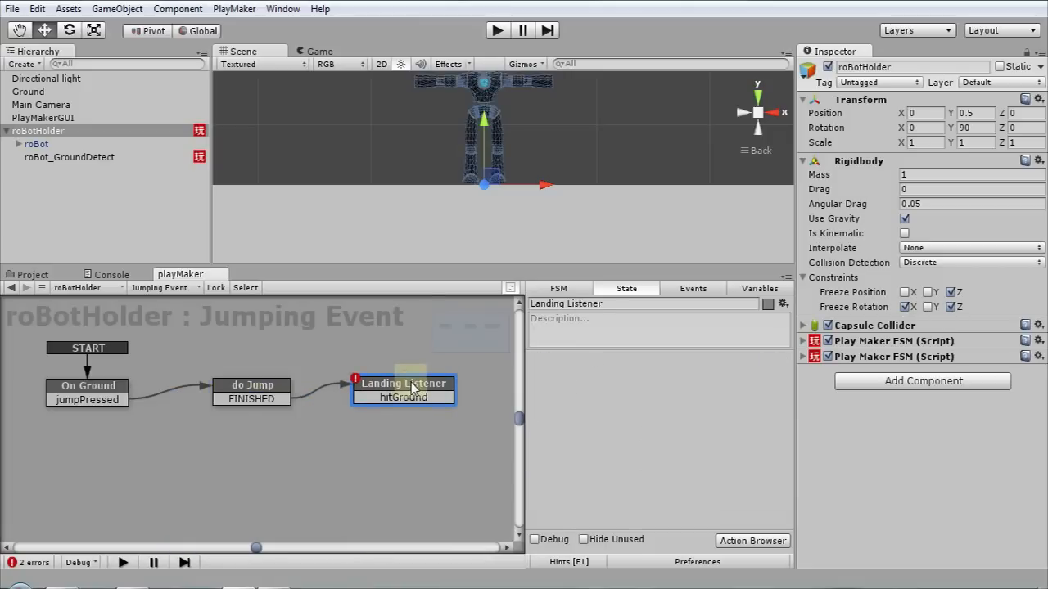
left_click_drag(240, 390, 241, 467)
left_click_drag(413, 385, 307, 368)
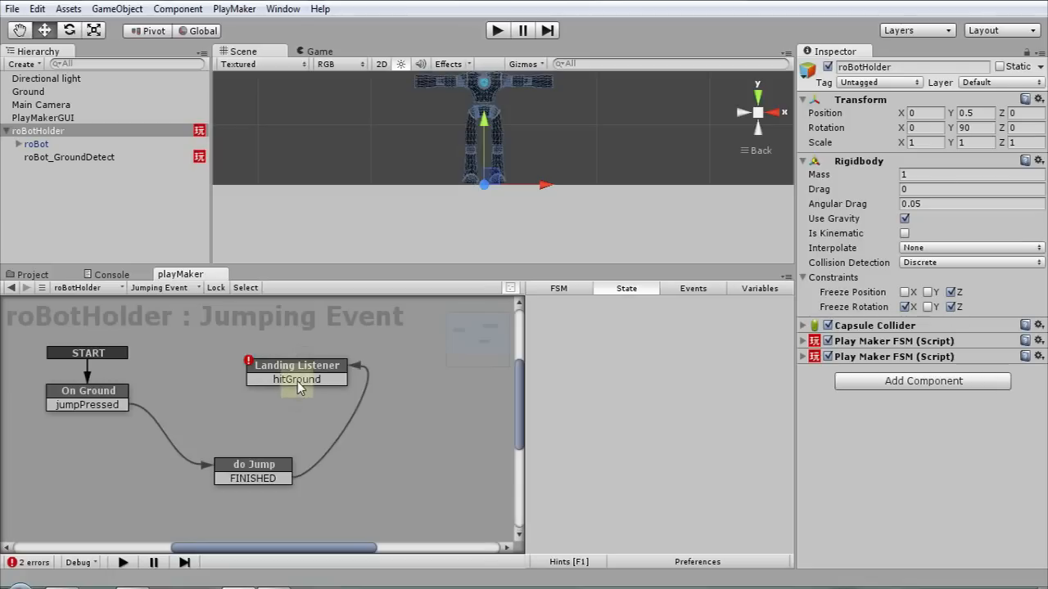
Step: Connect Landing Listener's hitGround transition to the On Ground state and shift do Jump slightly
left_click(310, 380)
left_click_drag(248, 380, 131, 391)
left_click_drag(260, 467, 266, 468)
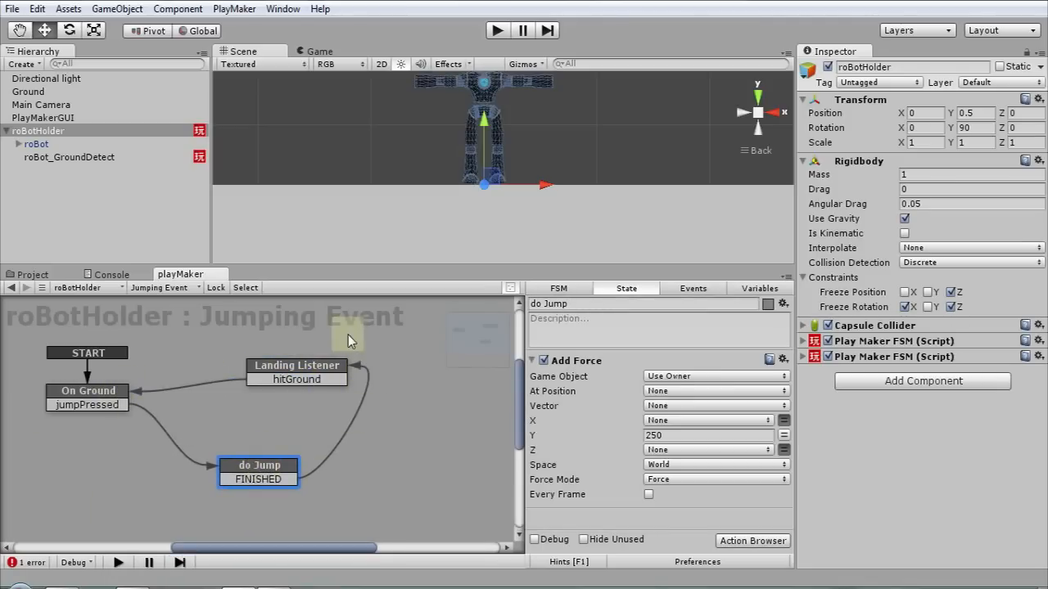
Step: Review the actions and transitions of the On Ground, Landing Listener and do Jump states
left_click(296, 379)
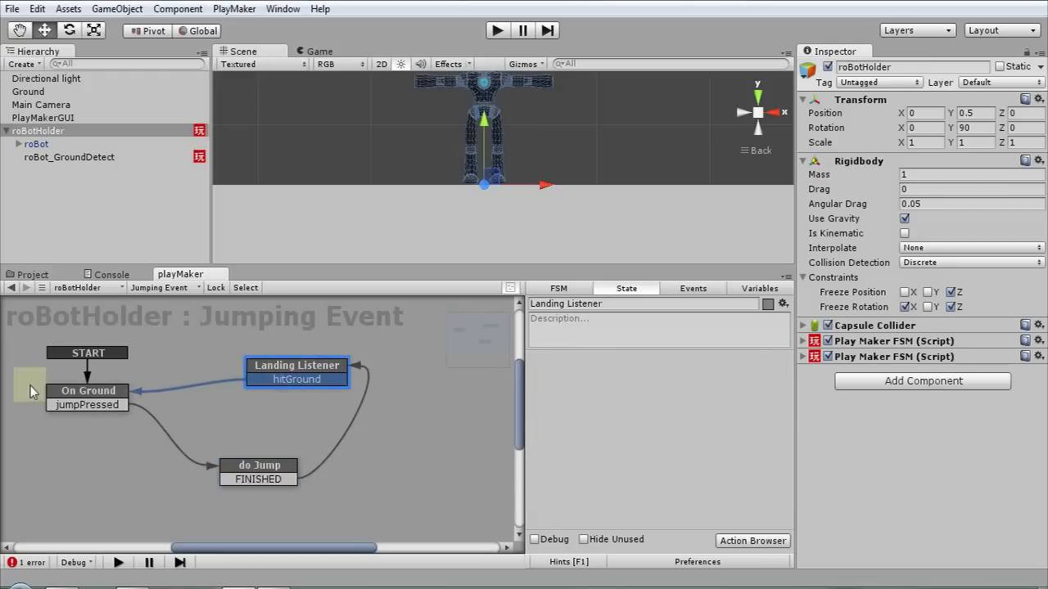
left_click(79, 392)
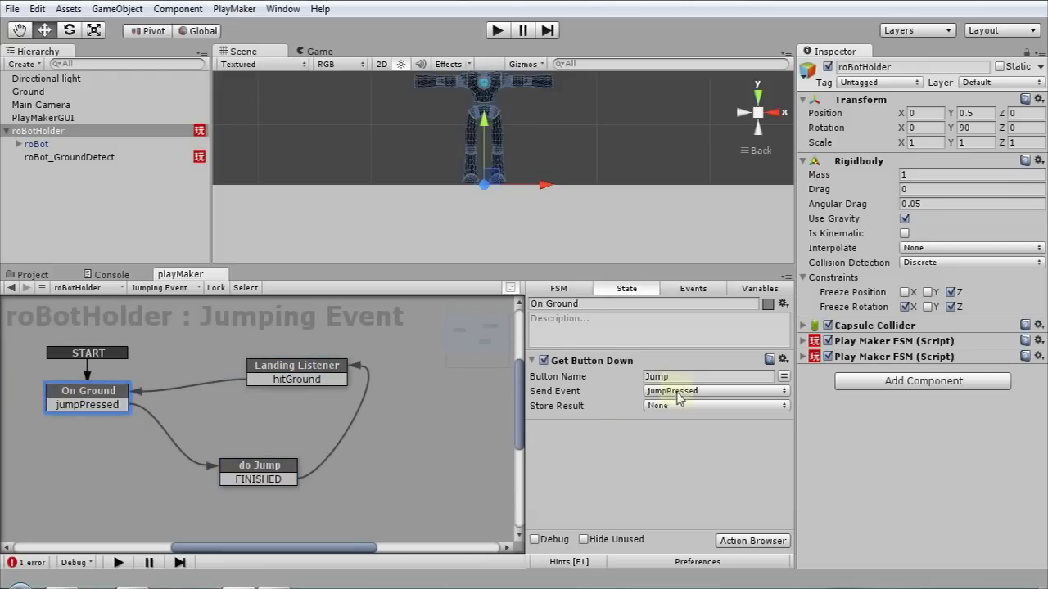
left_click(302, 365)
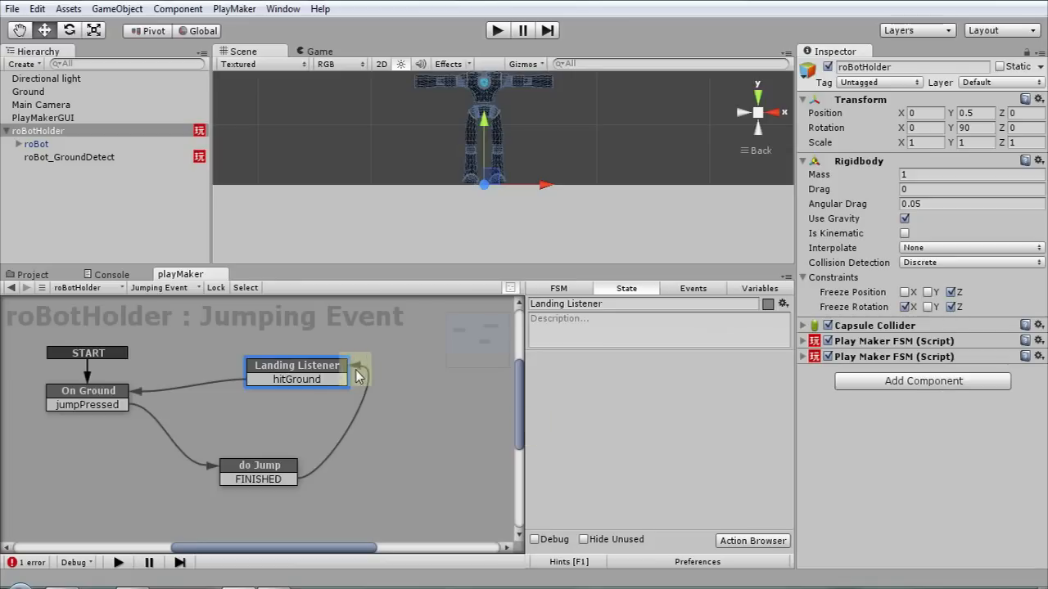
left_click(259, 465)
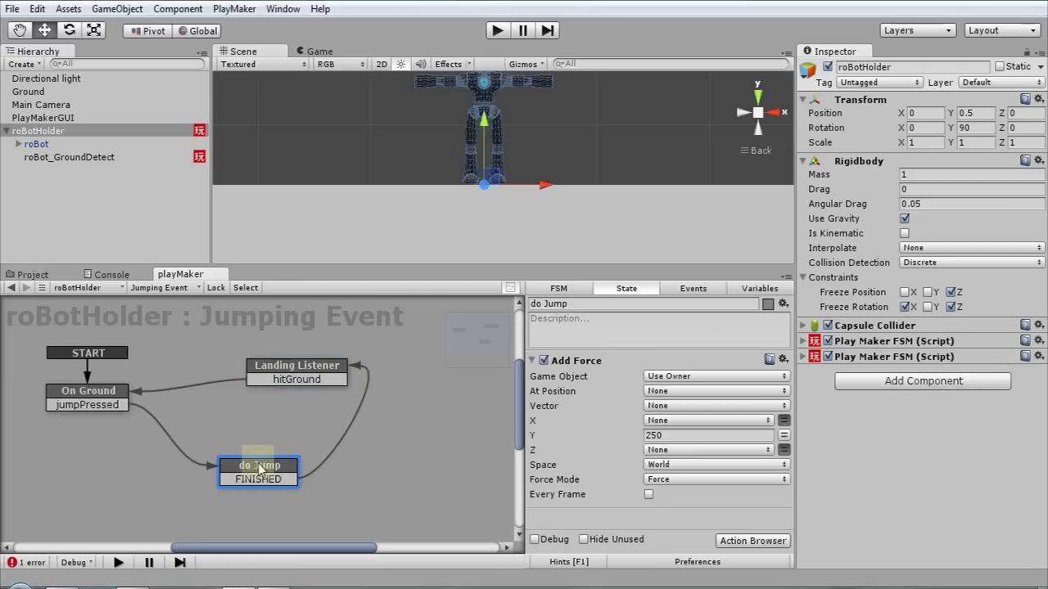
left_click(279, 363)
left_click(266, 457)
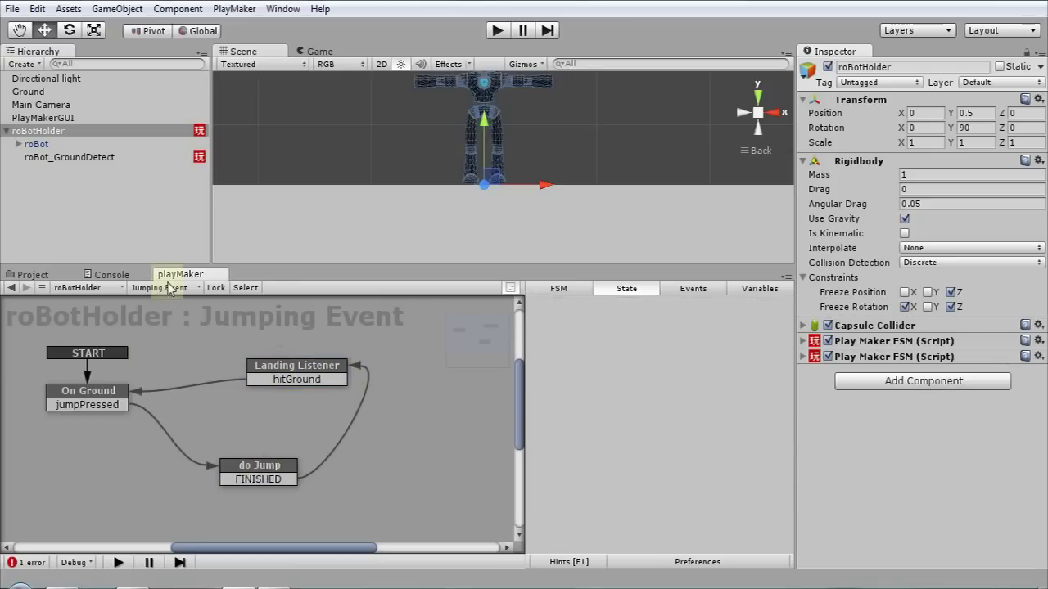
Step: Set the Send Event action in State 1 of the roBot_GroundDetect FSM to send hitGround
left_click(80, 162)
left_click(283, 410)
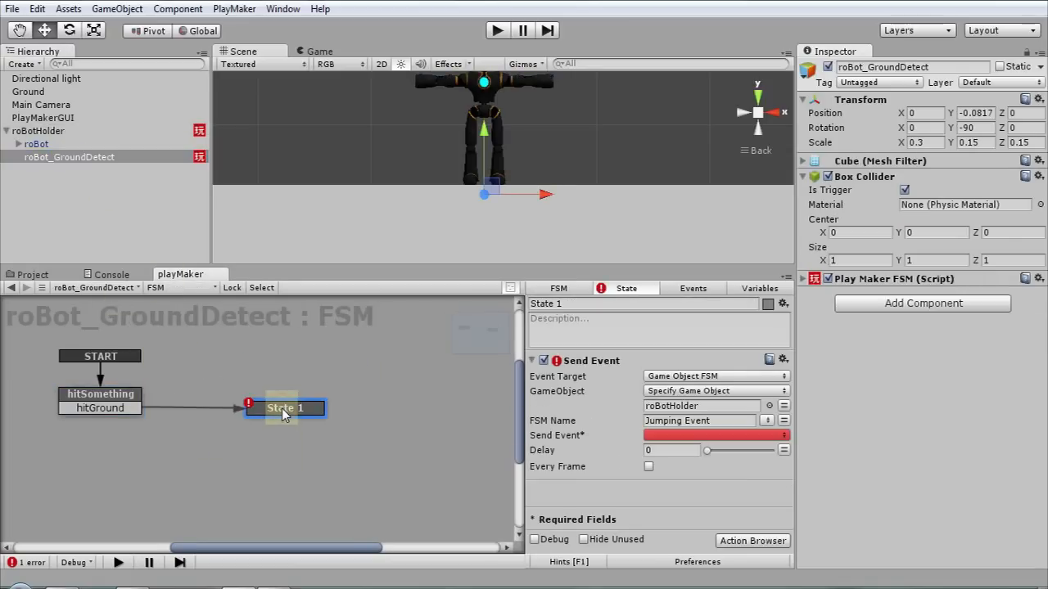
left_click_drag(300, 405, 298, 388)
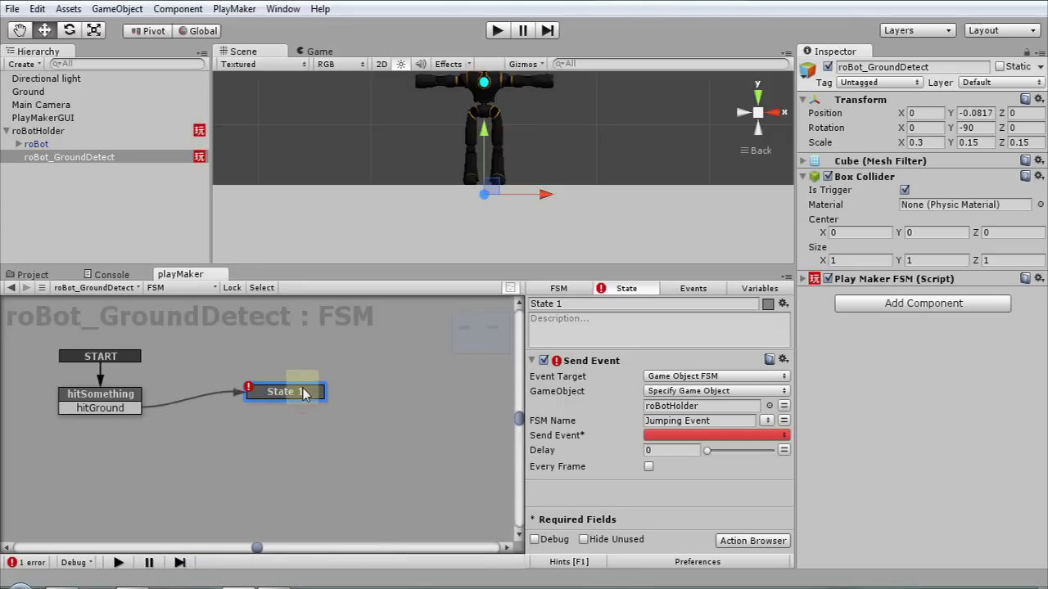
left_click(685, 436)
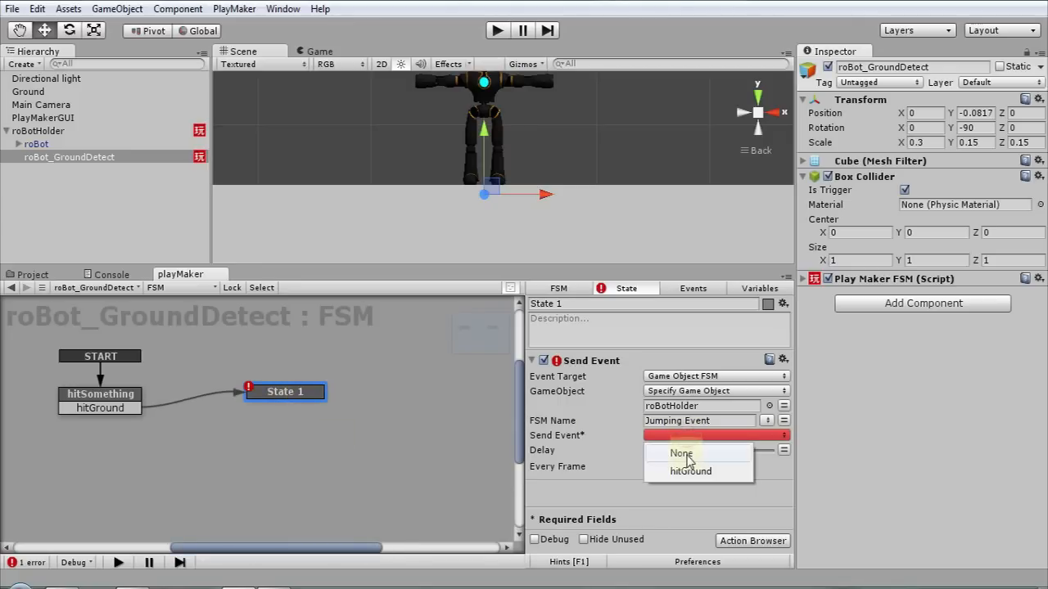
left_click(689, 471)
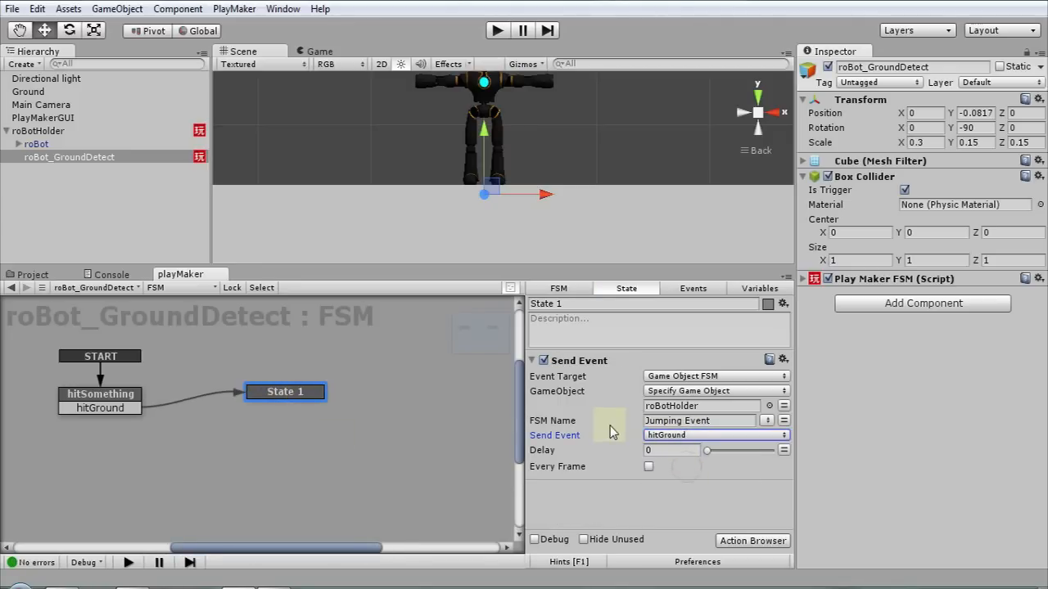
Step: Add a FINISHED transition to State 1, connect it back to hitSomething and align the state beside it
left_click_drag(296, 399, 303, 396)
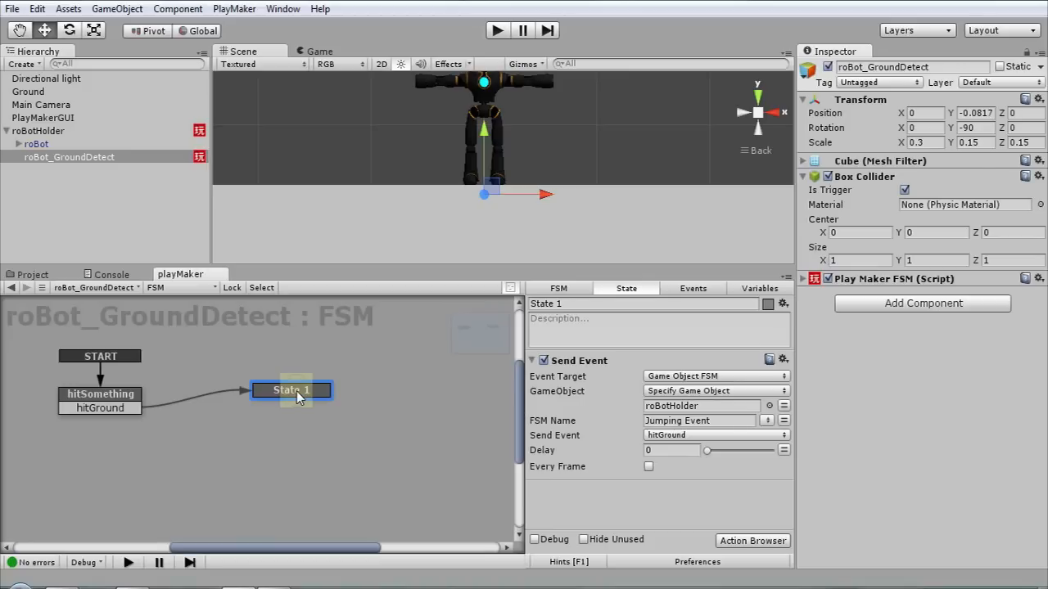
right_click(298, 391)
mouse_move(346, 402)
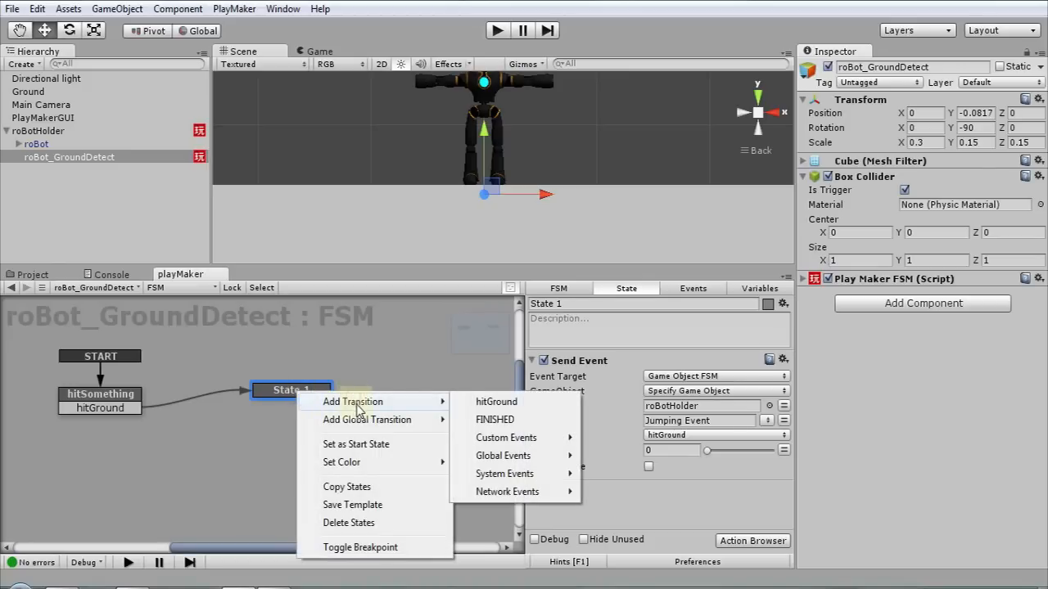
left_click(495, 405)
left_click_drag(276, 393, 140, 393)
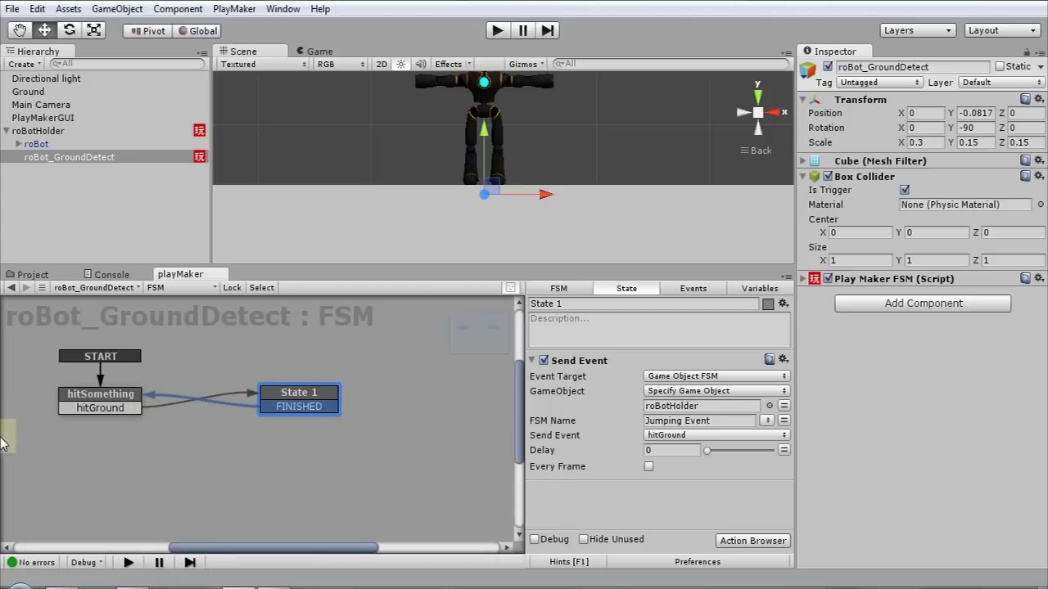
left_click_drag(328, 392, 319, 394)
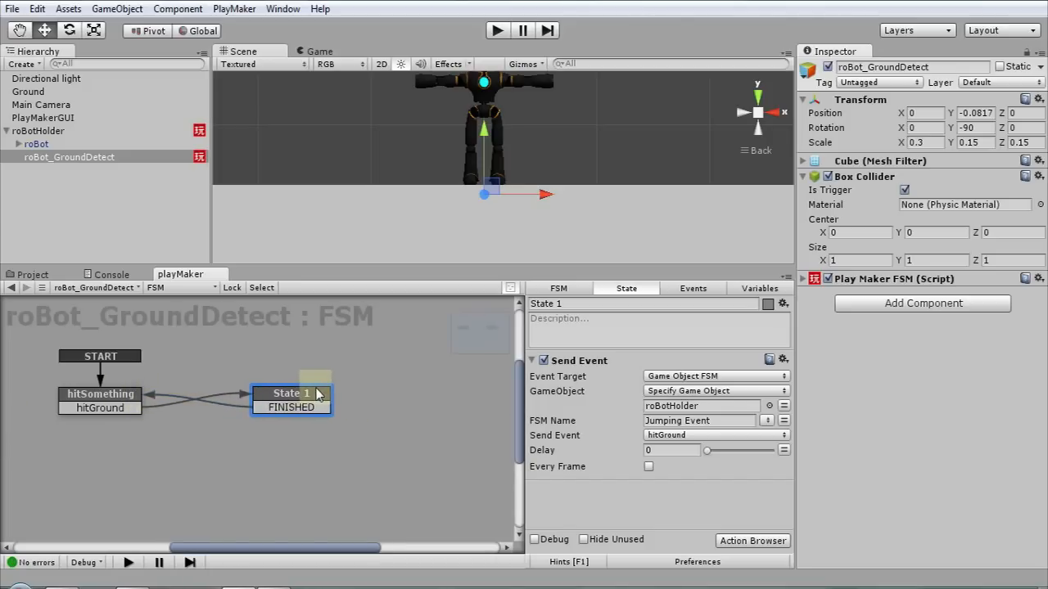
Step: Save the scene and play-test the jump and ground detection in the game, ending with play mode stopped
left_click(13, 8)
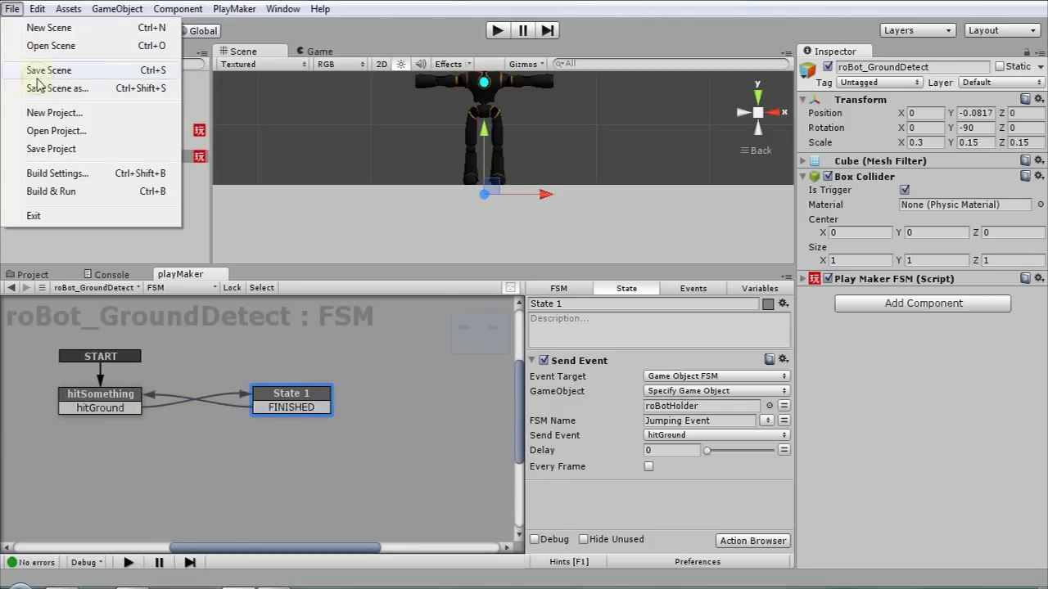
left_click(45, 70)
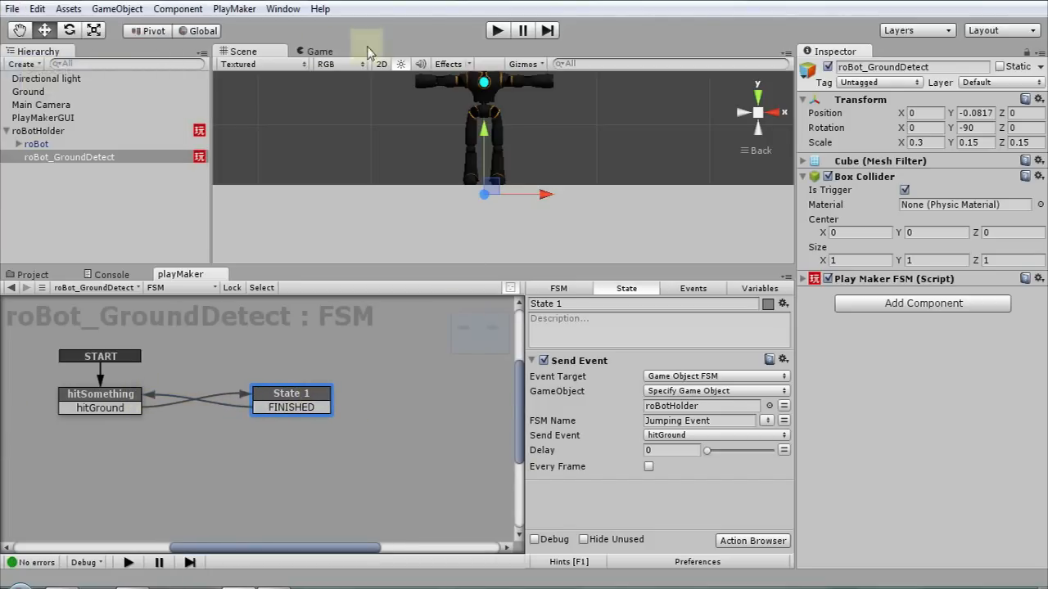
left_click(495, 31)
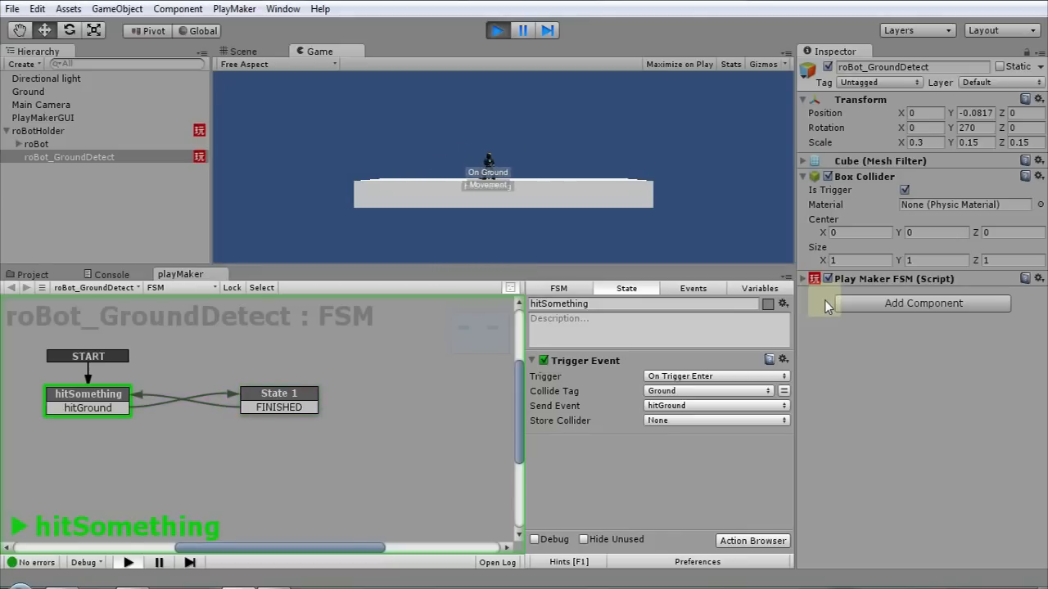
left_click(497, 30)
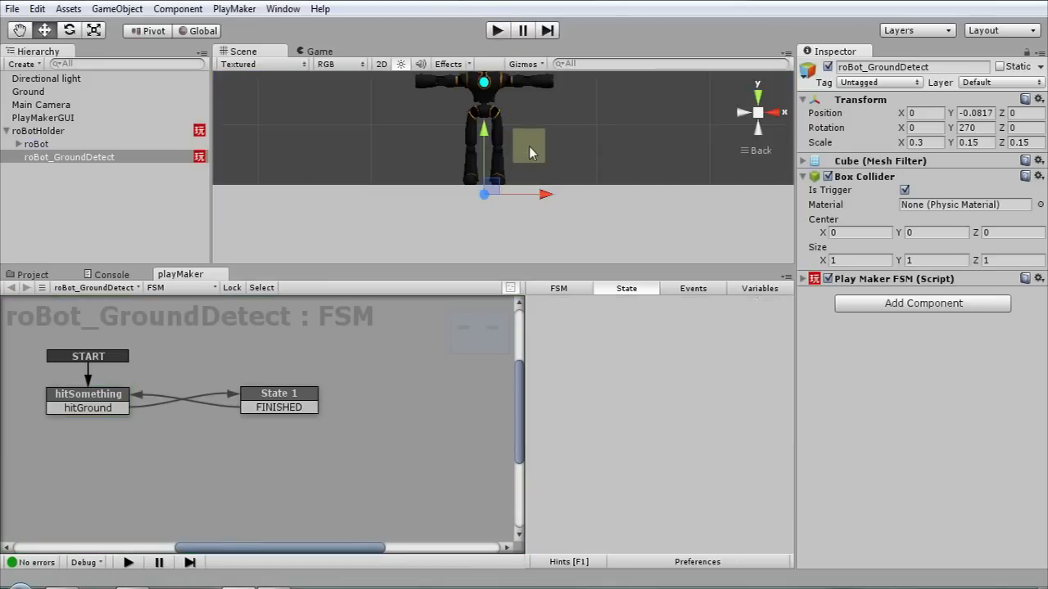
middle_click_drag(537, 153, 536, 165)
scroll(538, 166, "down", 4)
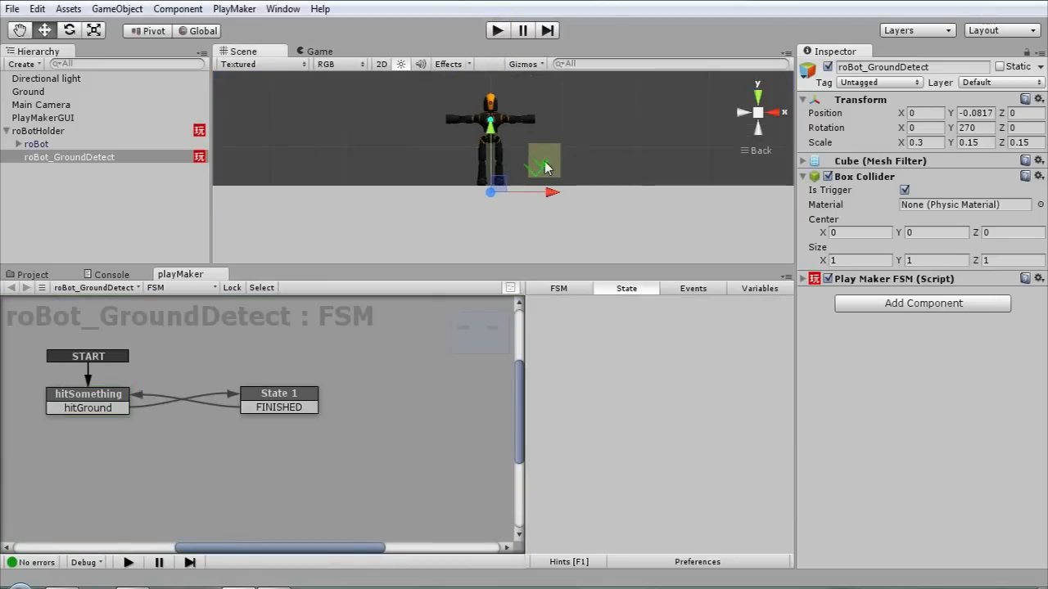
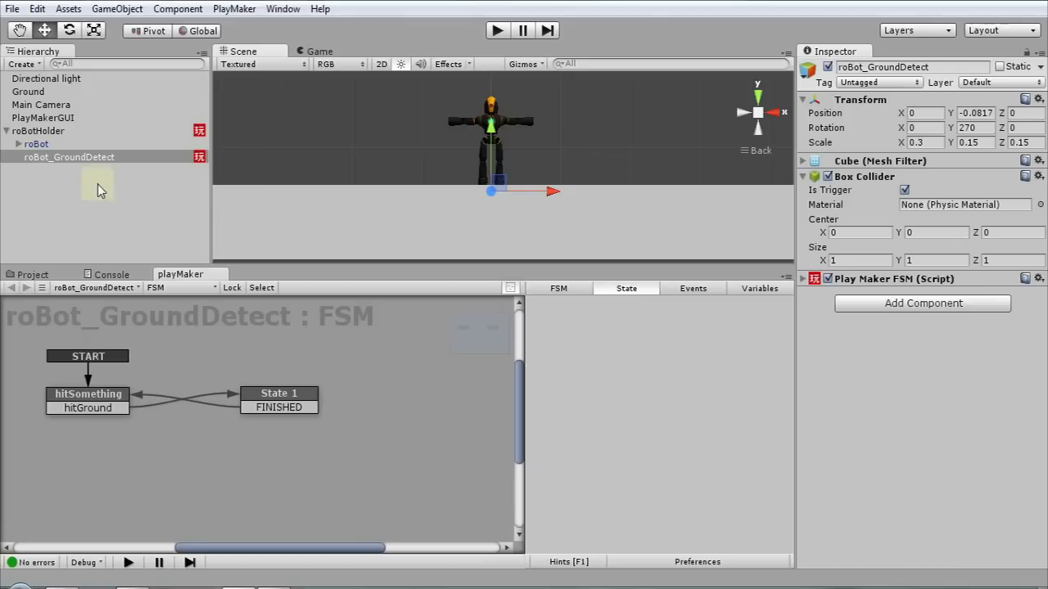
Step: Add a new PlayMaker FSM to the roBot object
left_click(36, 144)
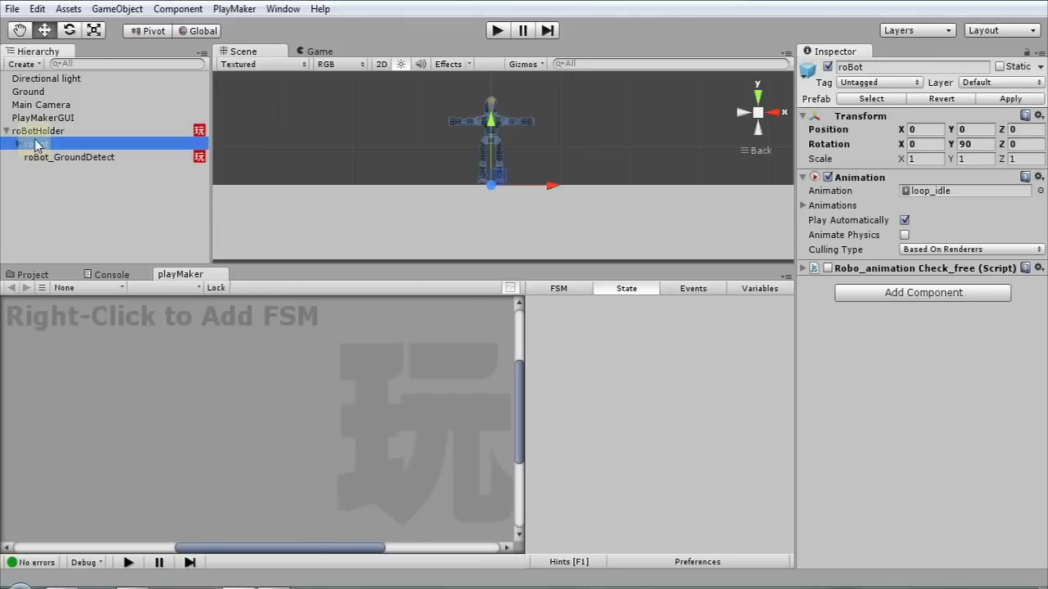
right_click(78, 283)
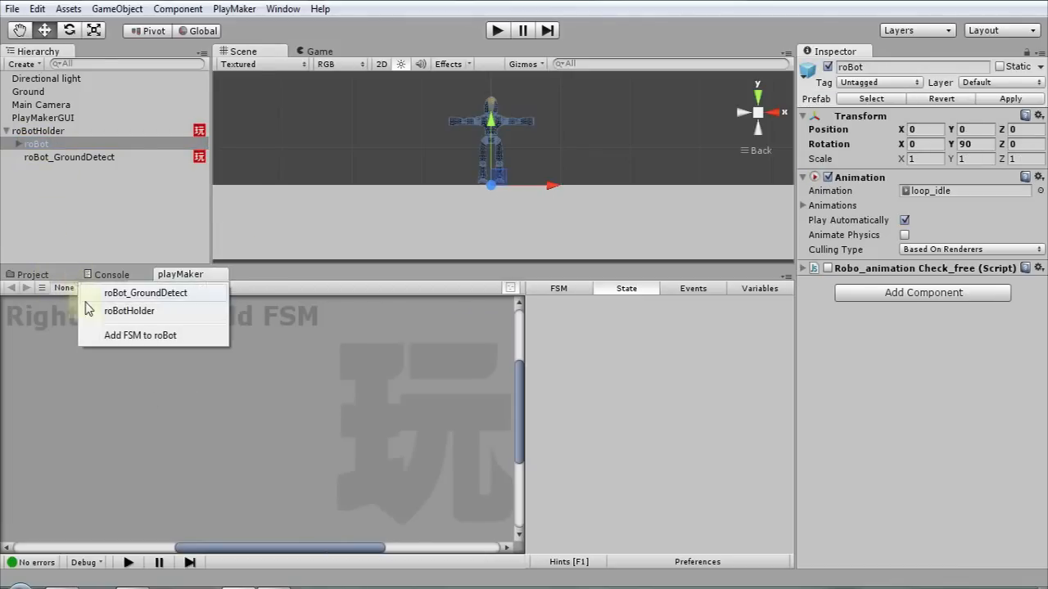
left_click(114, 337)
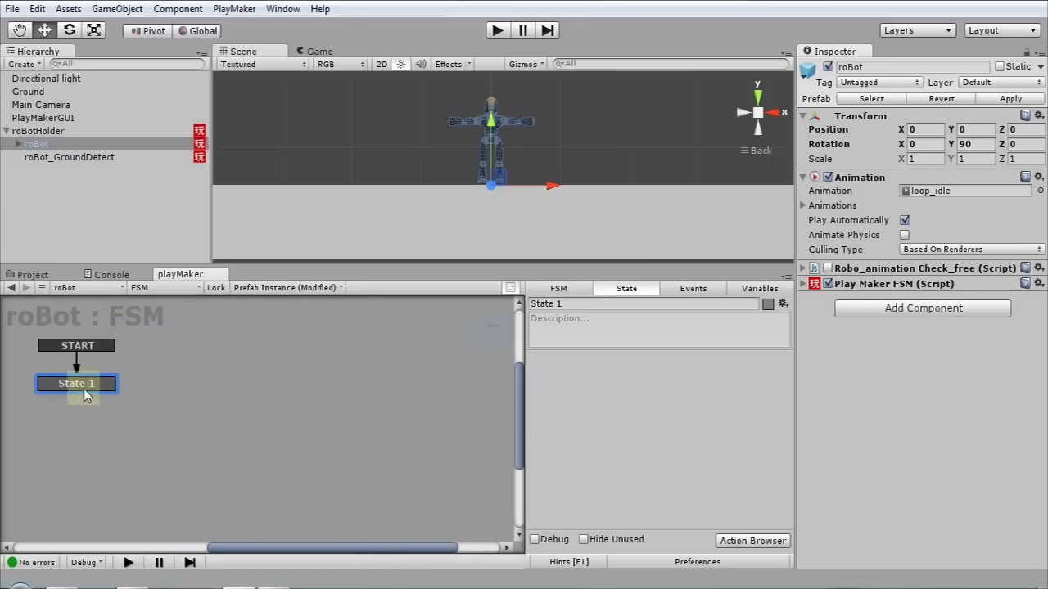
Step: Create a global Bool variable named isJumping and close the global variables window
left_click(749, 288)
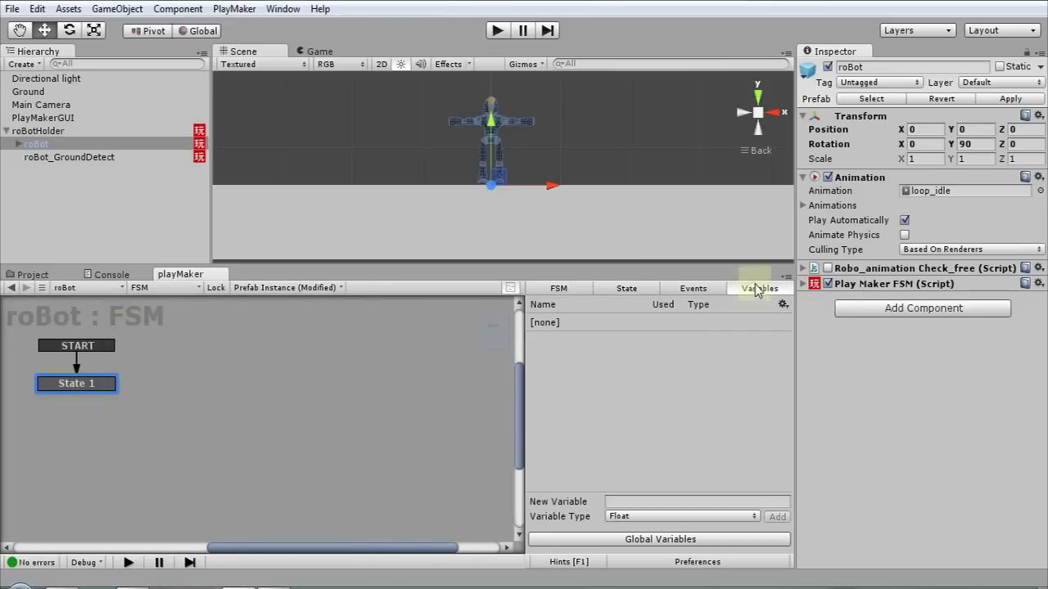
left_click(724, 539)
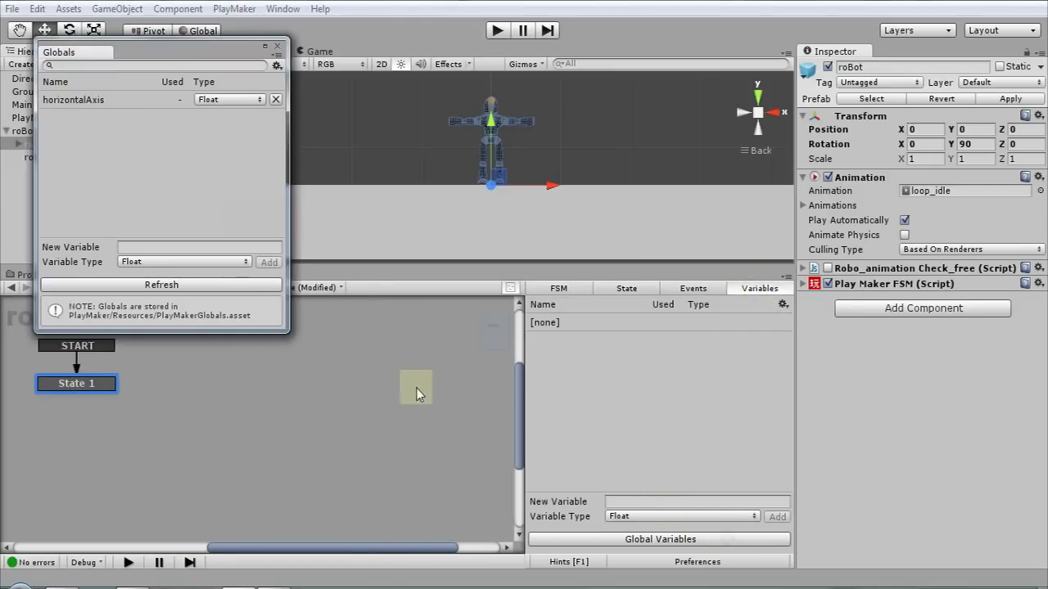
left_click(215, 263)
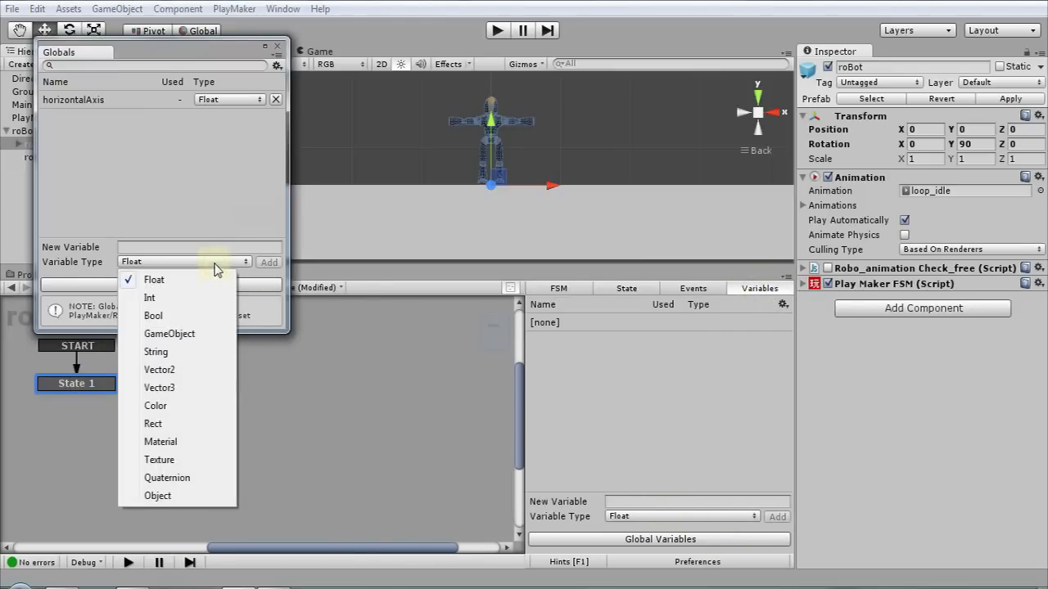
left_click(177, 315)
left_click(148, 247)
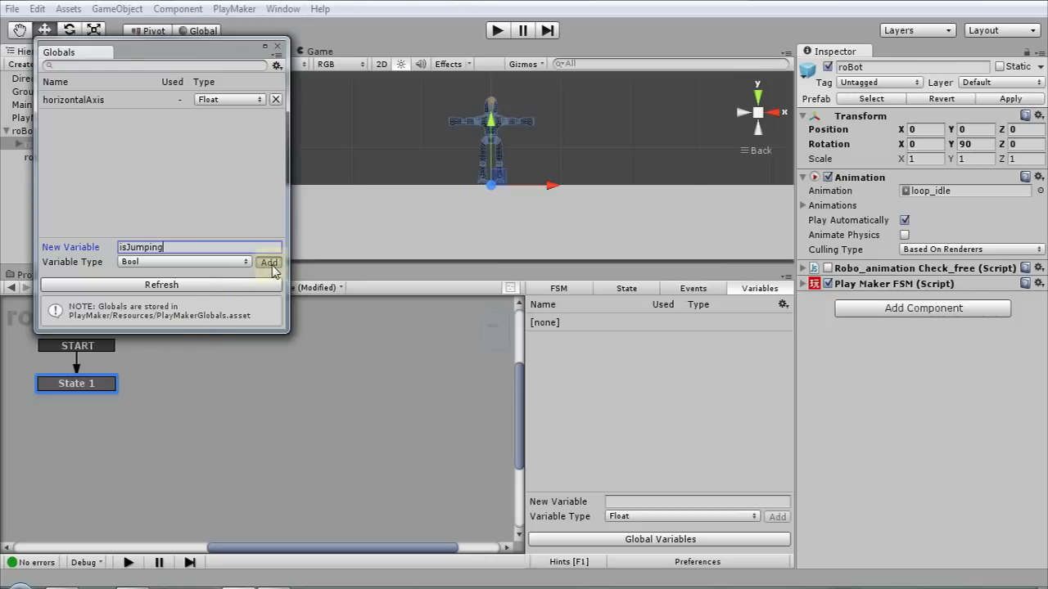
left_click(270, 265)
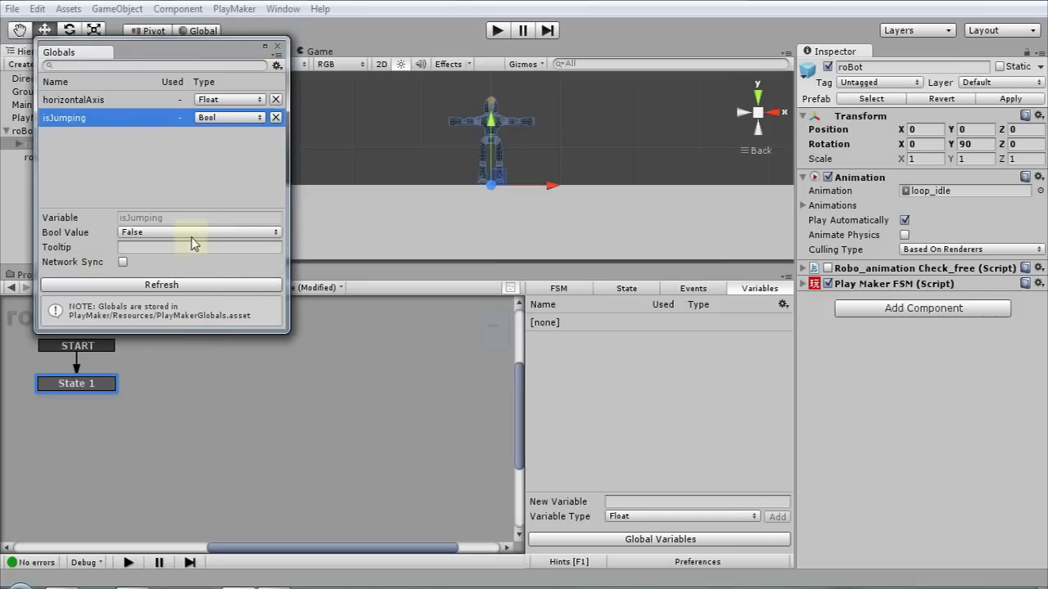
left_click(277, 49)
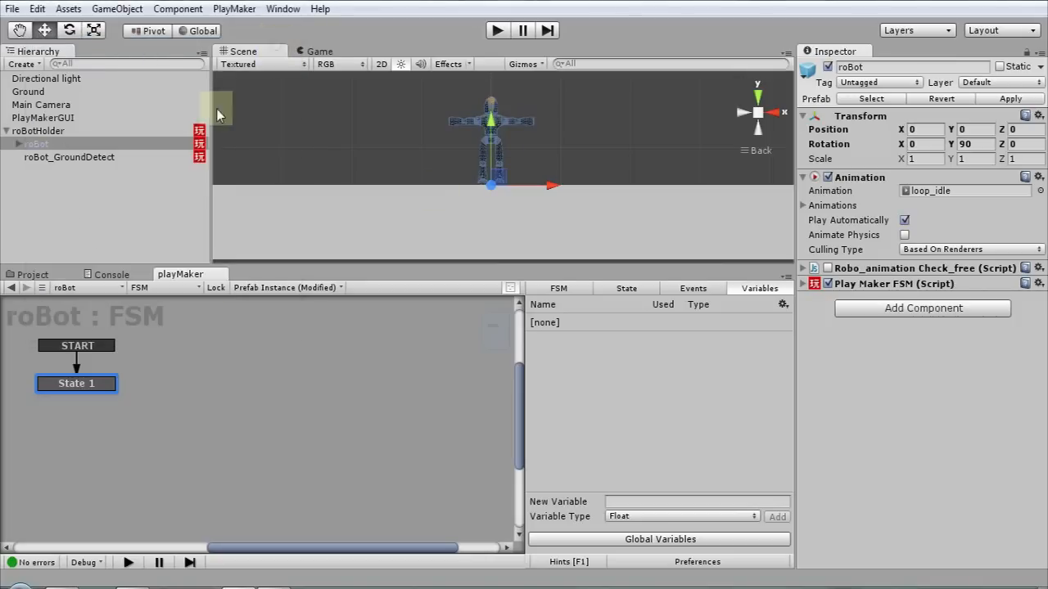
Step: Name roBot's new FSM Animation and rename its start state IdleAnim
left_click(72, 384)
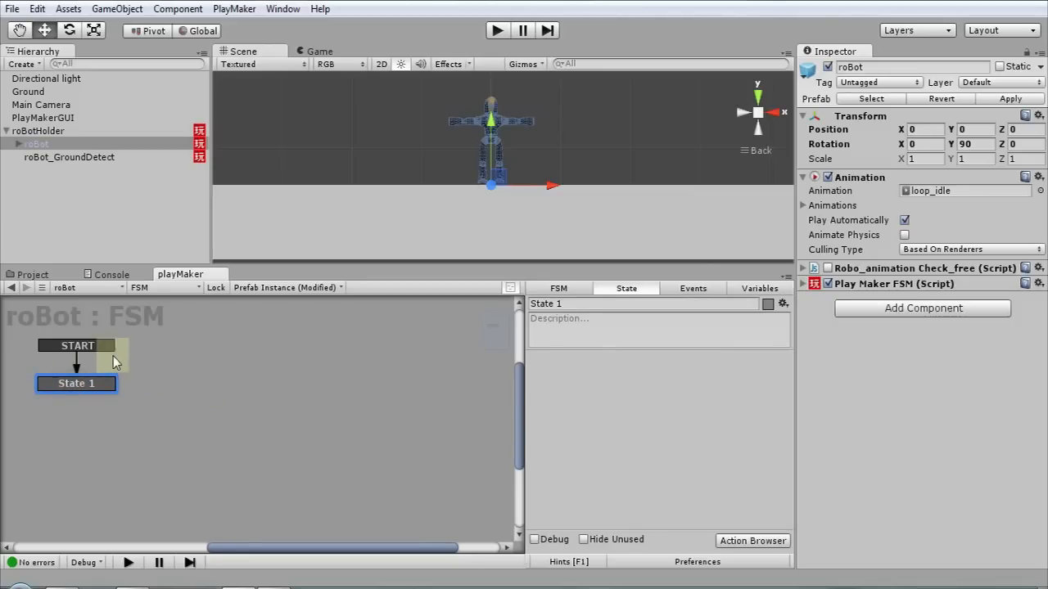
left_click(805, 284)
left_click(871, 297)
type("Animation")
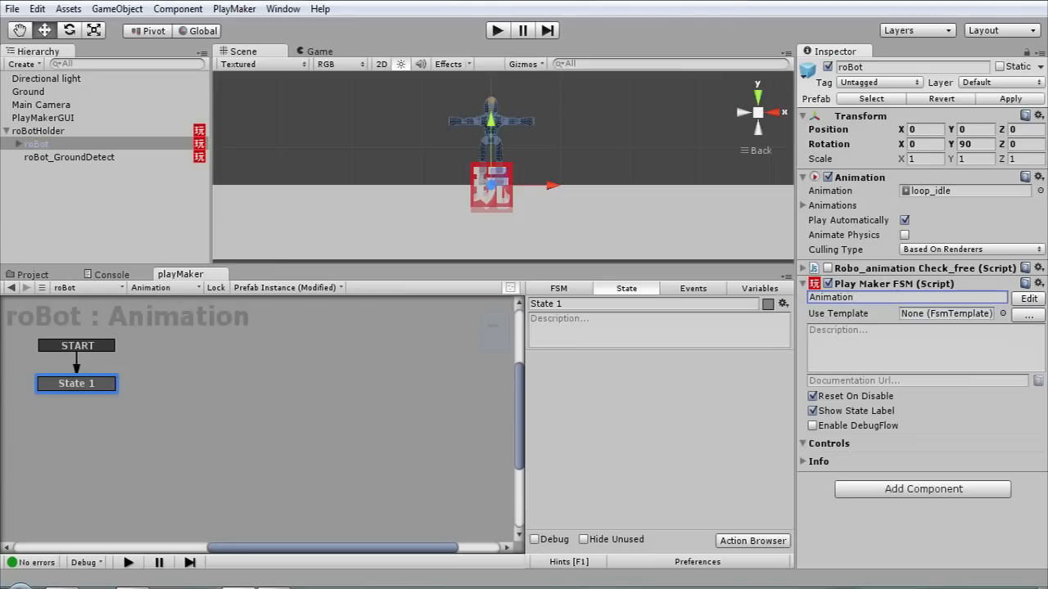
left_click(94, 384)
left_click(560, 303)
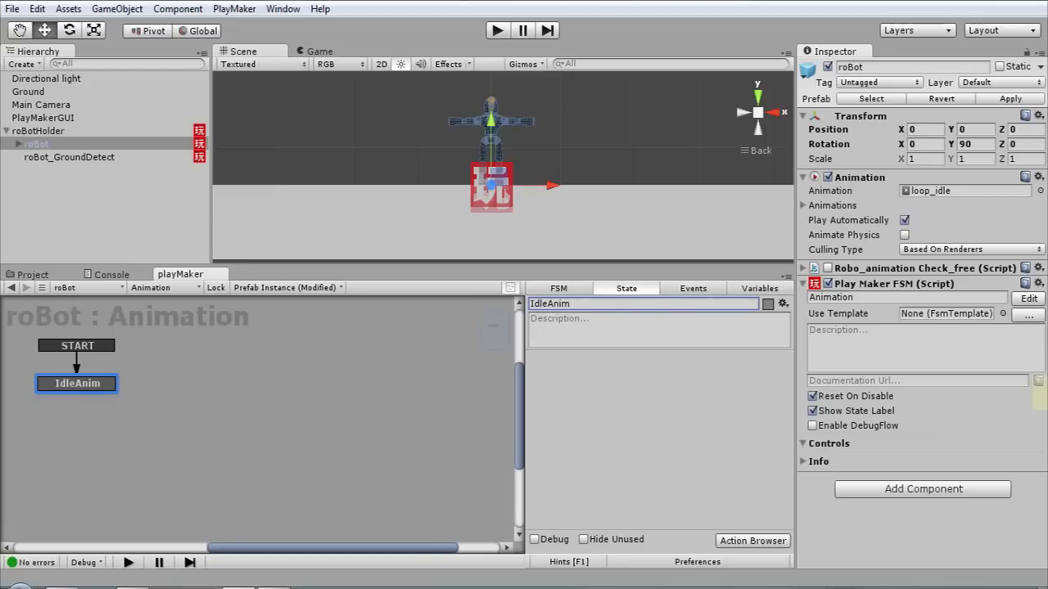
Step: Add a state named JumpAnim beside IdleAnim in roBot's Animation FSM
right_click(211, 364)
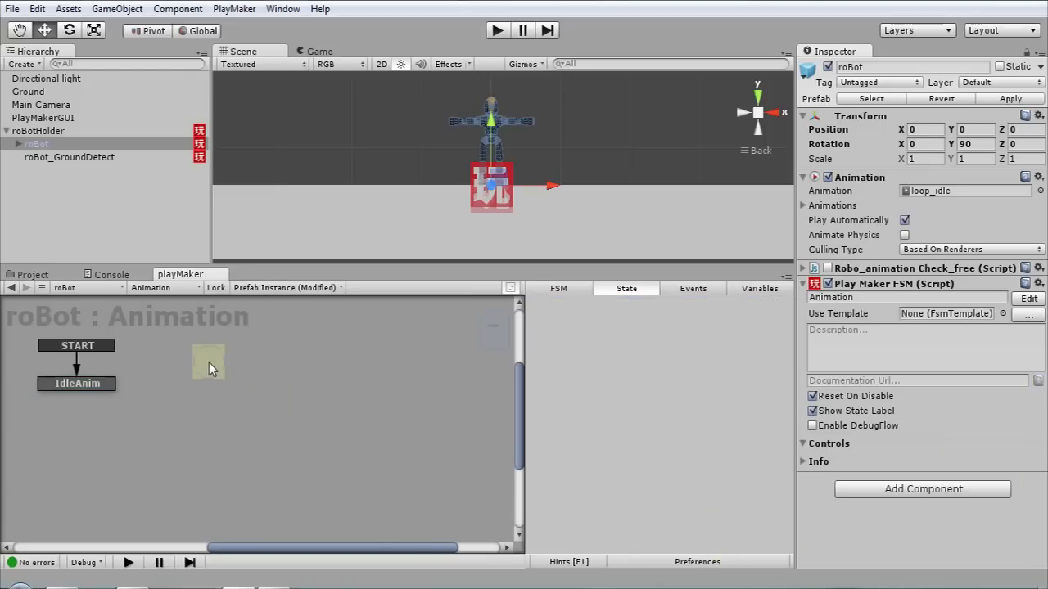
left_click(230, 375)
left_click(555, 303)
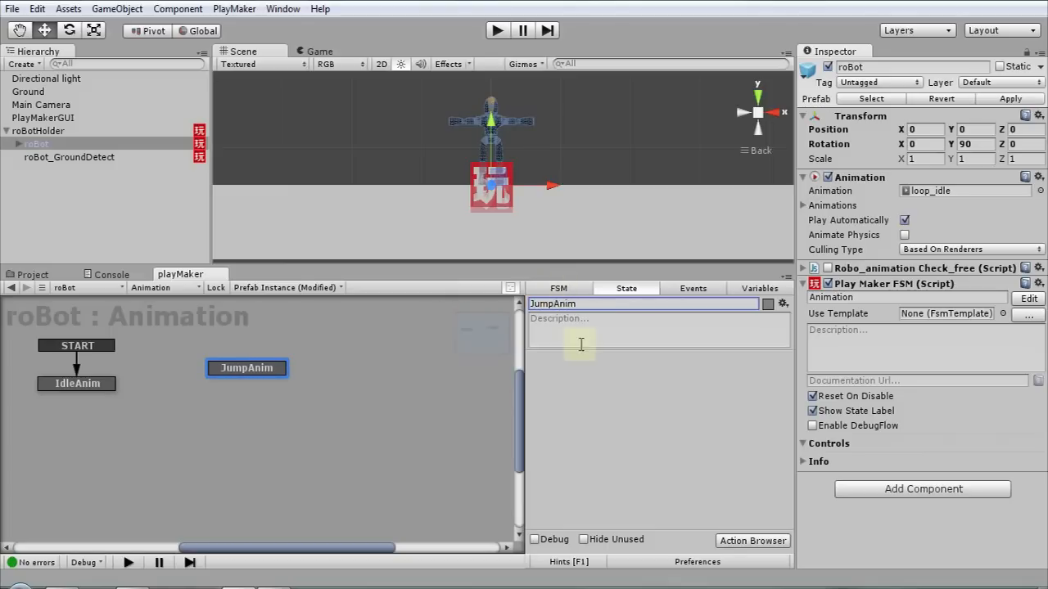
left_click(304, 425)
left_click(261, 368)
Step: Add a state named RunAnim and arrange it below JumpAnim
right_click(293, 400)
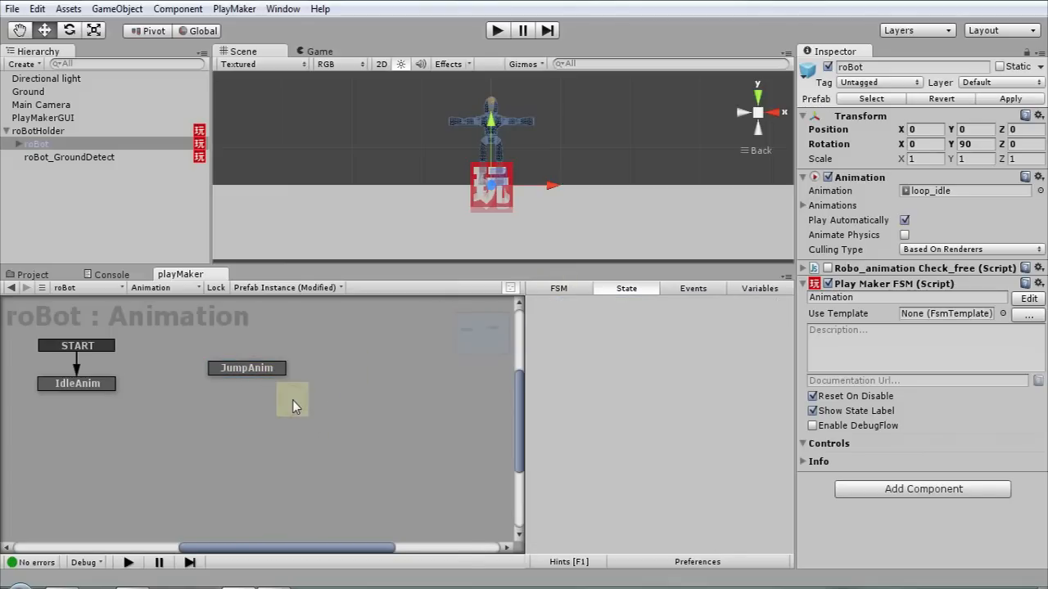
left_click(315, 409)
left_click(570, 305)
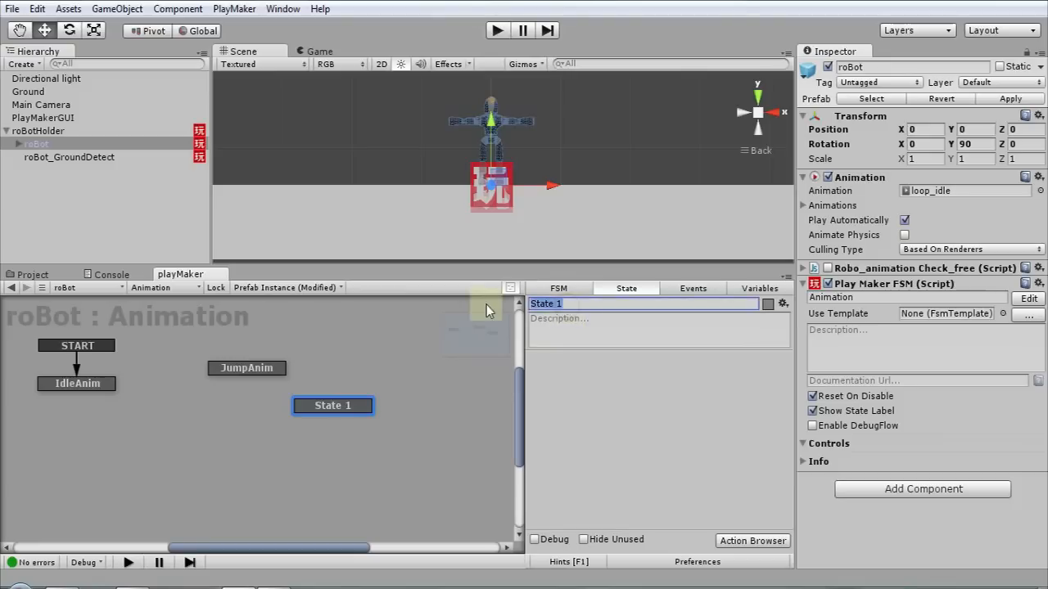
type("RunAnim")
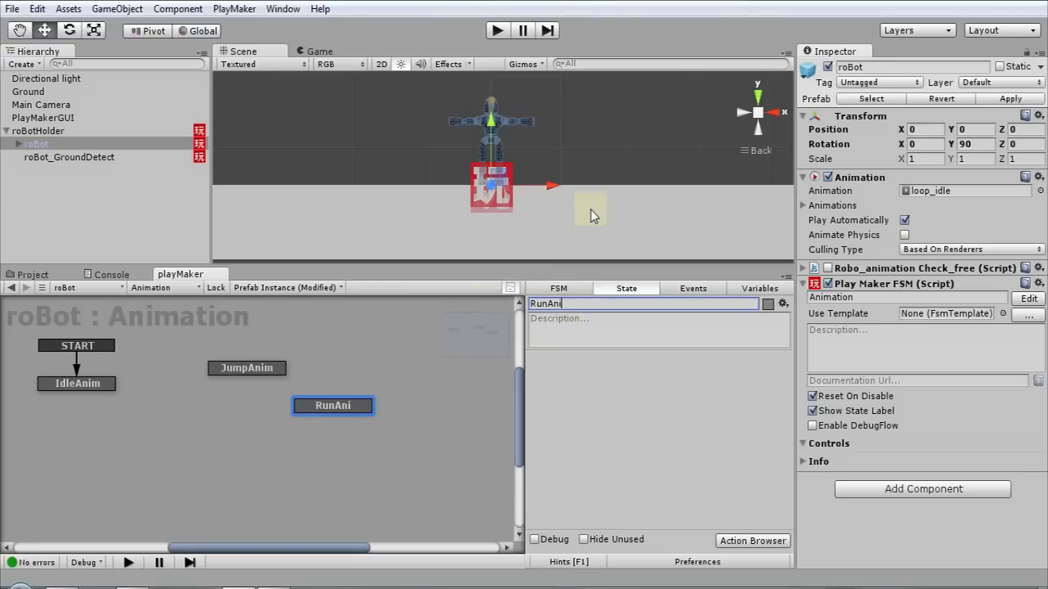
left_click_drag(322, 410, 237, 446)
left_click_drag(246, 368, 242, 359)
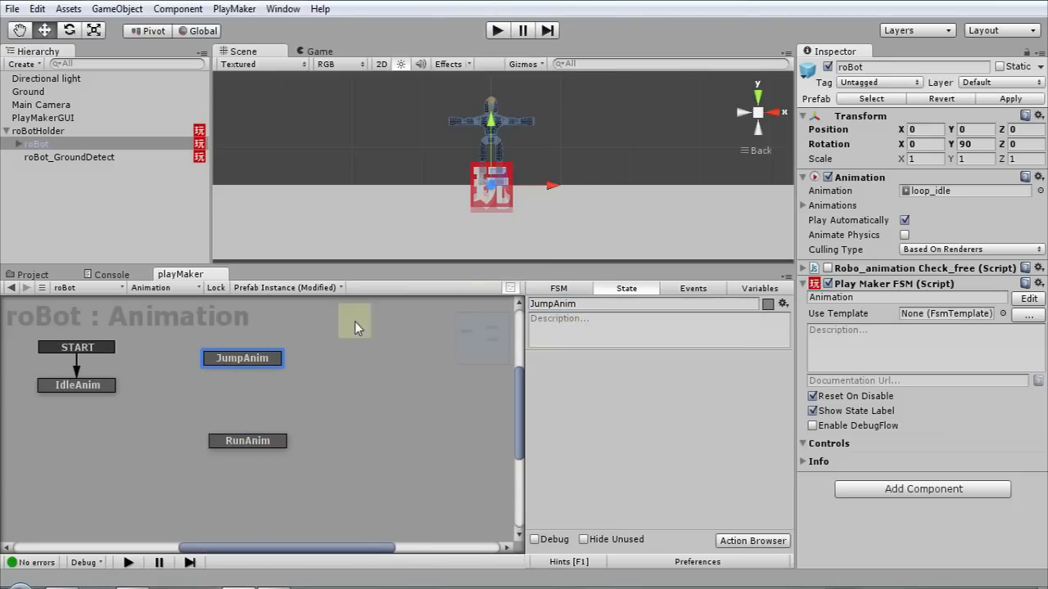
Step: Add the events Idling, Jumping and Running to the Animation FSM
left_click(691, 288)
left_click(665, 516)
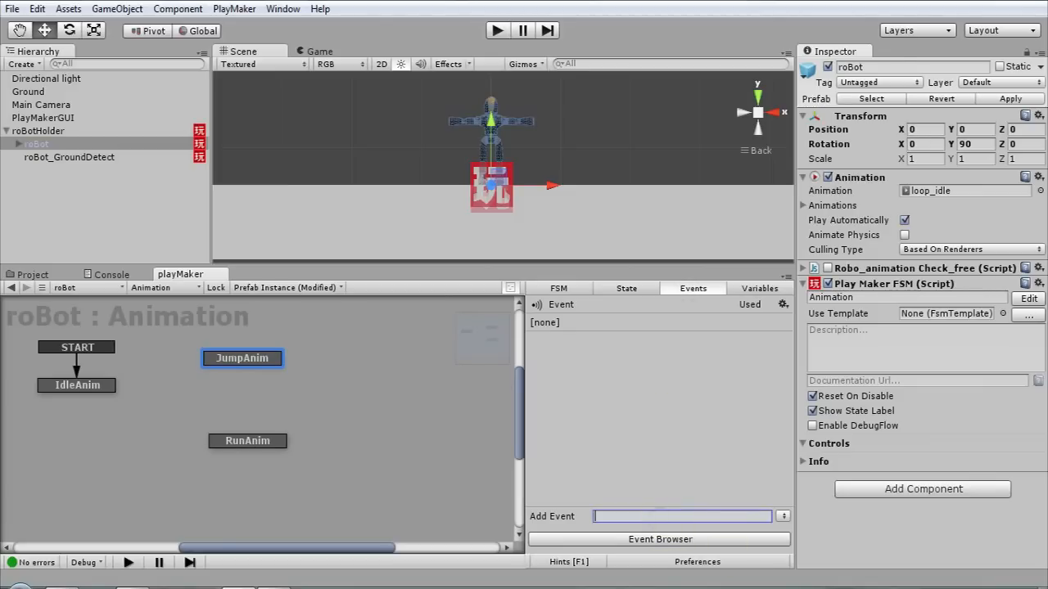
type("Idling")
key("Return")
left_click(659, 516)
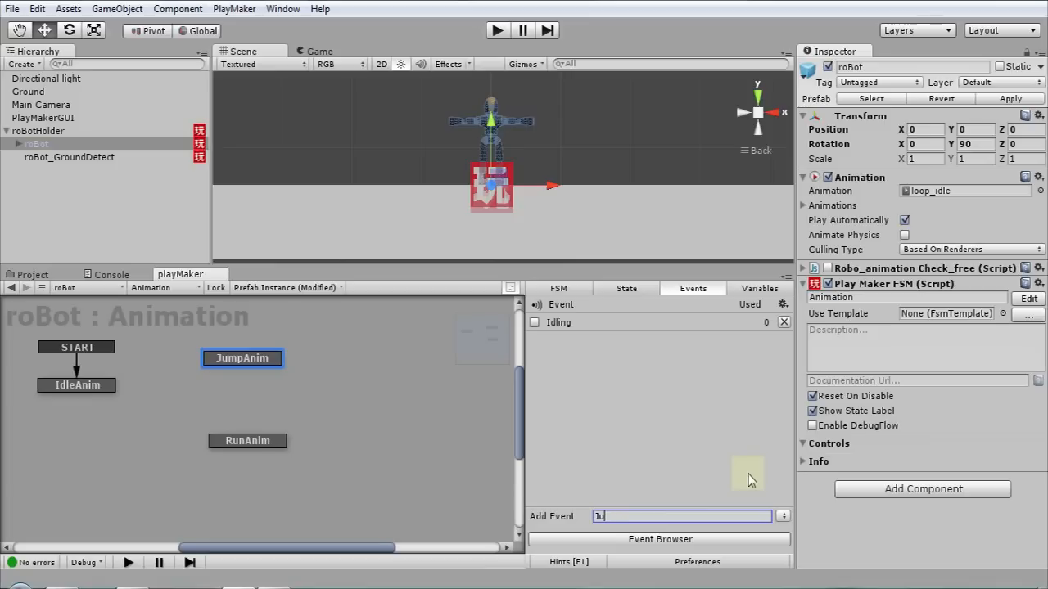
type("Jumping")
key("Return")
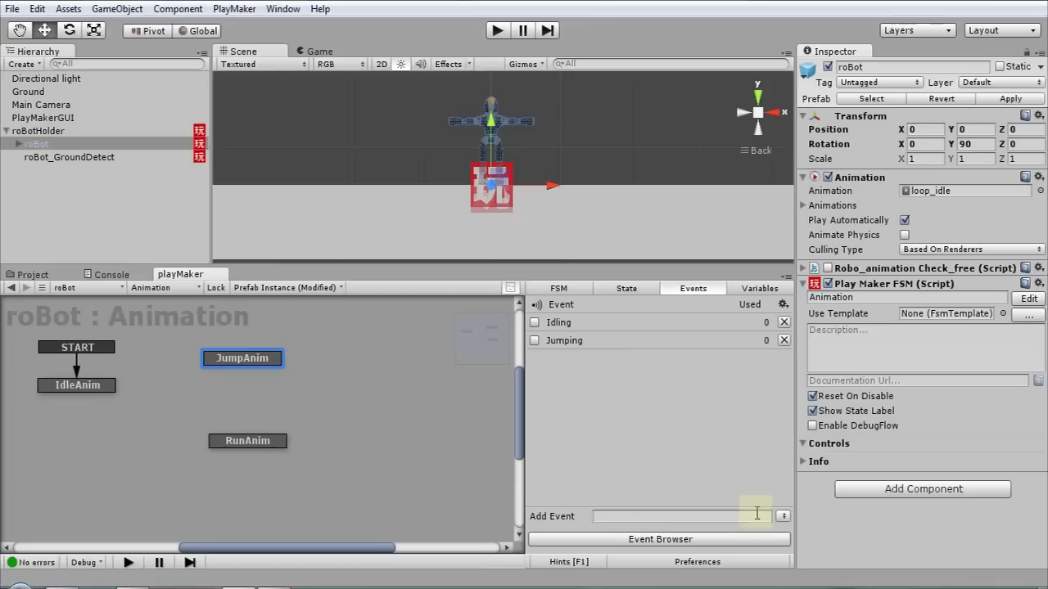
type("Running")
key("Return")
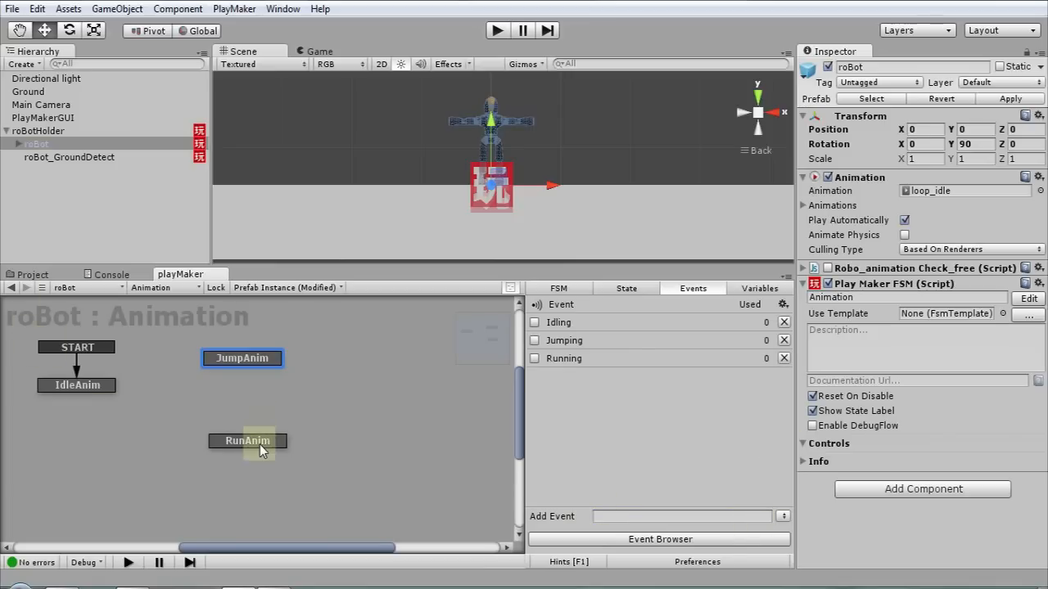
Step: Align the RunAnim and IdleAnim states and add Jumping and Running transitions to IdleAnim
left_click_drag(259, 448, 253, 450)
left_click_drag(89, 385, 92, 395)
right_click(92, 393)
mouse_move(123, 397)
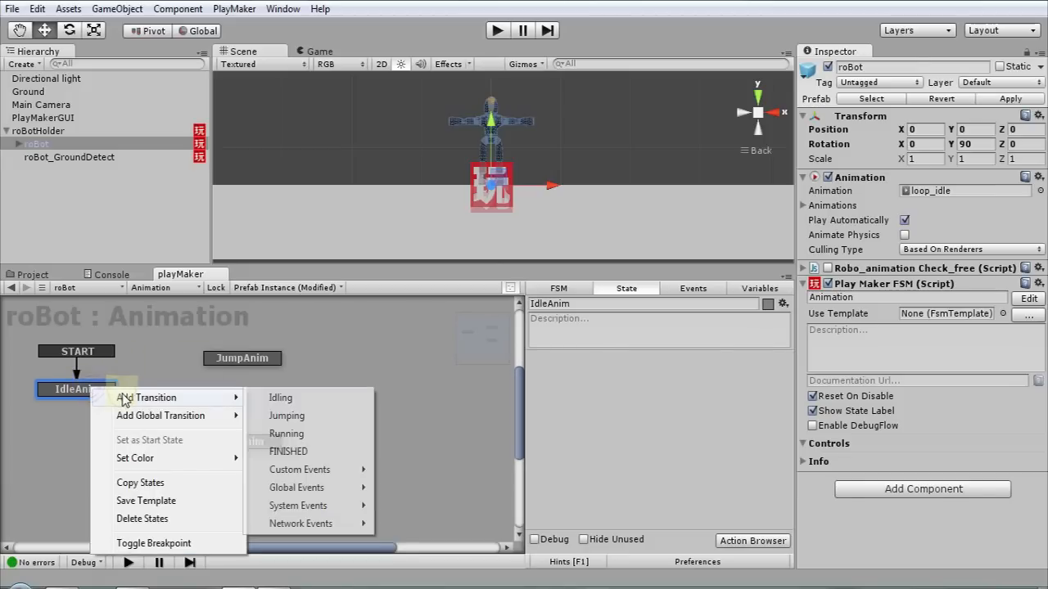
left_click(62, 396)
right_click(67, 388)
mouse_move(136, 399)
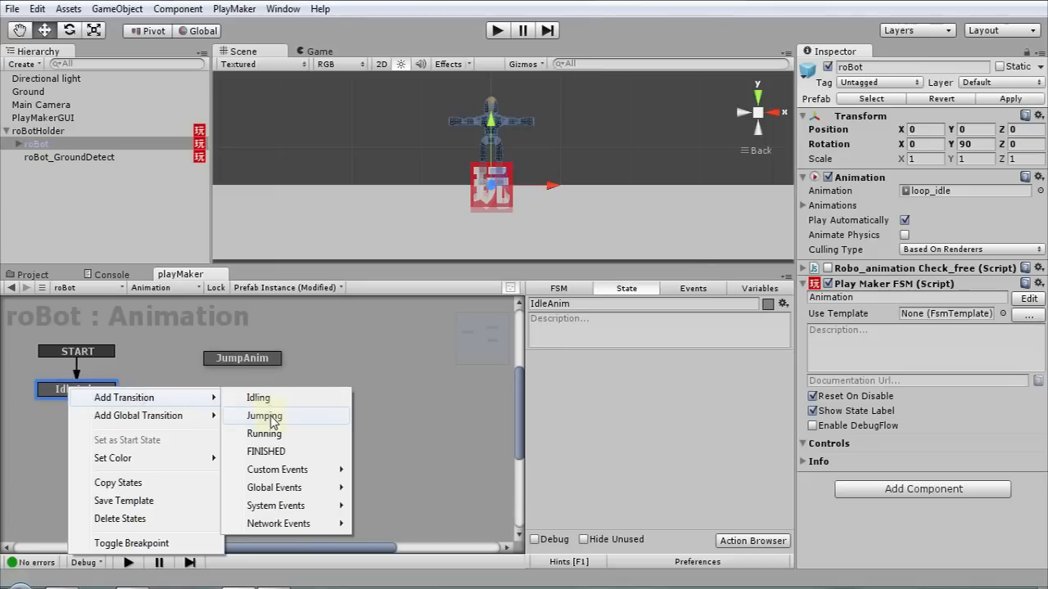
left_click(264, 416)
right_click(110, 396)
mouse_move(264, 404)
left_click(303, 437)
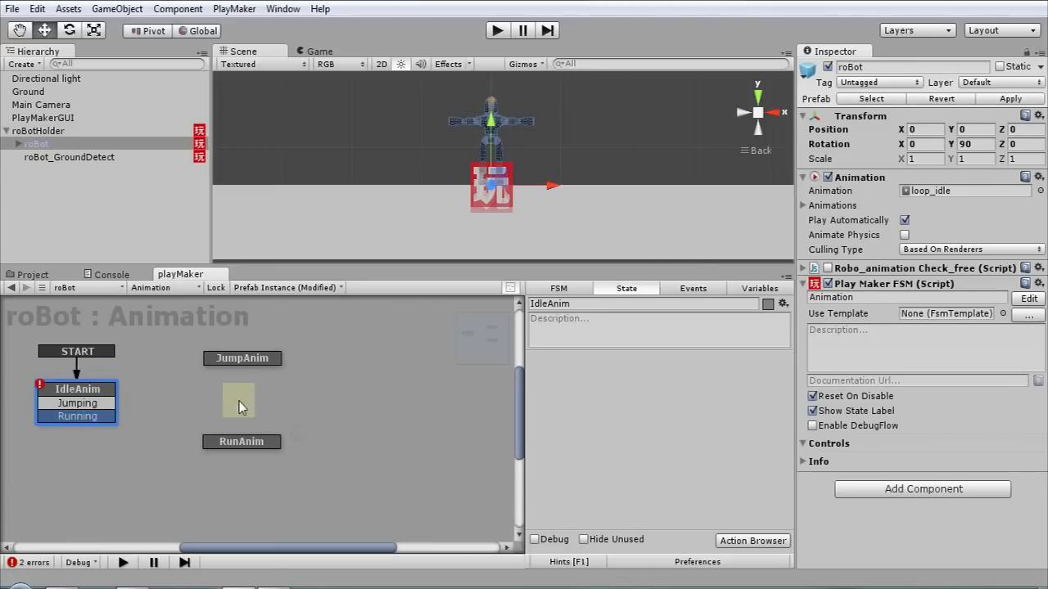
Step: Add a Running transition to the JumpAnim state
left_click(241, 364)
right_click(236, 359)
mouse_move(270, 373)
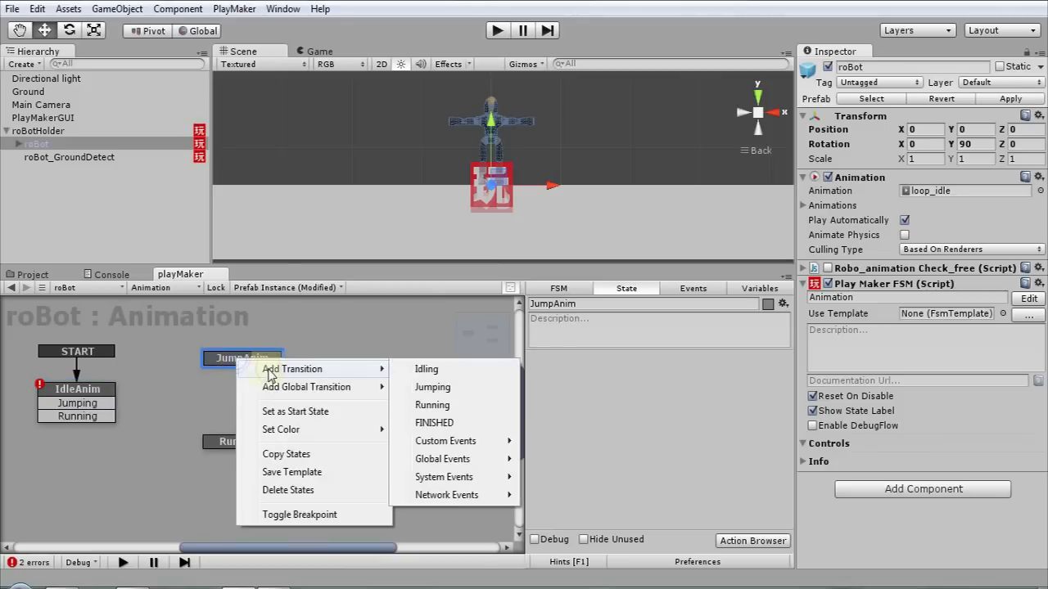
left_click(447, 408)
Step: Add Idling and Jumping transitions to RunAnim and move Jumping above Idling
left_click_drag(249, 442, 253, 459)
right_click(253, 459)
mouse_move(338, 297)
left_click(442, 296)
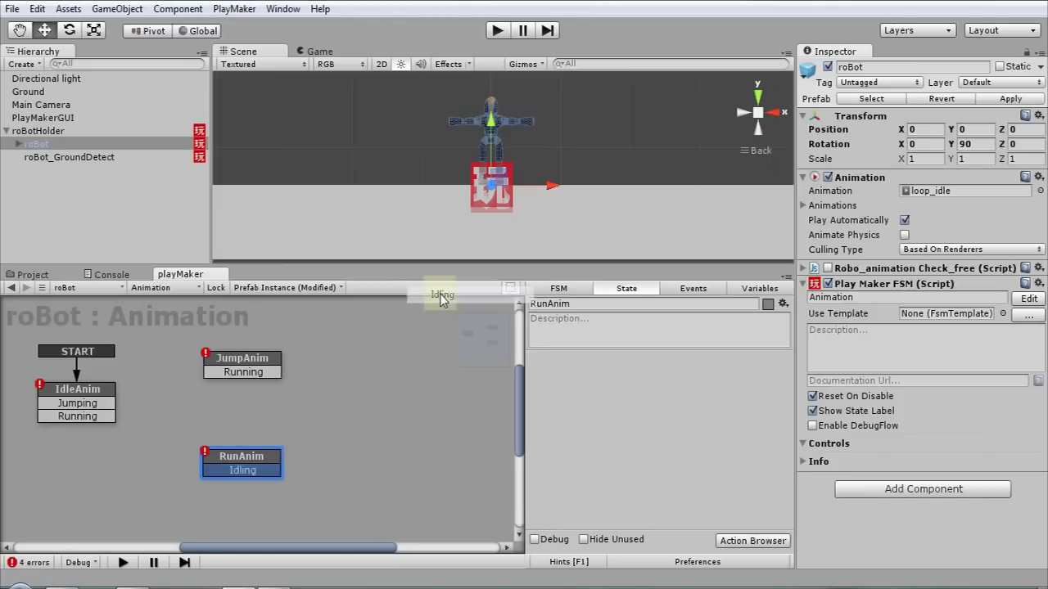
right_click(260, 457)
mouse_move(343, 293)
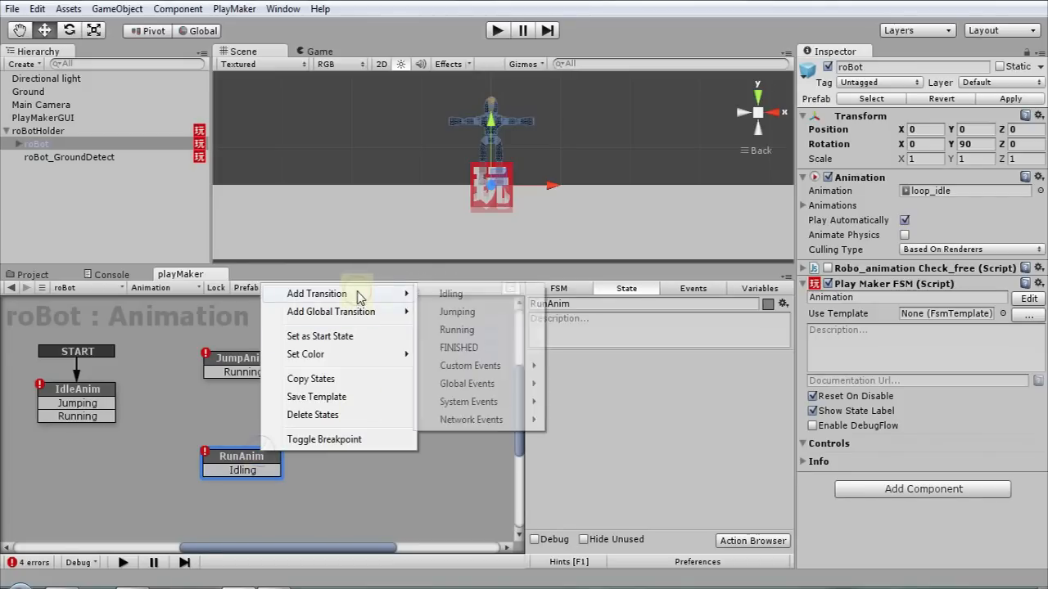
left_click(461, 314)
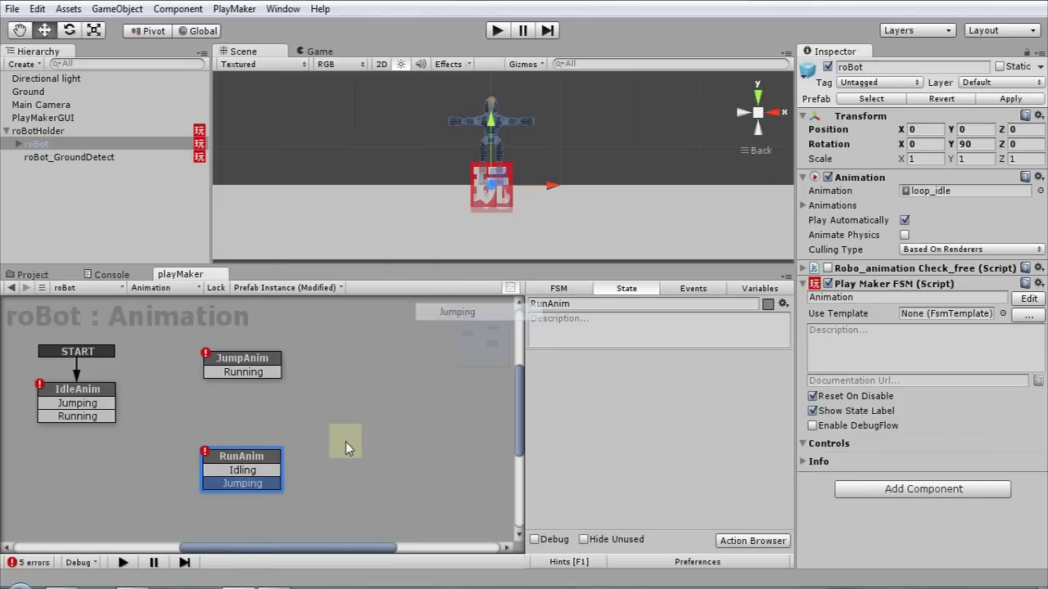
right_click(256, 488)
left_click(283, 410)
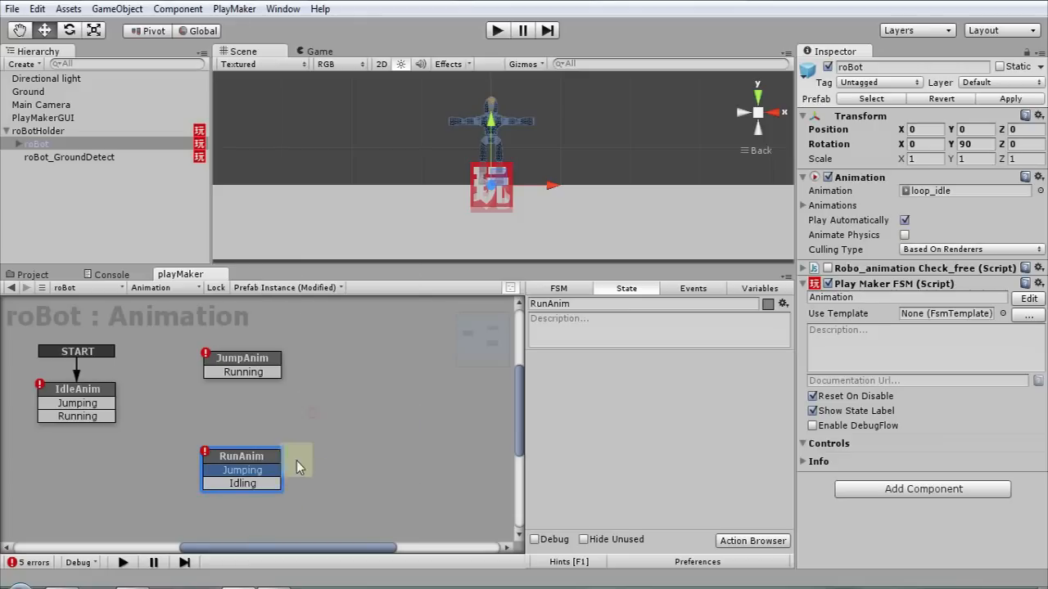
left_click(262, 518)
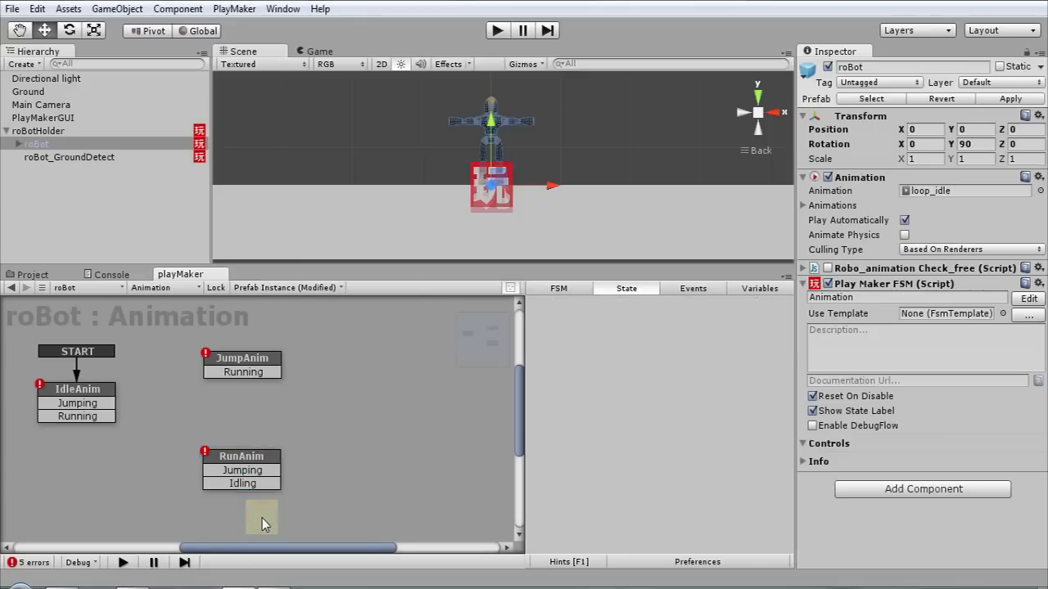
Step: Connect IdleAnim's Jumping transition to JumpAnim and its Running transition to RunAnim, and link RunAnim's Jumping transition to JumpAnim
left_click(106, 392)
left_click_drag(116, 407, 233, 365)
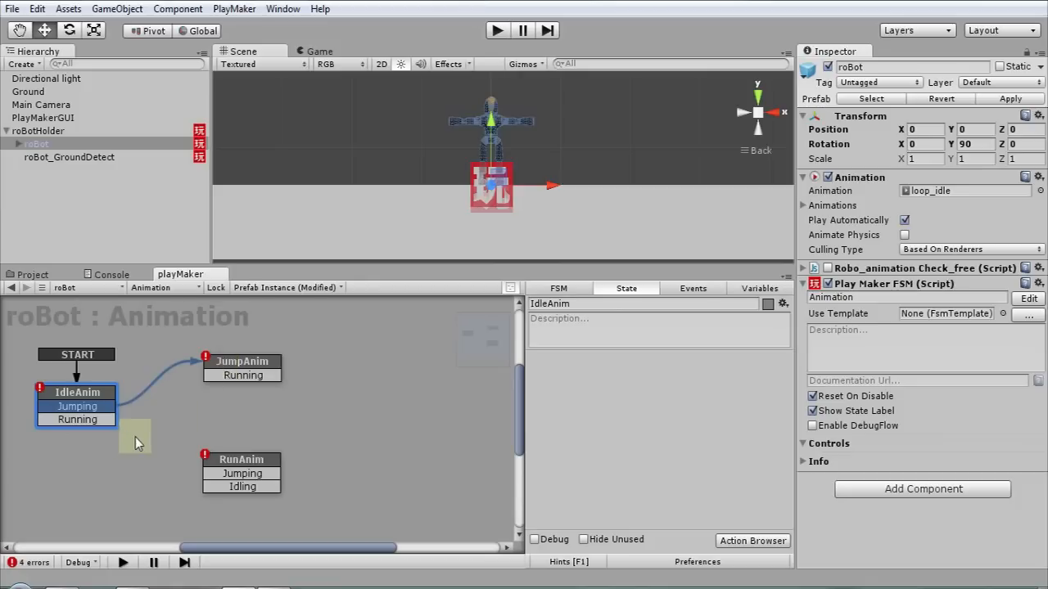
left_click_drag(108, 419, 132, 426)
left_click_drag(205, 463, 272, 378)
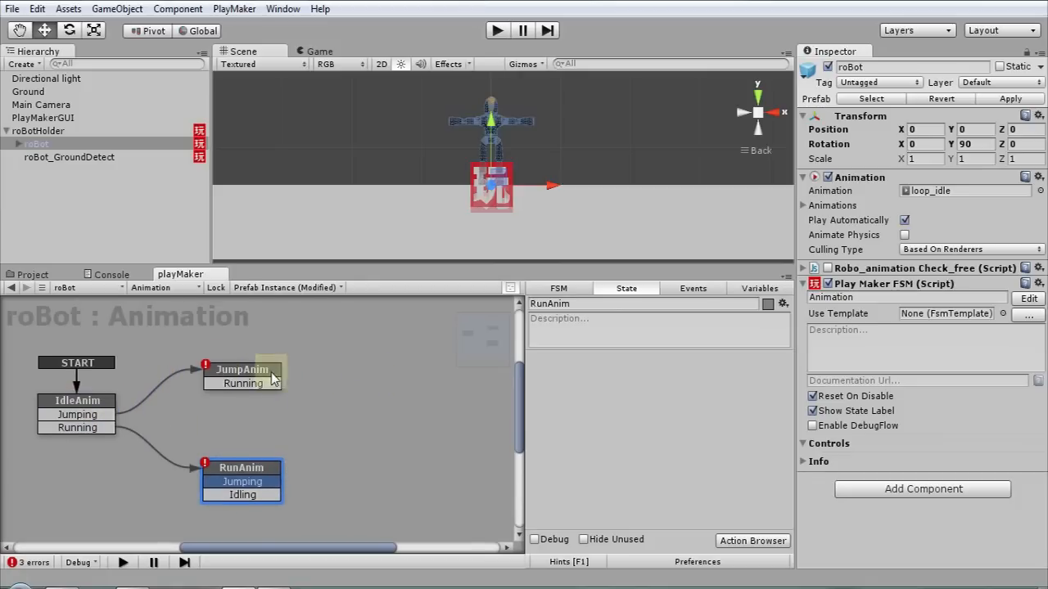
left_click_drag(301, 372, 299, 372)
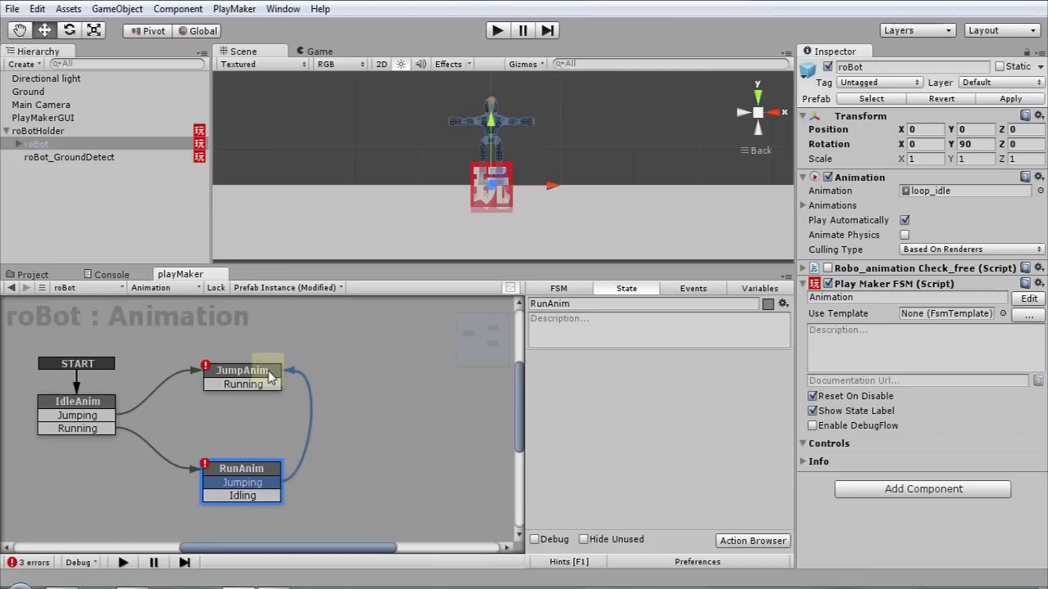
Step: Connect RunAnim's Idling transition to IdleAnim and JumpAnim's Running transition to RunAnim
left_click_drag(221, 496, 115, 434)
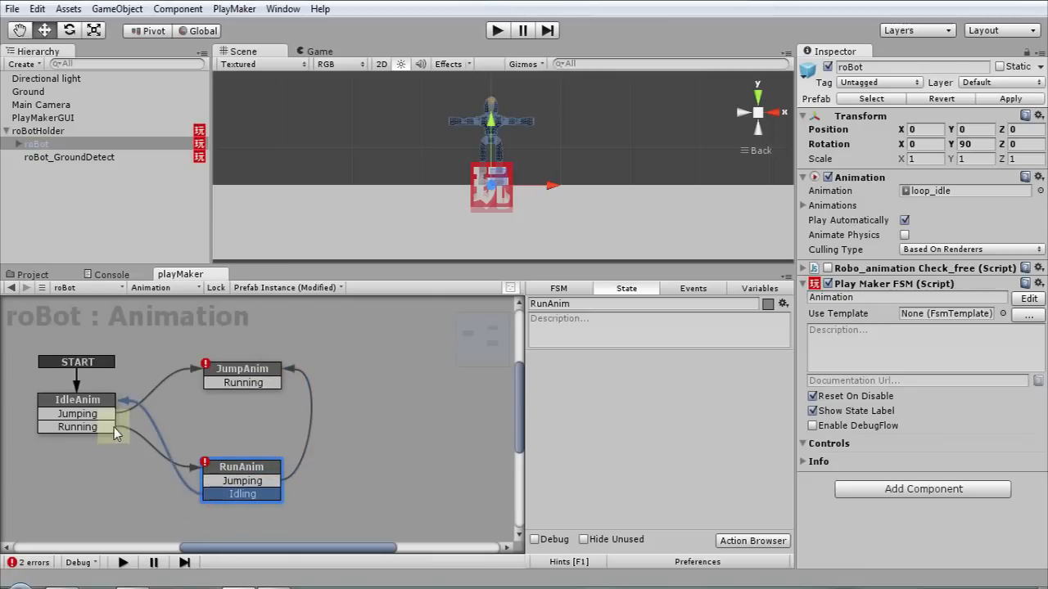
left_click(218, 374)
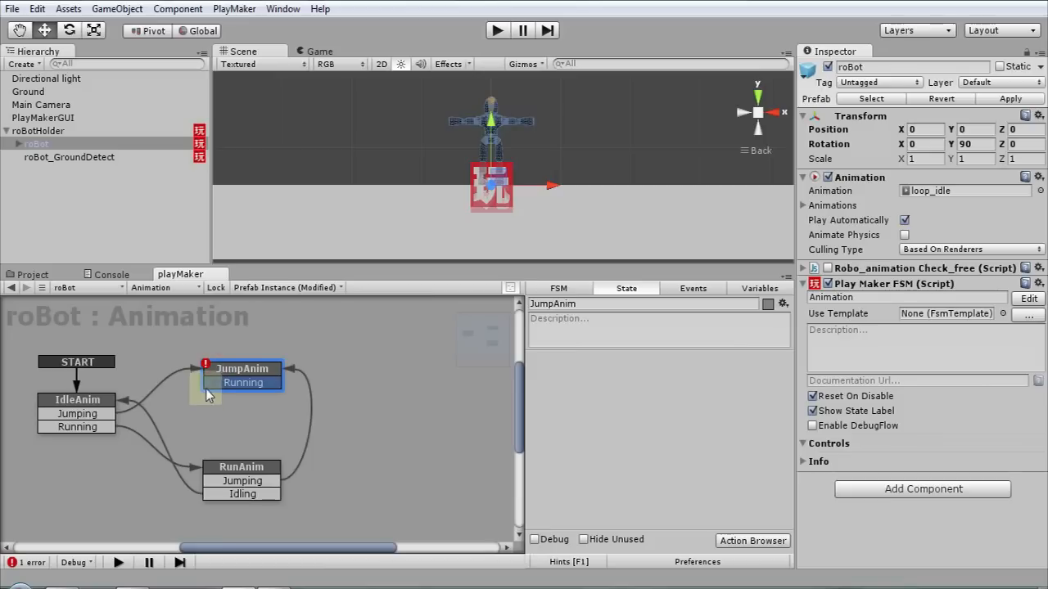
left_click_drag(207, 475, 209, 473)
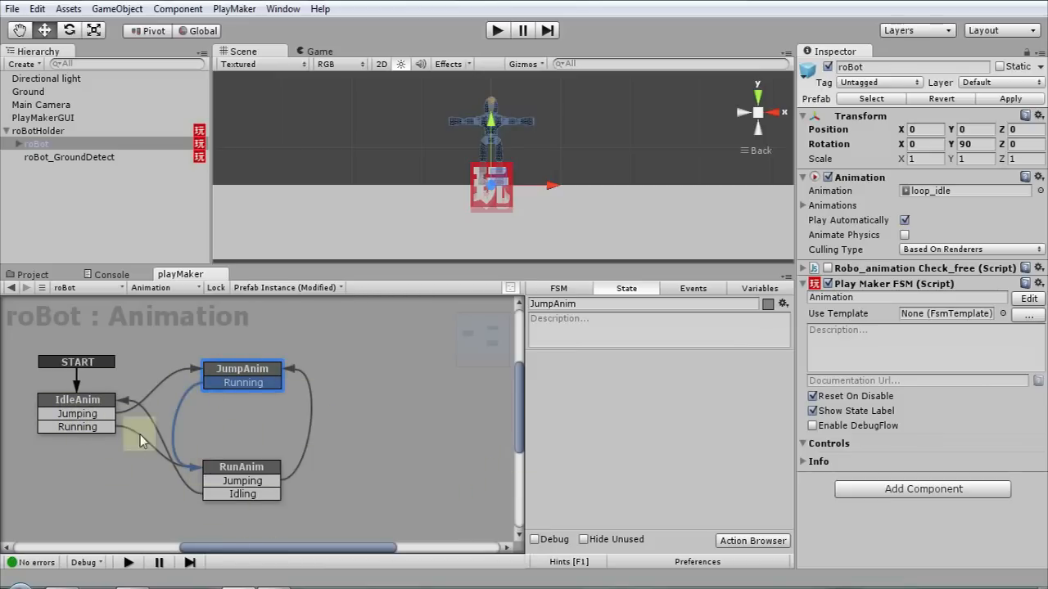
Step: Find the Bool Test action by searching for "bool" and add it to the IdleAnim state
left_click(85, 404)
left_click(752, 540)
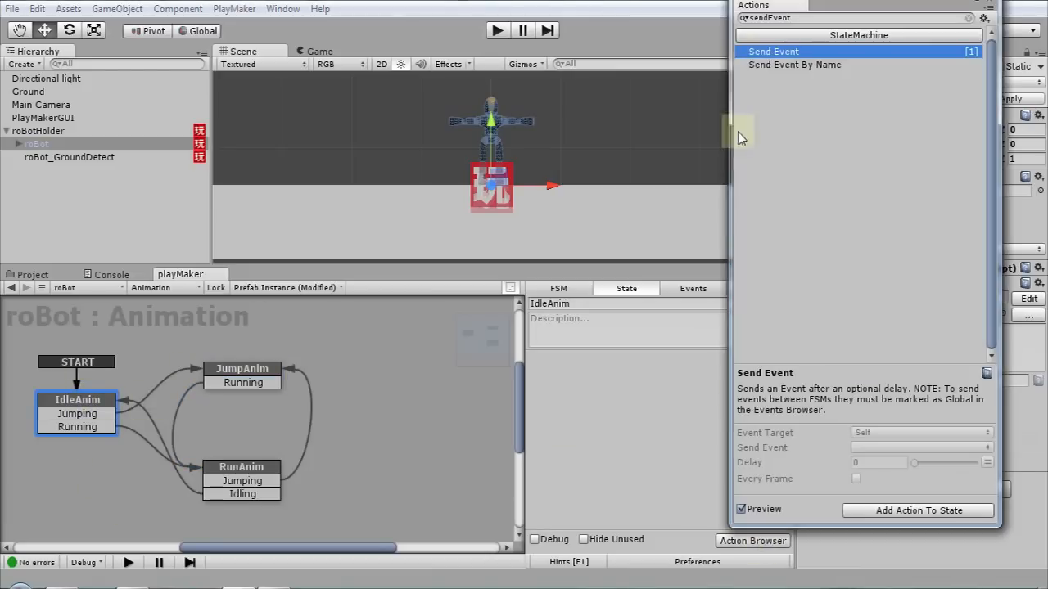
left_click(798, 16)
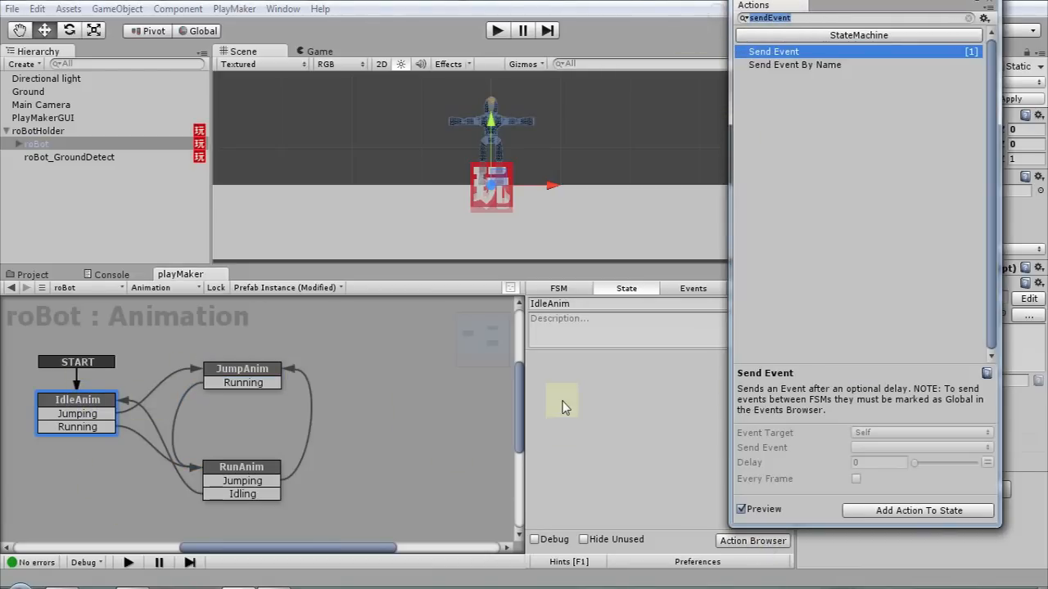
type("bool")
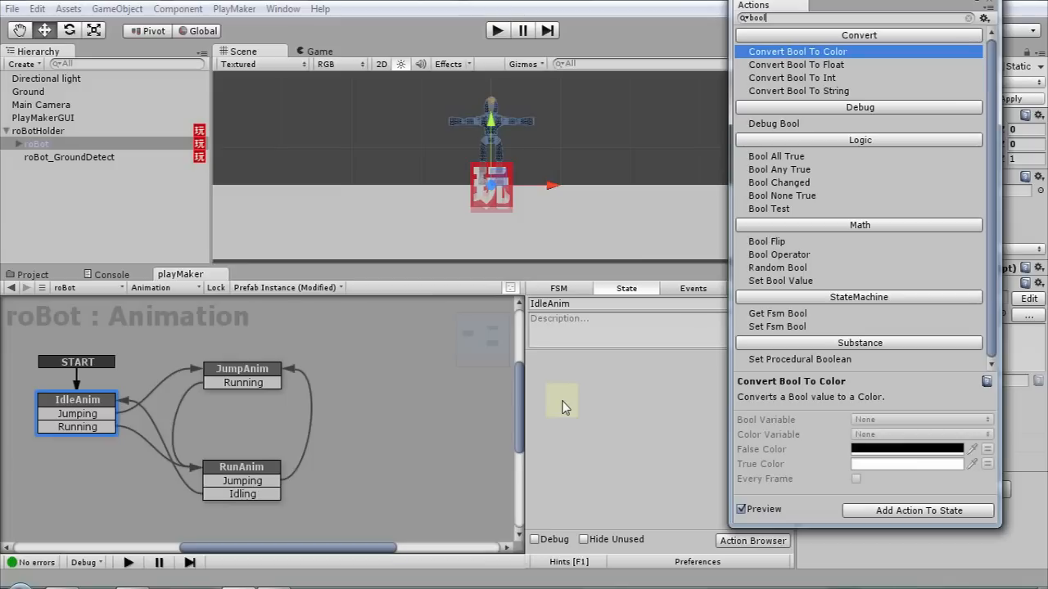
double_click(769, 210)
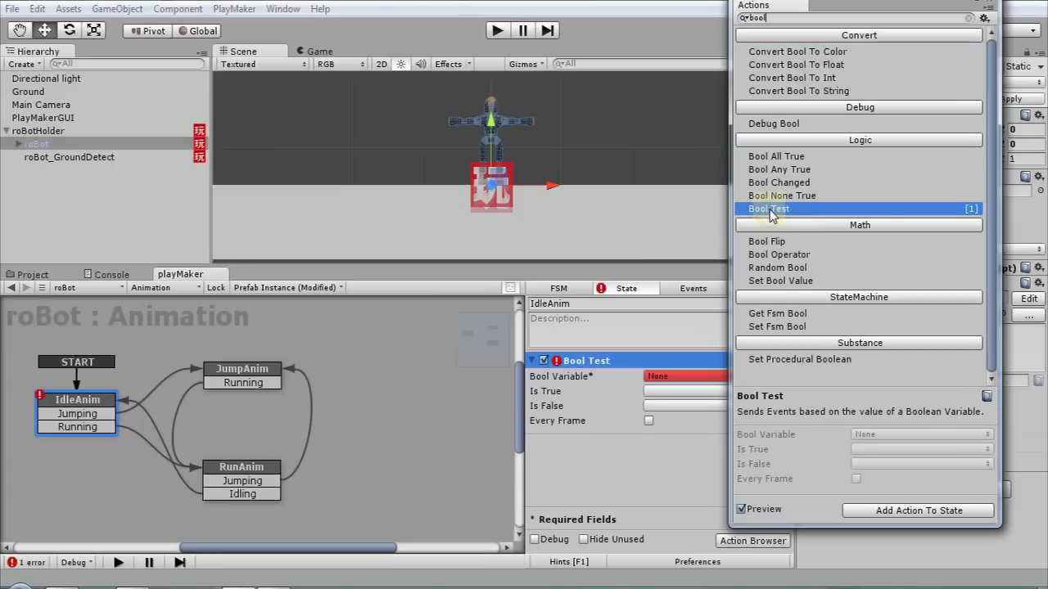
left_click(990, 5)
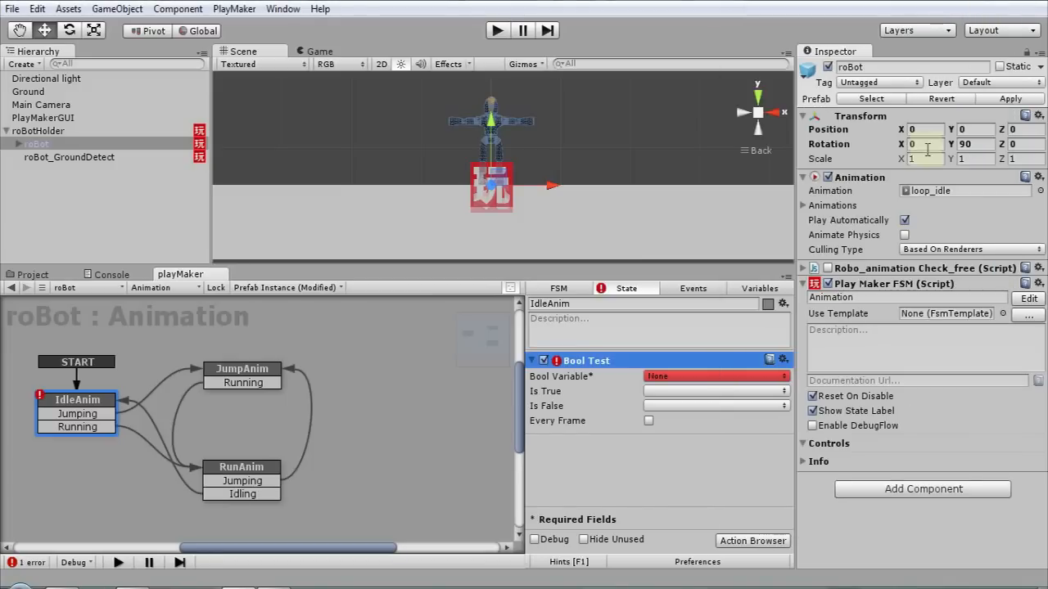
Step: Set IdleAnim's Bool Test to check the global isJumping every frame and send Jumping when it is true
left_click(655, 376)
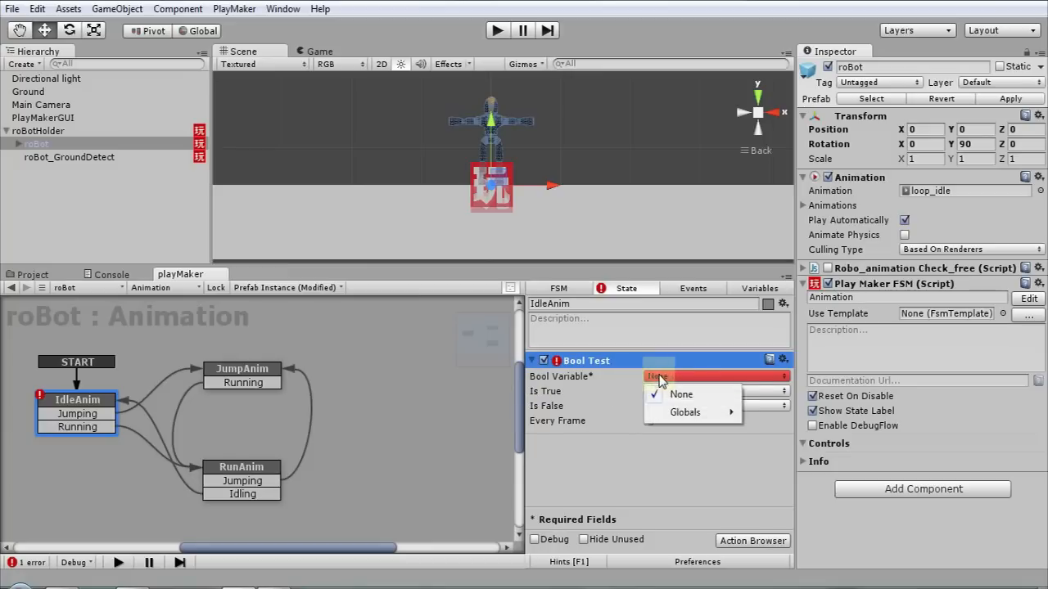
mouse_move(687, 415)
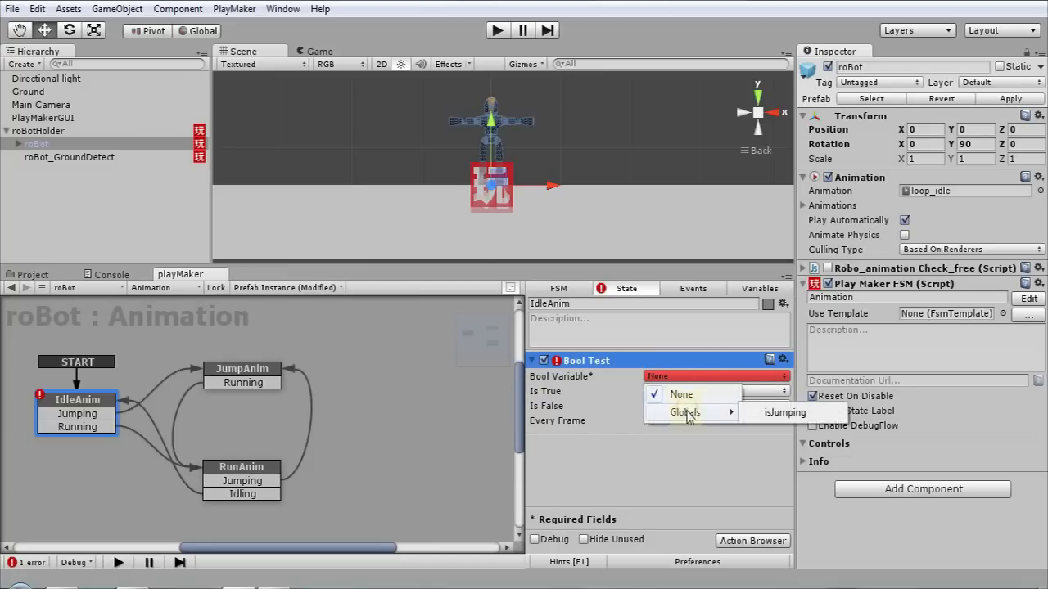
left_click(779, 416)
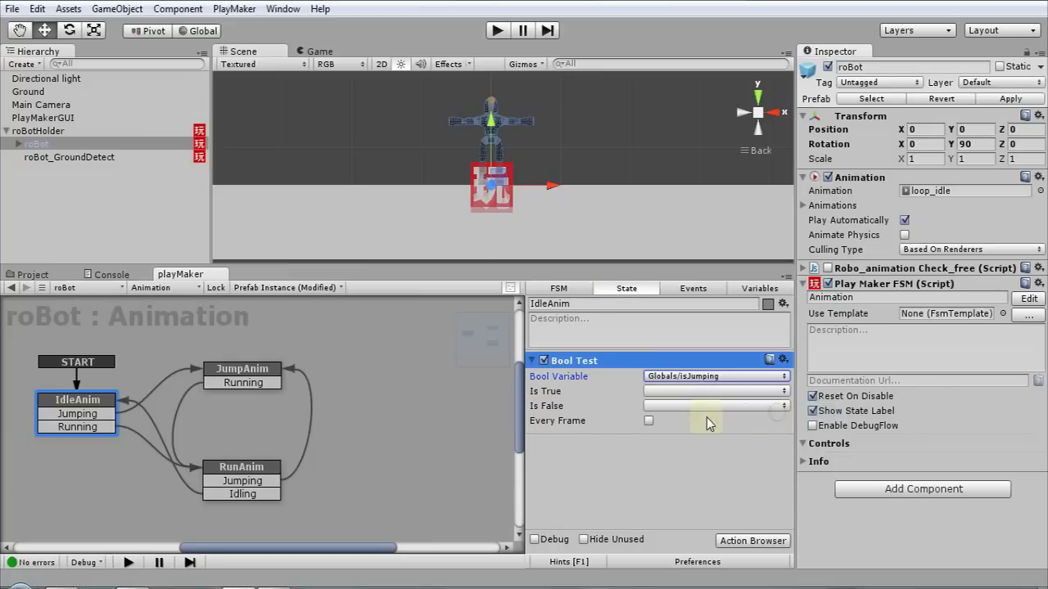
left_click(664, 392)
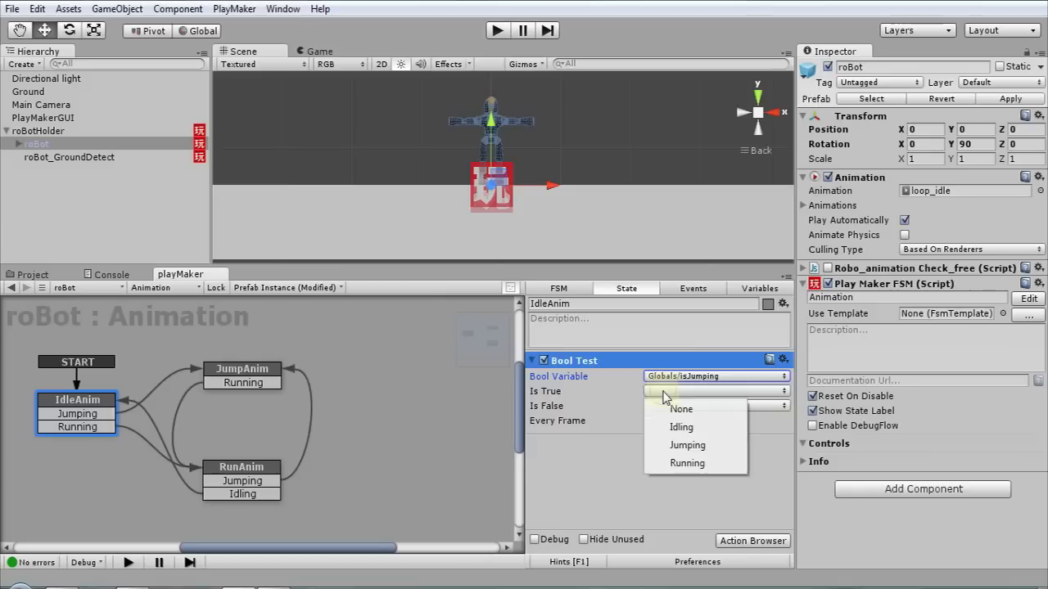
left_click(690, 446)
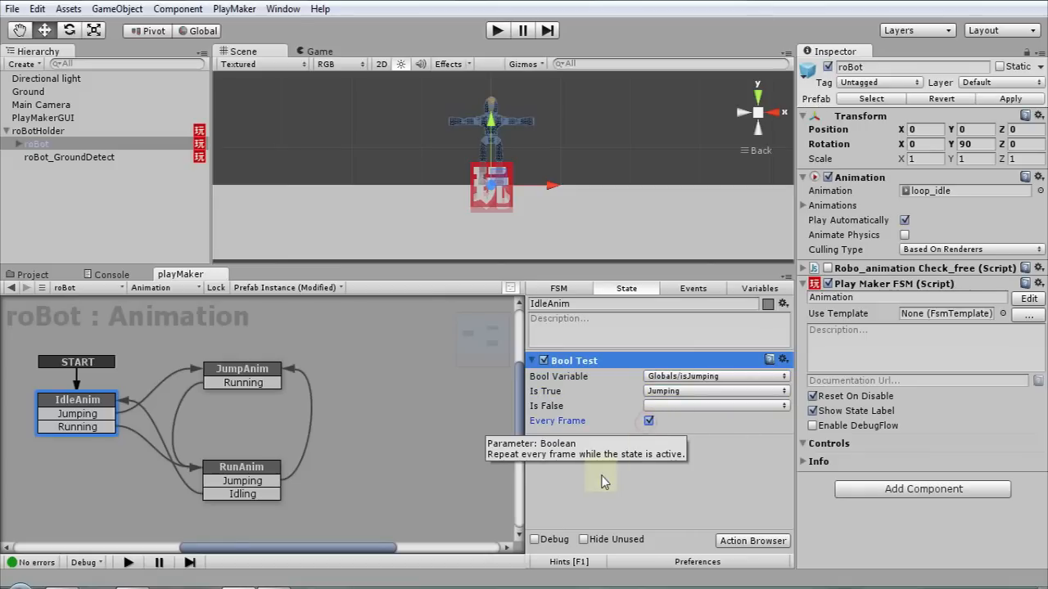
left_click(649, 422)
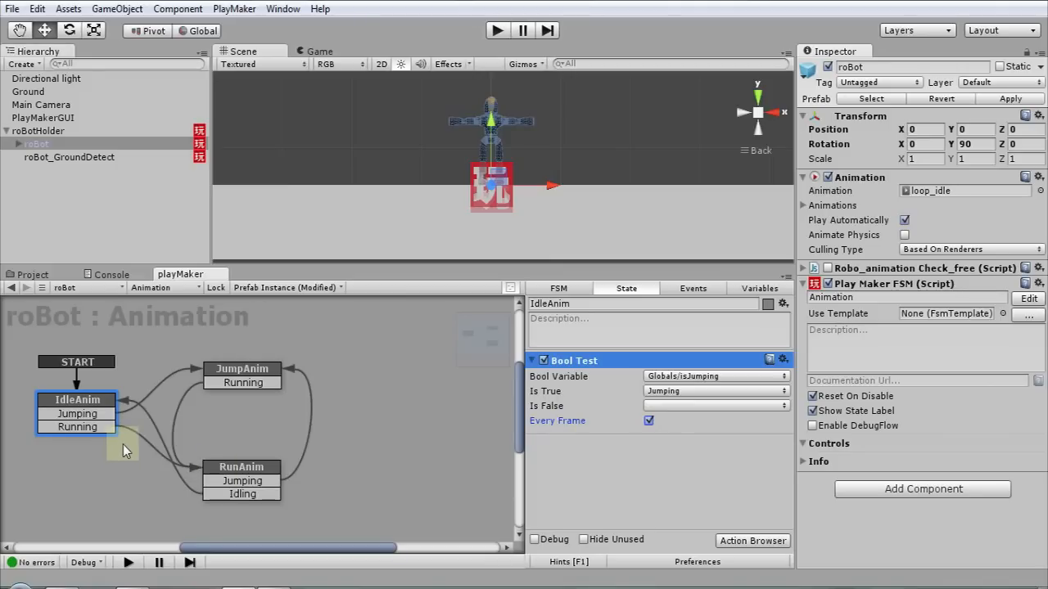
Step: Find Float Compare by searching for "float" and add it below Bool Test in the IdleAnim state
left_click(105, 400)
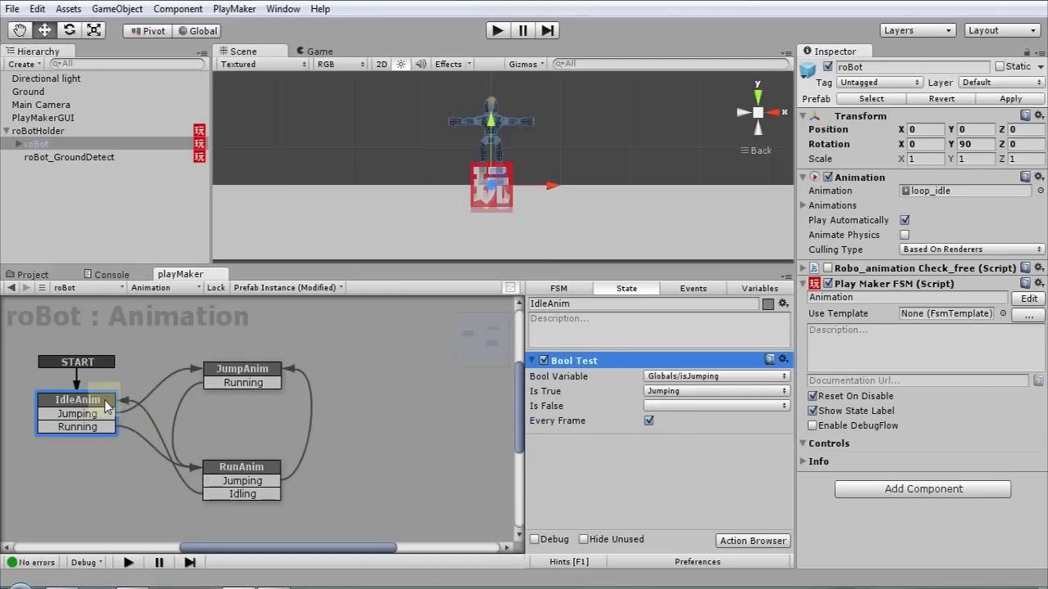
left_click(532, 361)
left_click(749, 541)
left_click(786, 18)
type("float")
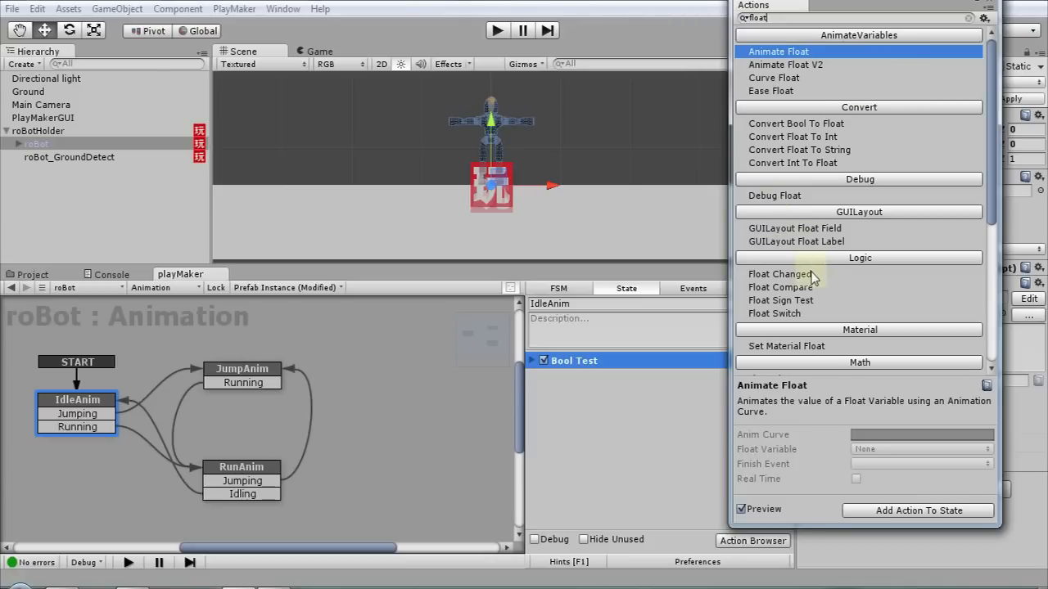
left_click_drag(781, 287, 615, 423)
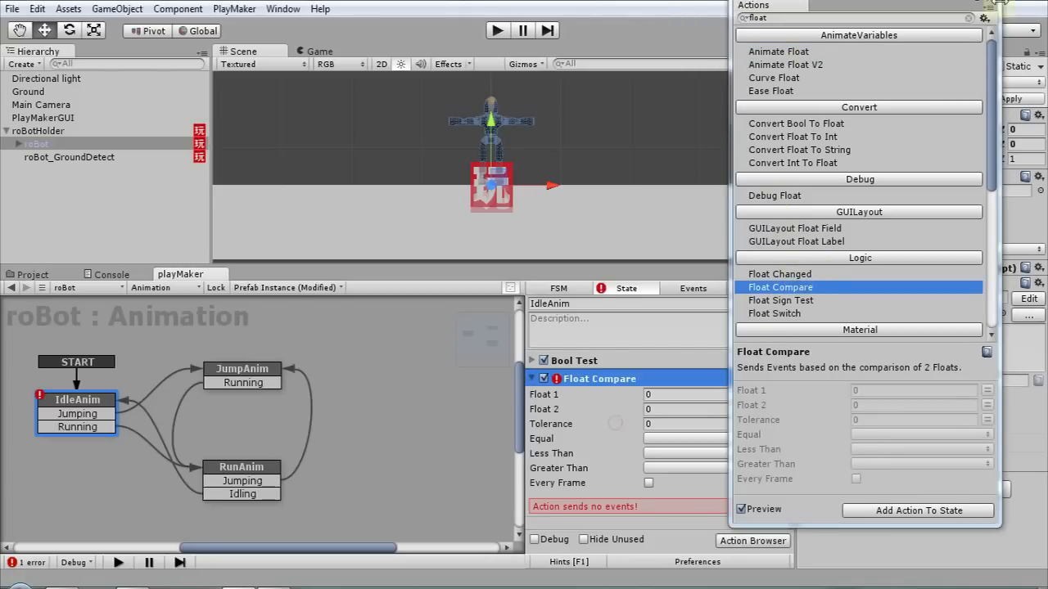
left_click(982, 2)
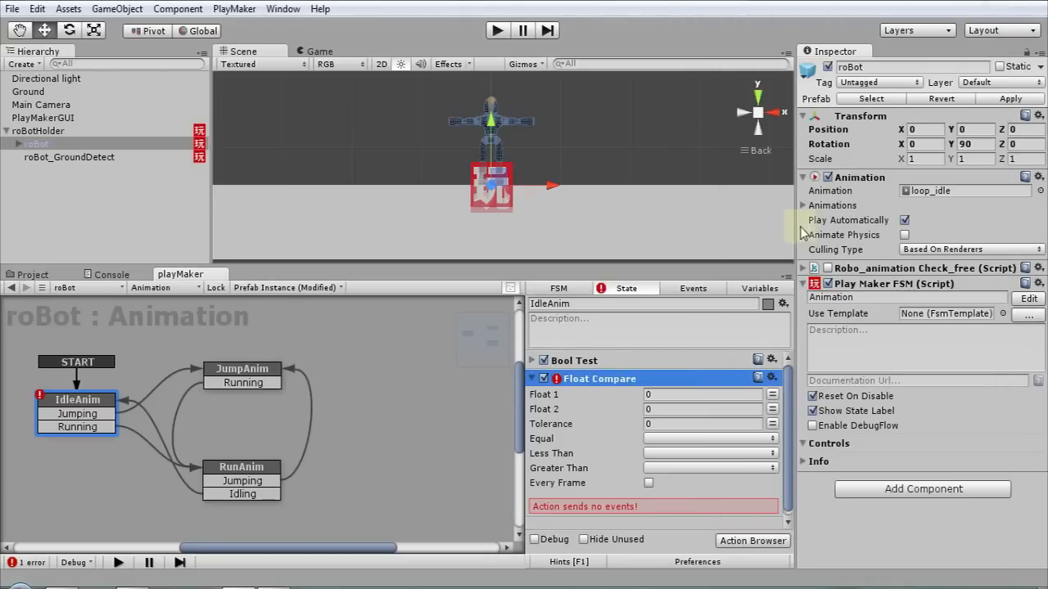
Step: Set Float 1 of IdleAnim's Float Compare to the global variable horizontalAxis
left_click(772, 396)
left_click(679, 395)
mouse_move(691, 431)
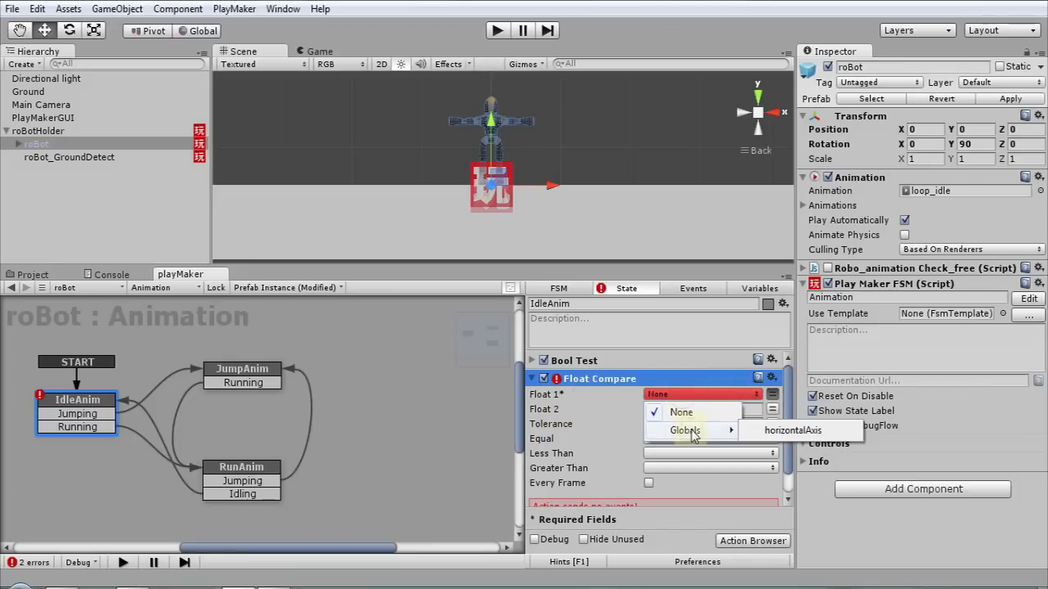
left_click(761, 432)
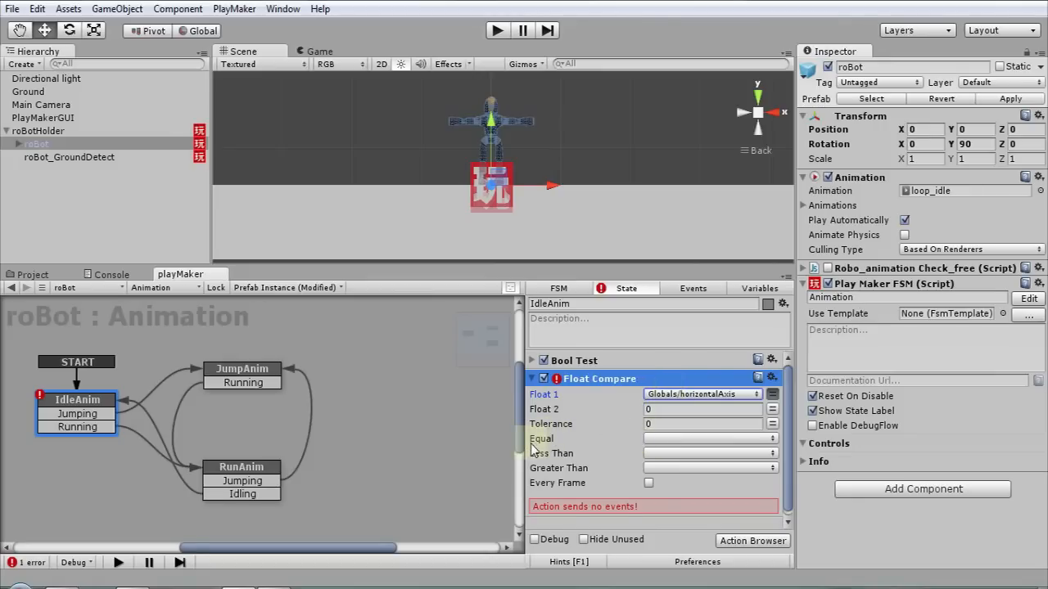
left_click(661, 442)
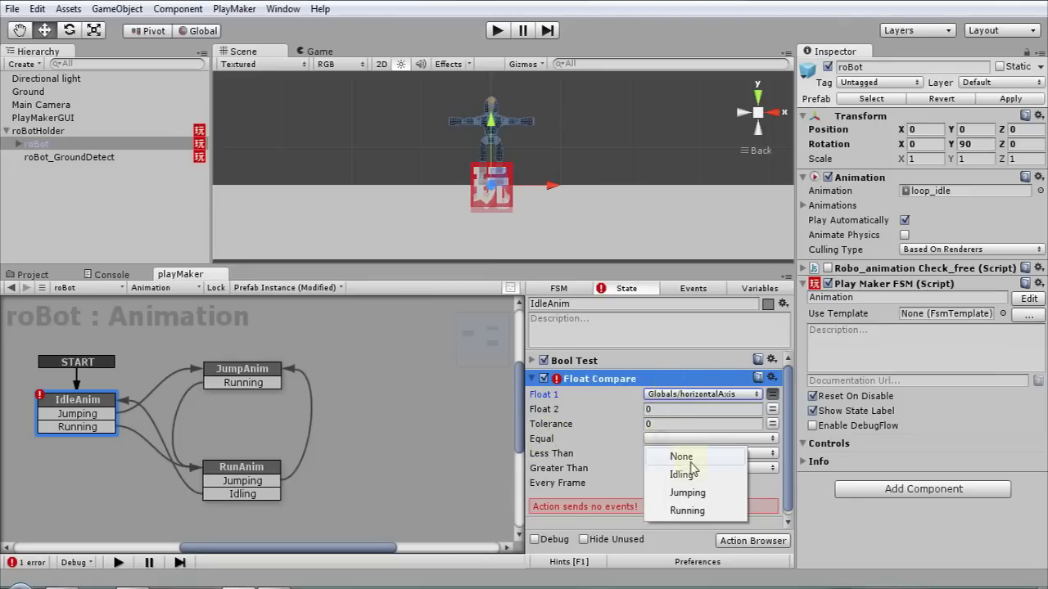
left_click(556, 456)
left_click(661, 455)
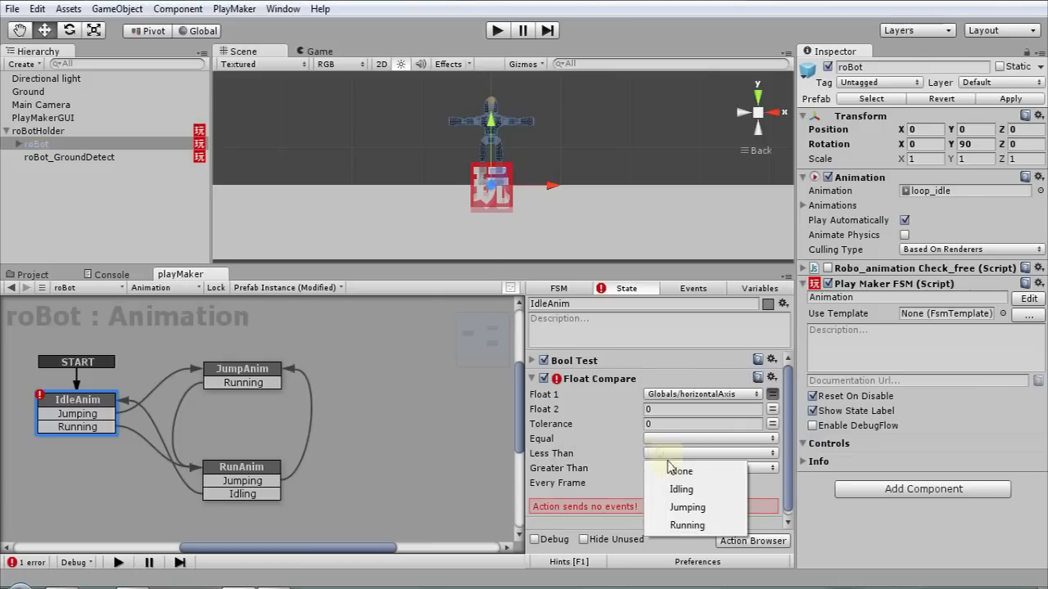
left_click(564, 459)
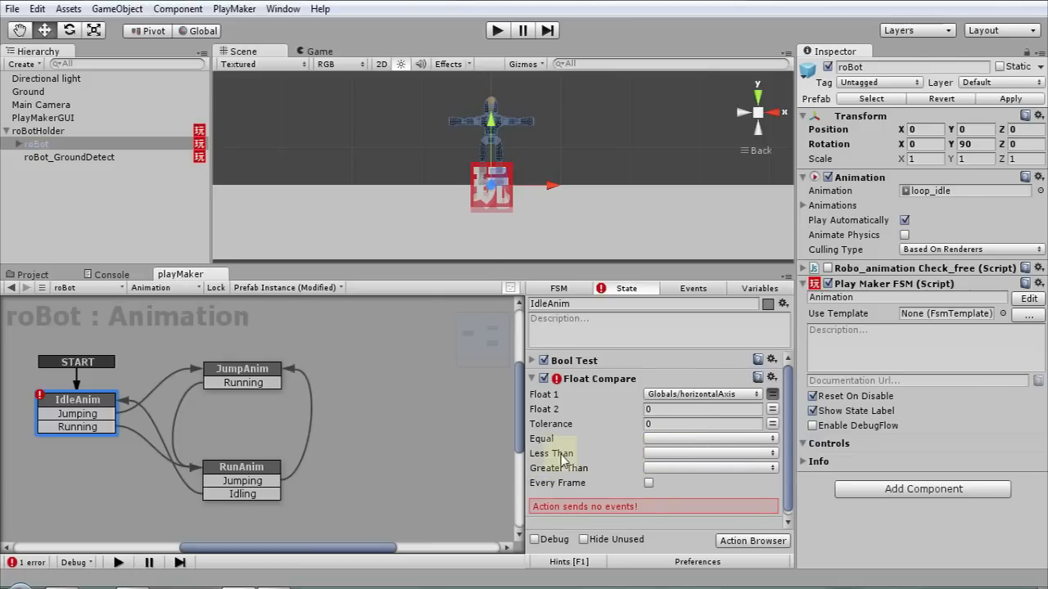
Step: Set IdleAnim's Float Compare to send Running for both Less Than and Greater Than, checking every frame
left_click(673, 461)
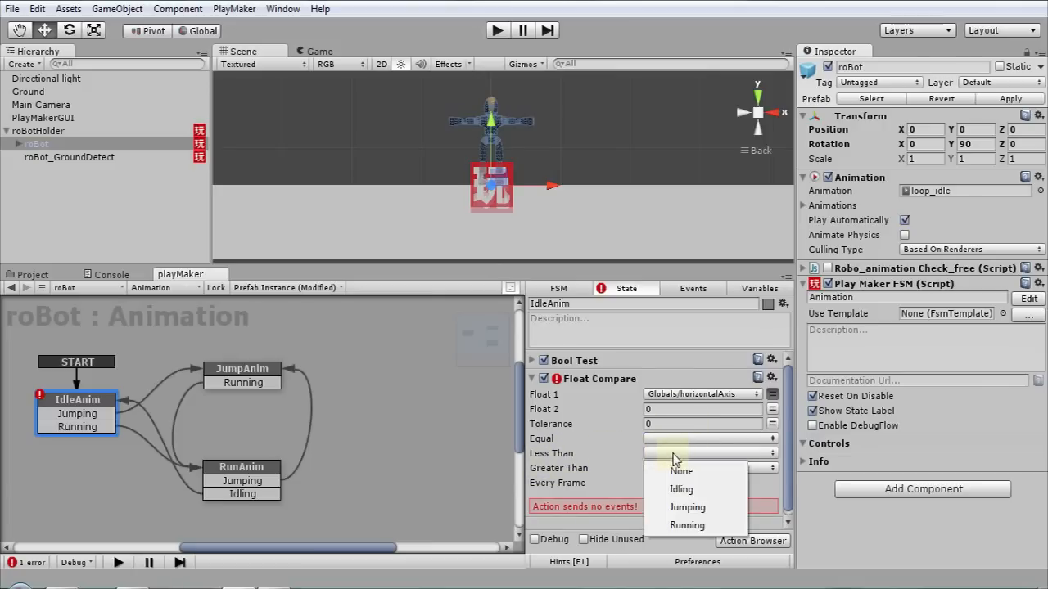
left_click(684, 524)
left_click(655, 468)
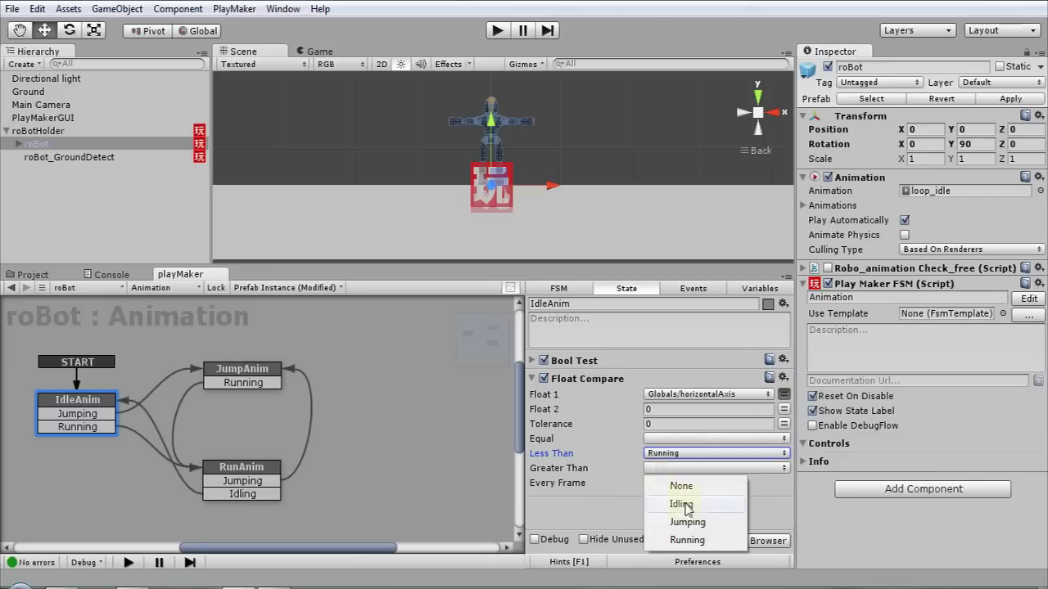
left_click(692, 541)
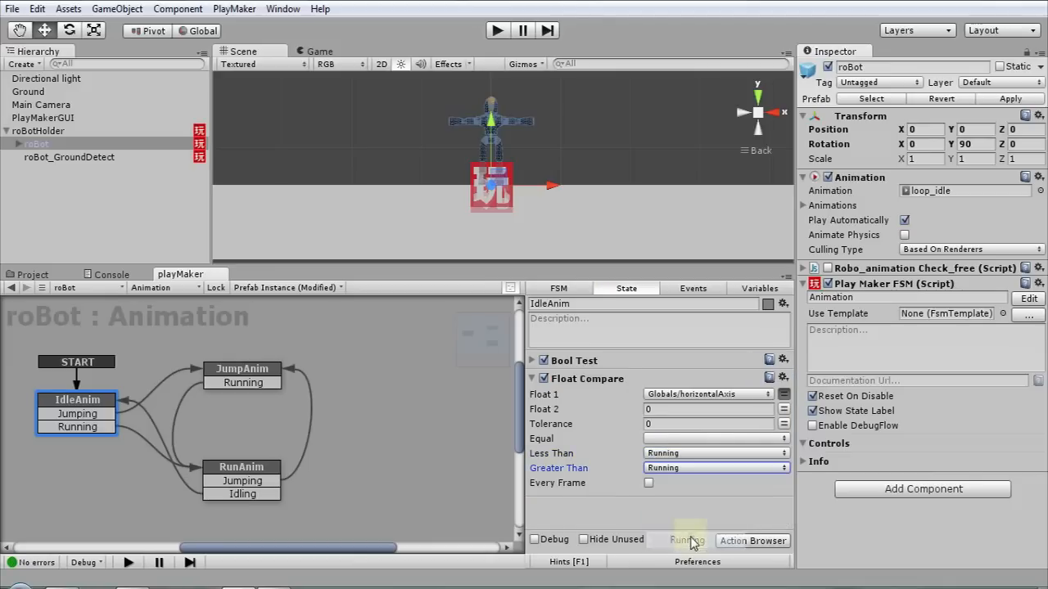
left_click(647, 483)
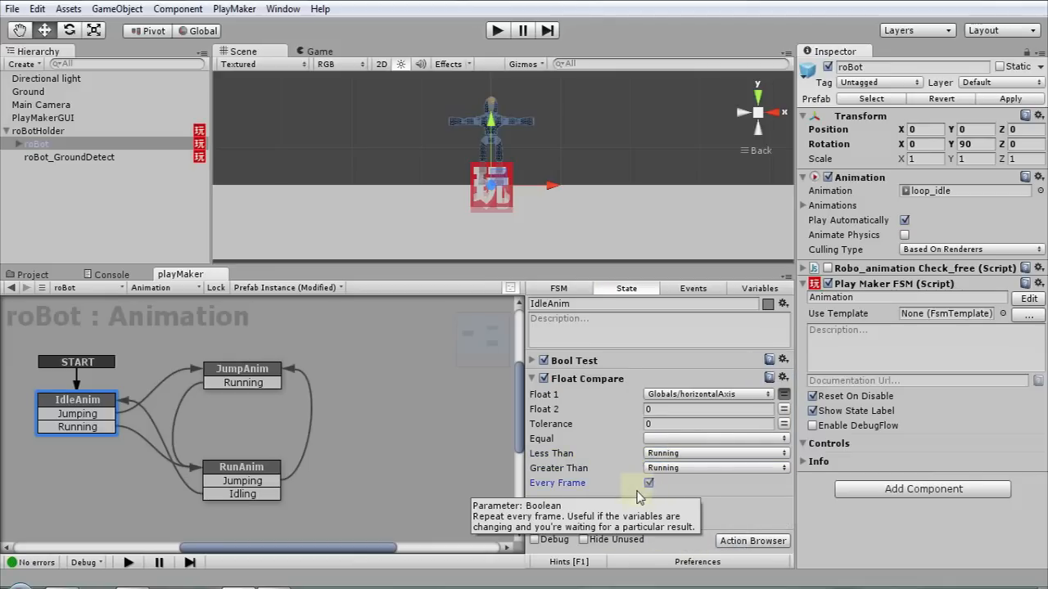
left_click(532, 378)
Step: Copy the Bool Test and Float Compare actions from IdleAnim and paste them into the RunAnim state
left_click(532, 361)
left_click(532, 361)
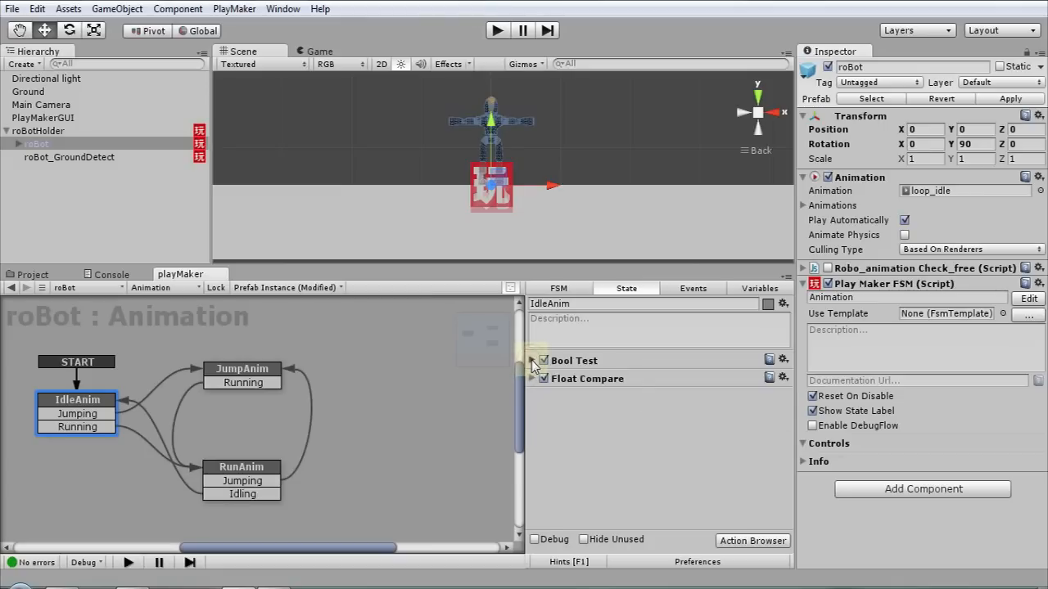
left_click(532, 361)
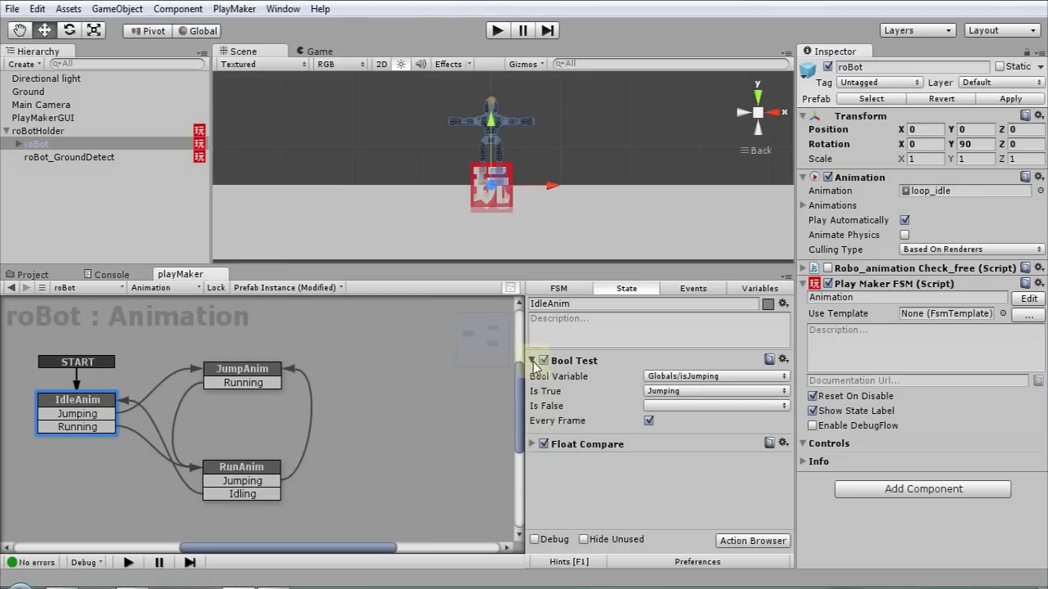
left_click(532, 361)
left_click(569, 361)
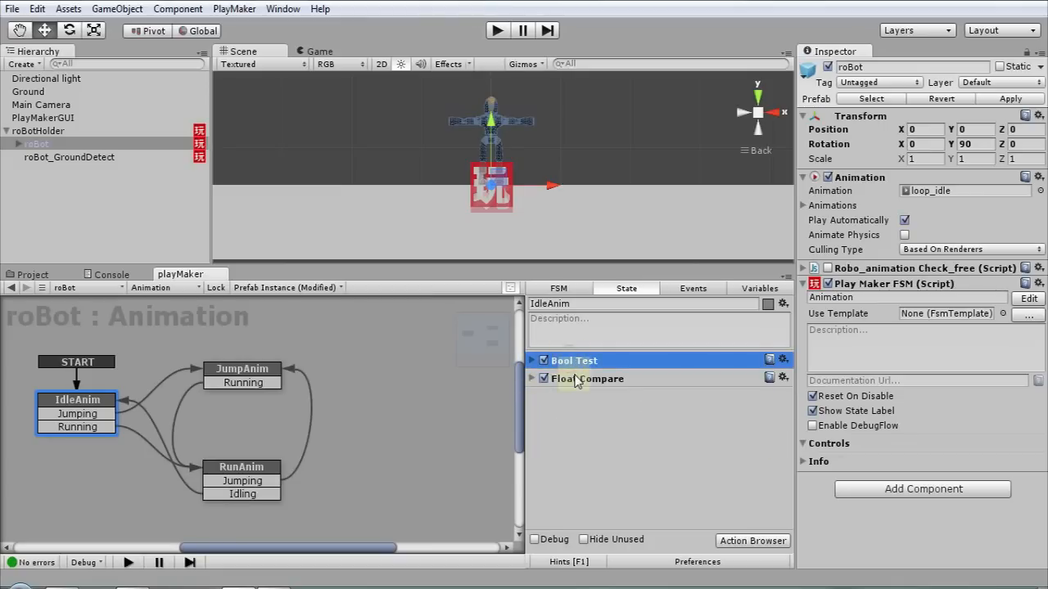
left_click(577, 379, "shift")
right_click(577, 383)
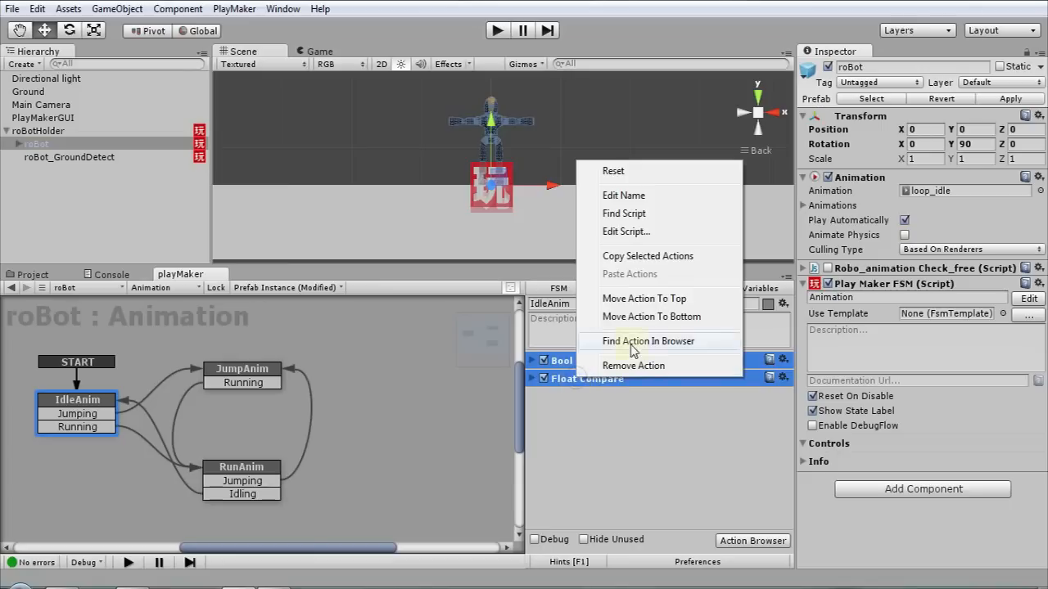
left_click(643, 257)
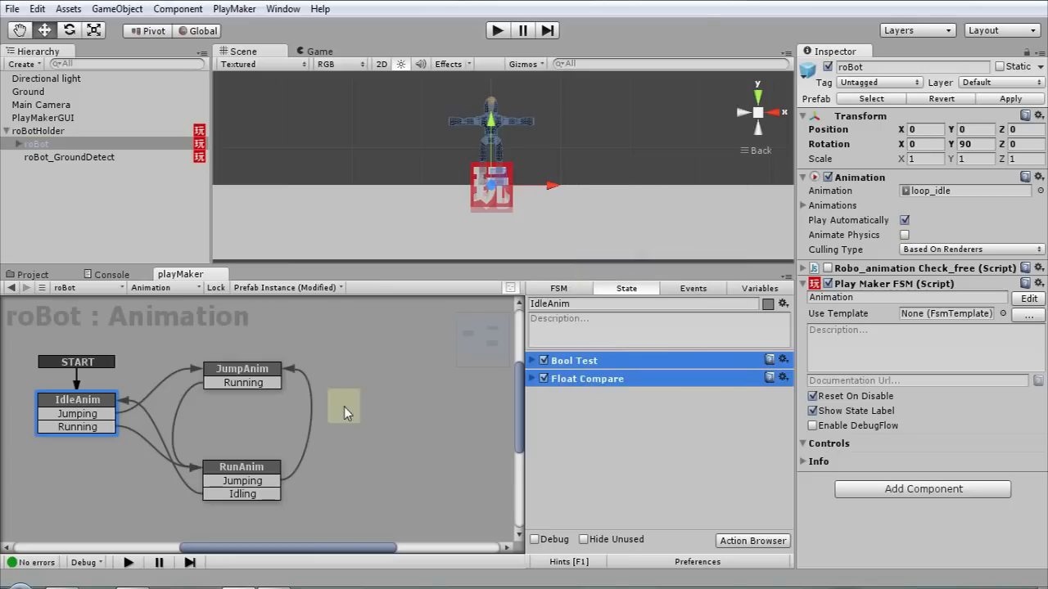
left_click(256, 468)
right_click(566, 368)
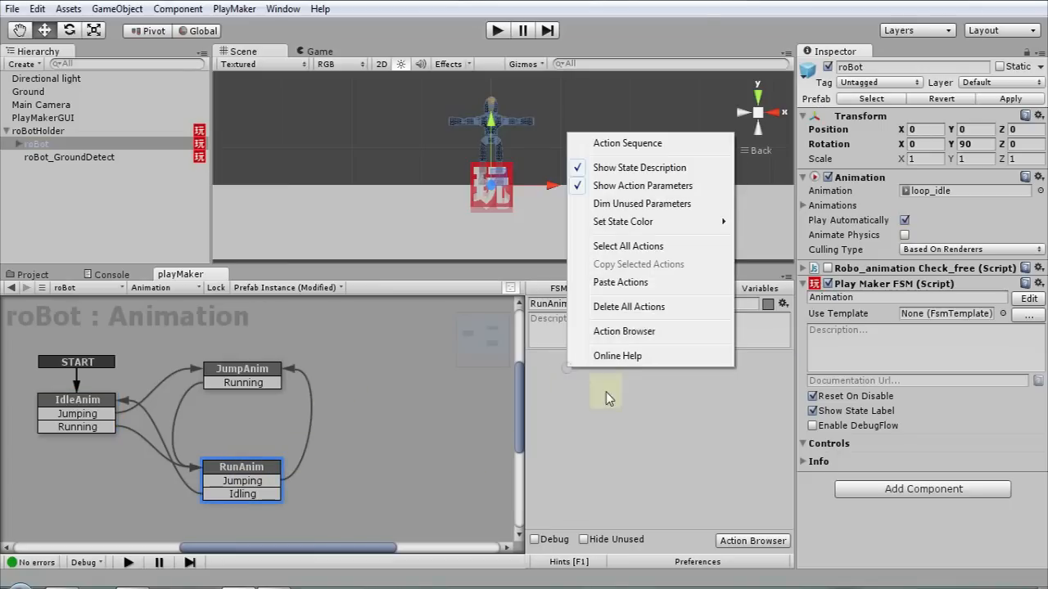
left_click(612, 346)
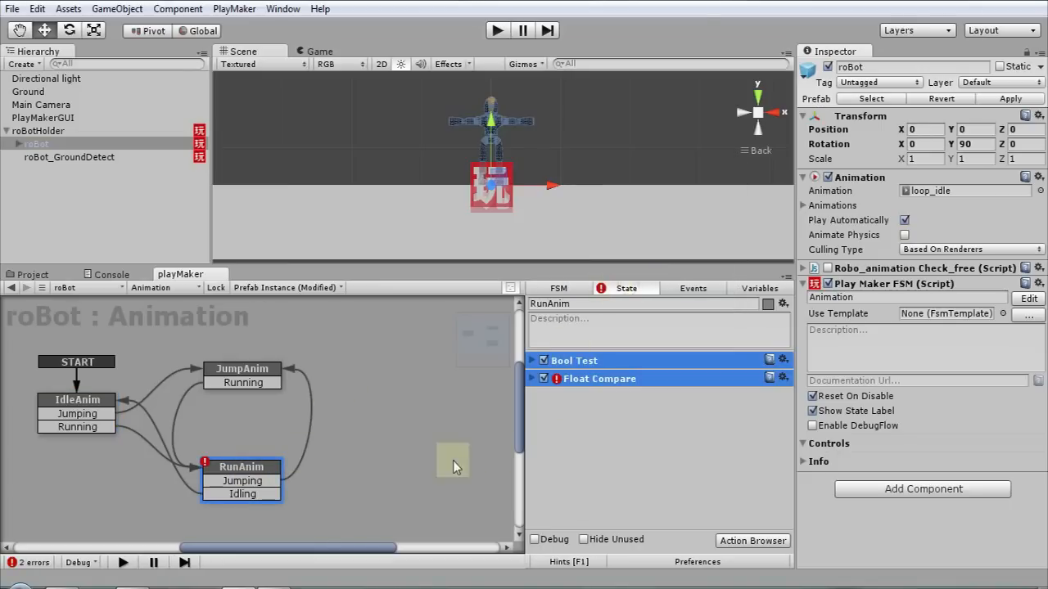
Step: Set RunAnim's Float Compare to send Idling on Equal and no event for Less Than or Greater Than, then review its Bool Test
left_click(531, 379)
left_click(683, 455)
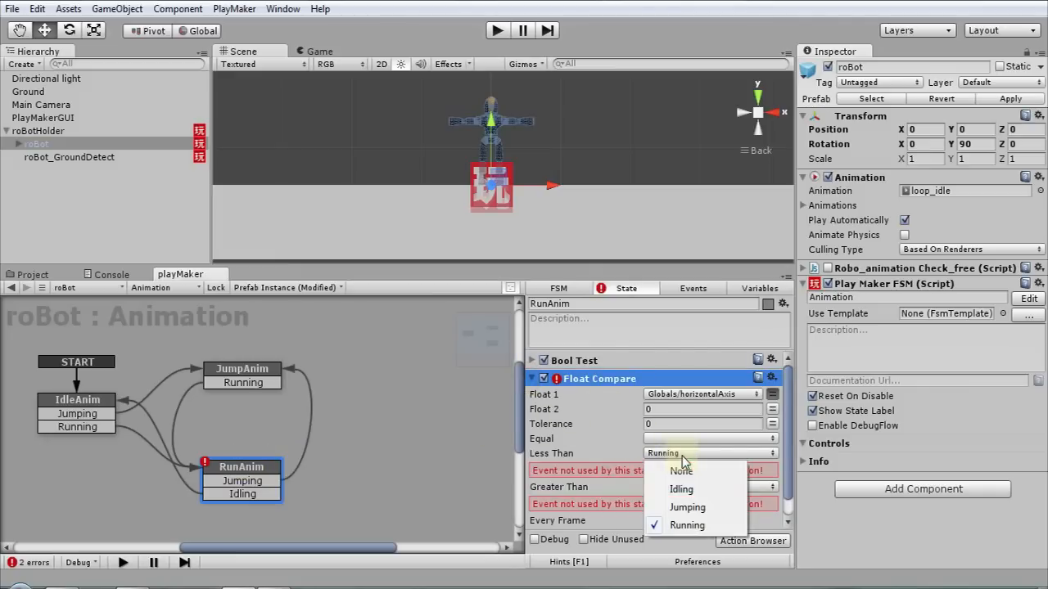
left_click(681, 472)
left_click(688, 468)
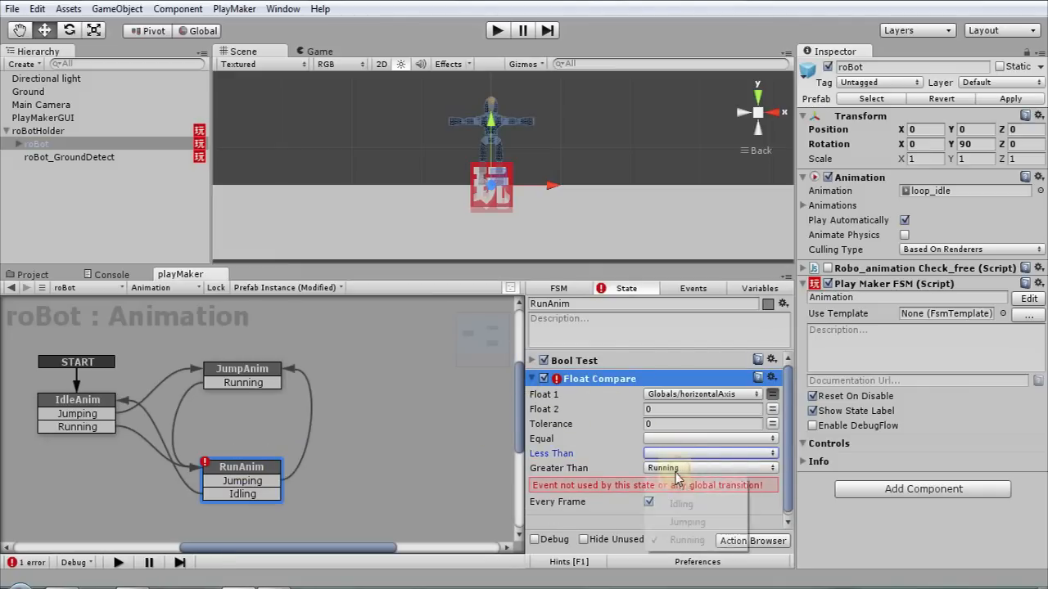
left_click(667, 482)
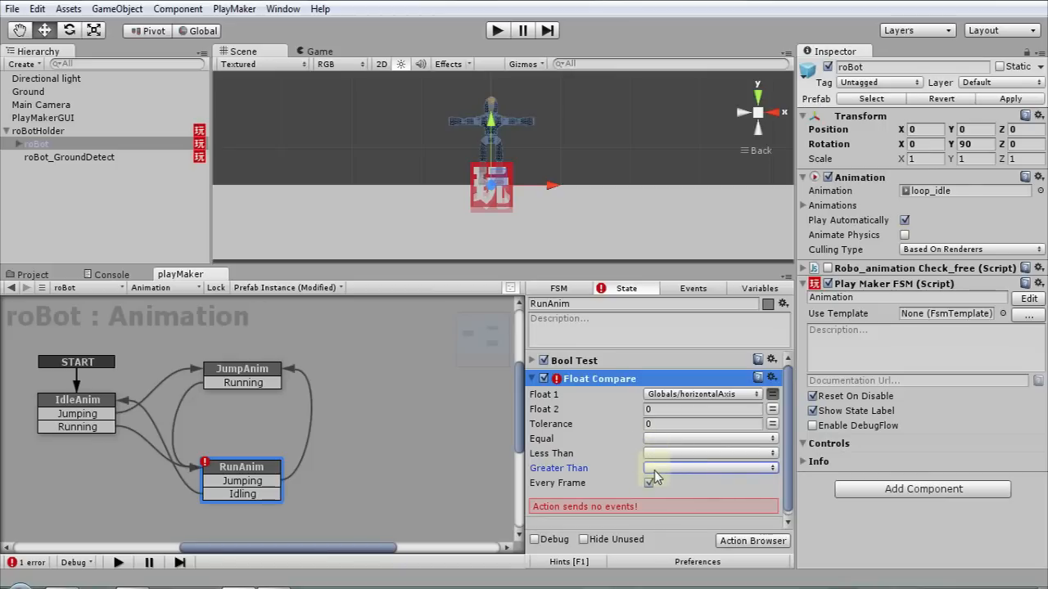
left_click(652, 441)
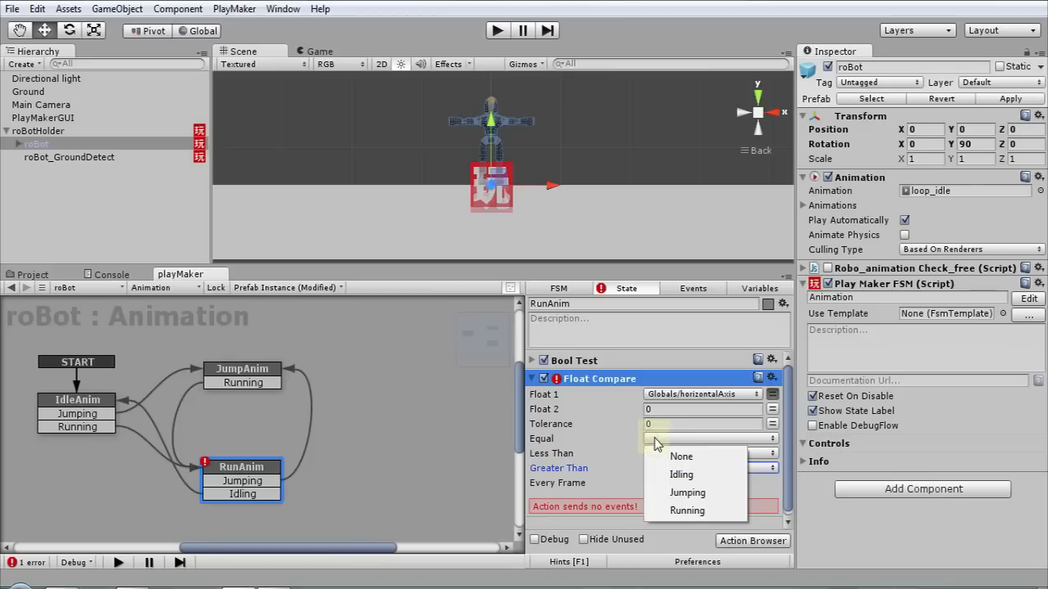
left_click(692, 475)
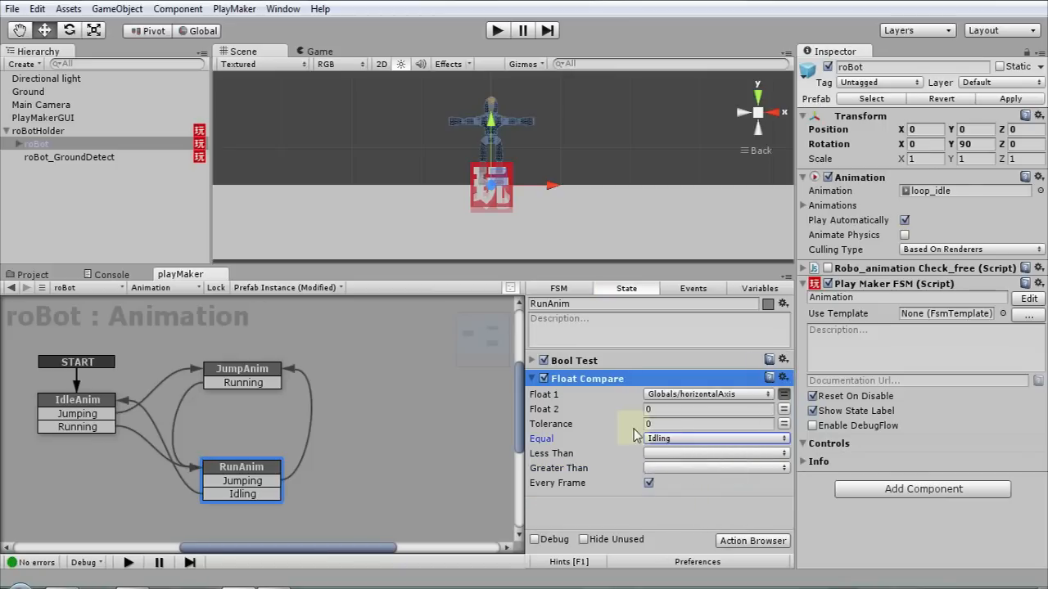
left_click(532, 378)
left_click(532, 360)
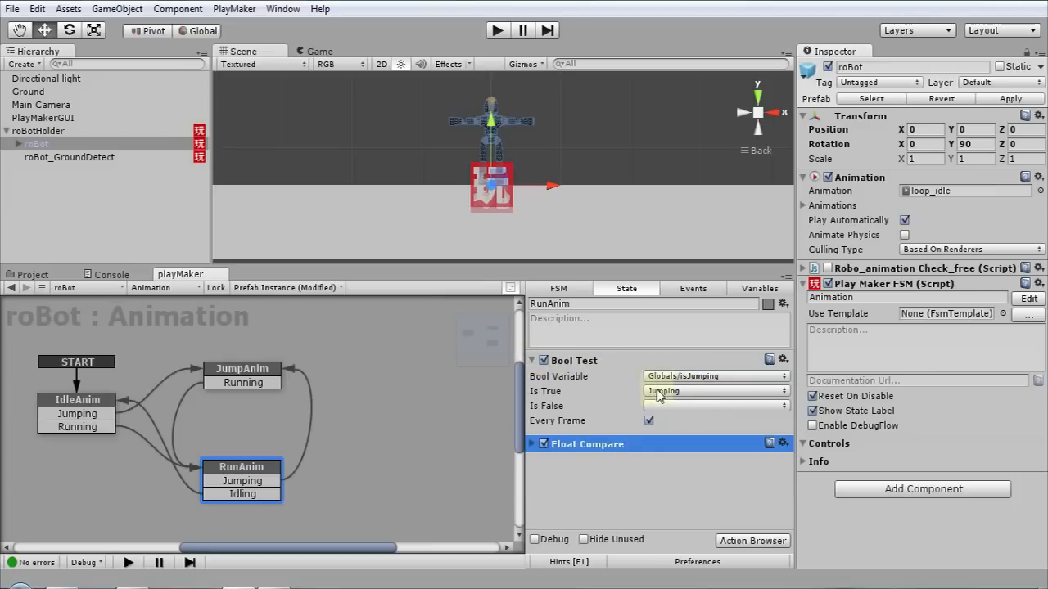
left_click(532, 361)
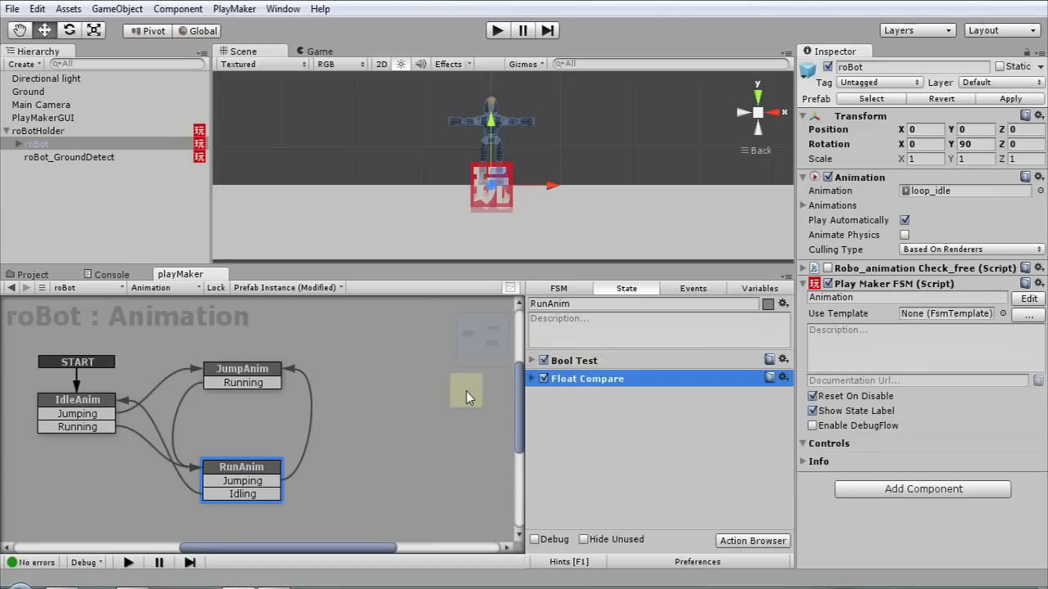
Step: Copy the Bool Test action from the RunAnim state and paste it into the JumpAnim state
left_click(395, 416)
left_click(249, 467)
left_click(632, 418)
left_click(245, 370)
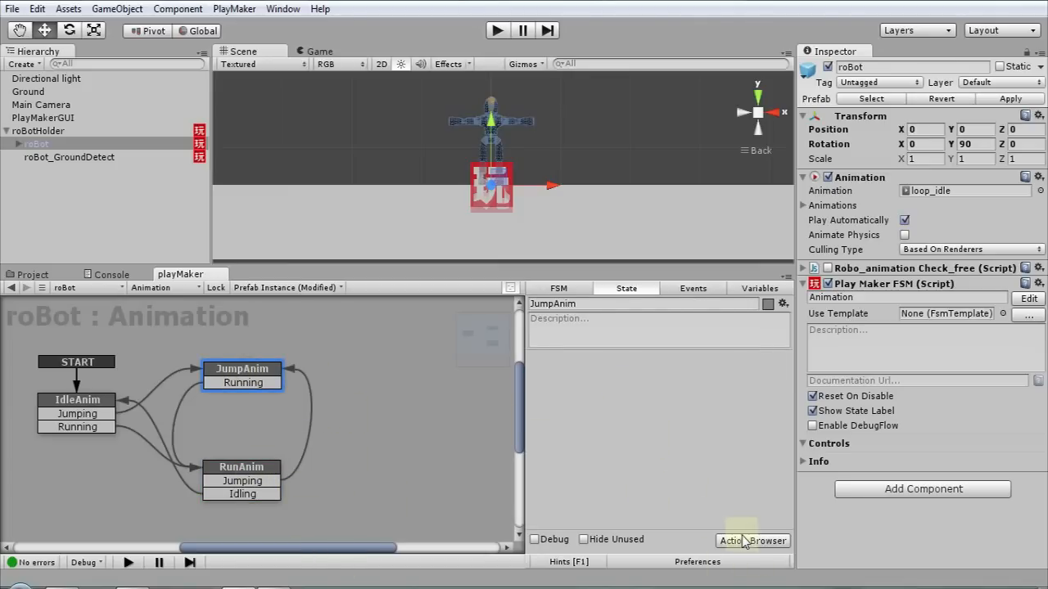
left_click(230, 471)
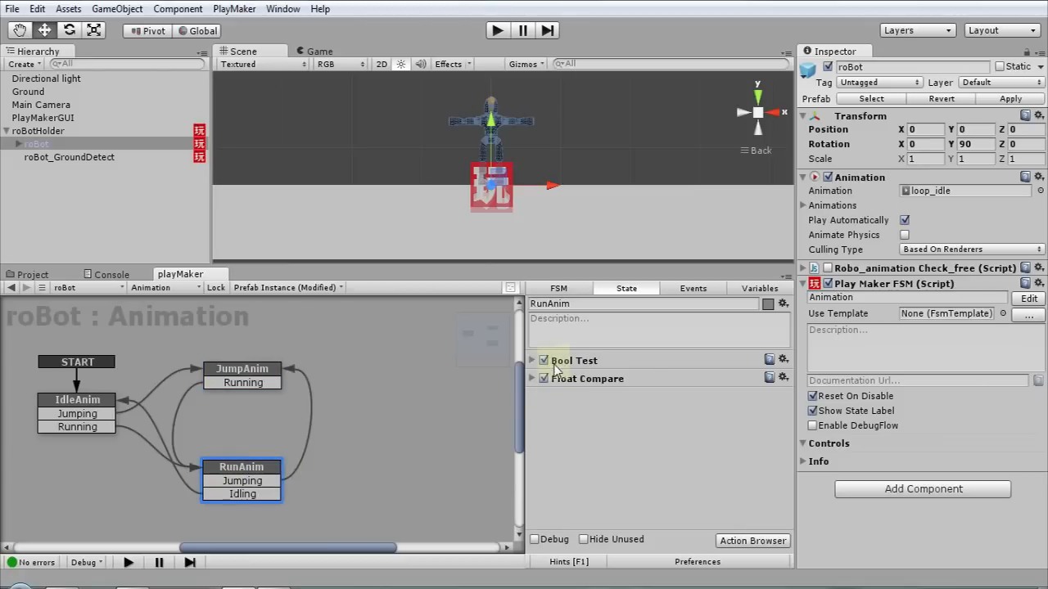
left_click(578, 364)
right_click(580, 365)
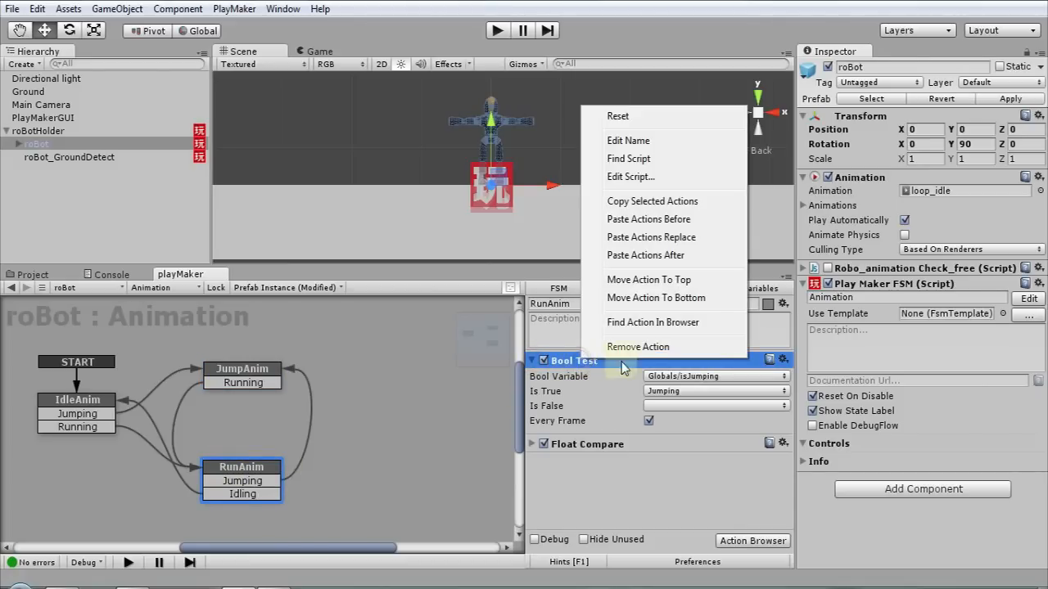
left_click(610, 201)
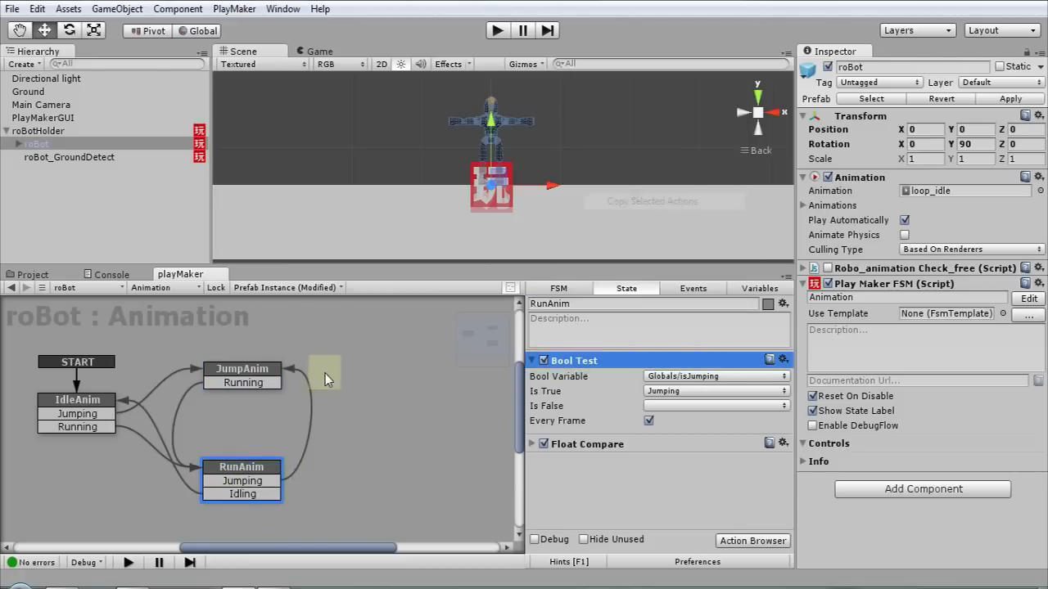
left_click(249, 372)
right_click(597, 366)
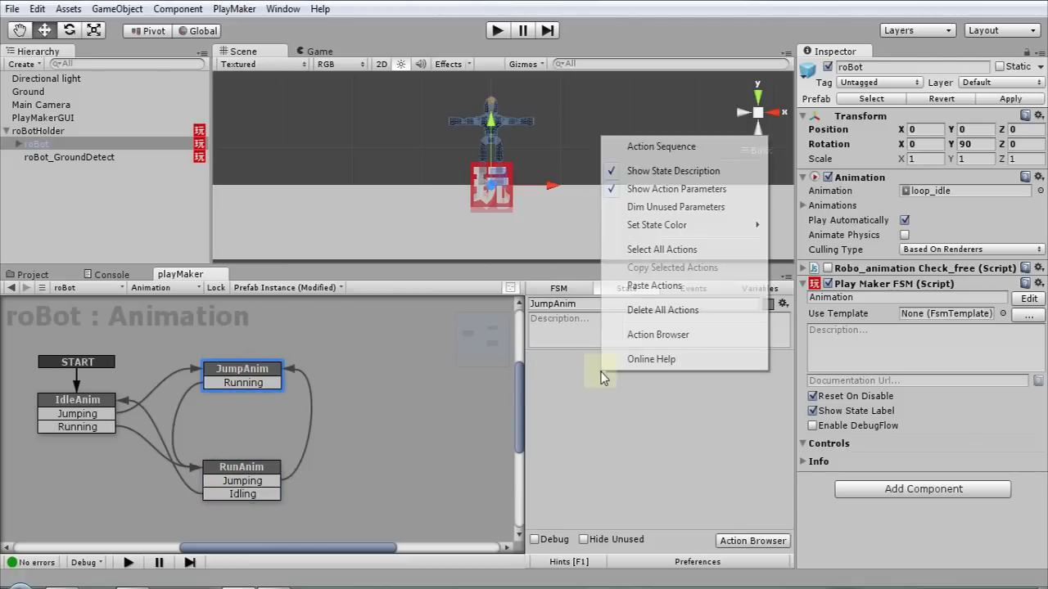
left_click(676, 285)
Step: Make JumpAnim's Bool Test send no event when true and Running when false, and save the scene
left_click(660, 392)
left_click(666, 403)
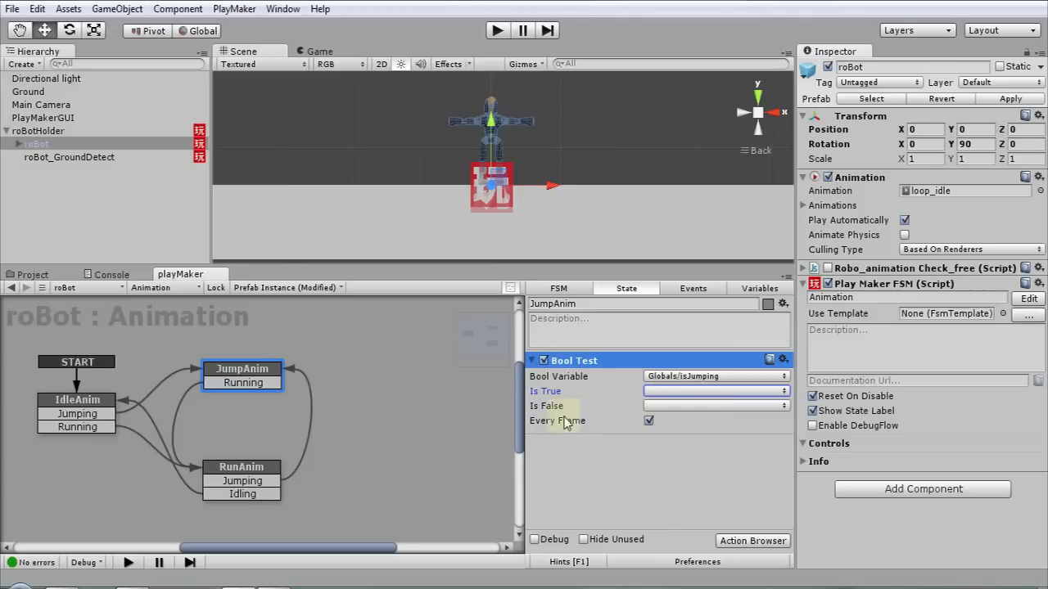
left_click(671, 407)
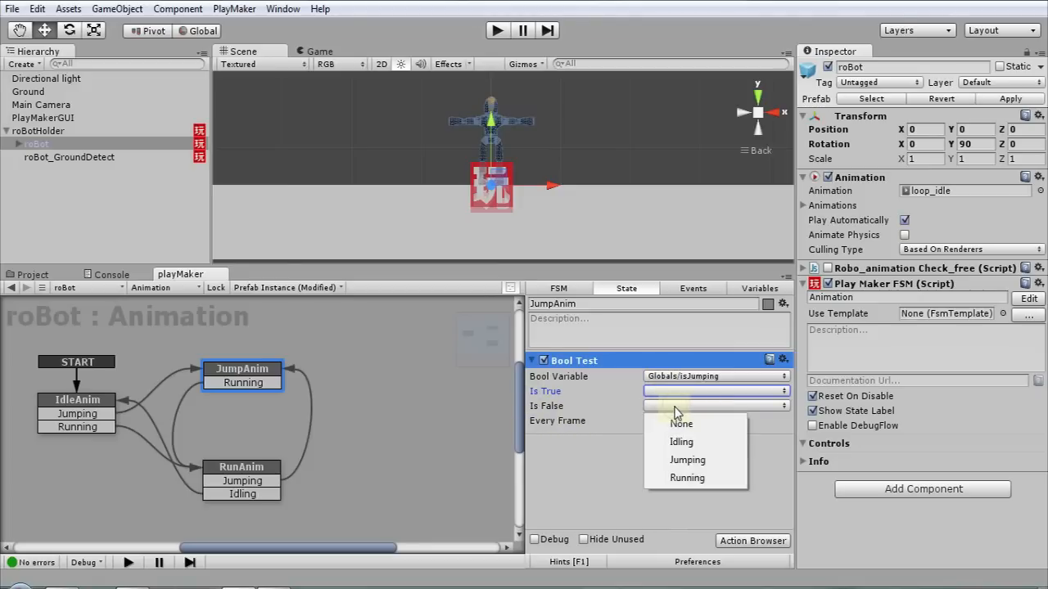
left_click(688, 478)
left_click(647, 491)
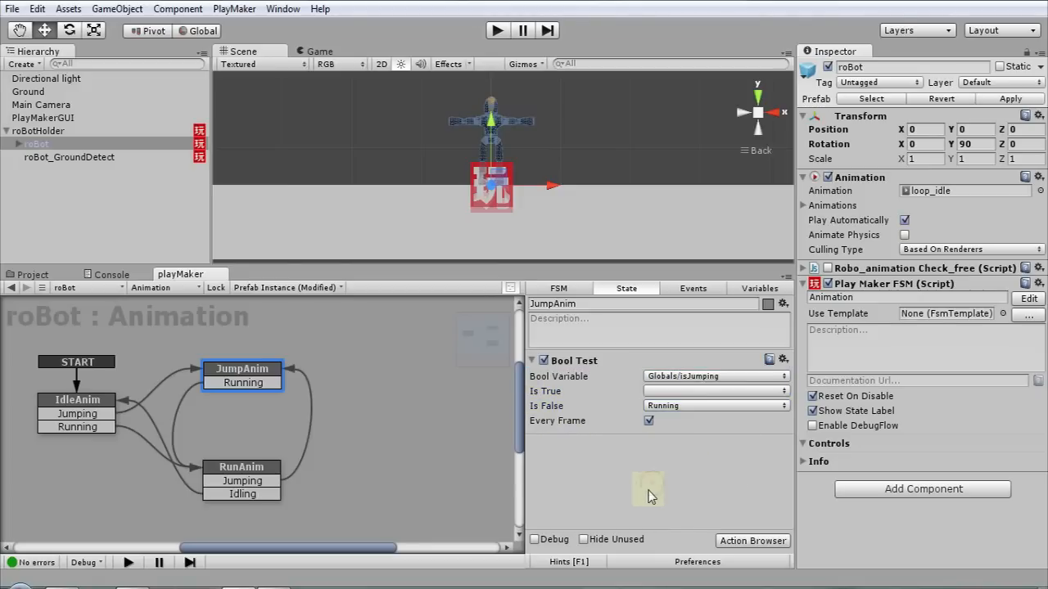
left_click(15, 10)
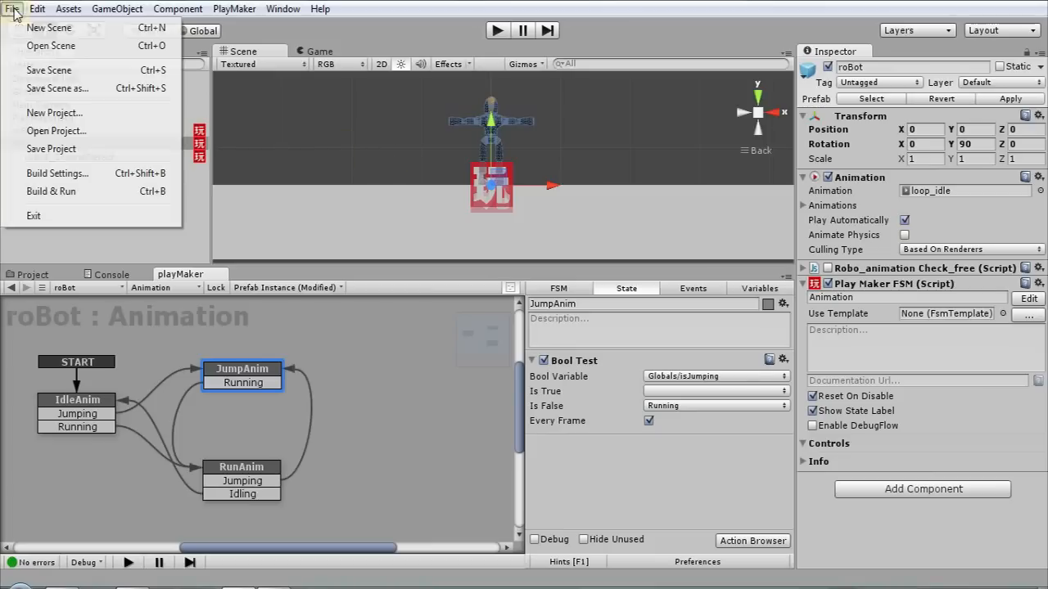
left_click(32, 69)
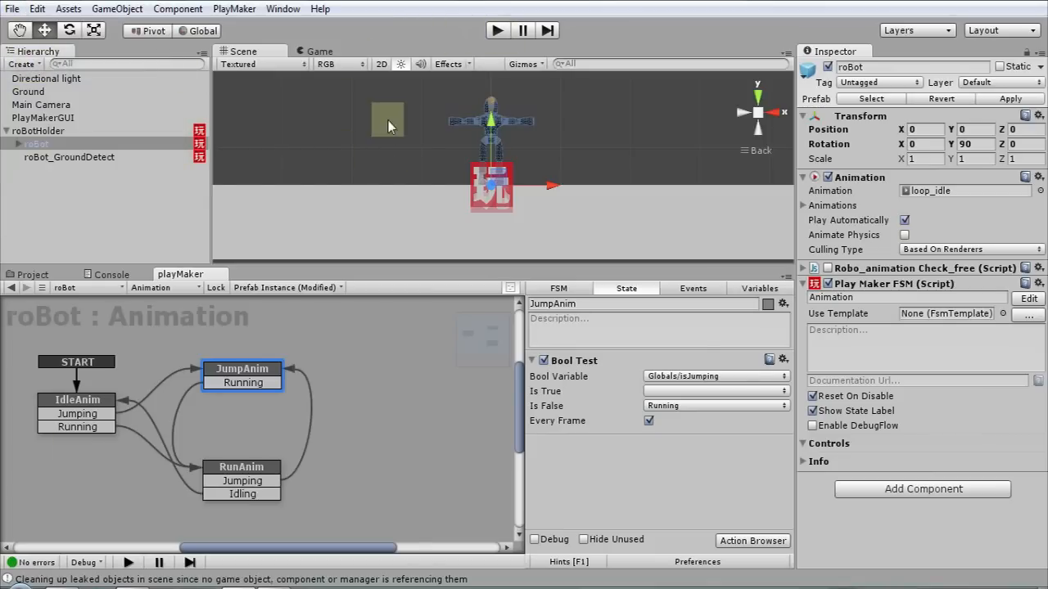
Step: Play-test the scene by moving the robot both ways and jumping while watching the Animation FSM's active state, and stop playback
left_click(499, 31)
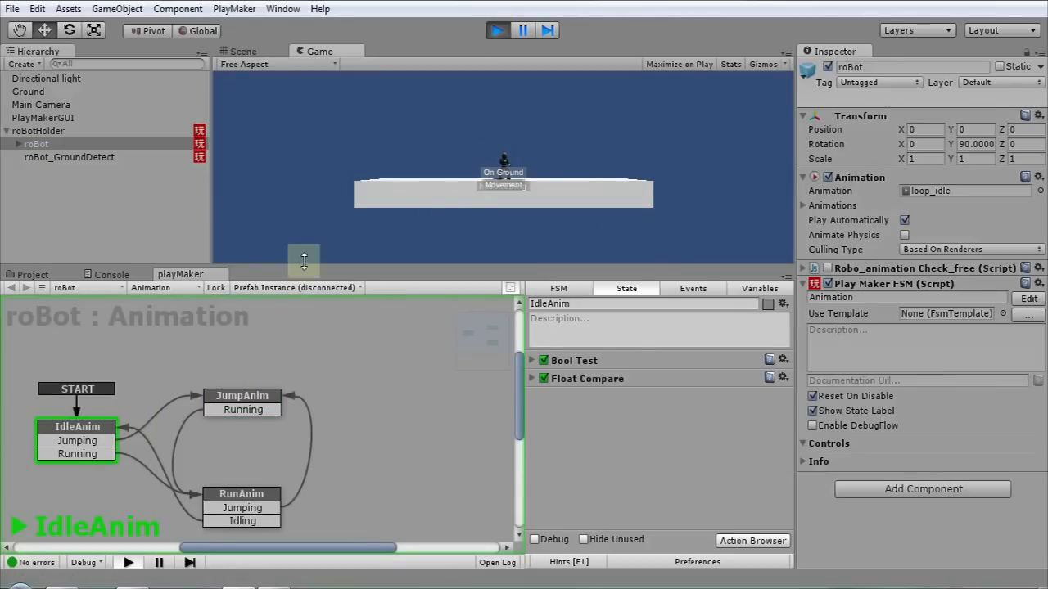
key("Right")
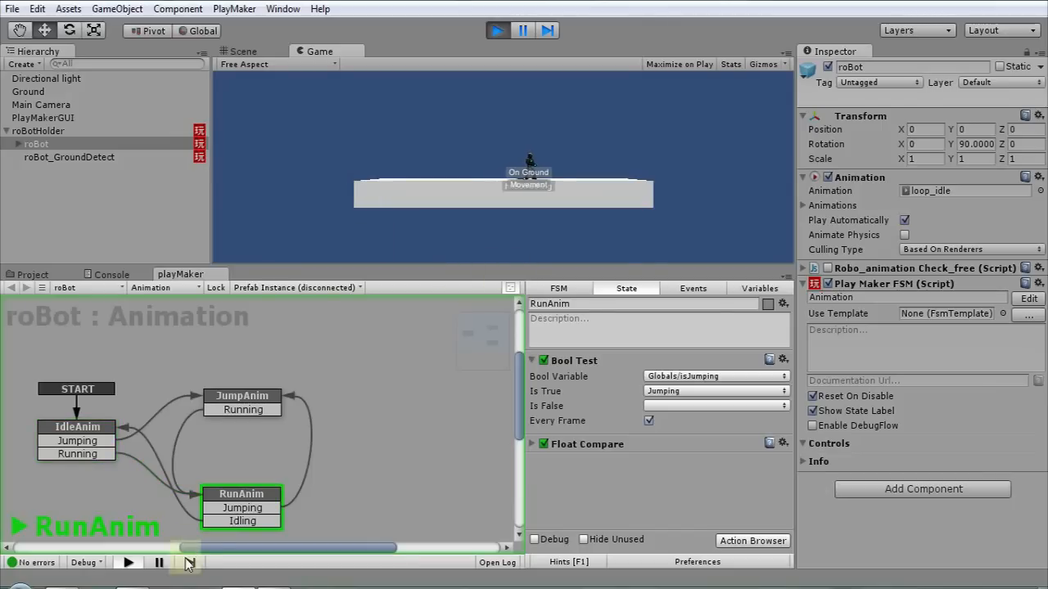
key("Left")
key("Right")
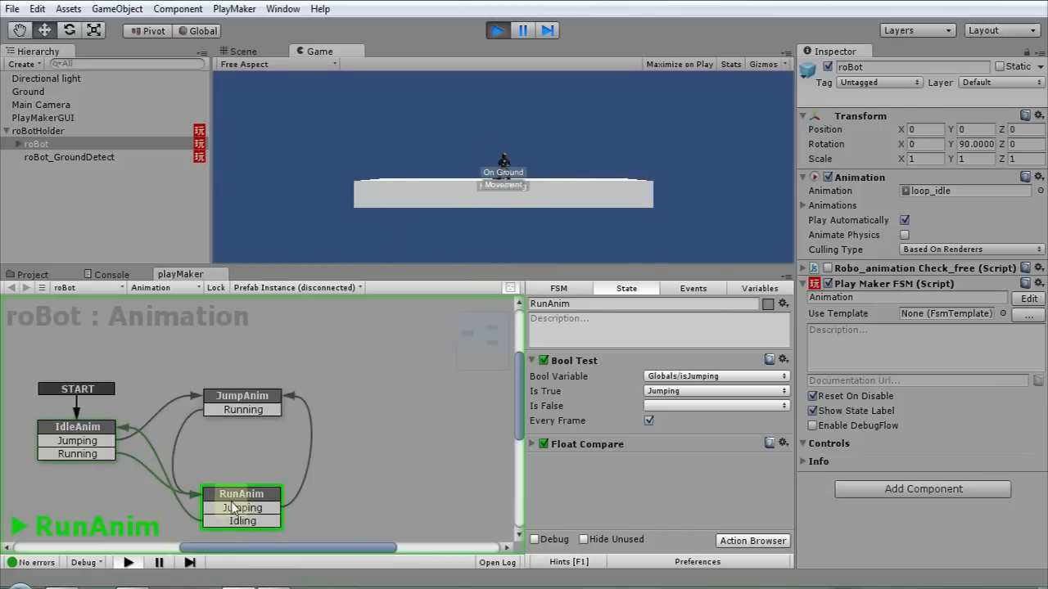
key("Left")
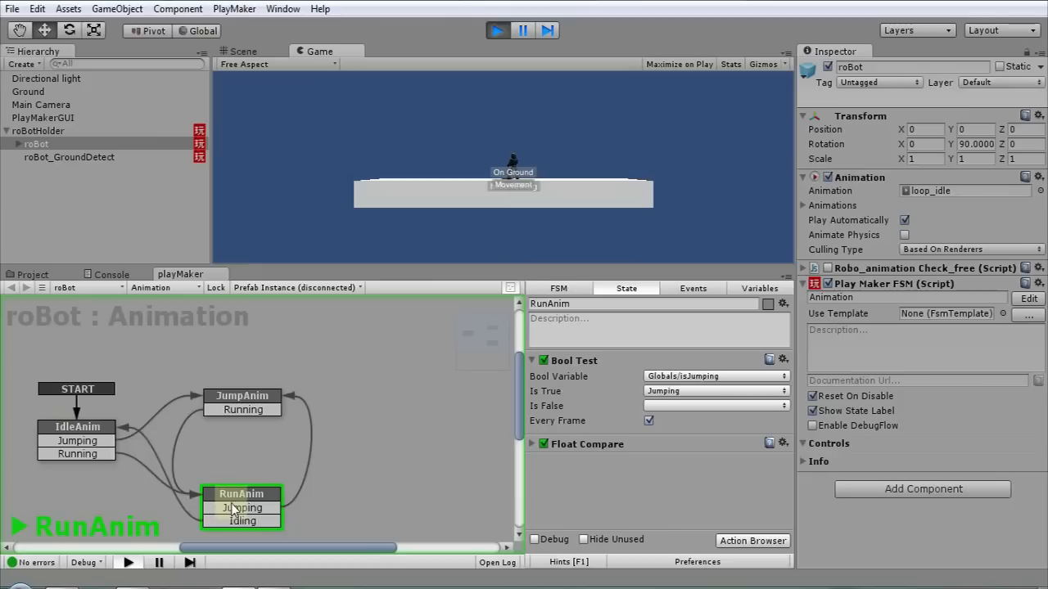
key("space")
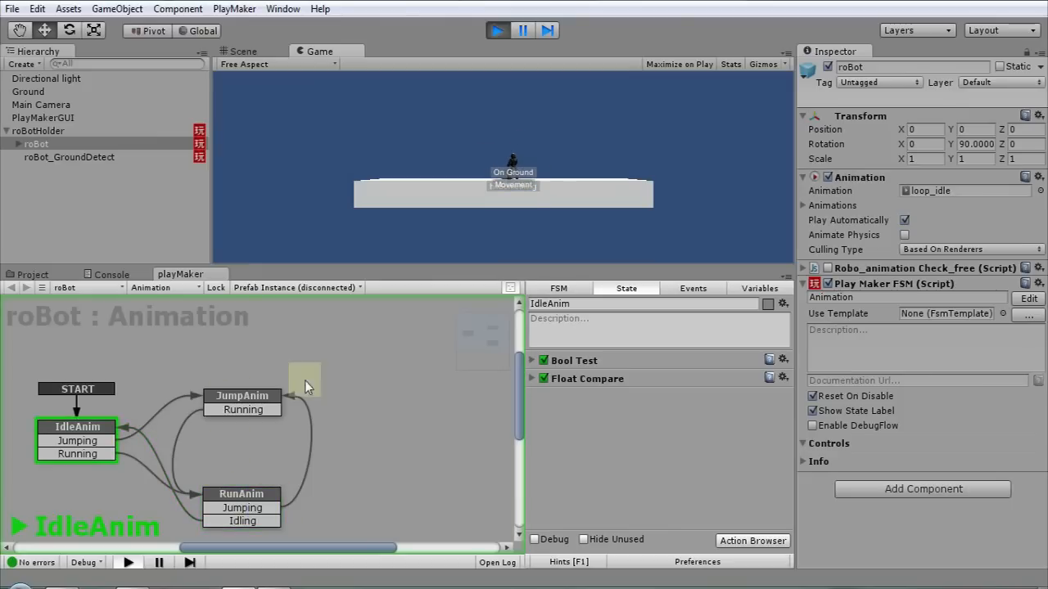
left_click(496, 30)
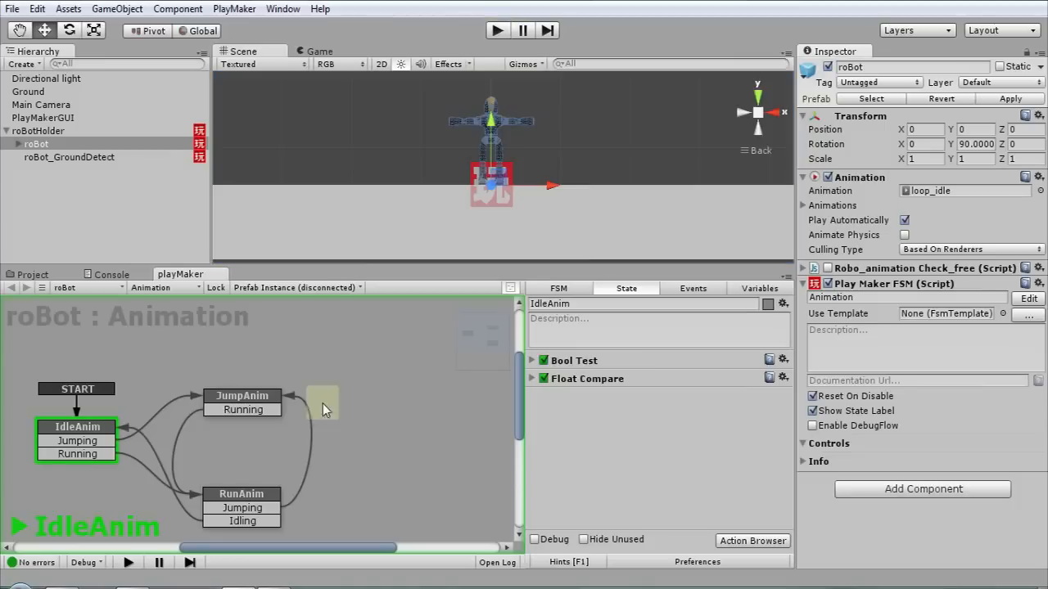
Step: Check JumpAnim's Bool Test, then open the On Ground state in roBotHolder's Jumping Event FSM
left_click(240, 409)
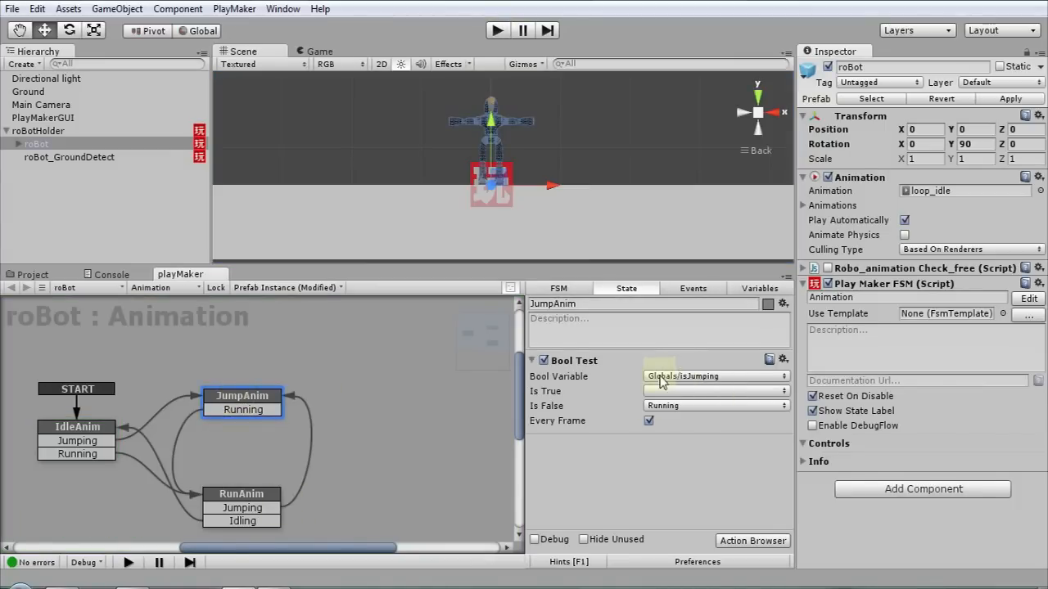
left_click(40, 131)
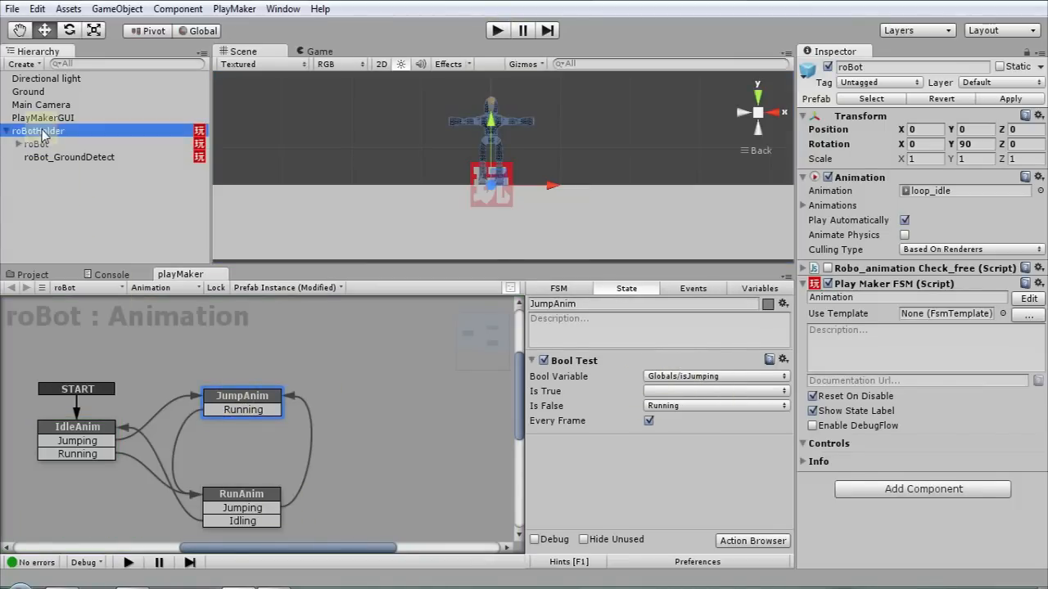
left_click(184, 289)
left_click(237, 296)
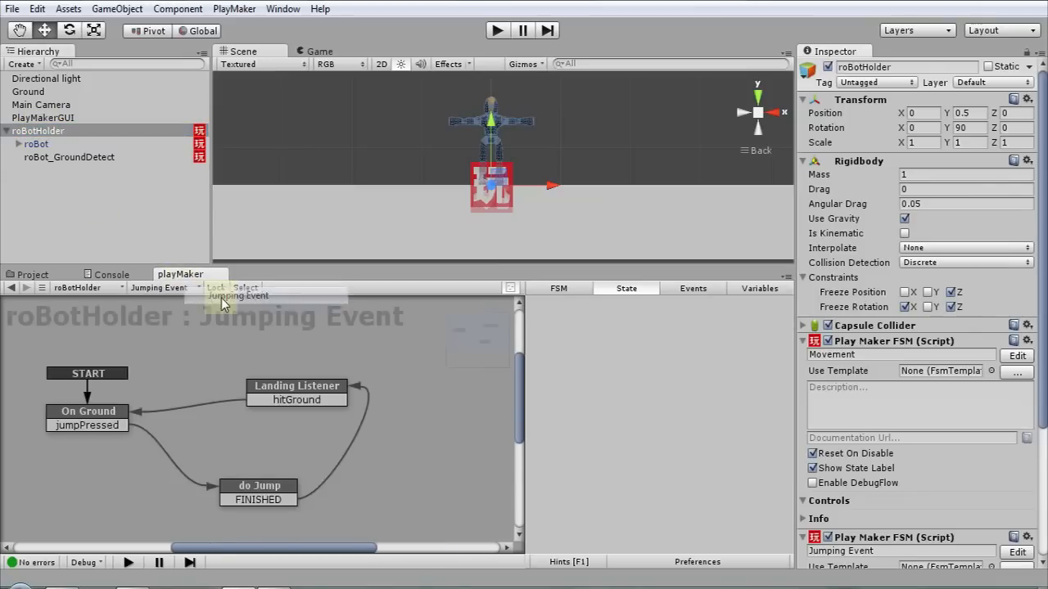
left_click(90, 419)
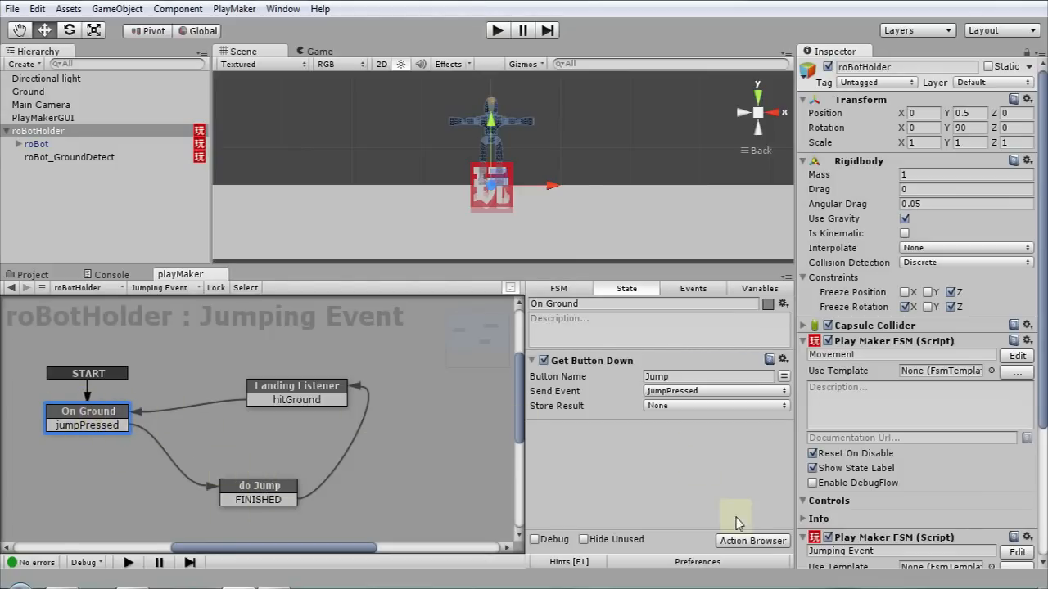
Step: Find Set Bool Value by searching the actions for "bool" and add it below Get Button Down in the On Ground state
left_click(737, 541)
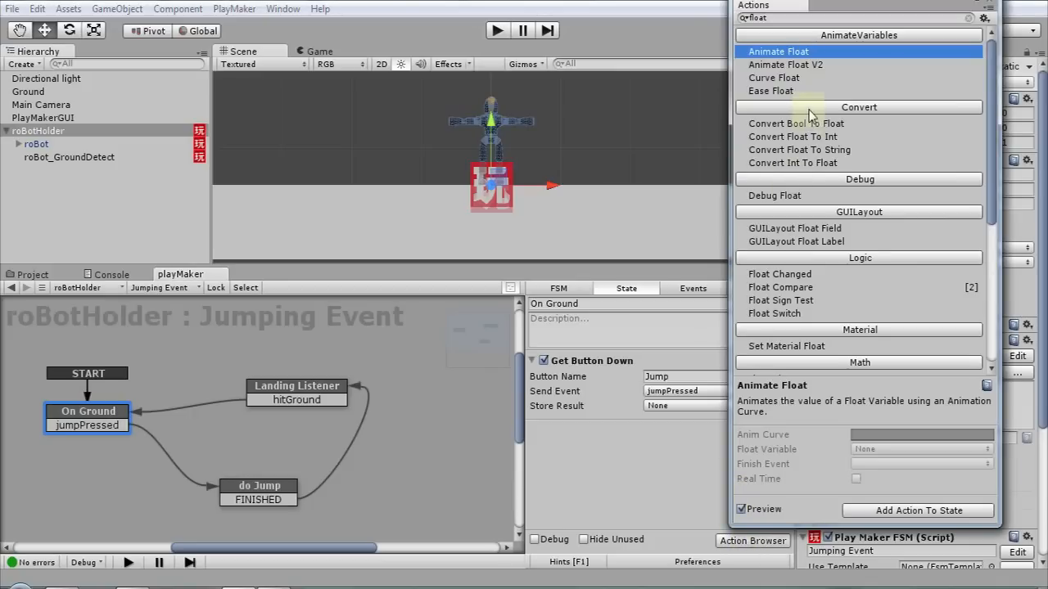
left_click(780, 17)
type("bool")
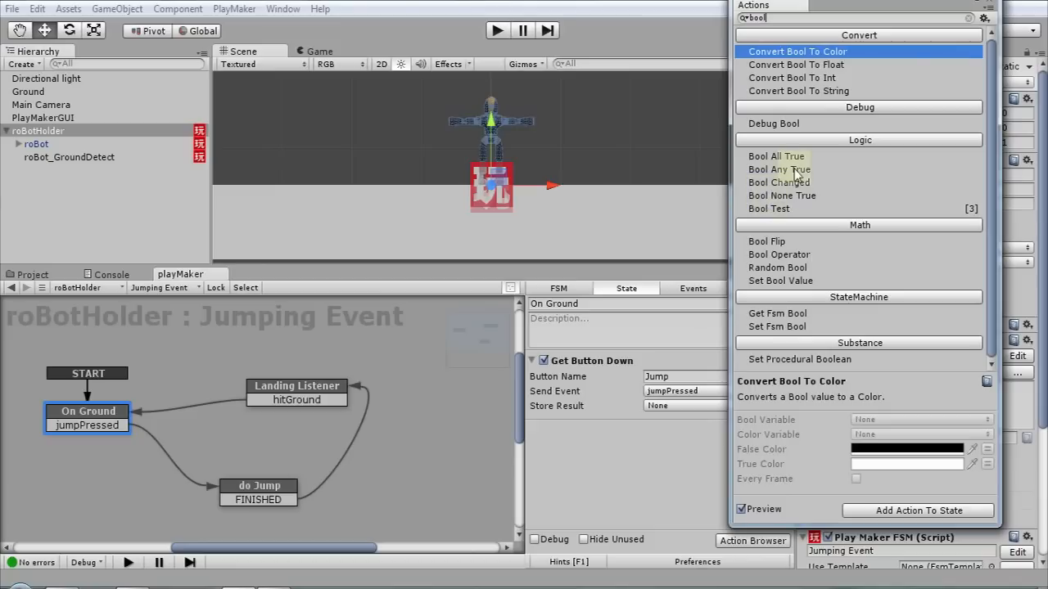
left_click(798, 281)
double_click(790, 282)
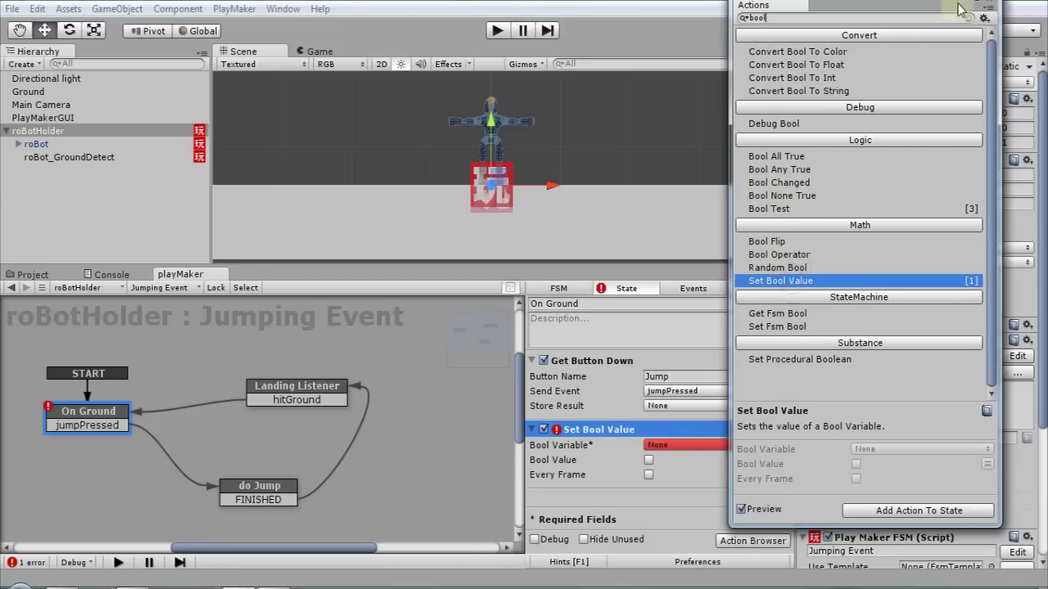
left_click(993, 4)
Step: Set the Bool Variable of On Ground's Set Bool Value action to the global isJumping
left_click(700, 445)
mouse_move(724, 481)
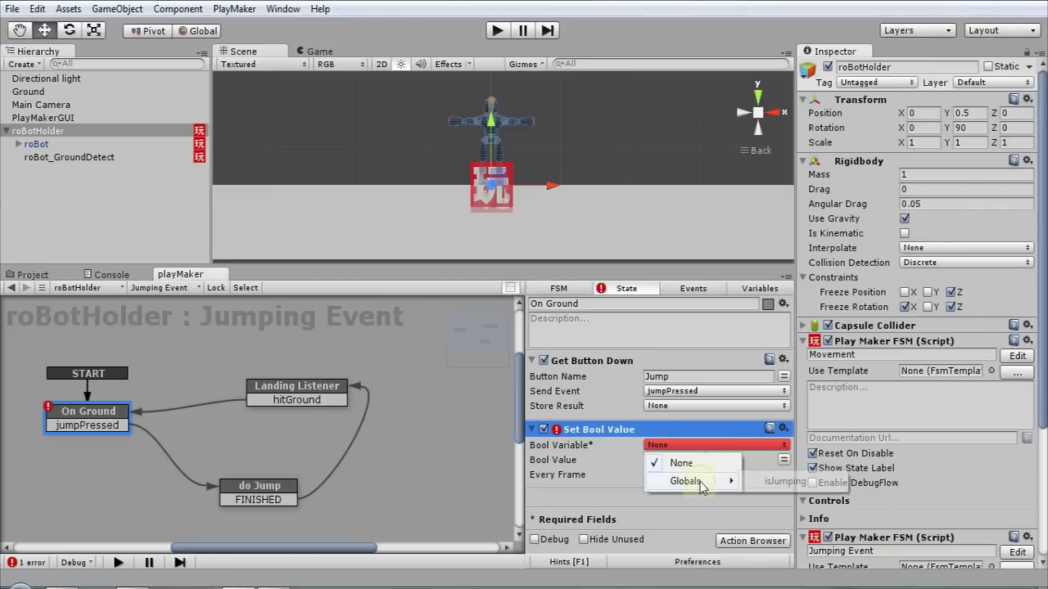
left_click(770, 483)
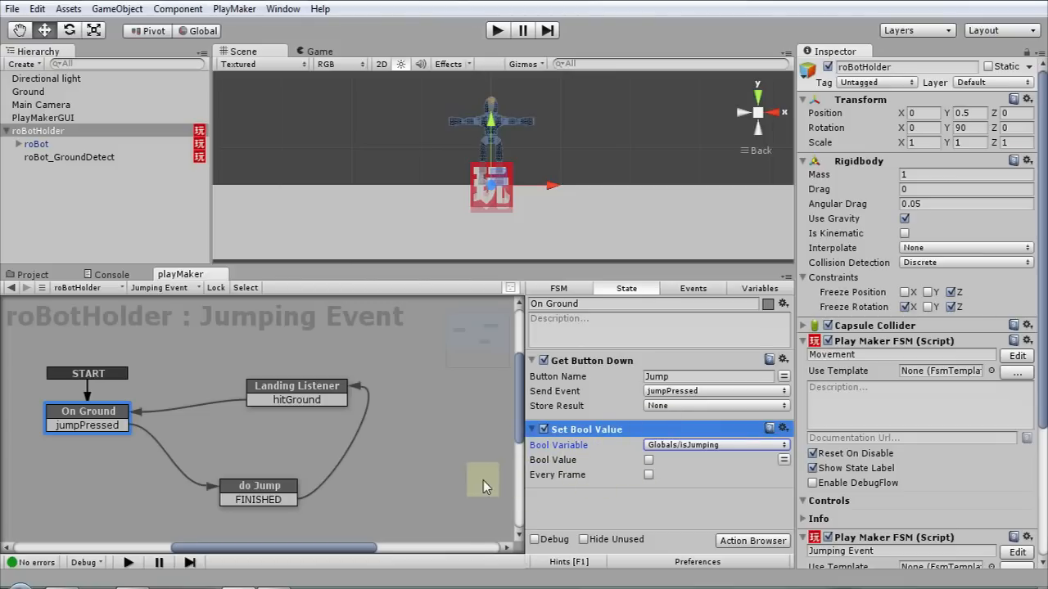
Step: Copy On Ground's Set Bool Value action into the do Jump state below Add Force and enable its Bool Value
right_click(601, 432)
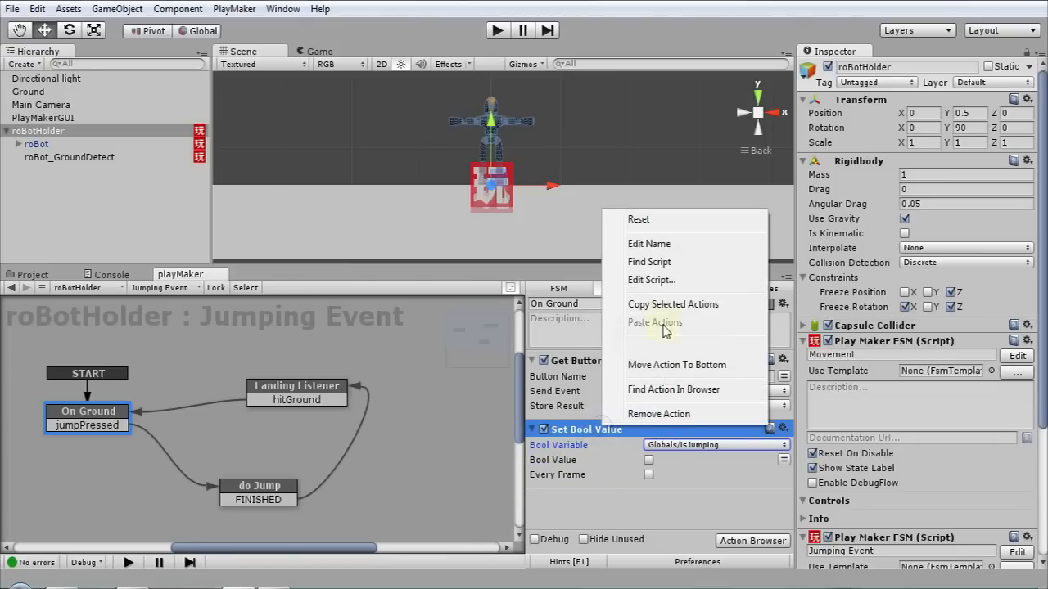
left_click(604, 419)
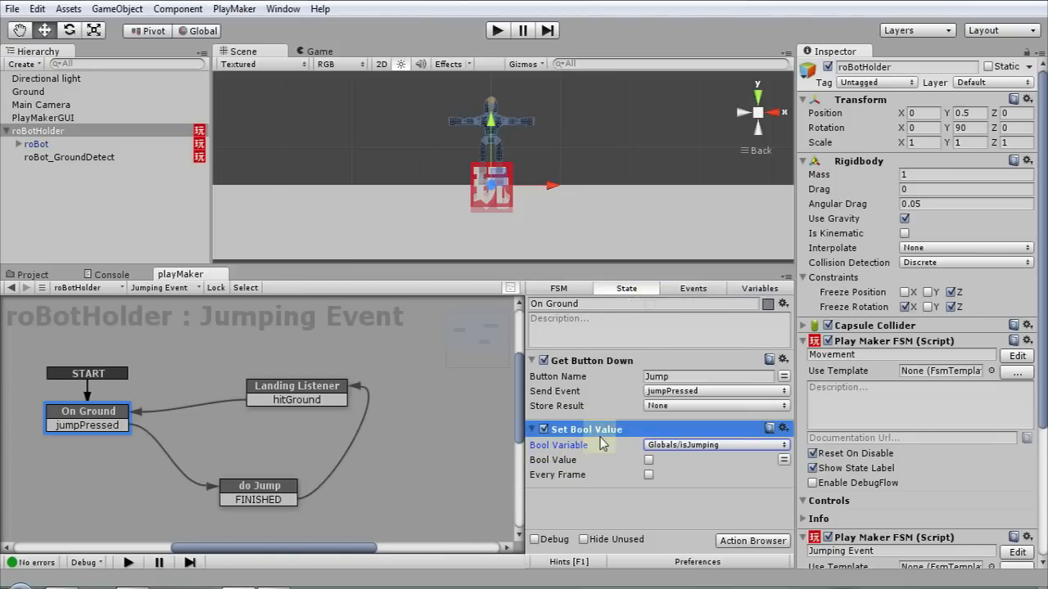
left_click(269, 487)
left_click(532, 361)
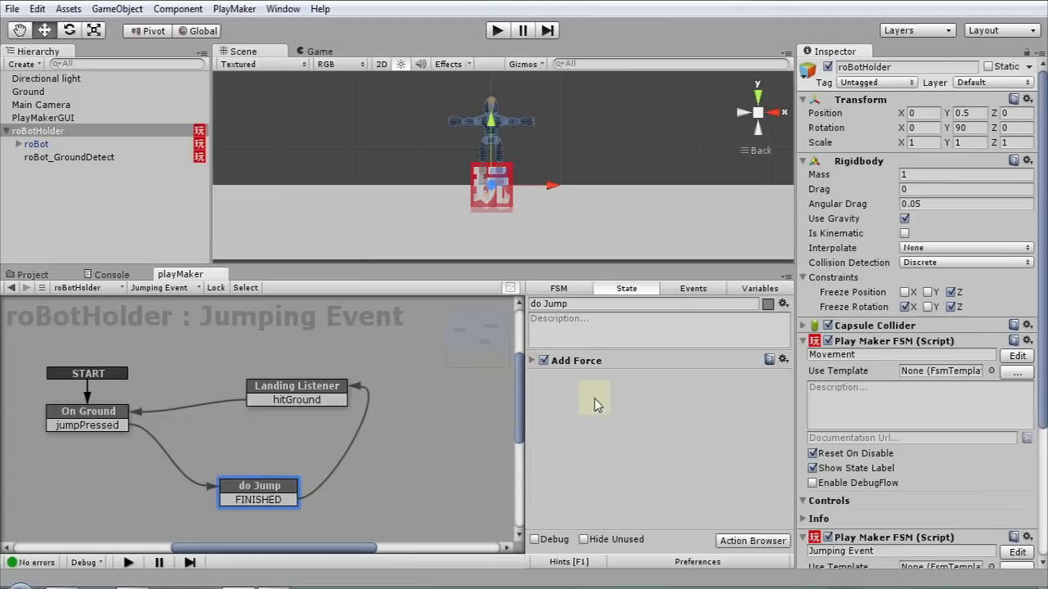
right_click(597, 402)
left_click(648, 313)
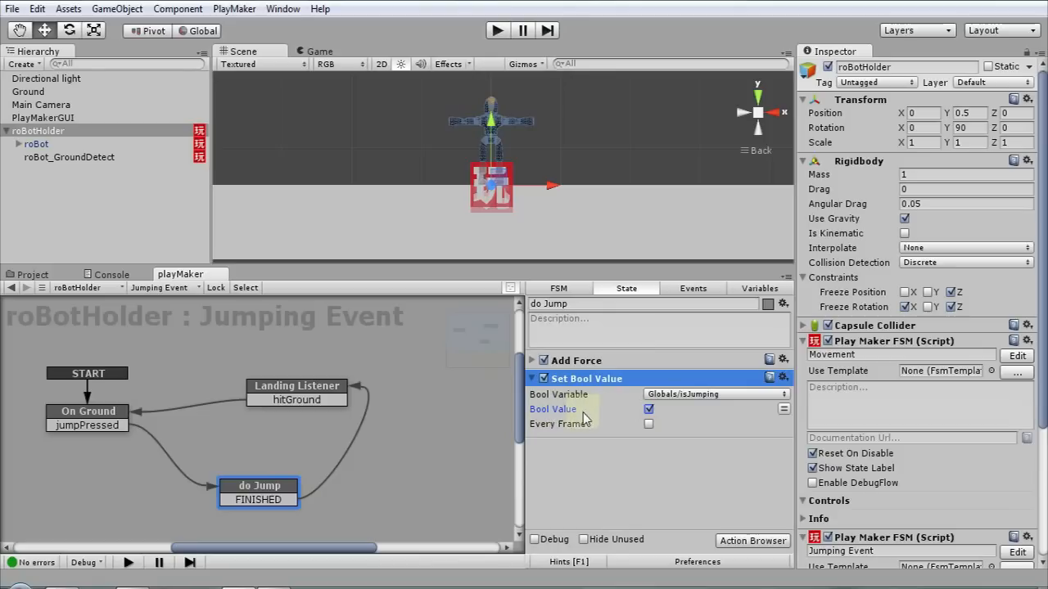
Step: Review the isJumping settings in On Ground and do Jump, check Landing Listener, and collapse On Ground's actions
left_click(87, 413)
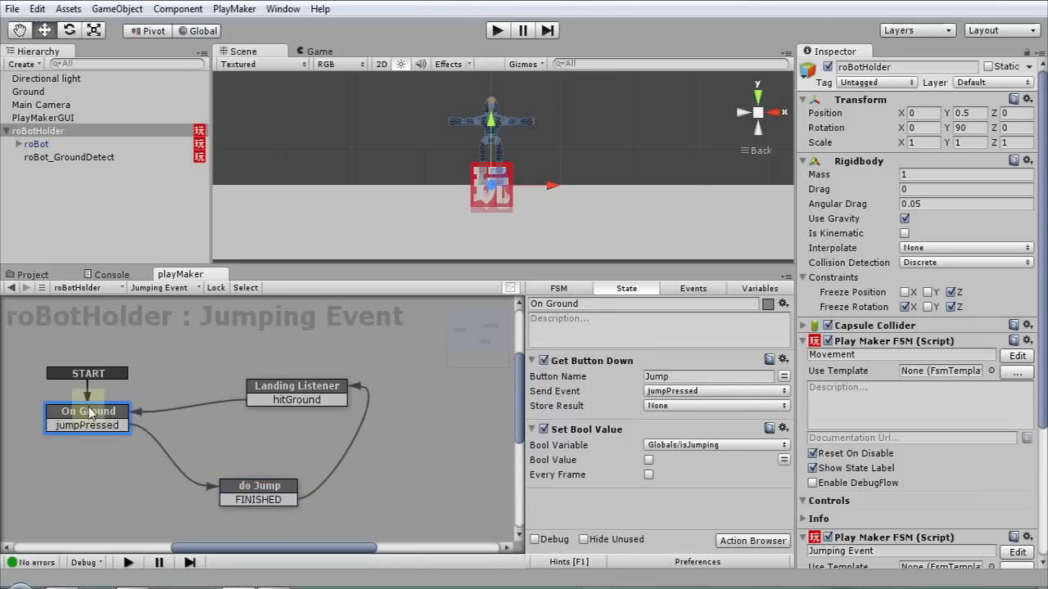
left_click(96, 425)
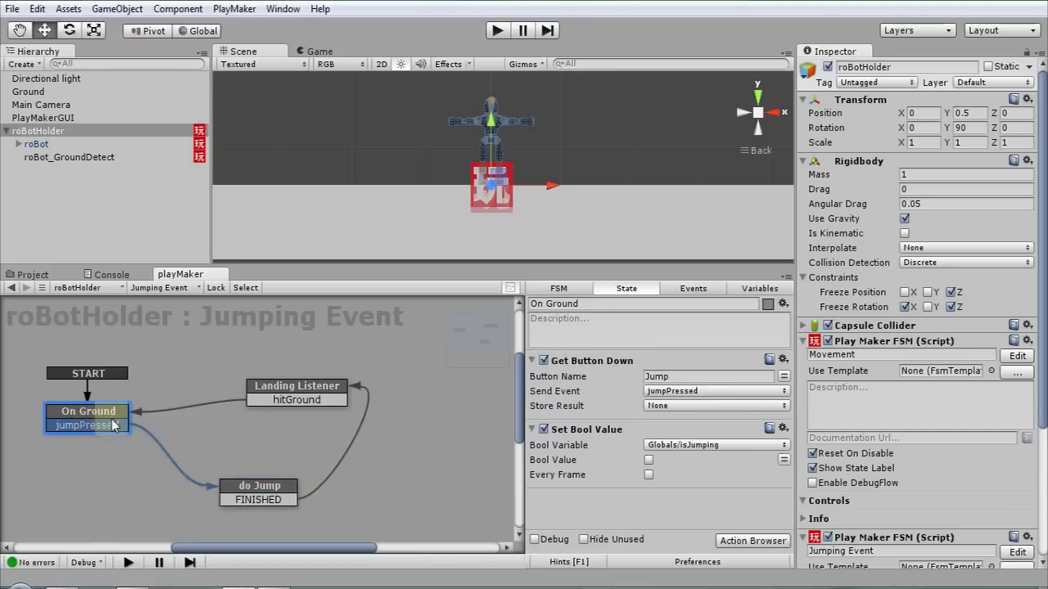
left_click(242, 489)
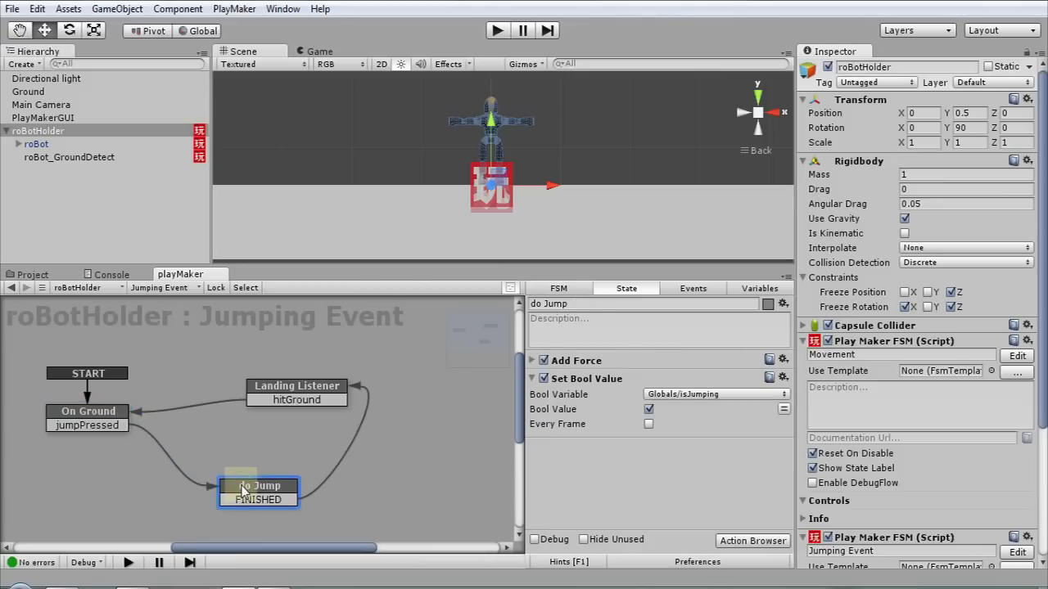
left_click(648, 409)
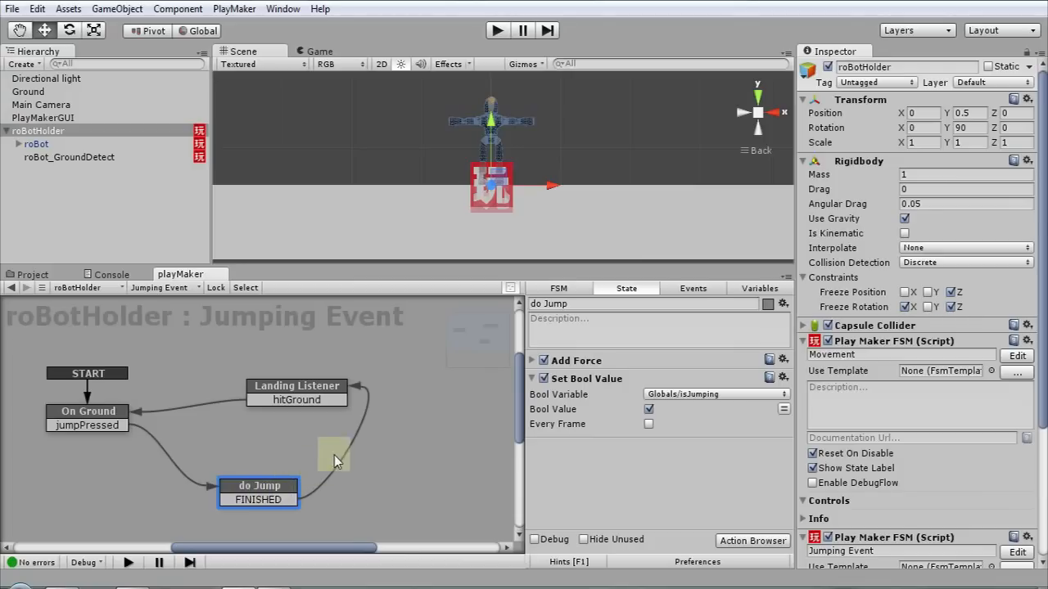
left_click(330, 391)
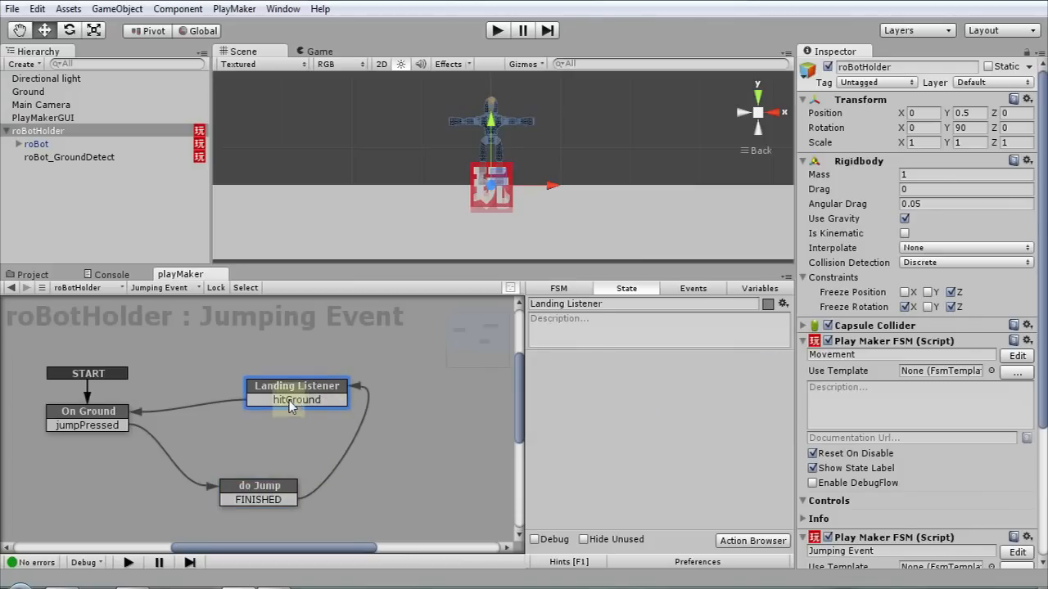
left_click(123, 411)
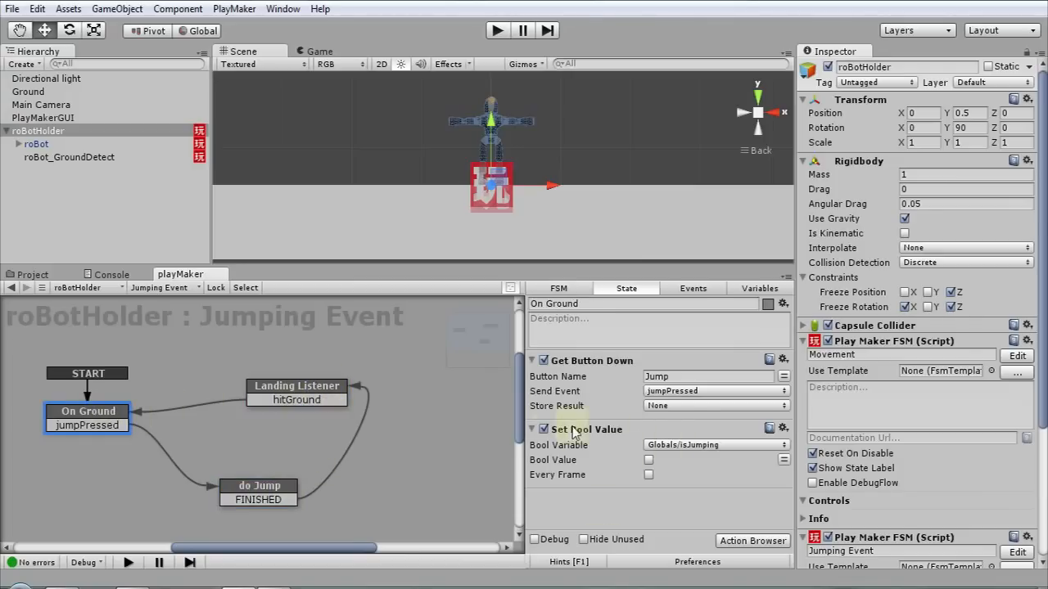
left_click(534, 429)
left_click(532, 360)
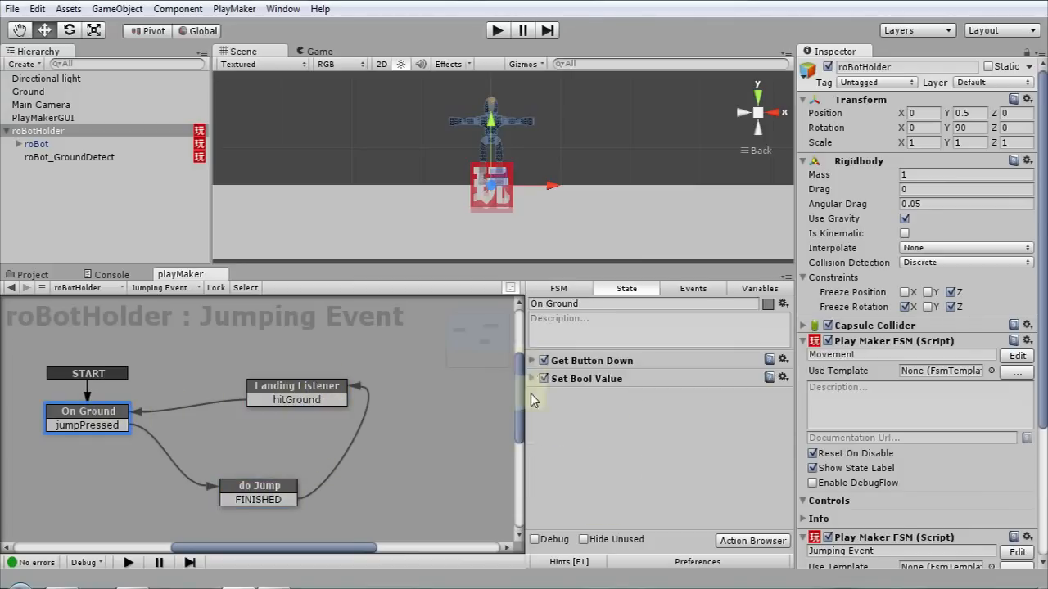
Step: Return to roBot's Animation FSM and check the Bool Test in its JumpAnim state
left_click(49, 158)
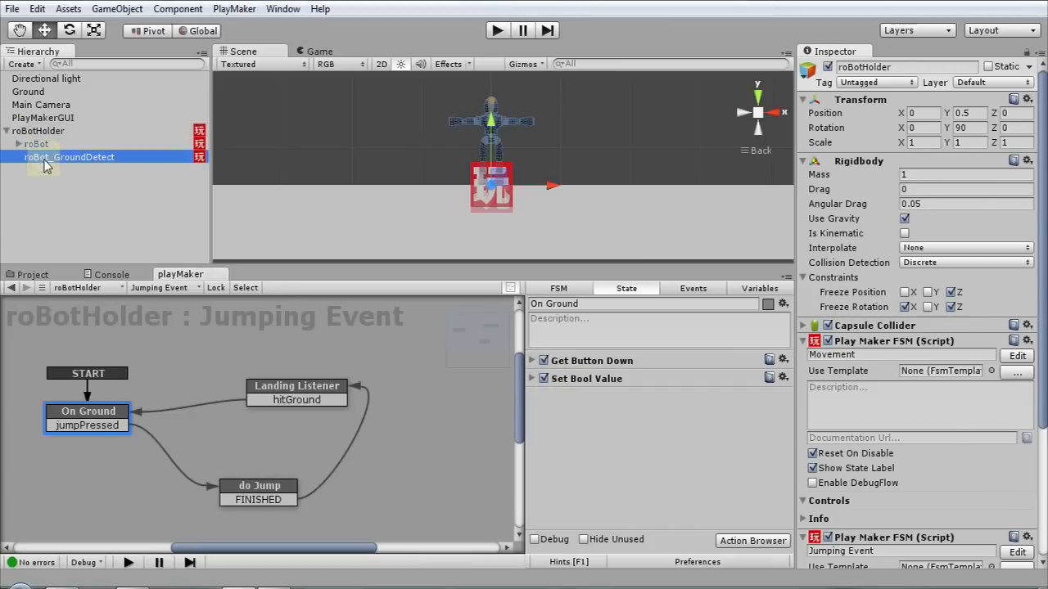
left_click(36, 144)
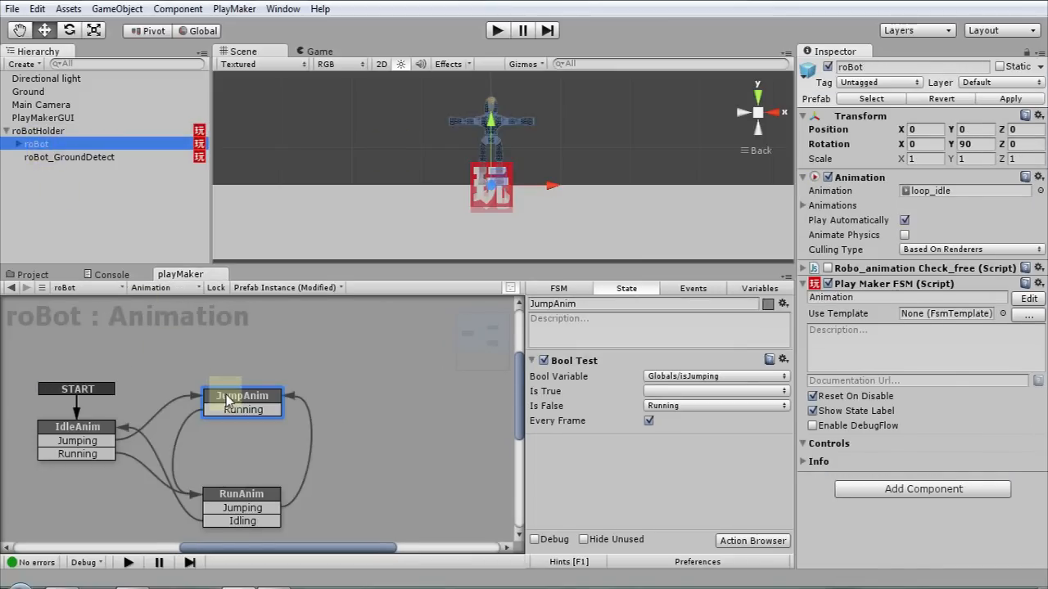
left_click(228, 401)
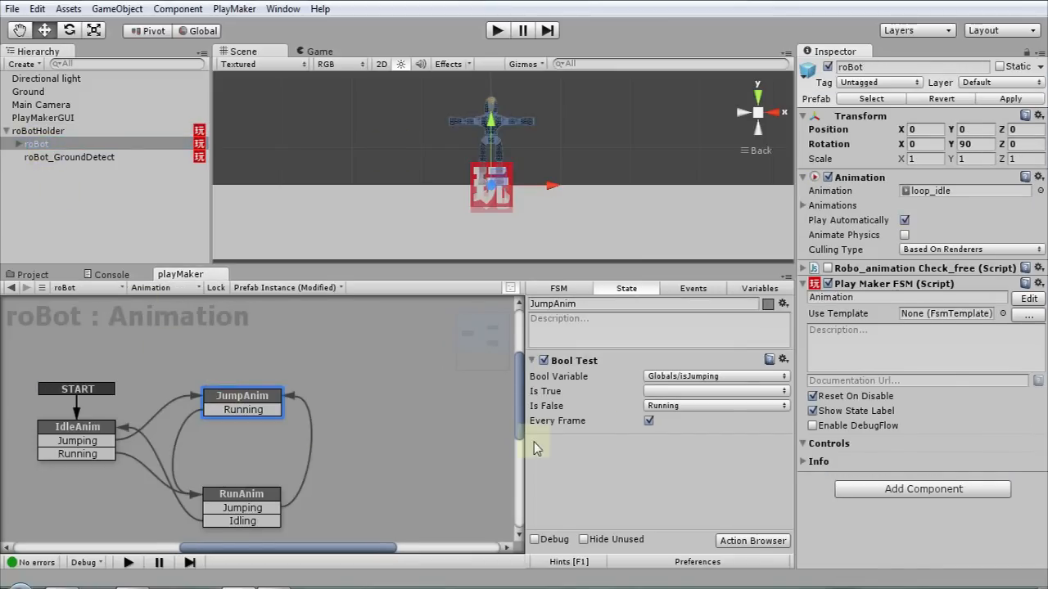
Step: Play-test running both ways and jumping while watching the Animation FSM switch states, and stop playback
left_click(497, 32)
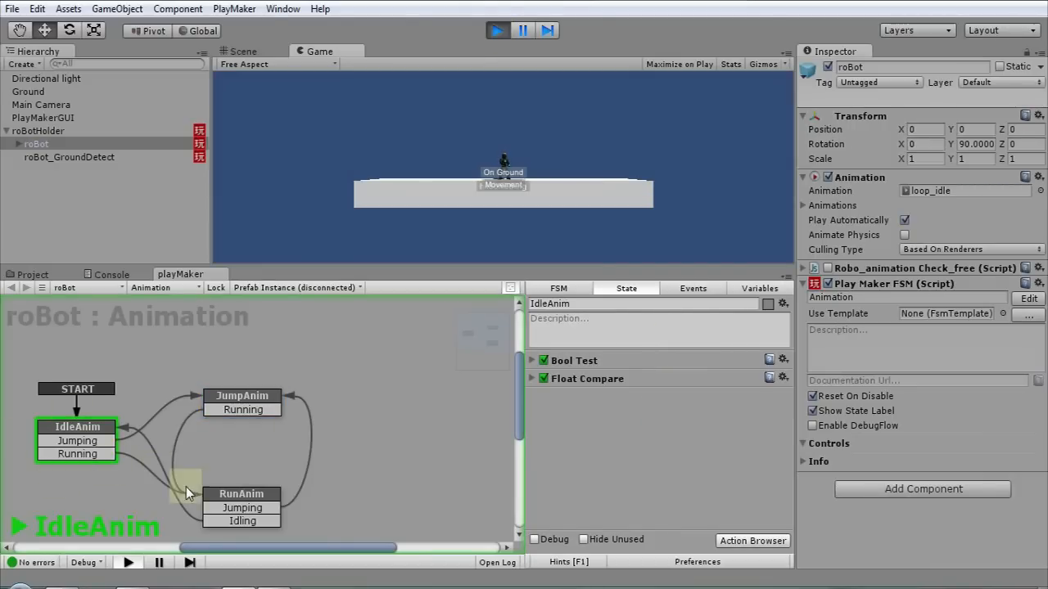
key("Right")
key("Left")
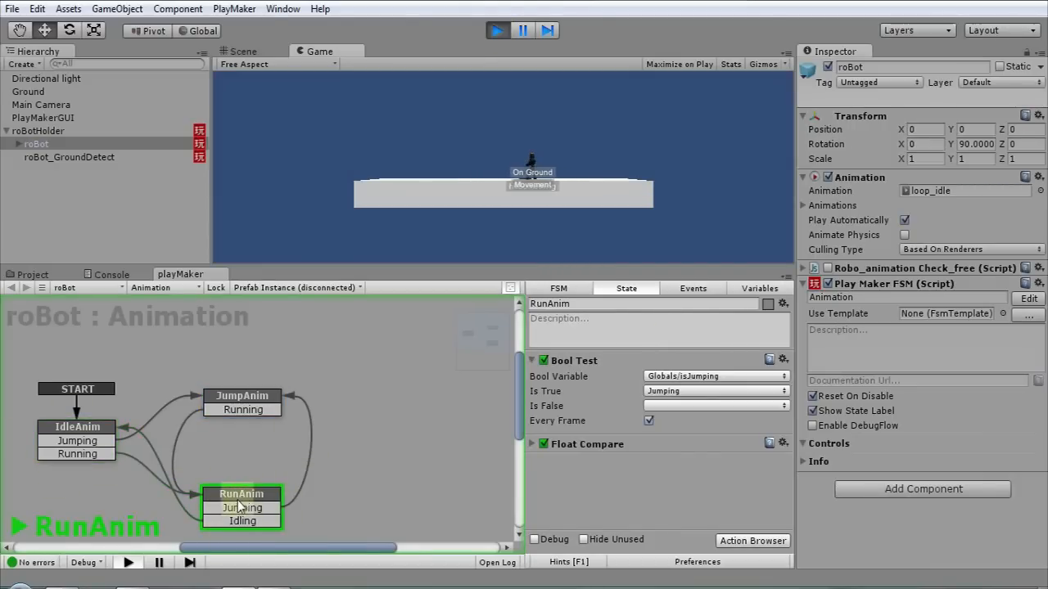
key("Right")
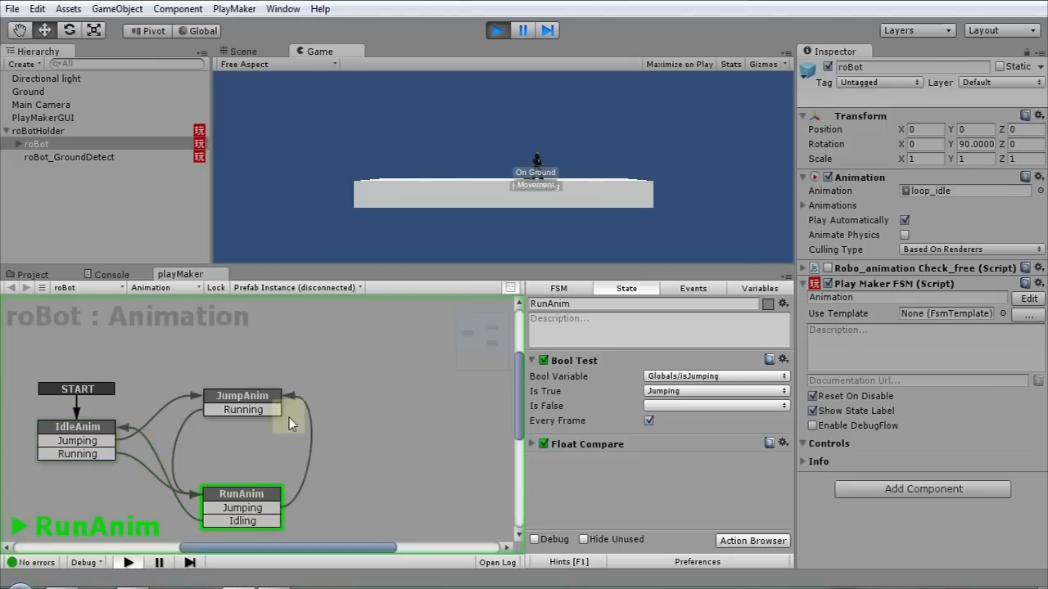
key("space")
key("space")
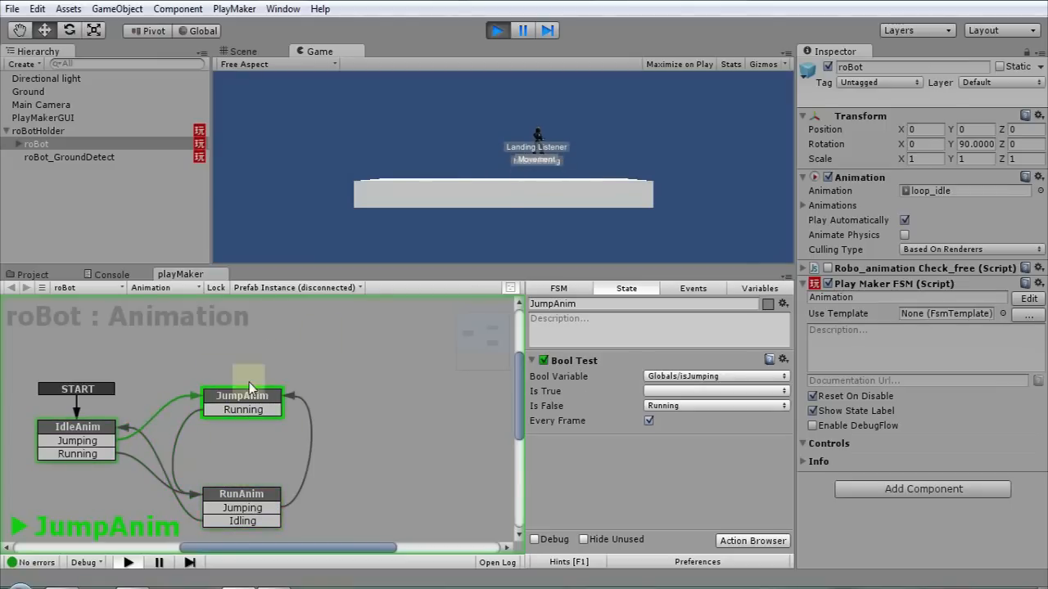
key("space")
key("ctrl+p")
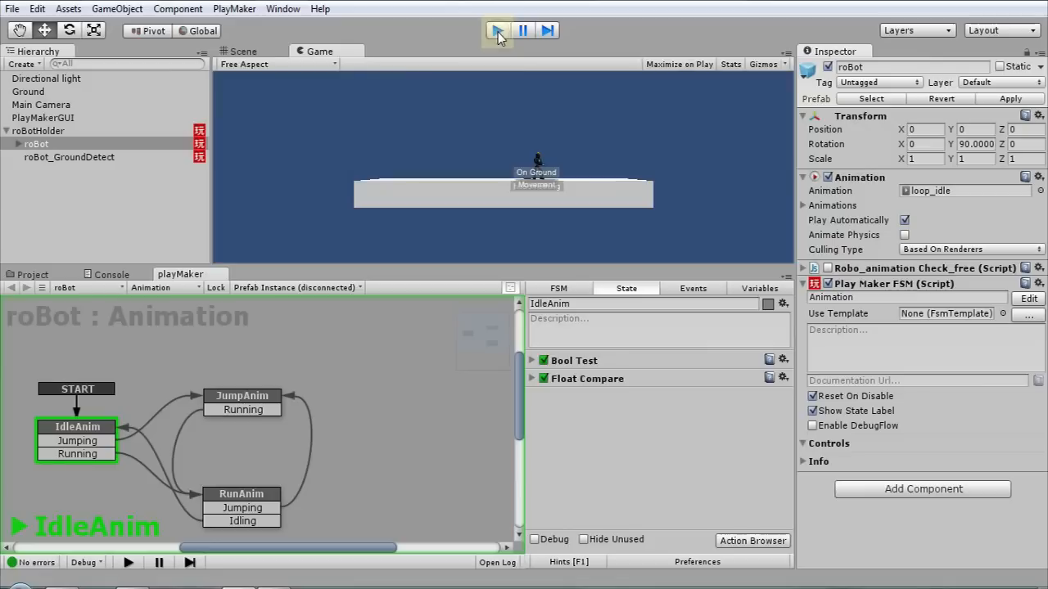
Step: Search the actions for "play", add Play Animation to the IdleAnim state, and set its Anim Name to loop_idle
left_click(73, 429)
left_click(598, 424)
left_click(737, 524)
left_click(76, 426)
left_click(752, 541)
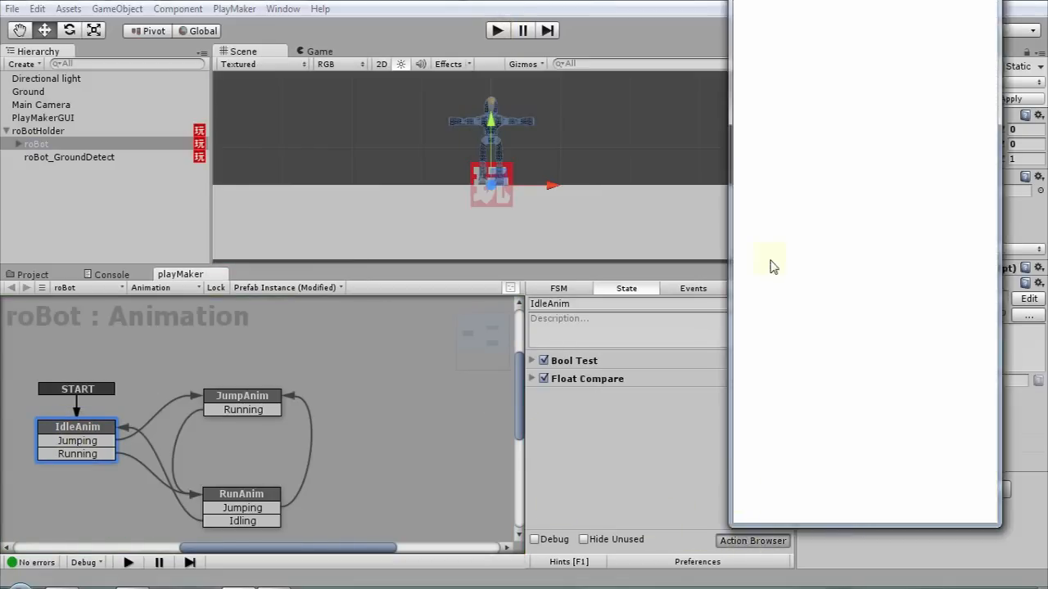
type("play")
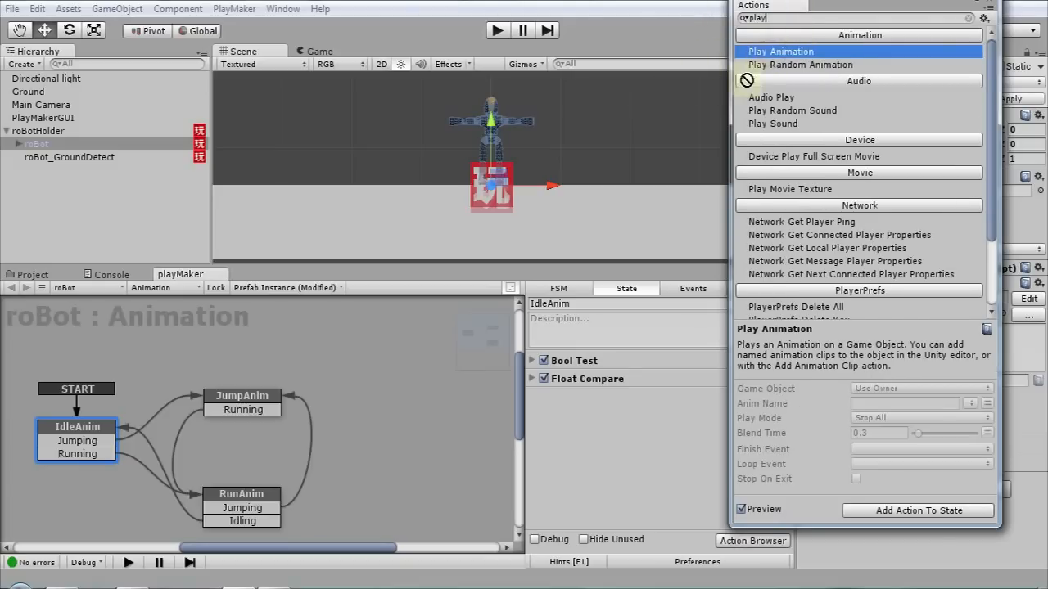
double_click(777, 52)
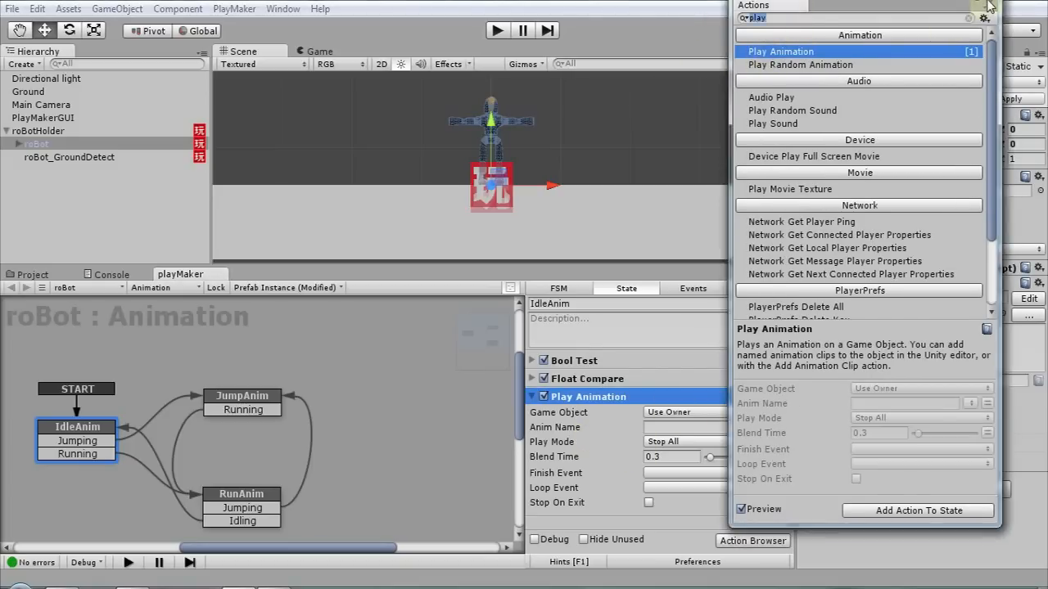
left_click(988, 6)
left_click(758, 428)
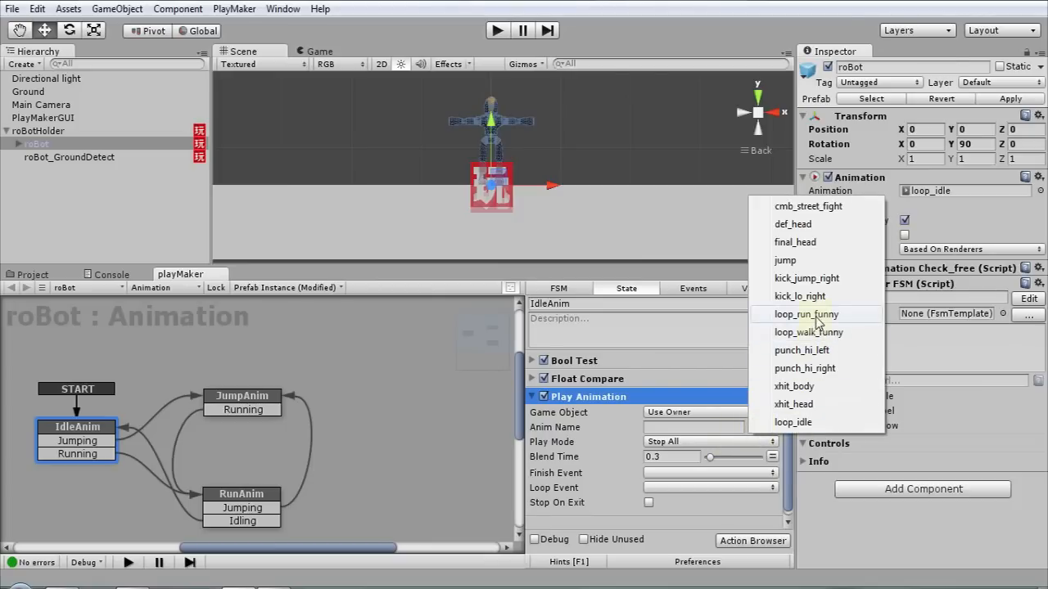
left_click(797, 421)
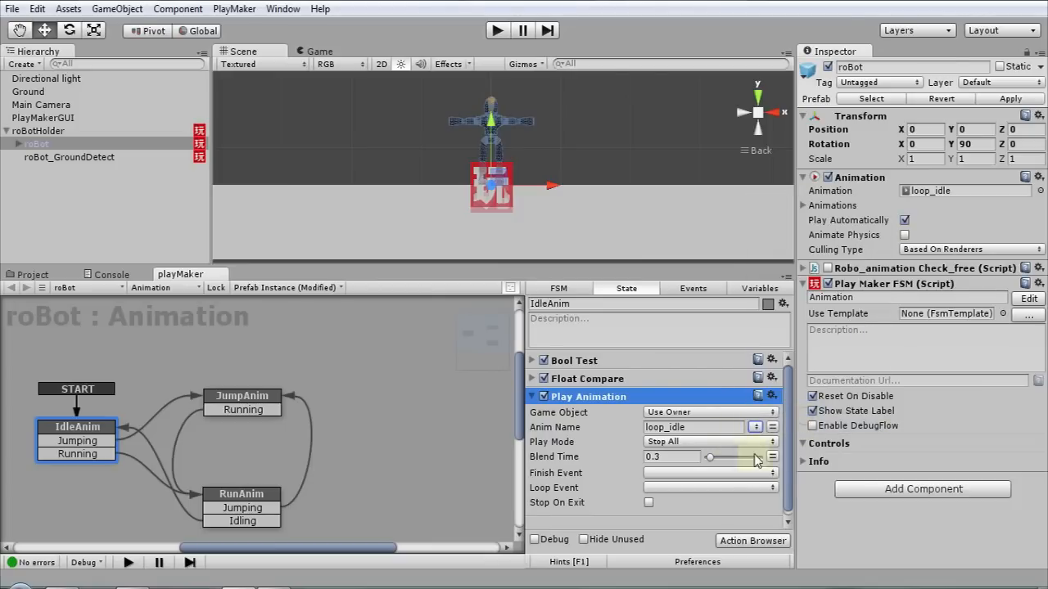
Step: Copy IdleAnim's Play Animation action into RunAnim below Float Compare and set its Anim Name to loop_run_funny
right_click(598, 396)
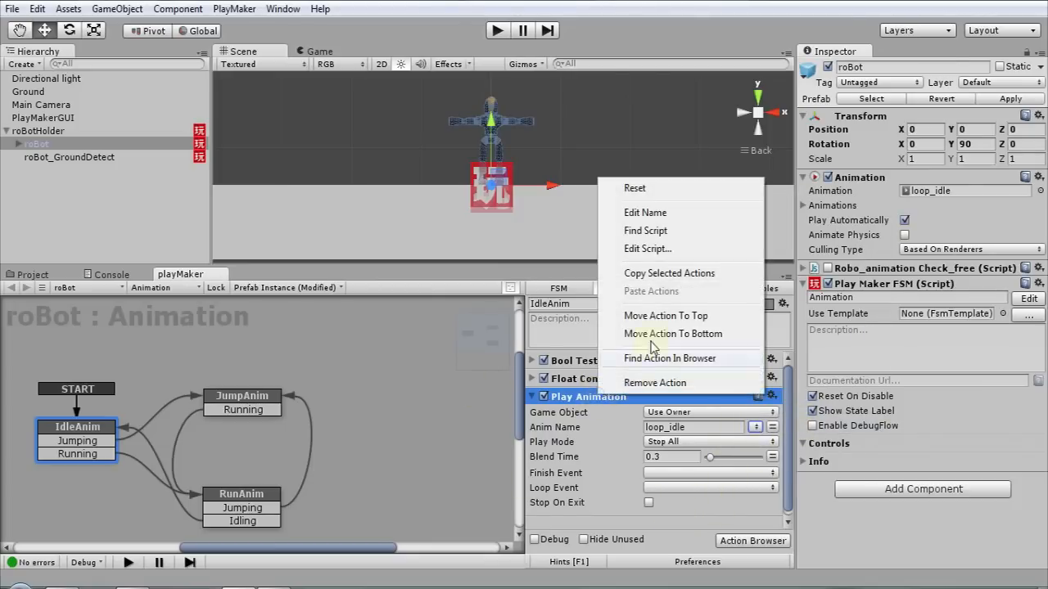
left_click(657, 275)
left_click(241, 490)
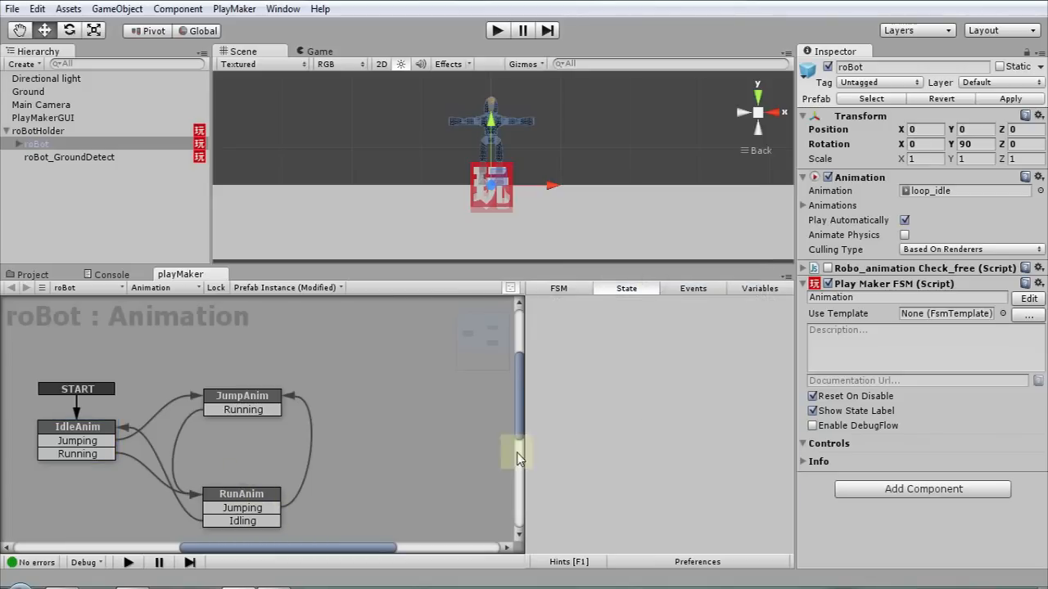
left_click(261, 492)
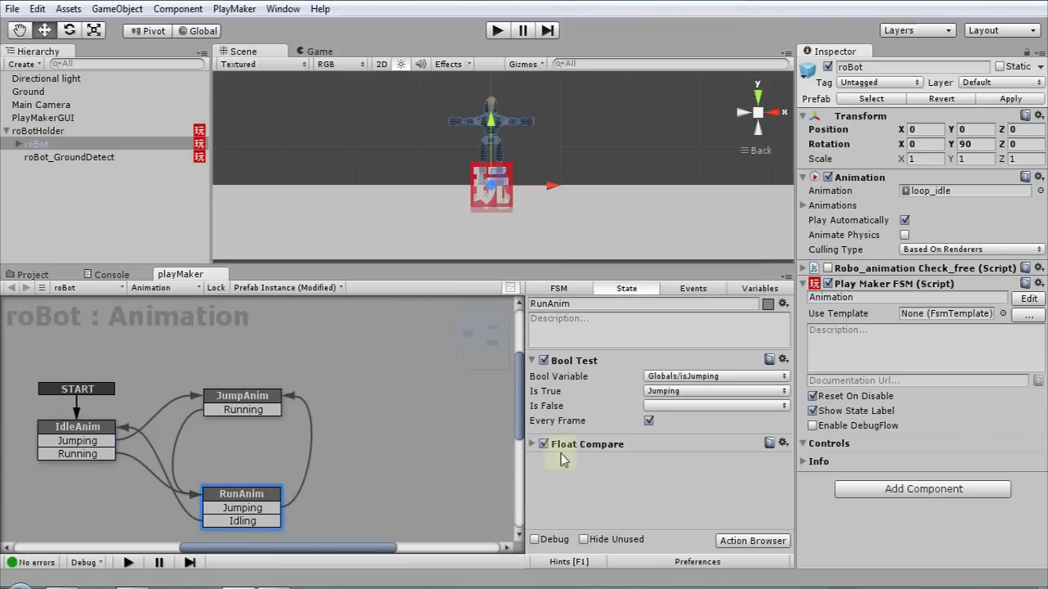
right_click(609, 483)
left_click(668, 391)
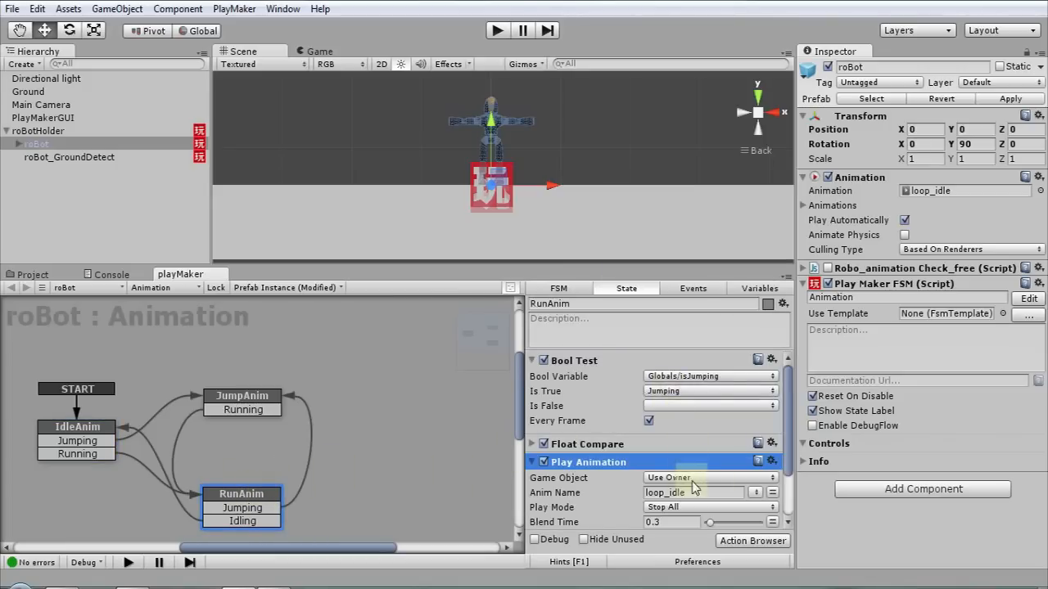
left_click_drag(788, 446, 794, 501)
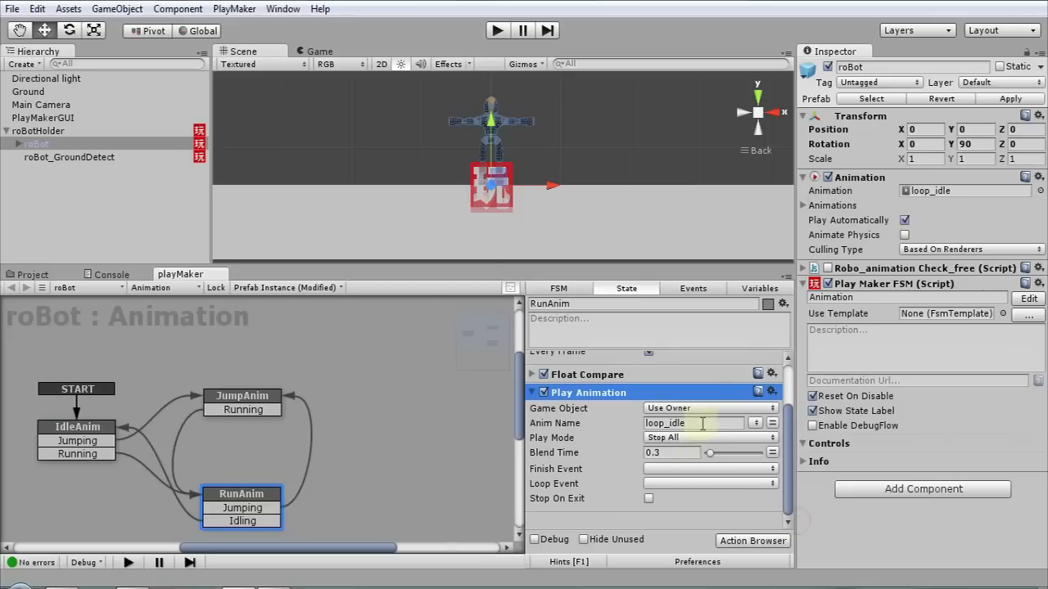
left_click(754, 424)
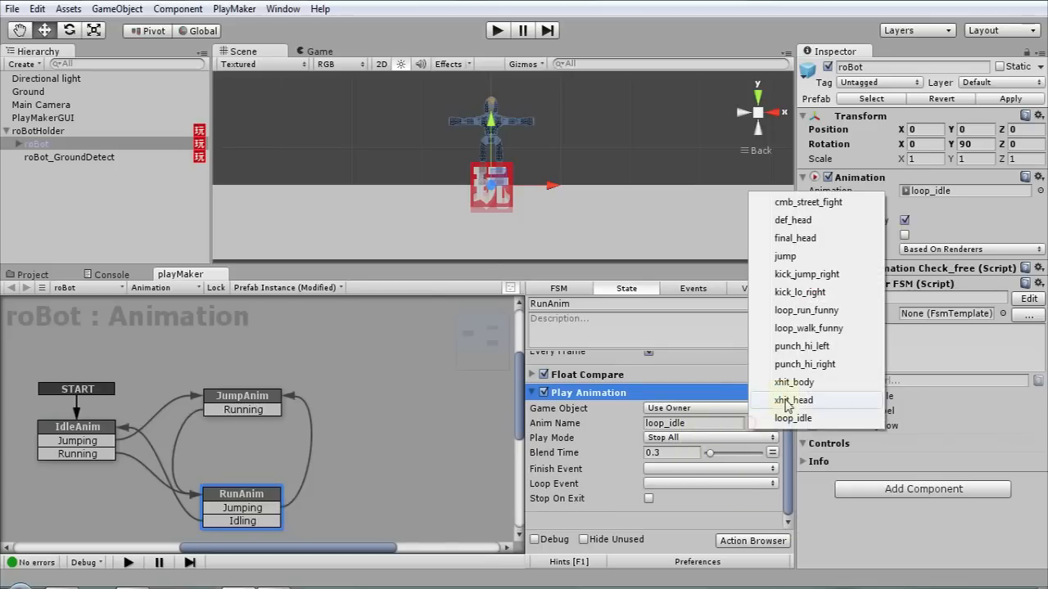
left_click(806, 311)
left_click(536, 393)
Step: Search the actions for "set anim" and insert Set Animation Speed above Play Animation in the RunAnim state
left_click(752, 541)
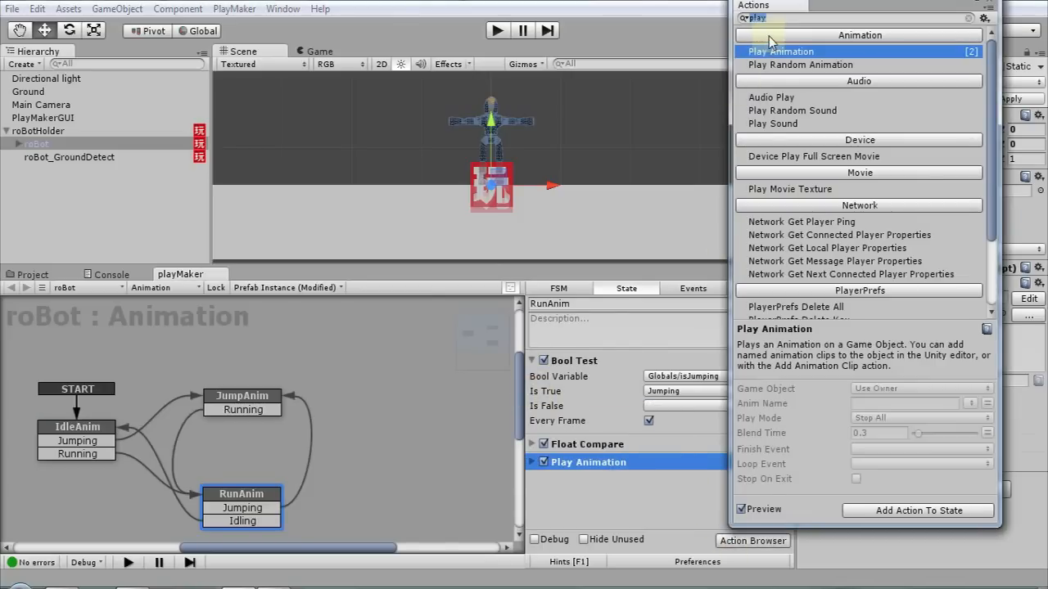
type("set anim")
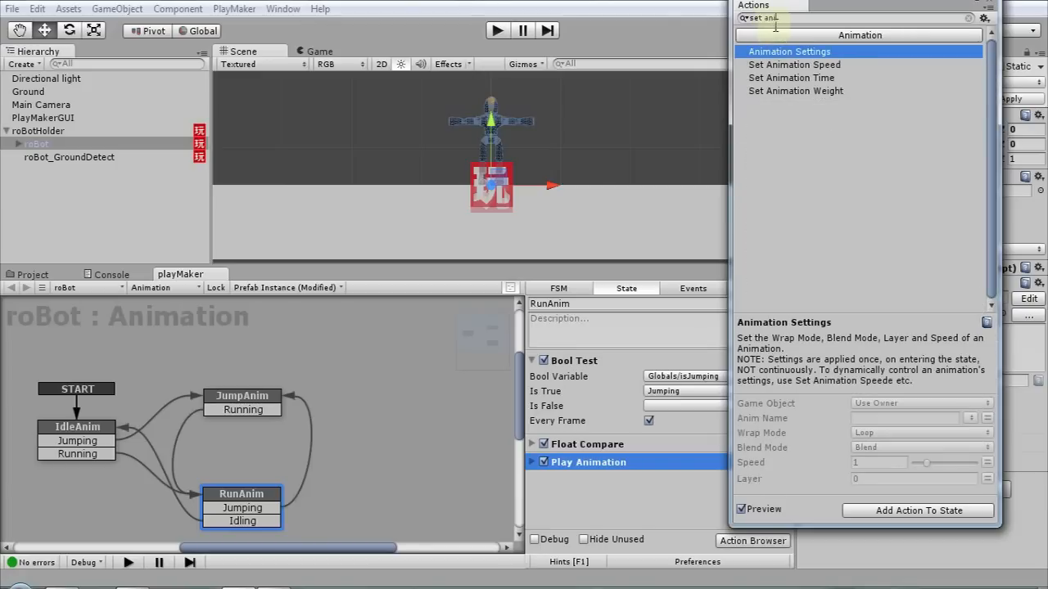
left_click_drag(806, 65, 561, 463)
left_click(990, 9)
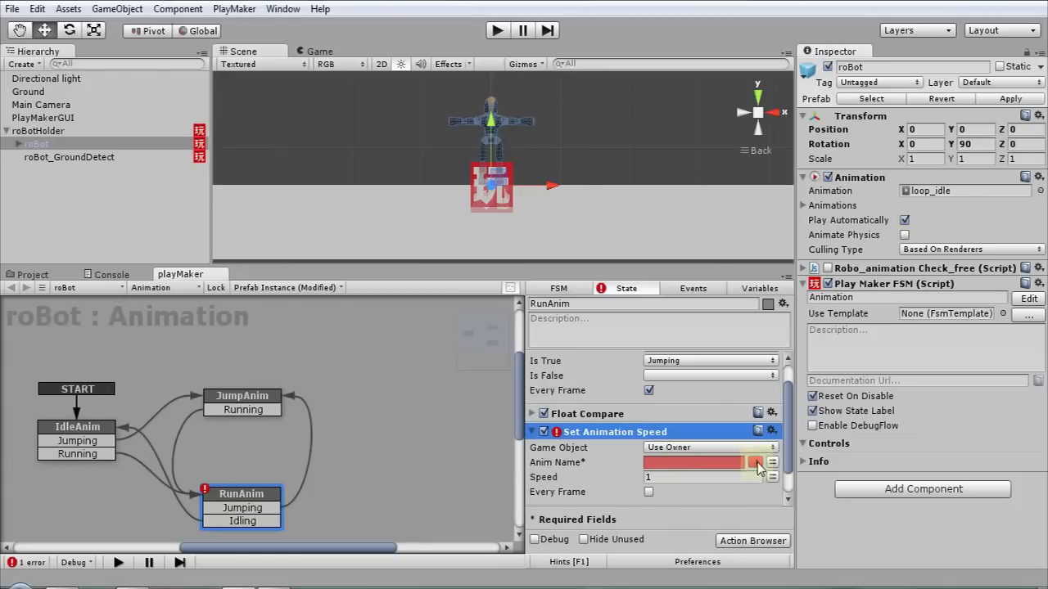
Step: Set RunAnim's Set Animation Speed action to the loop_run_funny animation with a speed of 2.5
left_click(755, 462)
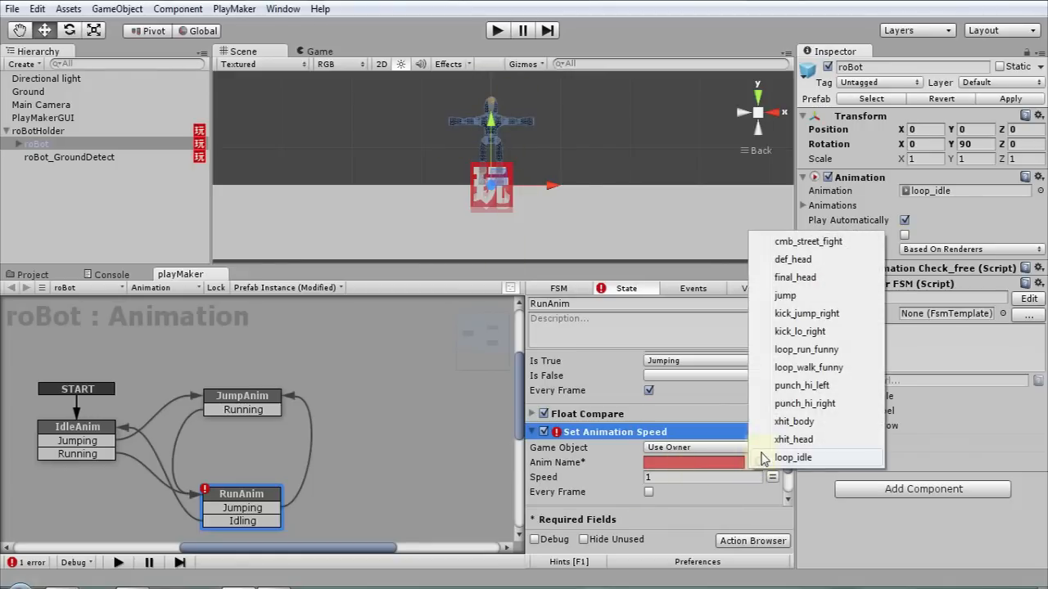
left_click(811, 351)
left_click(595, 481)
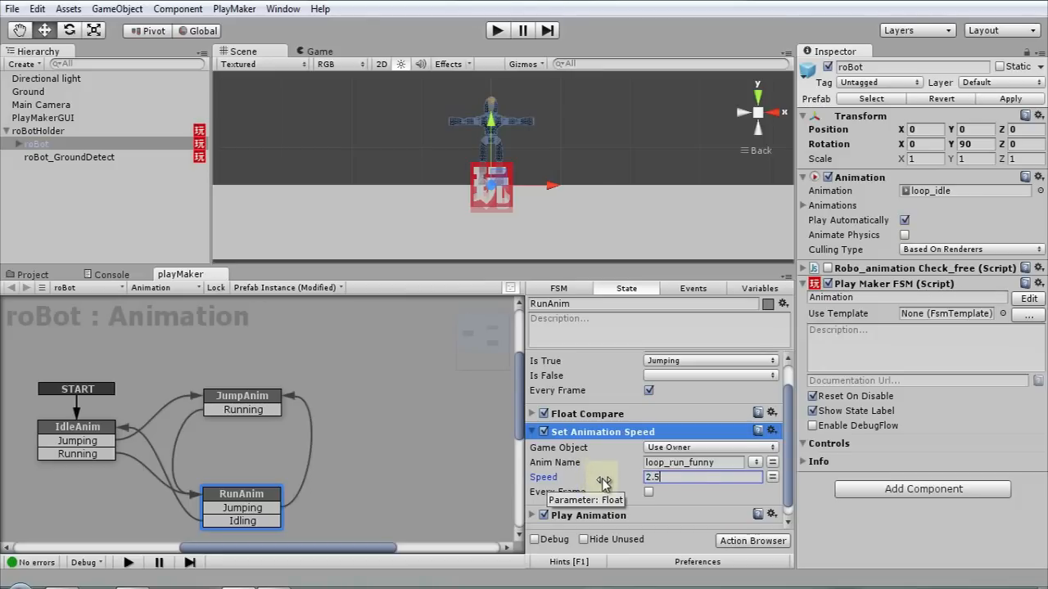
Step: Paste the copied Play Animation action into the JumpAnim state below Bool Test and set its Anim Name to jump
left_click(532, 432)
left_click(573, 480)
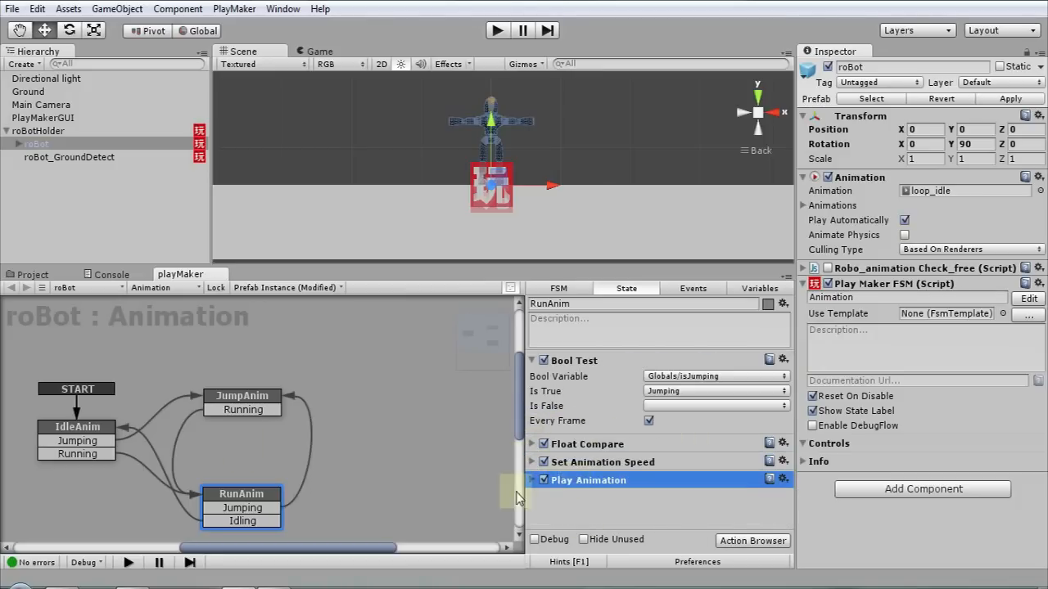
left_click(242, 401)
right_click(583, 456)
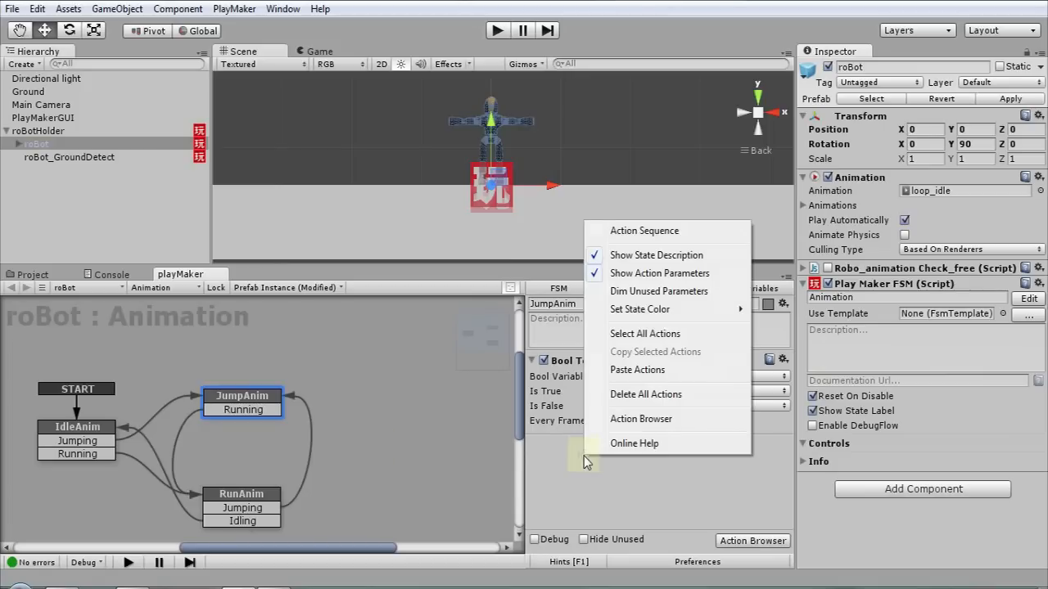
left_click(630, 369)
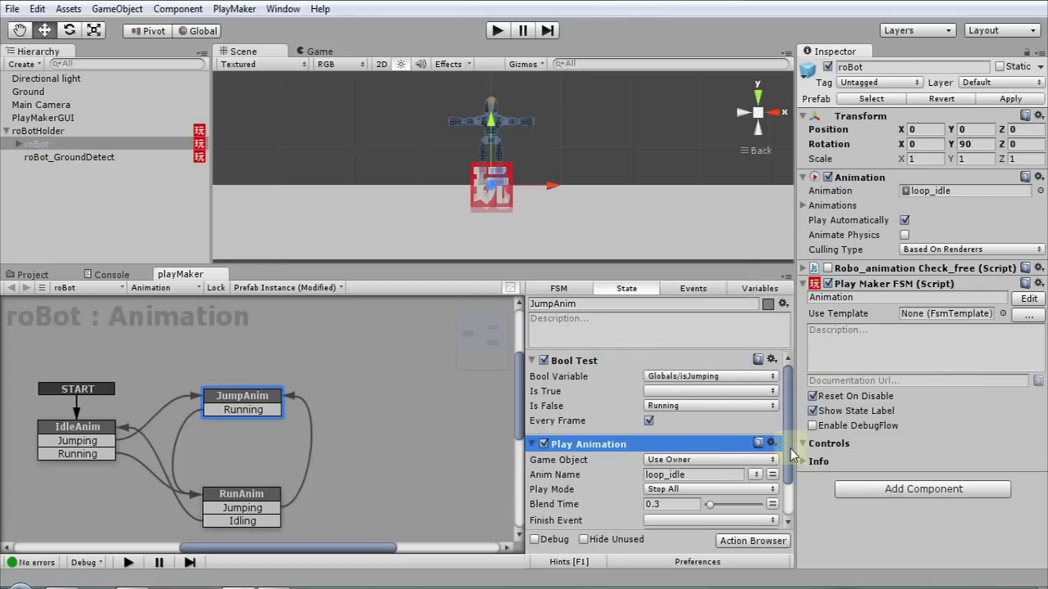
scroll(777, 483, "down", 2)
left_click(754, 424)
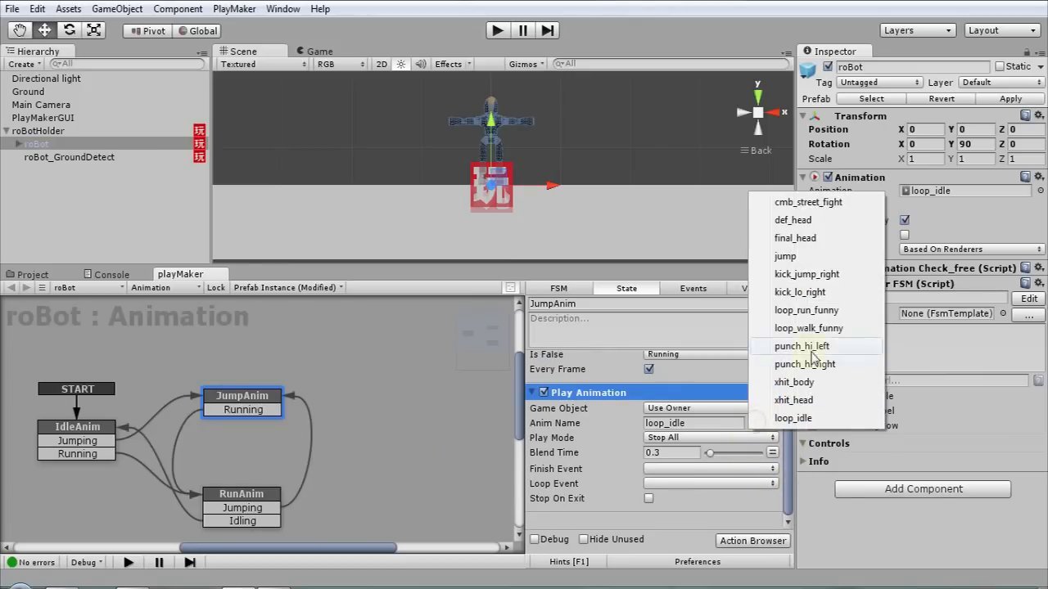
left_click(786, 257)
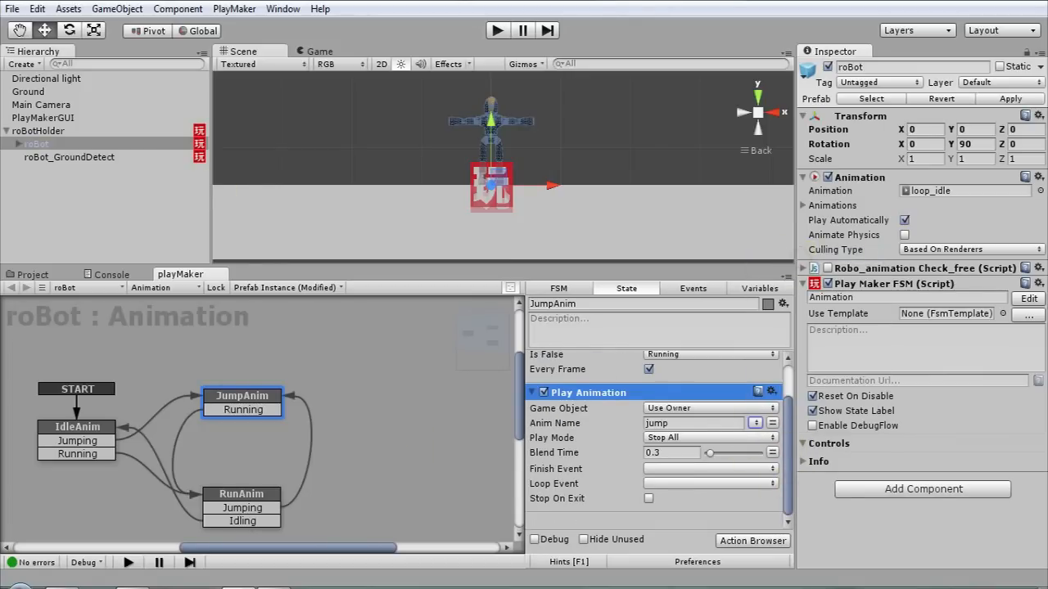
Step: Save the scene and run a brief play test of the robot's animation states
left_click(8, 7)
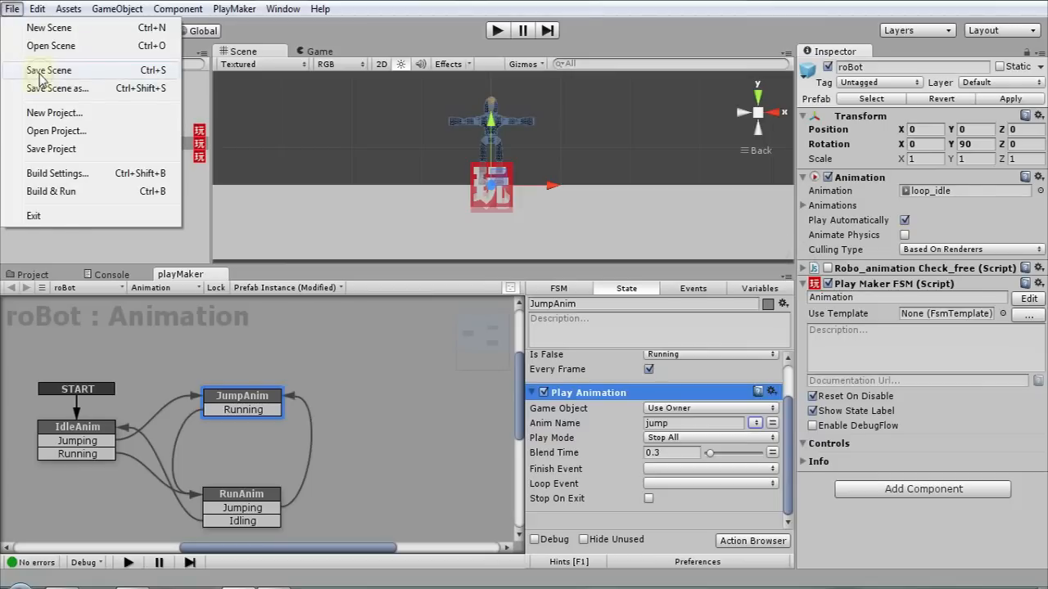
left_click(43, 72)
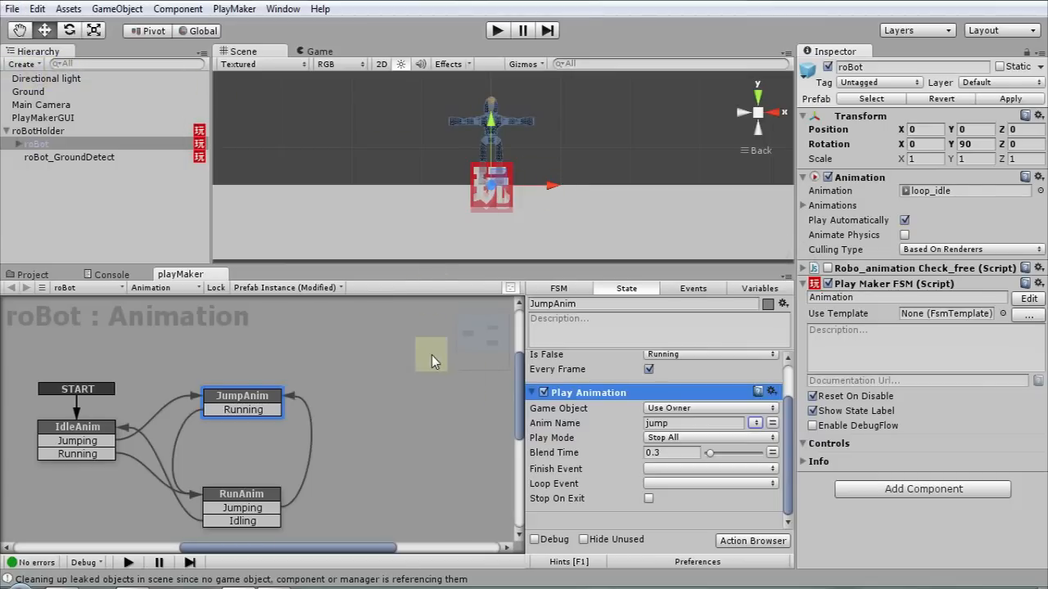
left_click(496, 31)
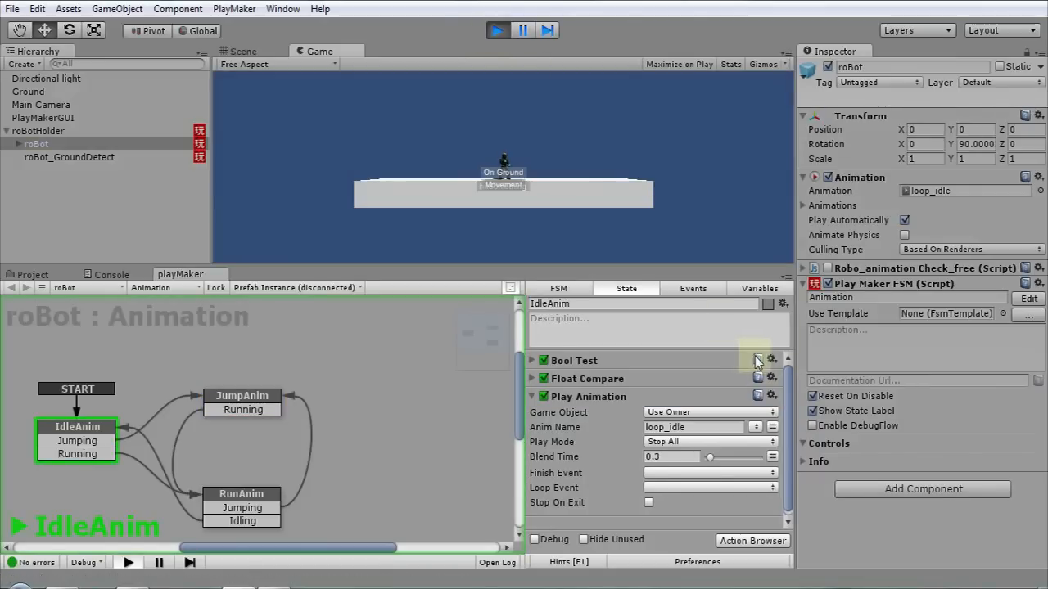
left_click(496, 31)
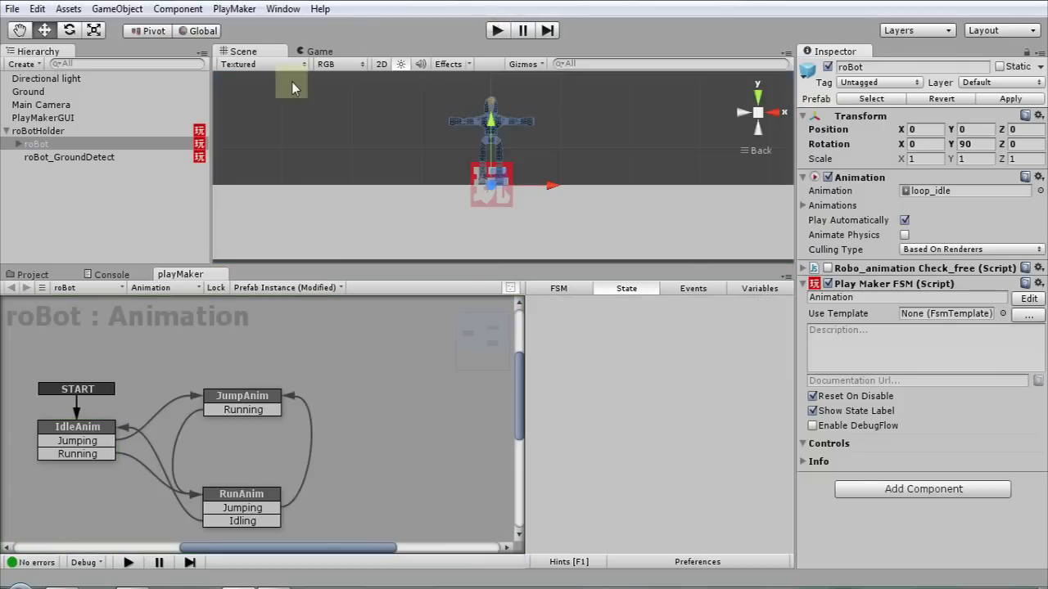
Step: Deactivate the PlayMakerGUI object and play test the scene without the state labels
left_click(45, 118)
left_click(828, 67)
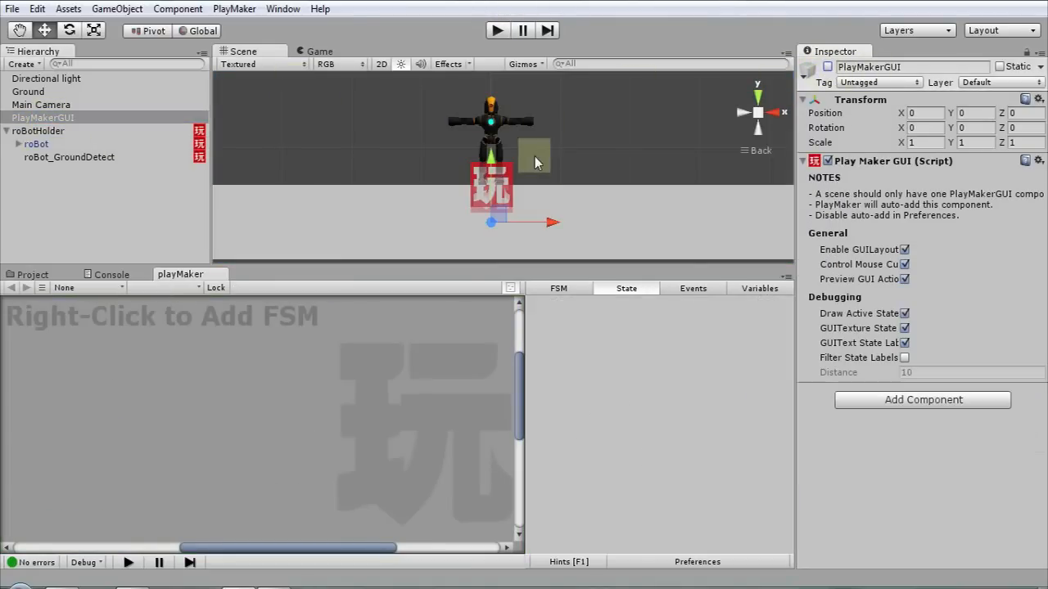
left_click(497, 34)
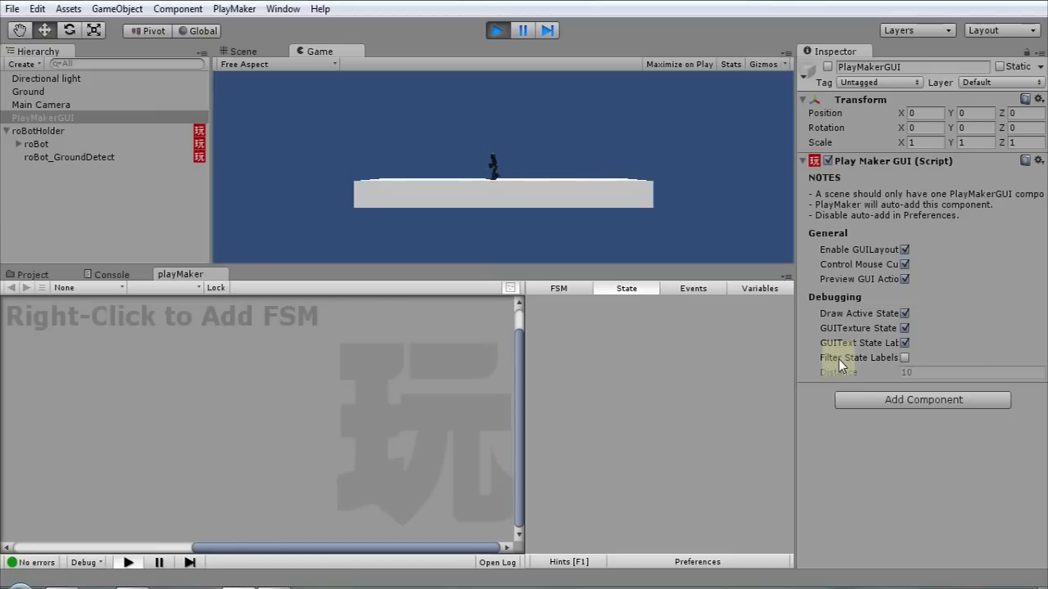
left_click(502, 30)
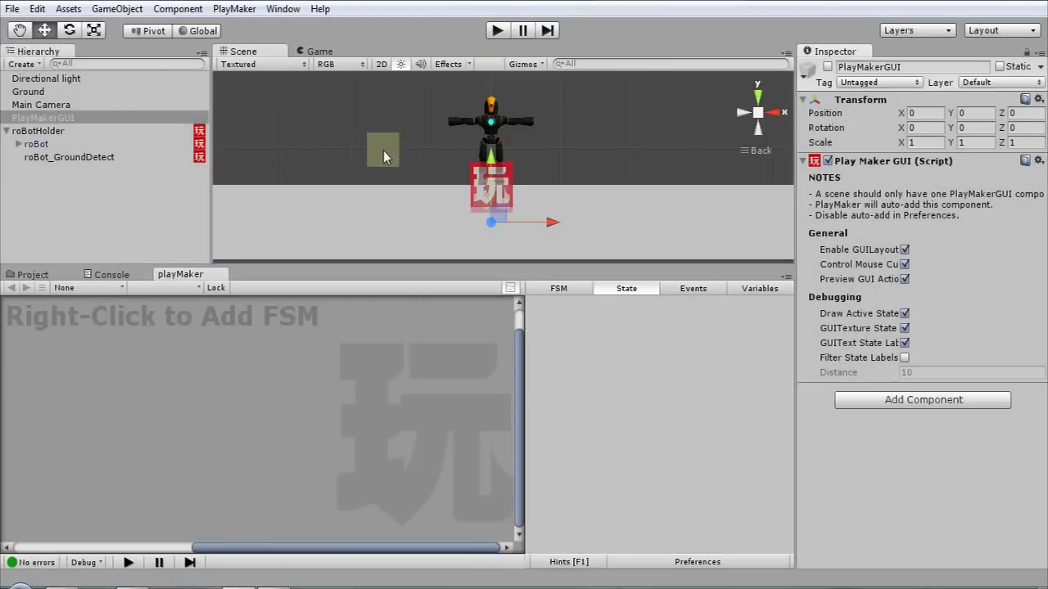
Step: Set the Main Camera's Field of View to 30
left_click(41, 105)
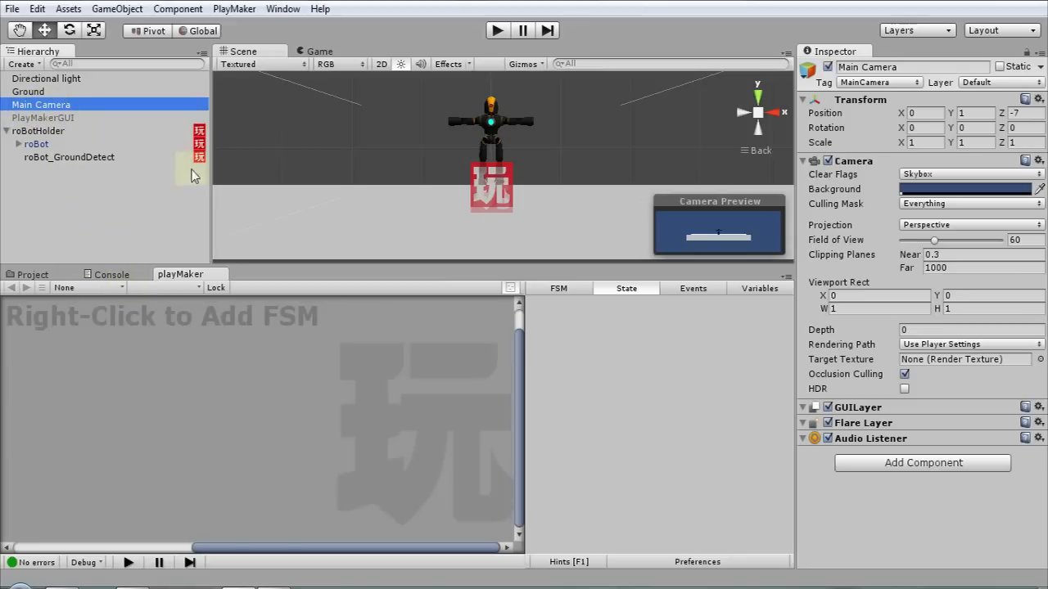
left_click(933, 241)
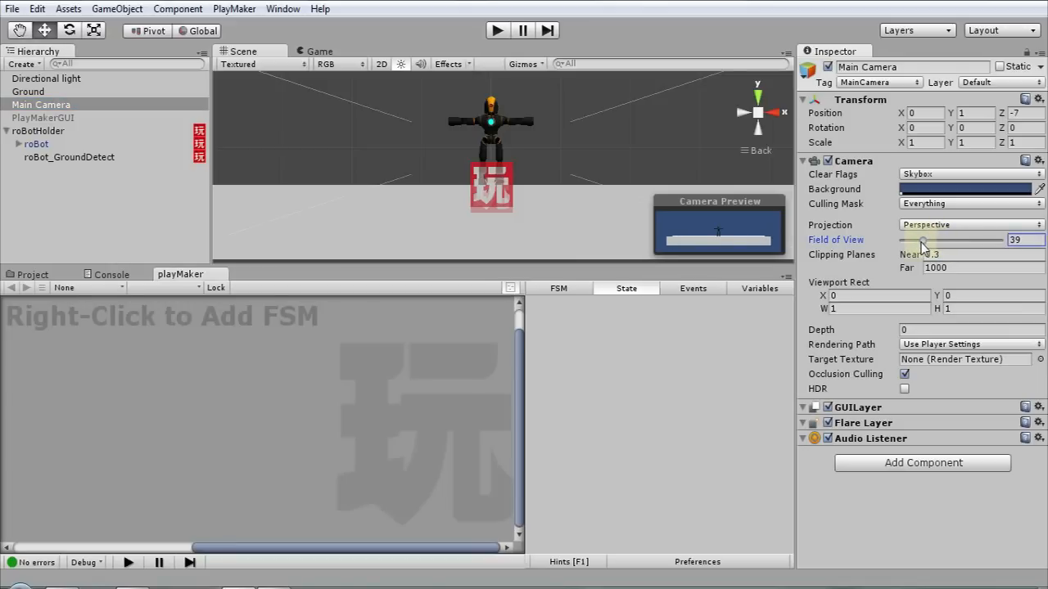
left_click_drag(920, 248, 917, 242)
type("30")
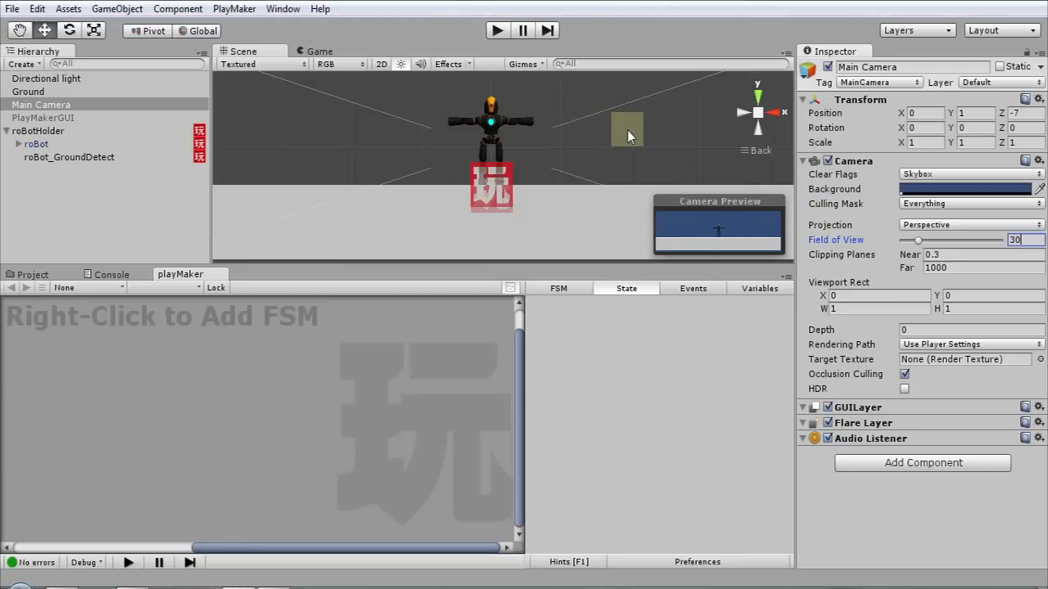
Step: Add a new FSM to the Main Camera and show its State 1 settings
right_click(99, 287)
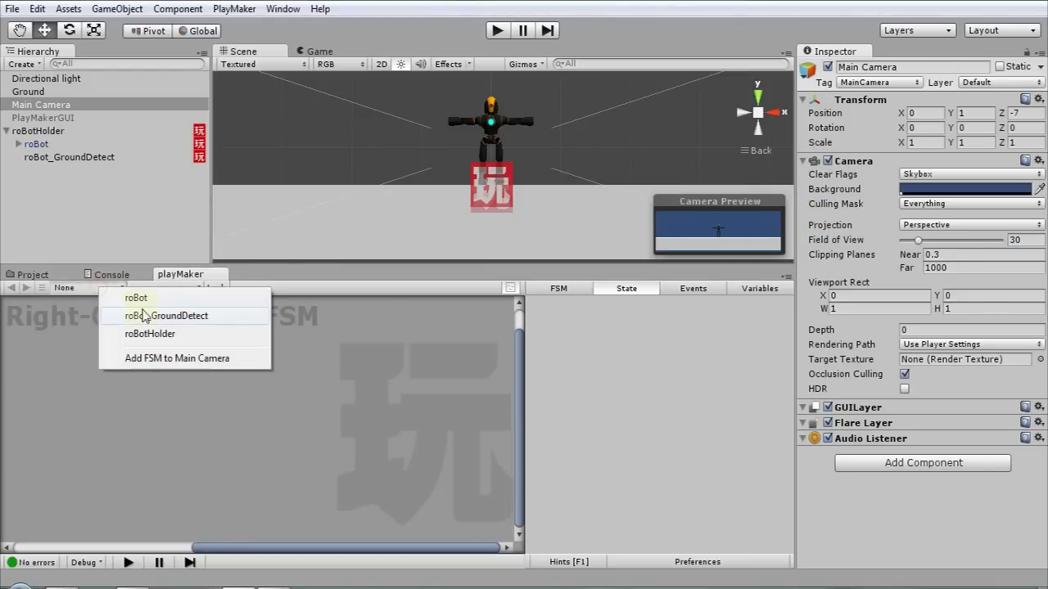
left_click(150, 360)
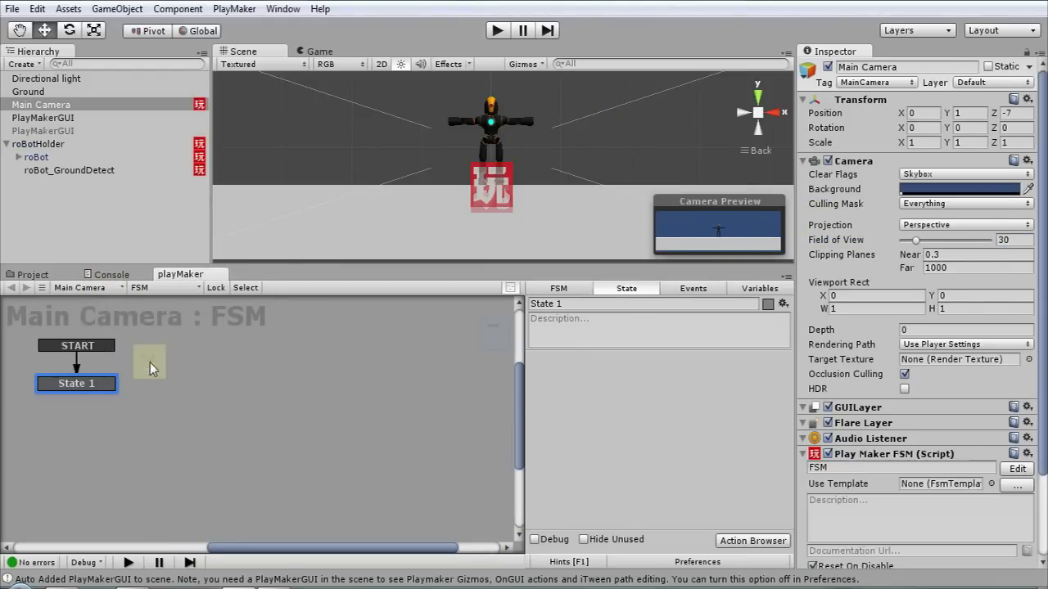
left_click(694, 291)
left_click(627, 289)
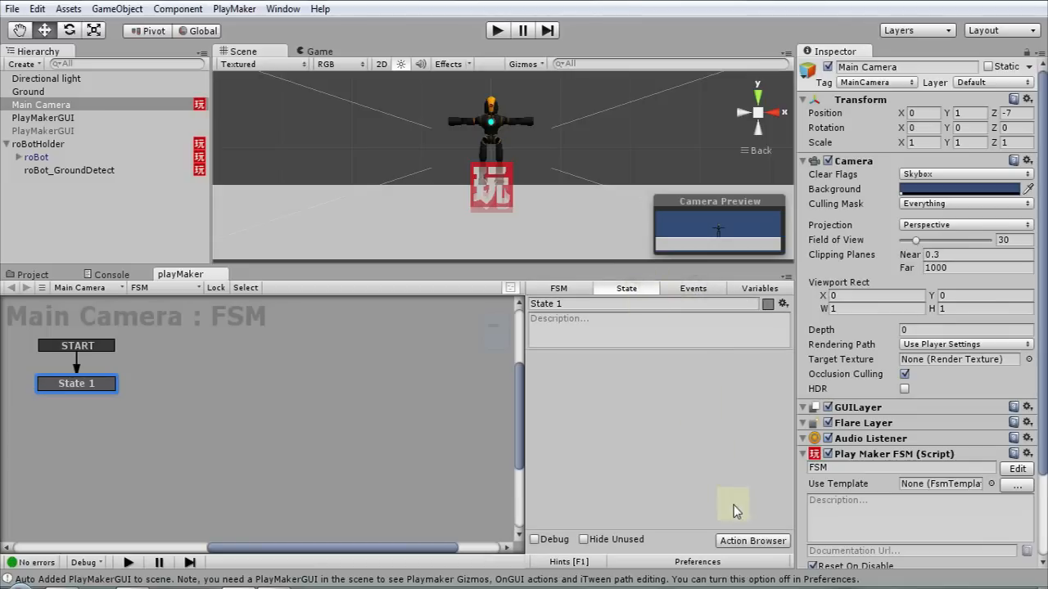
Step: Search the actions for "smooth" and add Smooth Follow Action to the camera's State 1
left_click(750, 541)
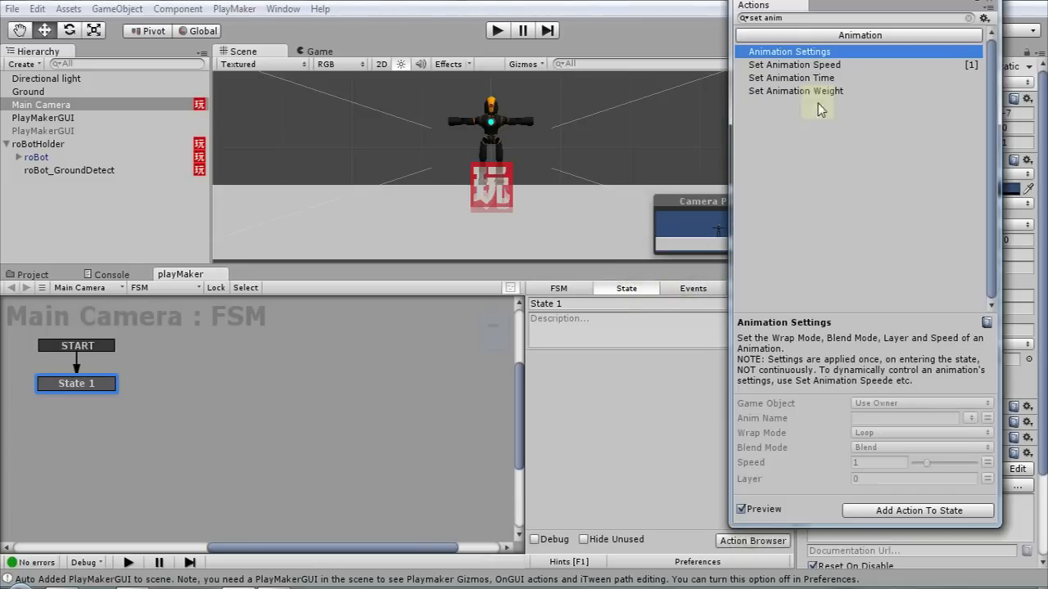
left_click(792, 18)
type("smoot")
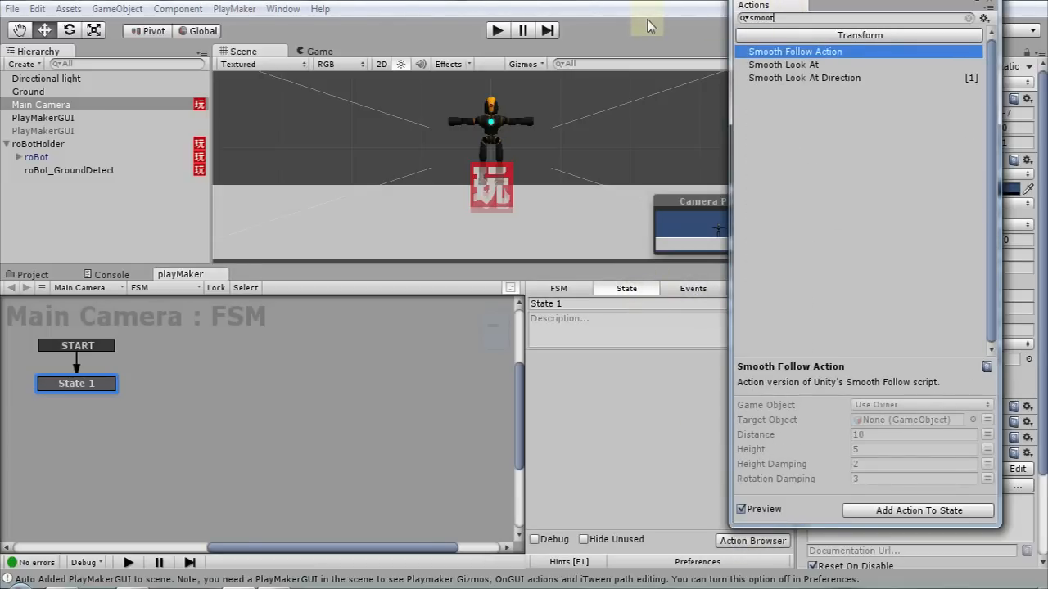
left_click_drag(753, 51, 626, 430)
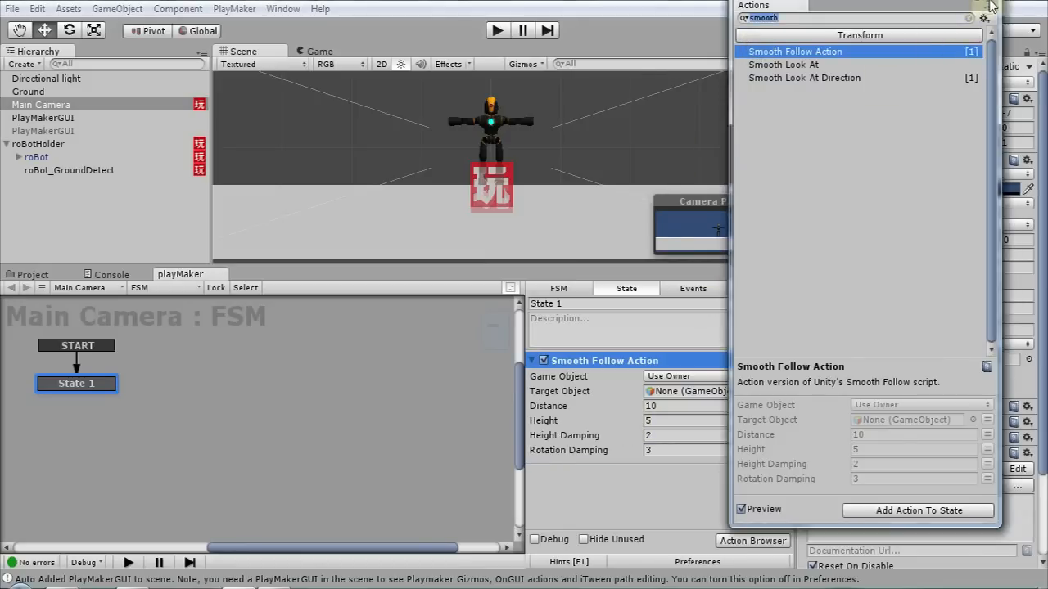
left_click(989, 7)
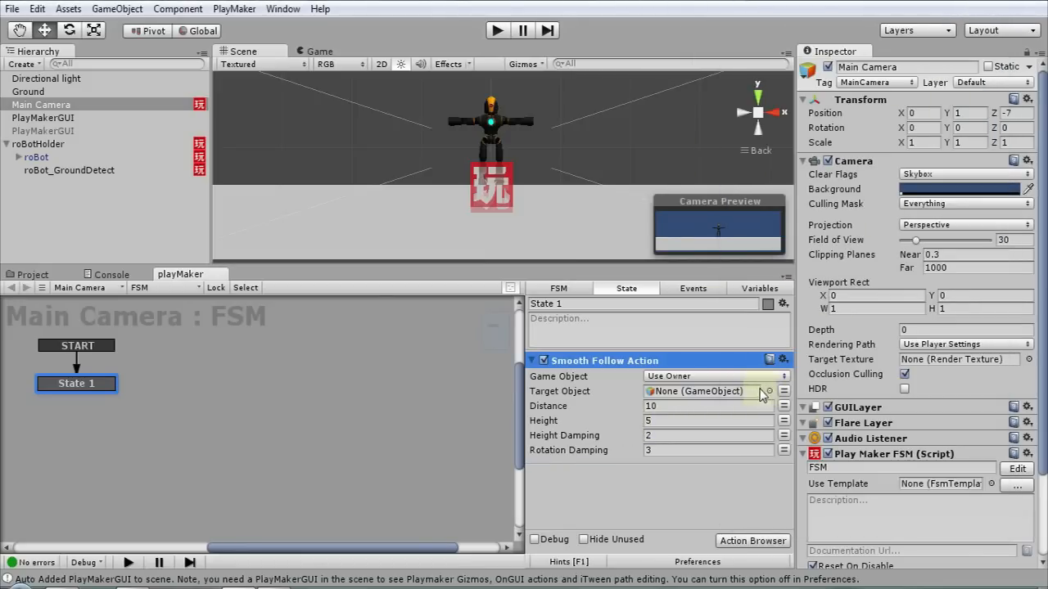
Step: Set Smooth Follow Action's Target Object to roBotHolder, Distance to 7, Height to 1 and Rotation Damping to 0
left_click_drag(33, 145, 702, 394)
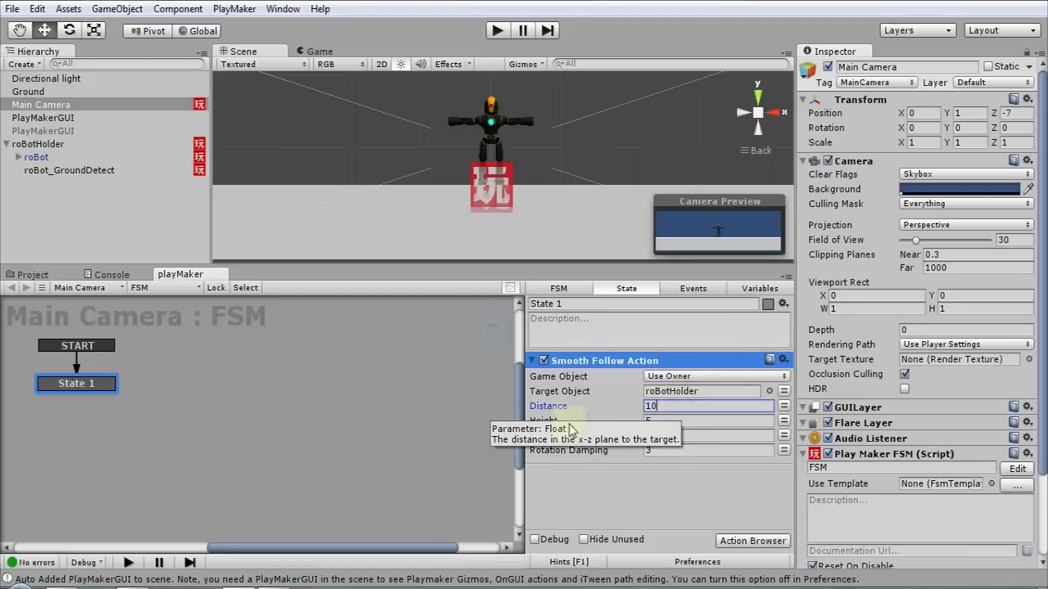
left_click(630, 410)
type("7")
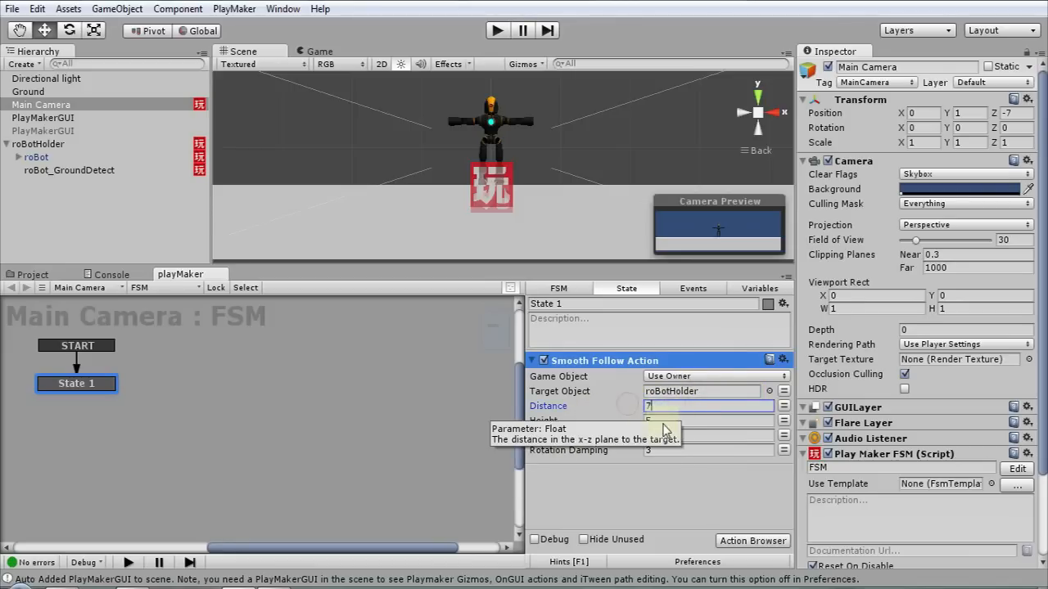
left_click(664, 420)
type("1")
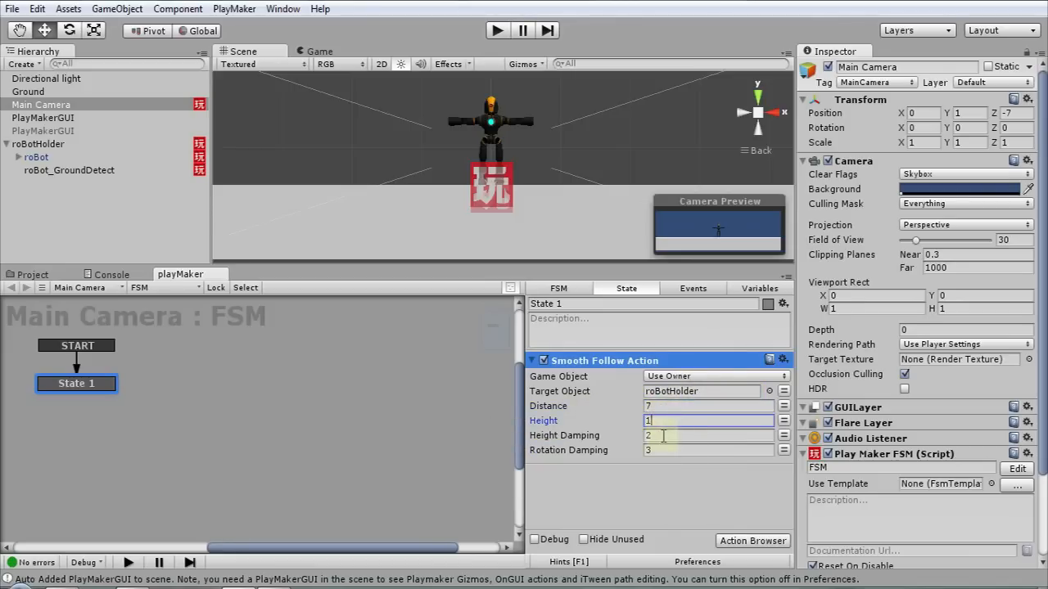
left_click(664, 435)
left_click(666, 450)
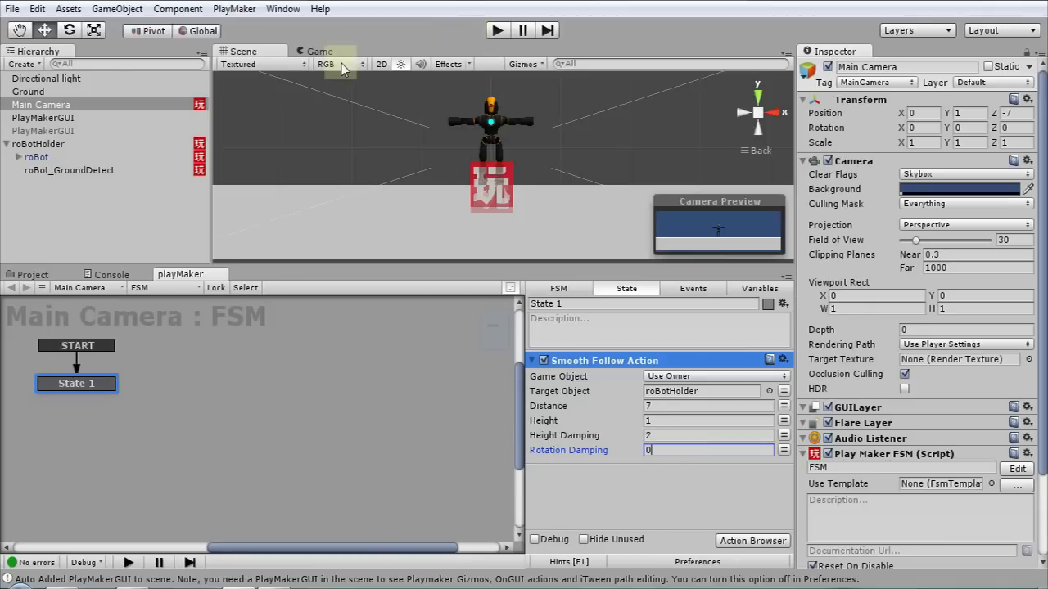
Step: Play test the scene, running the robot both ways and jumping to check how the camera follows
left_click(496, 31)
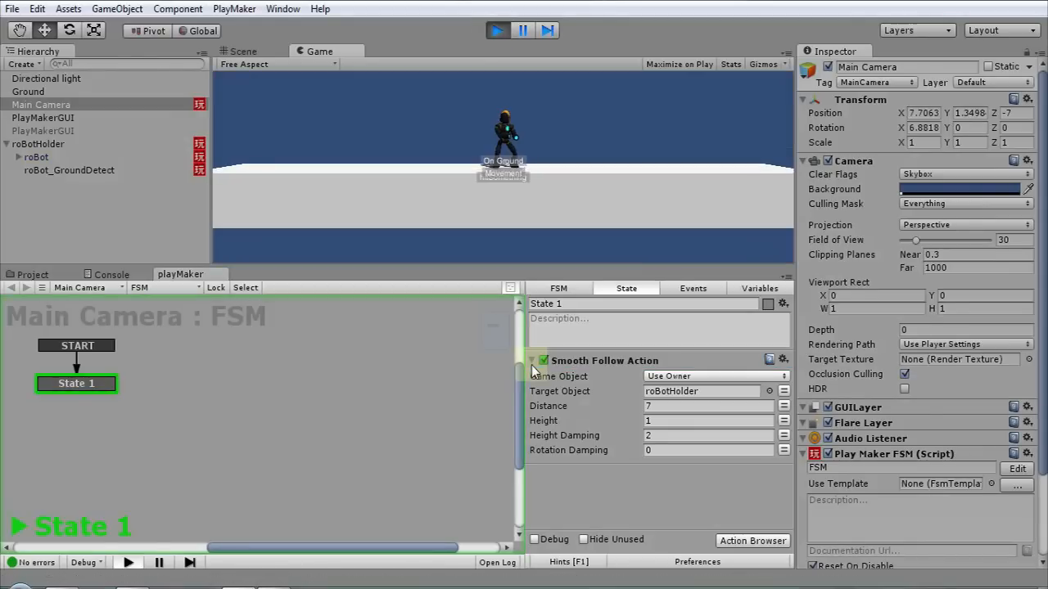
key("Right")
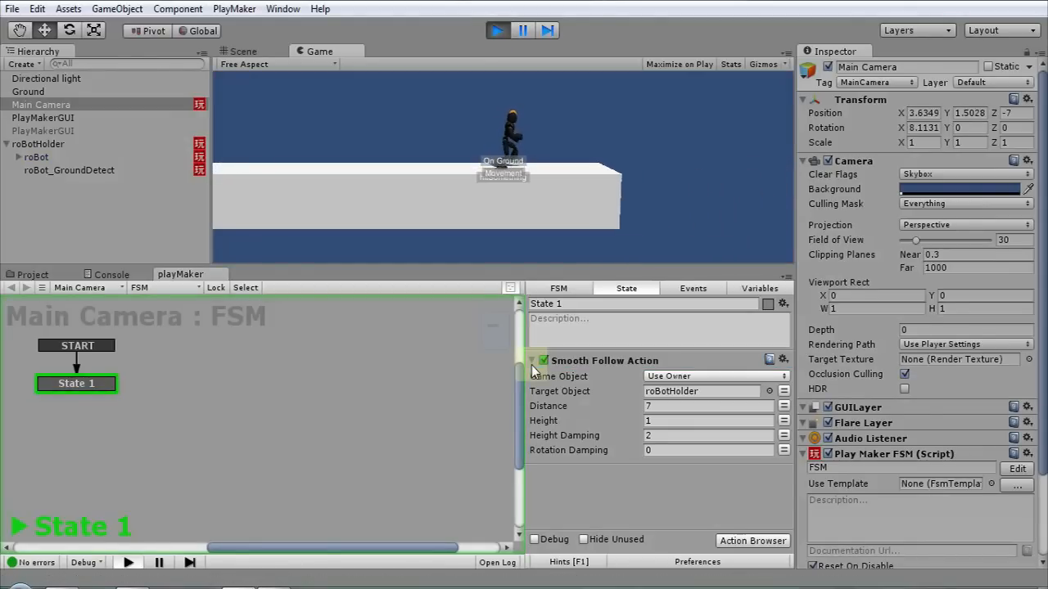
key("Left")
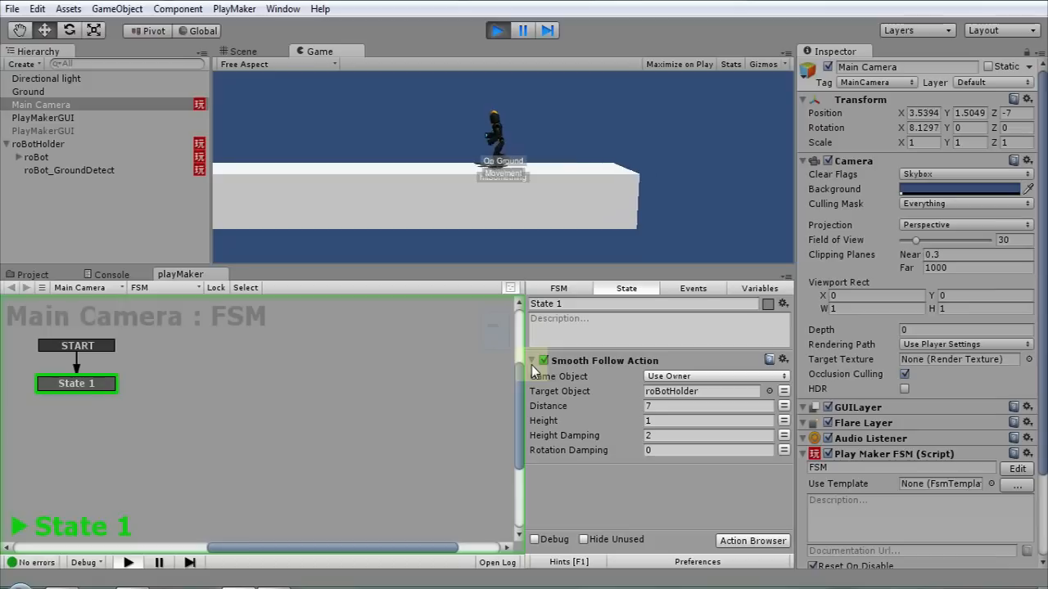
key("space")
key("Right")
key("space")
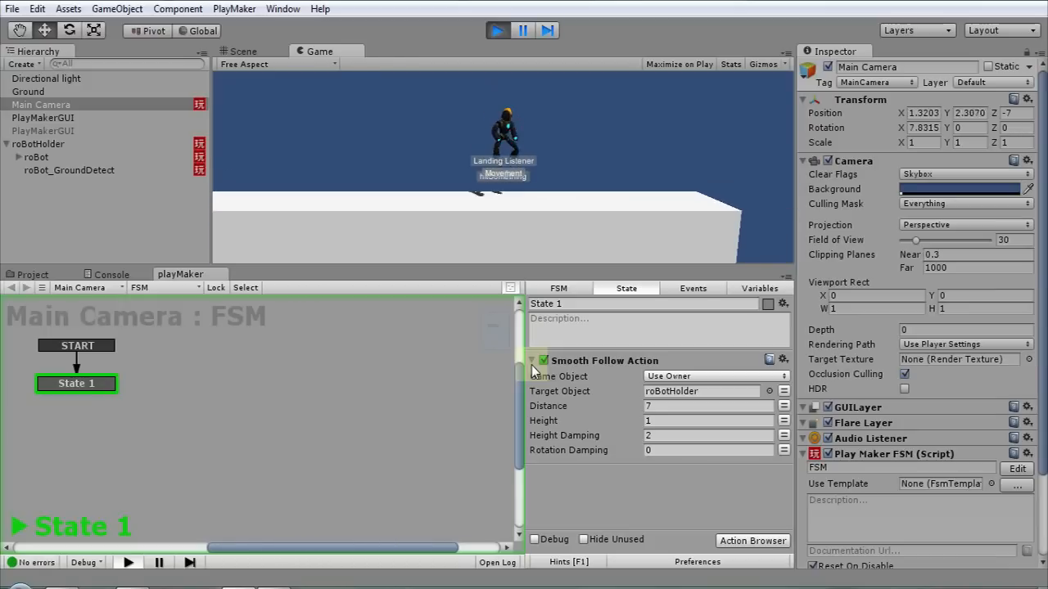
left_click(497, 30)
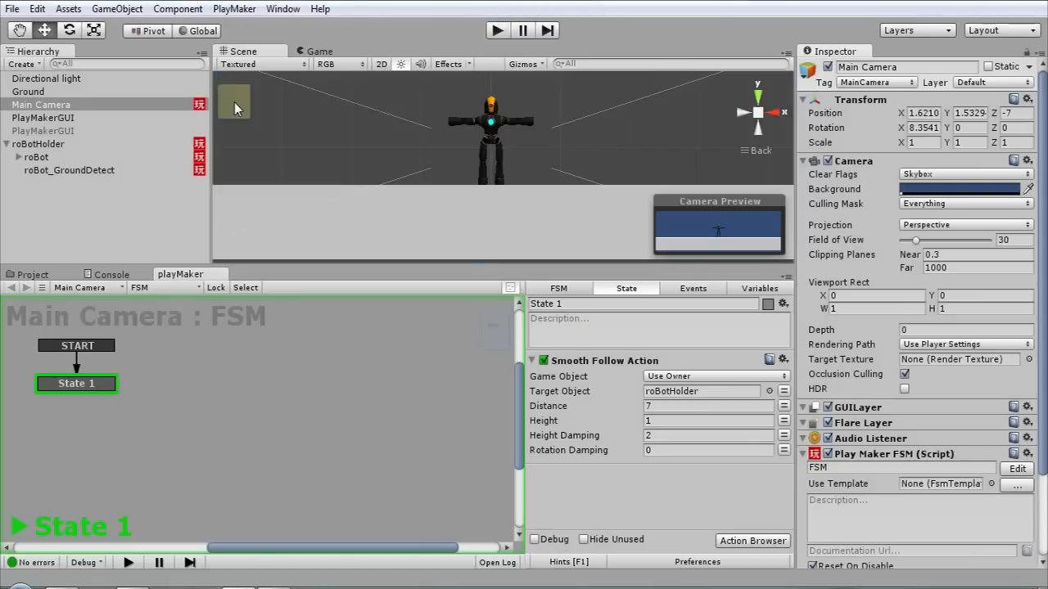
Step: Try to delete the duplicate active PlayMakerGUI object from the scene hierarchy
left_click(42, 118)
right_click(68, 123)
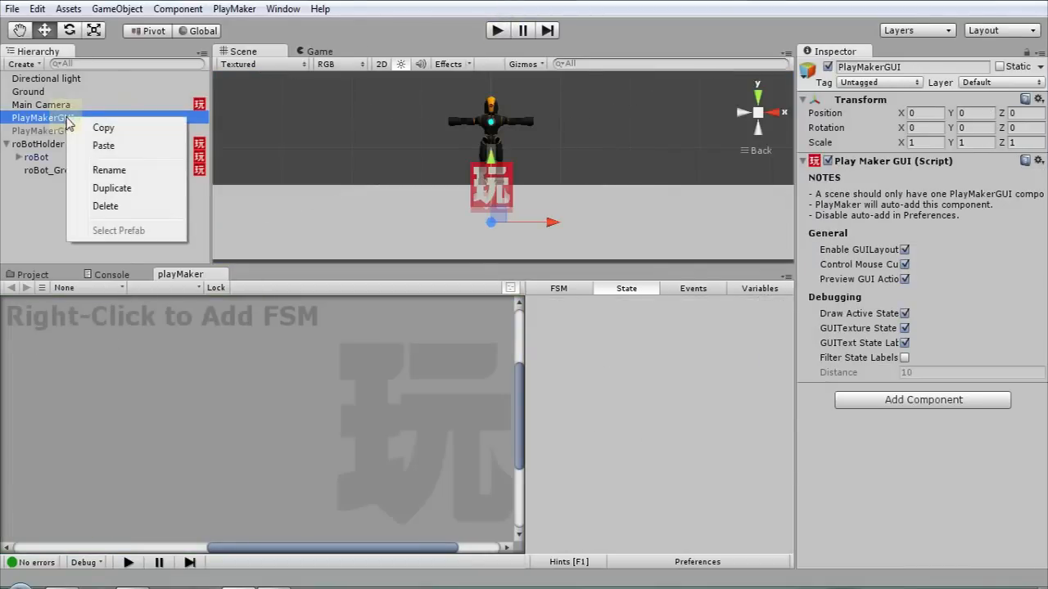
left_click(106, 206)
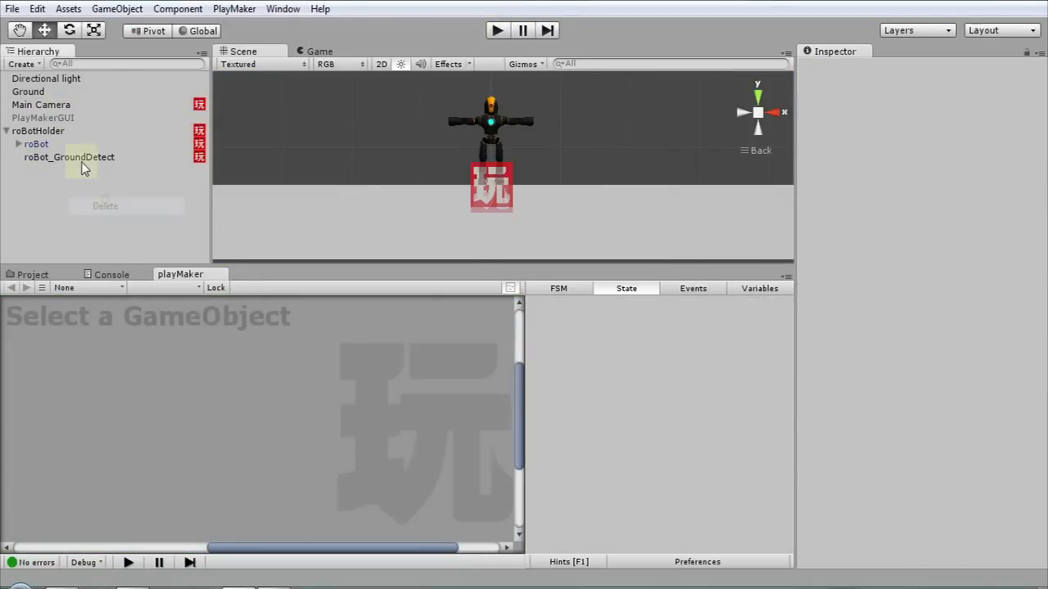
Step: Delete the duplicate active PlayMakerGUI object from the scene hierarchy
left_click(51, 121)
left_click(45, 105)
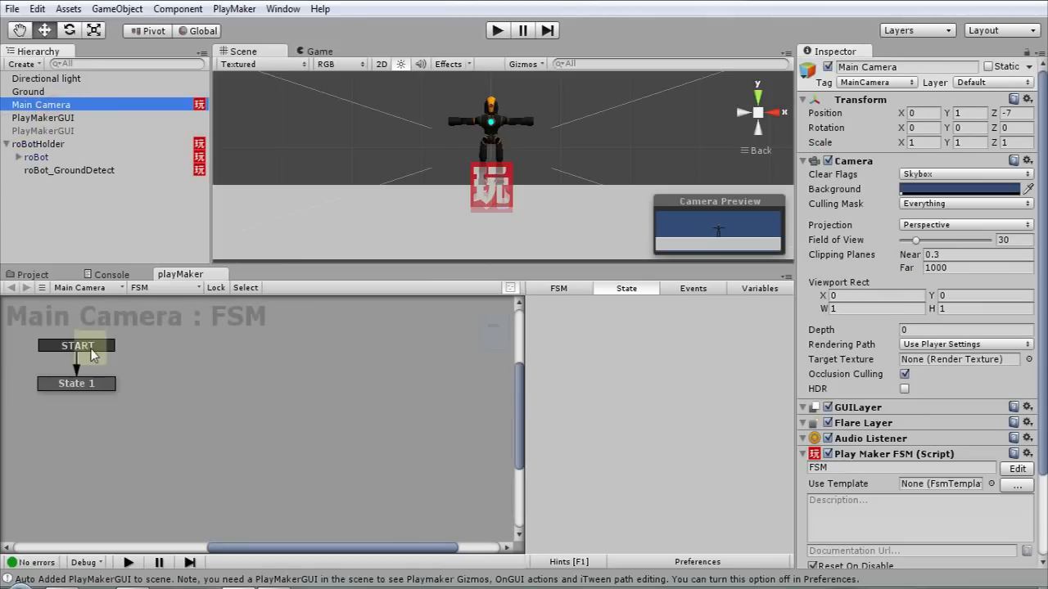
right_click(46, 120)
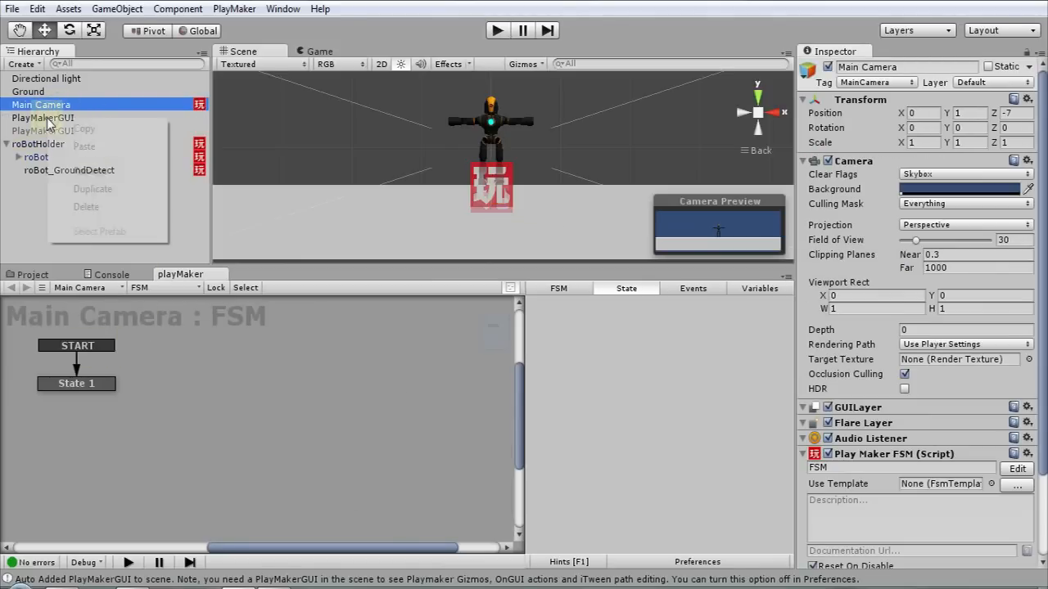
left_click(33, 119)
right_click(34, 124)
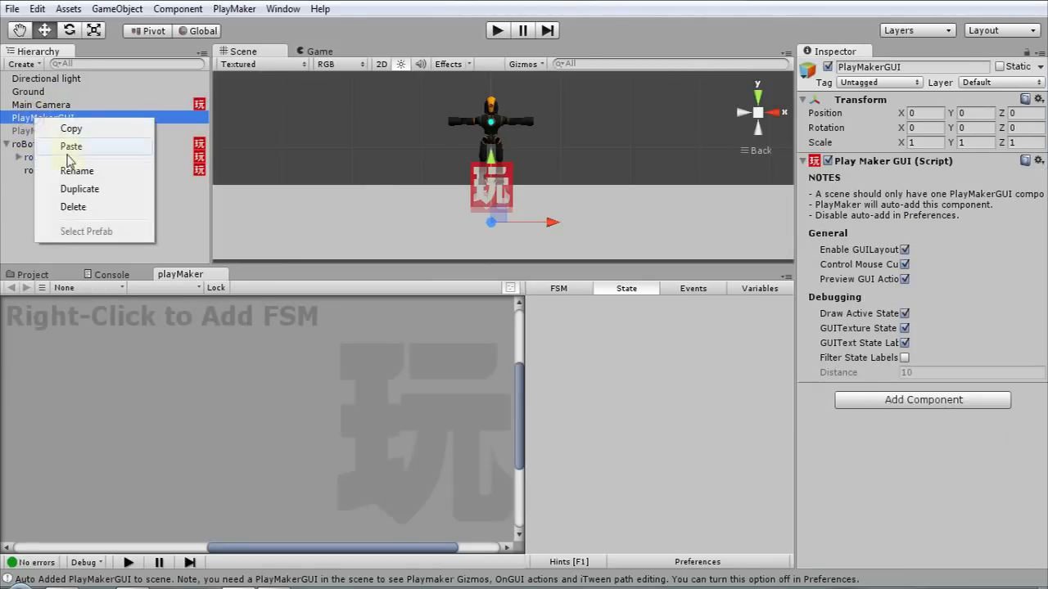
left_click(72, 207)
Step: Enable the remaining PlayMakerGUI object and disable its Play Maker GUI script component
left_click(43, 118)
left_click(827, 67)
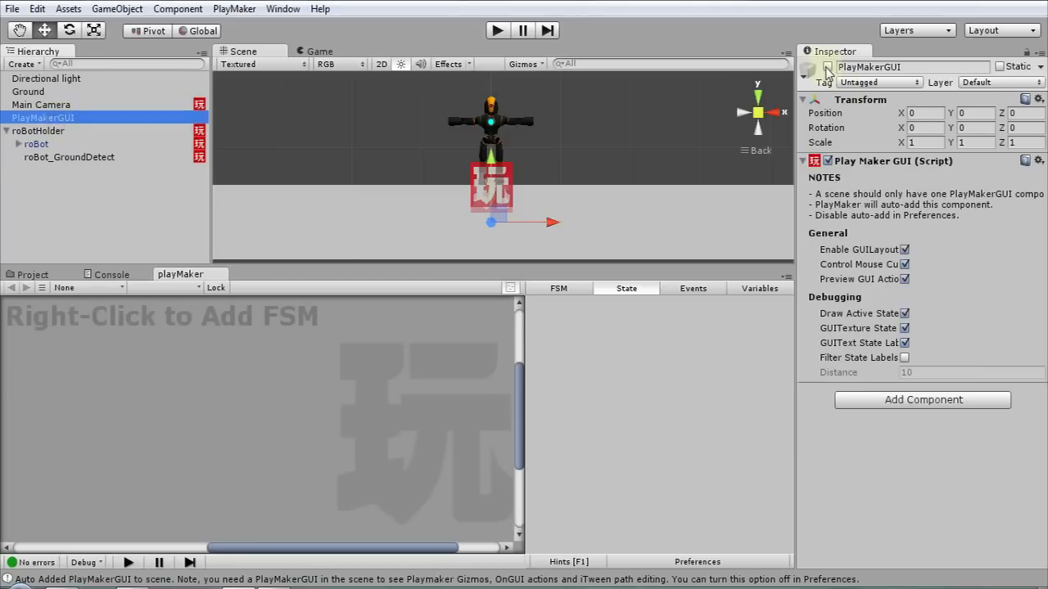
left_click(827, 67)
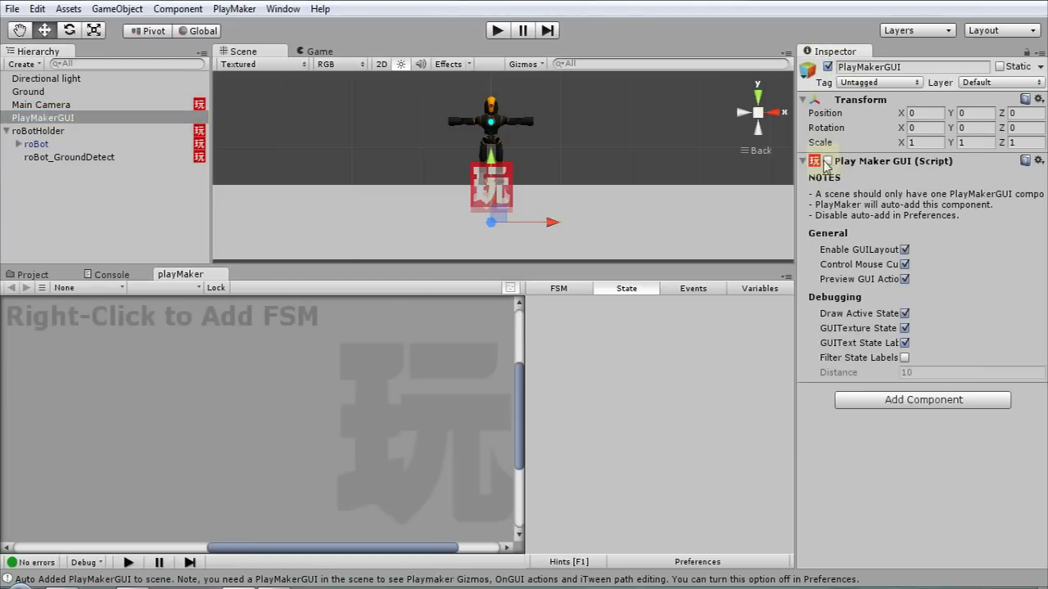
Step: Alternate the selection between Main Camera and PlayMakerGUI to check whether a duplicate GUI object gets added again
left_click(318, 140)
left_click(41, 105)
left_click(49, 117)
left_click(46, 104)
left_click(49, 118)
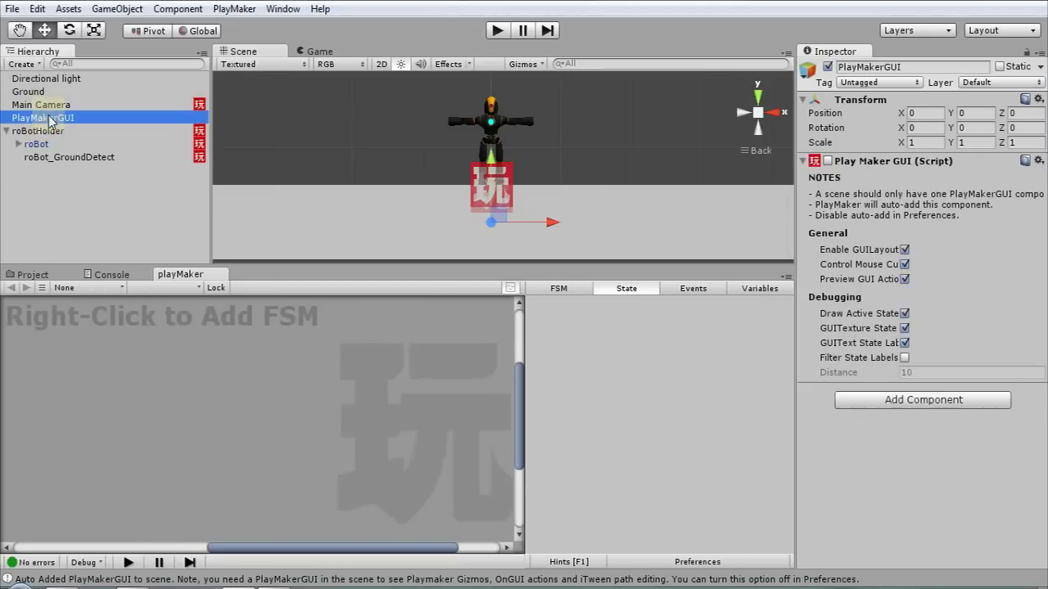
left_click(43, 105)
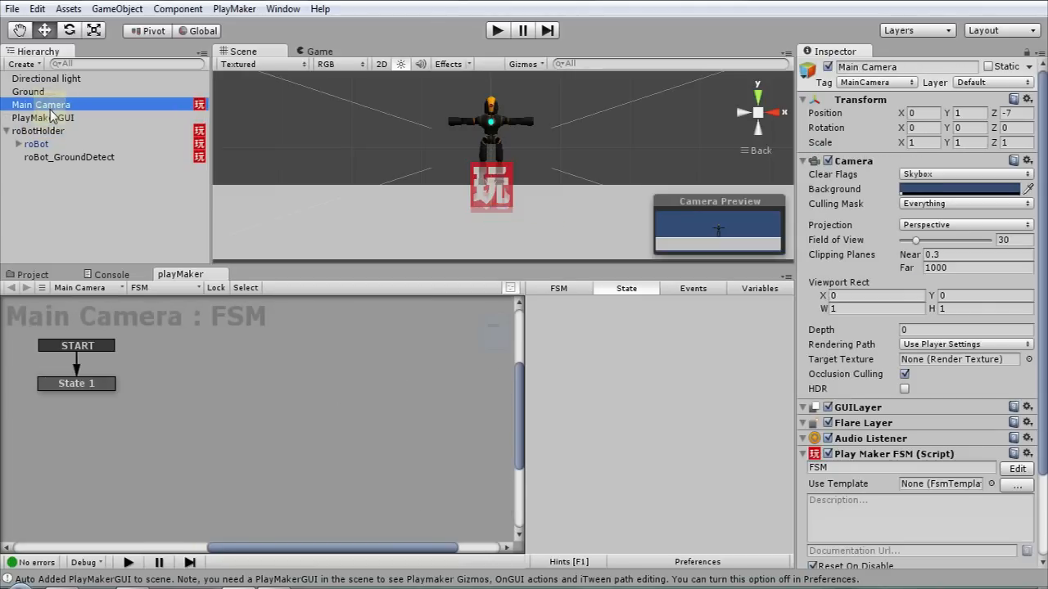
left_click(49, 118)
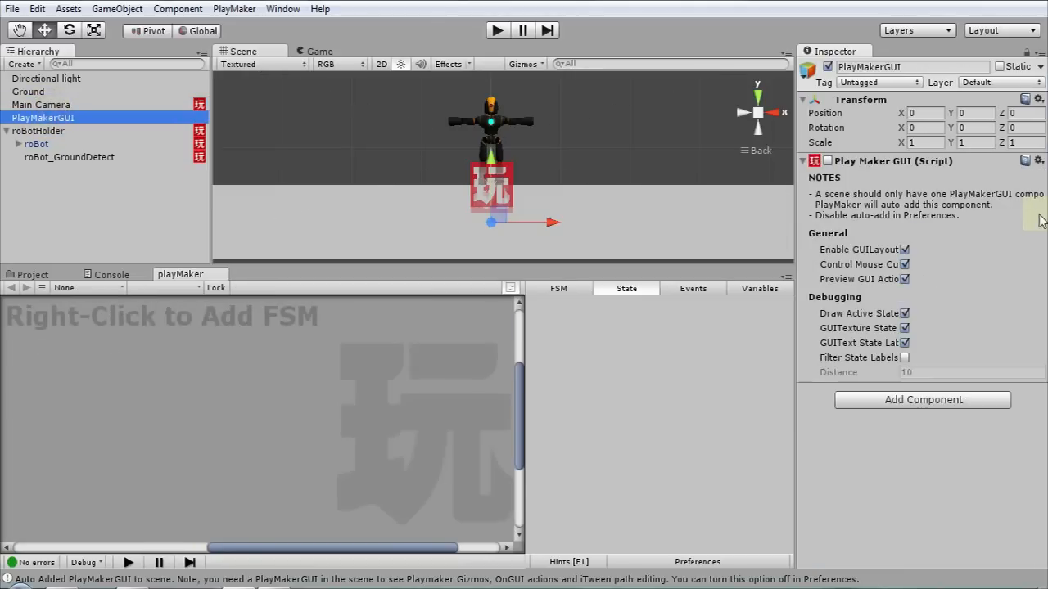
left_click(52, 104)
Step: Play test the scene, running the robot both ways and jumping to check the camera follow without state labels
left_click(497, 30)
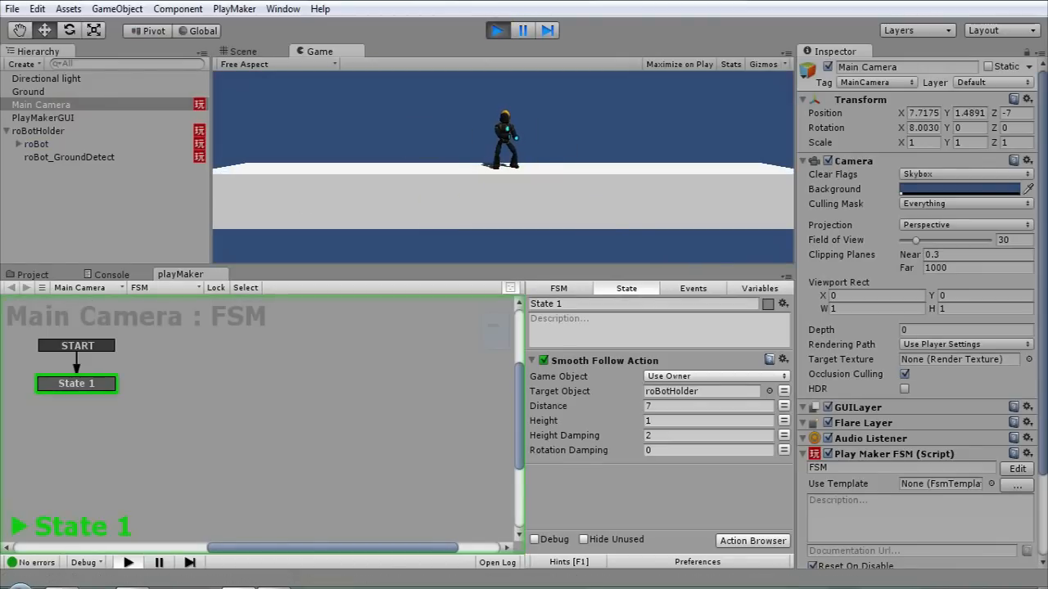
key("Right")
key("Left")
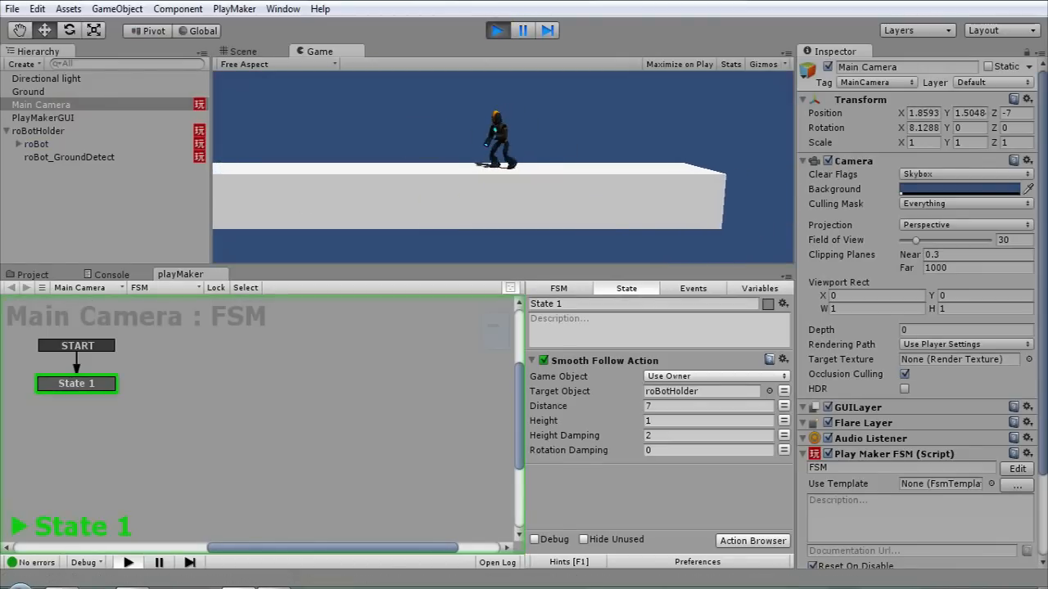
key("space")
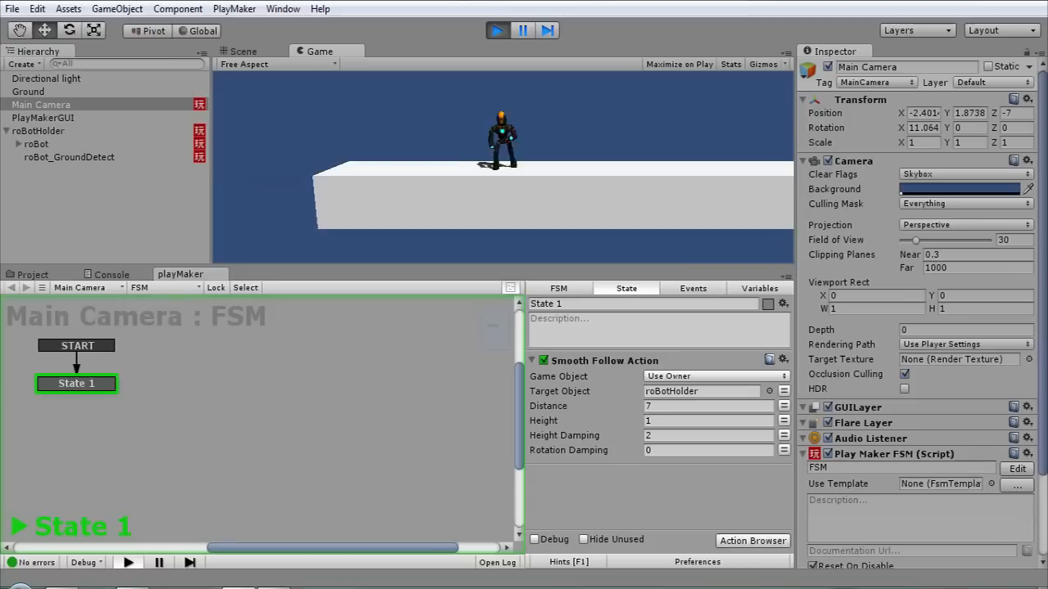
key("Right")
key("space")
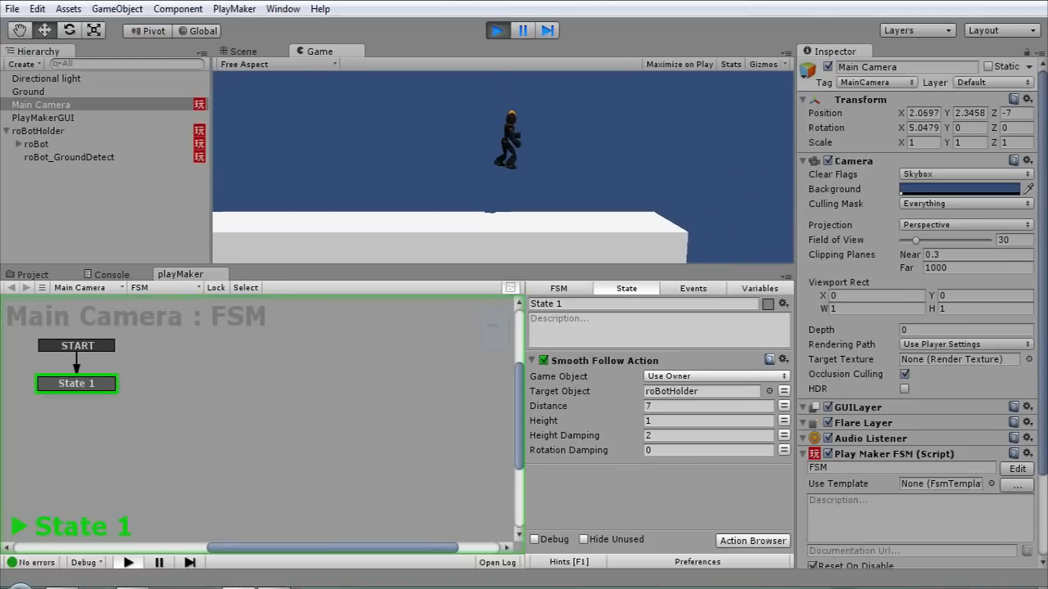
key("Left")
key("space")
key("space")
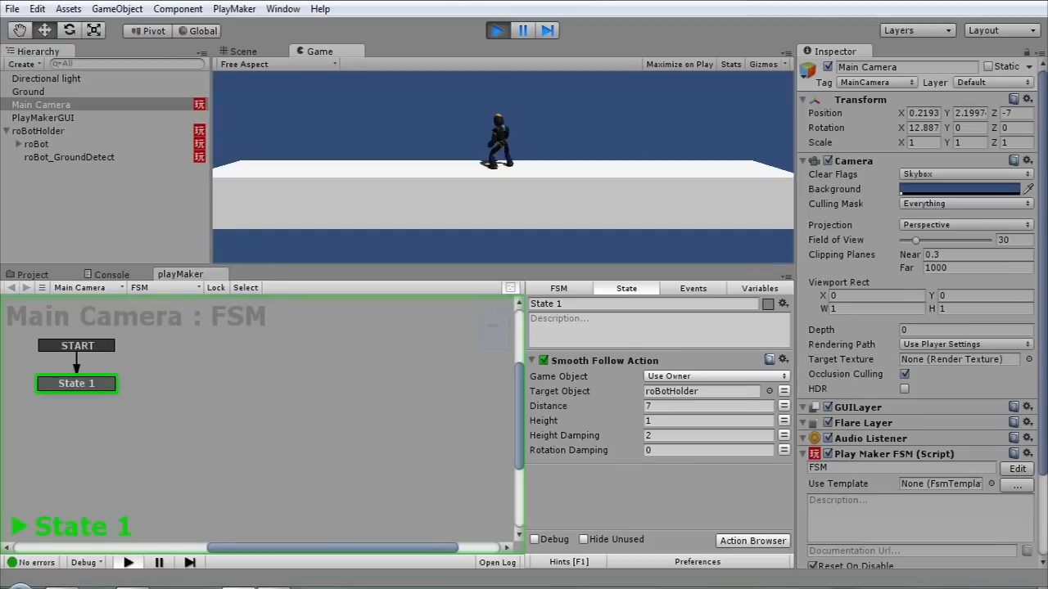
key("Right")
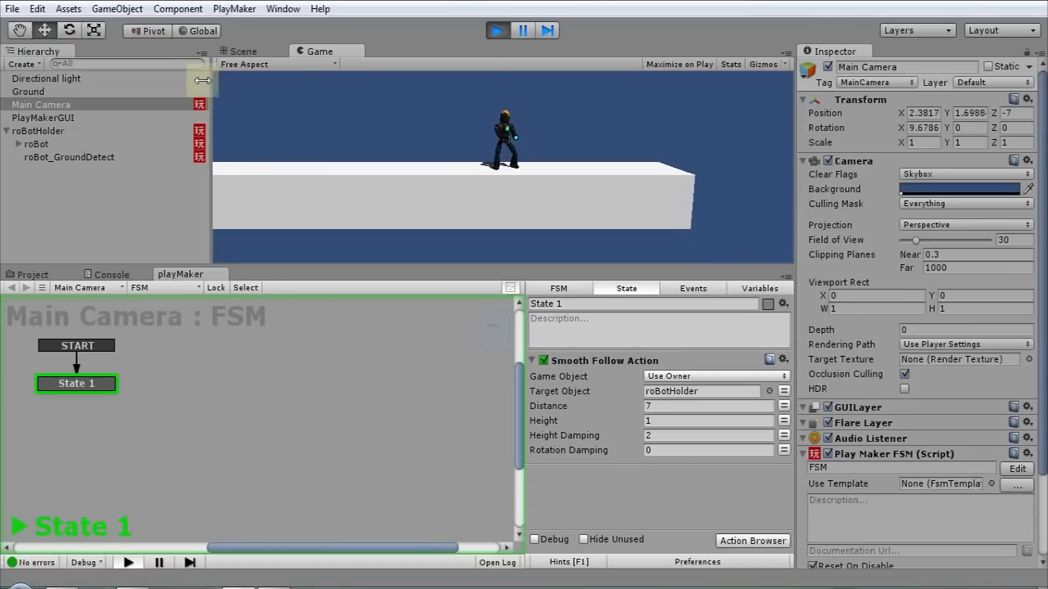
key("Left")
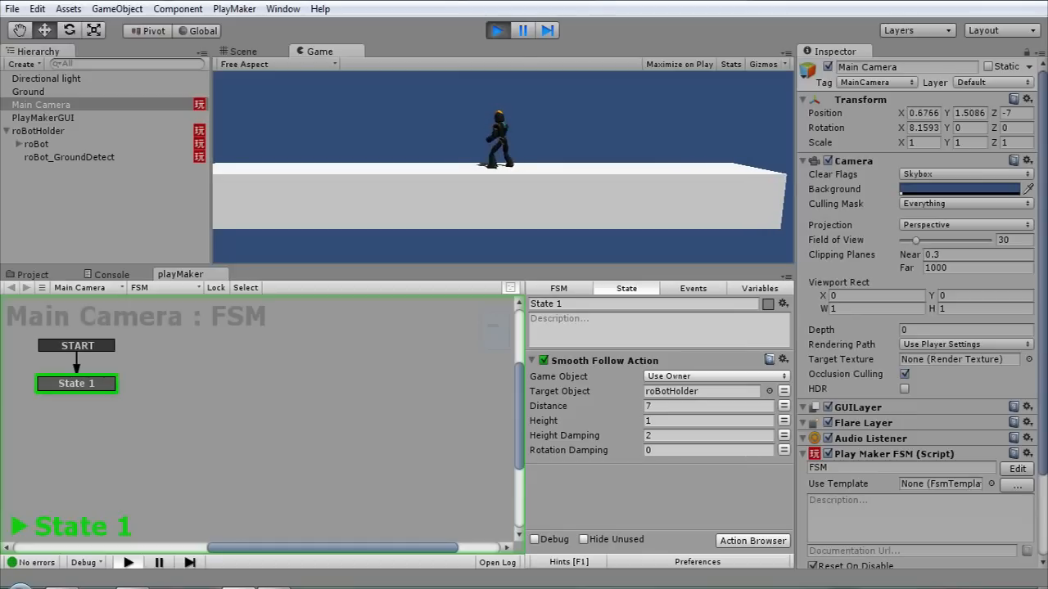
left_click(497, 32)
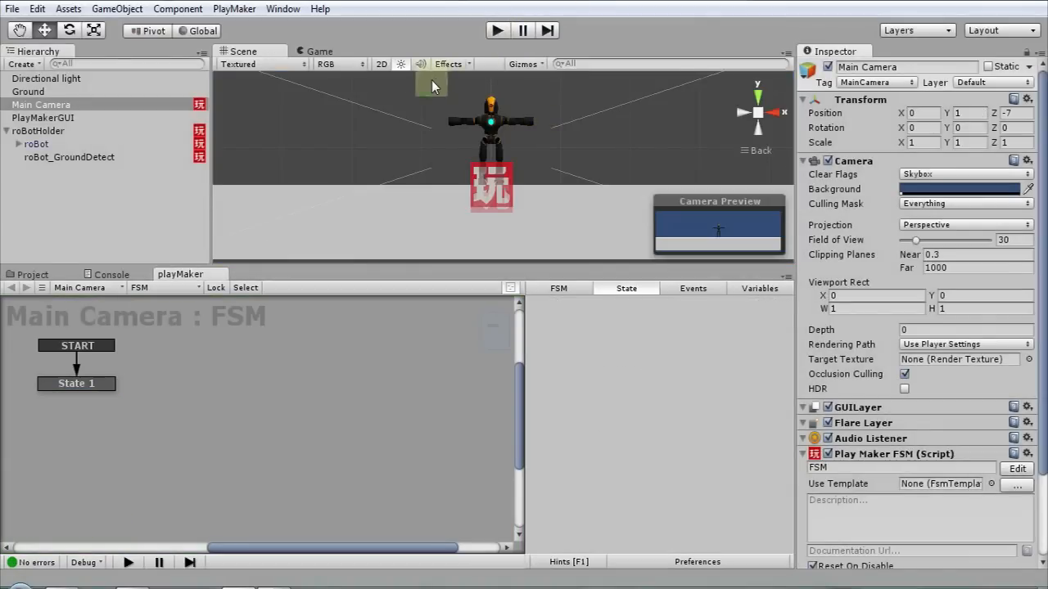
Step: Create a cube game object beside the robot above the ground
scroll(446, 118, "down", 3)
mouse_move(447, 118)
middle_mouse_down()
mouse_move(422, 136)
mouse_move(429, 118)
middle_mouse_up()
left_click(76, 215)
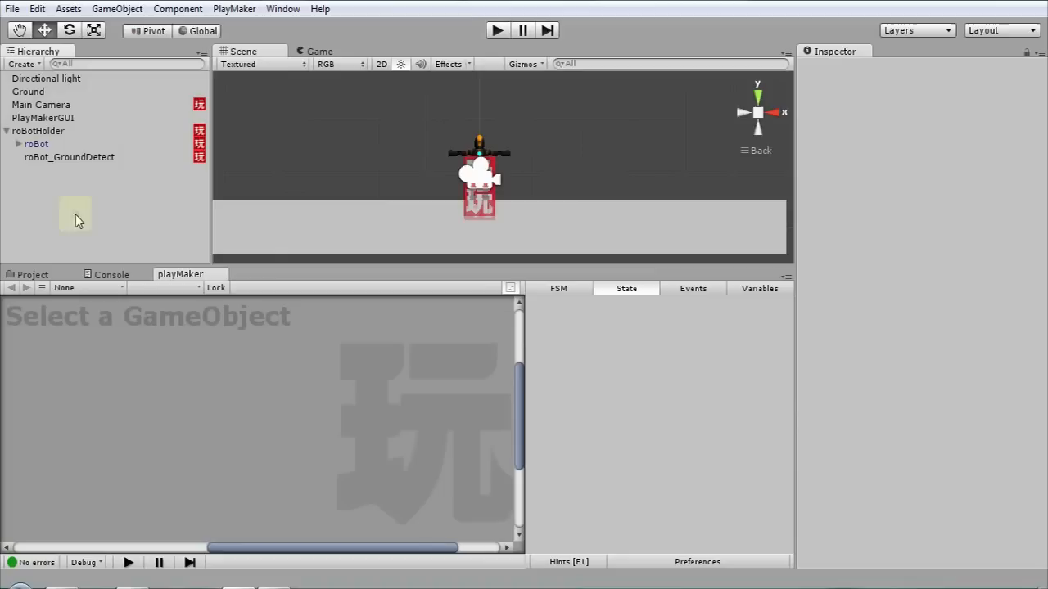
middle_click_drag(421, 156, 379, 162)
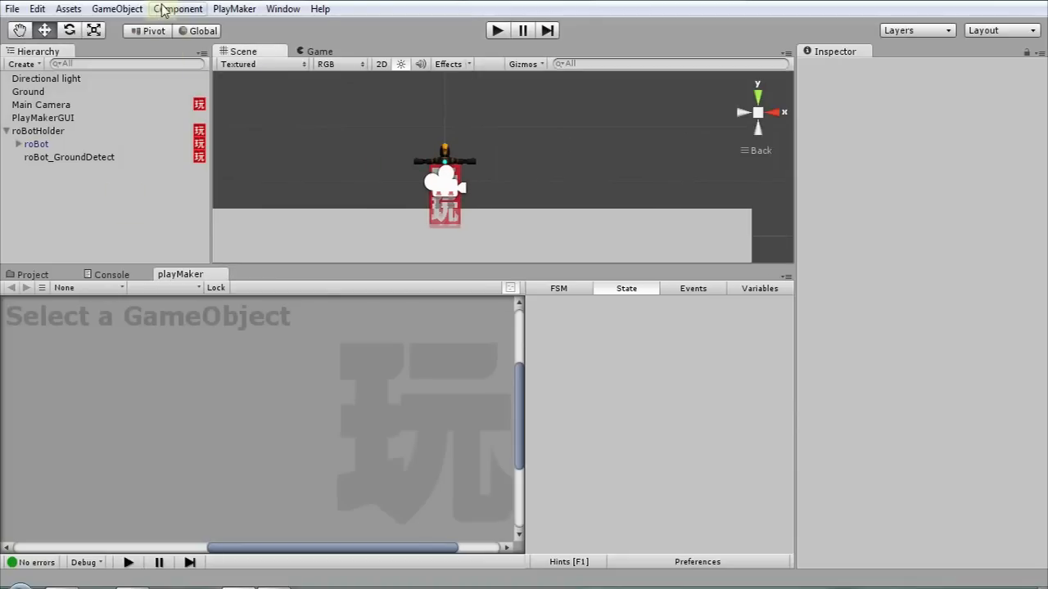
left_click(133, 14)
mouse_move(154, 10)
mouse_move(139, 45)
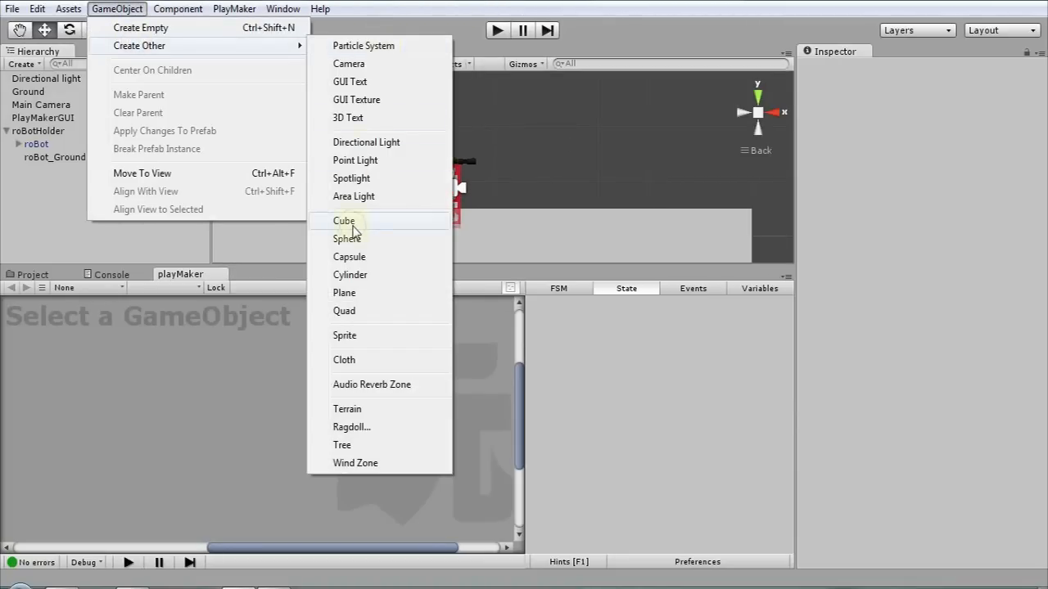
left_click(348, 221)
Step: Set the cube's scale to 0.7 on the X, Y and Z axes
left_click(921, 142)
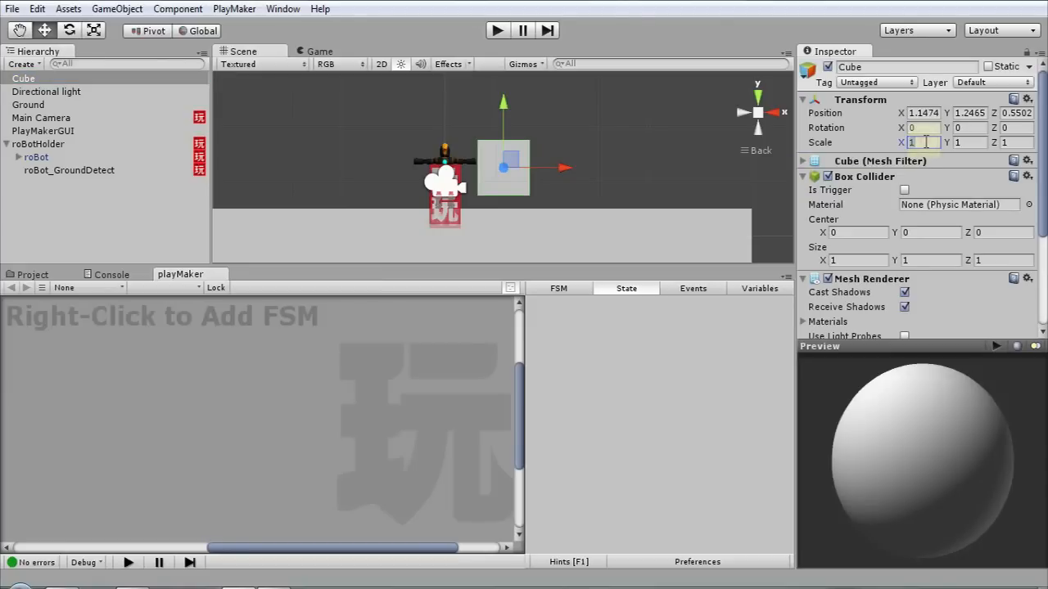
type(".7")
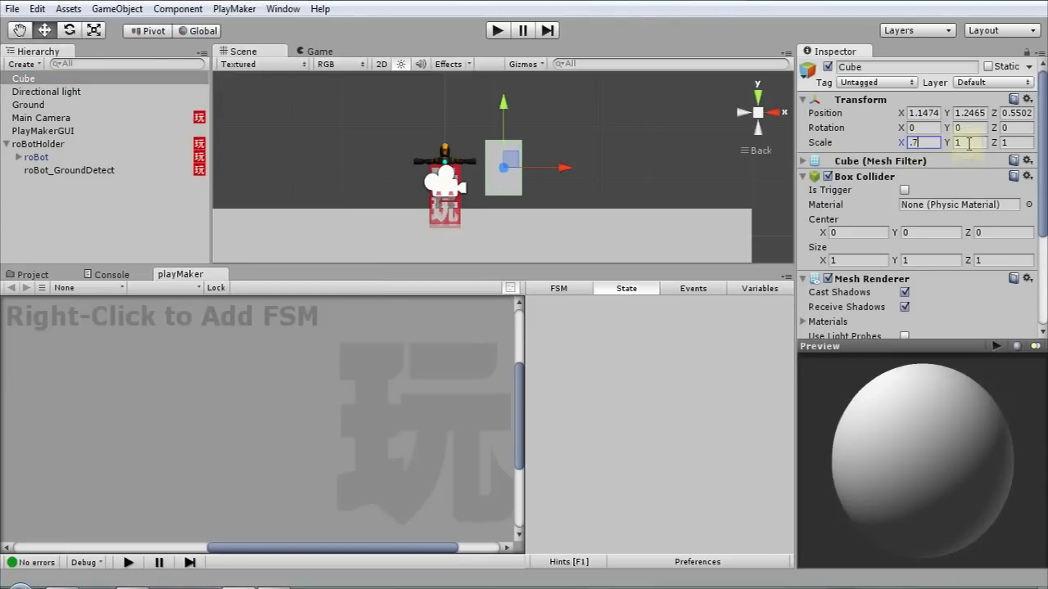
left_click(968, 144)
type(".7")
left_click(1007, 142)
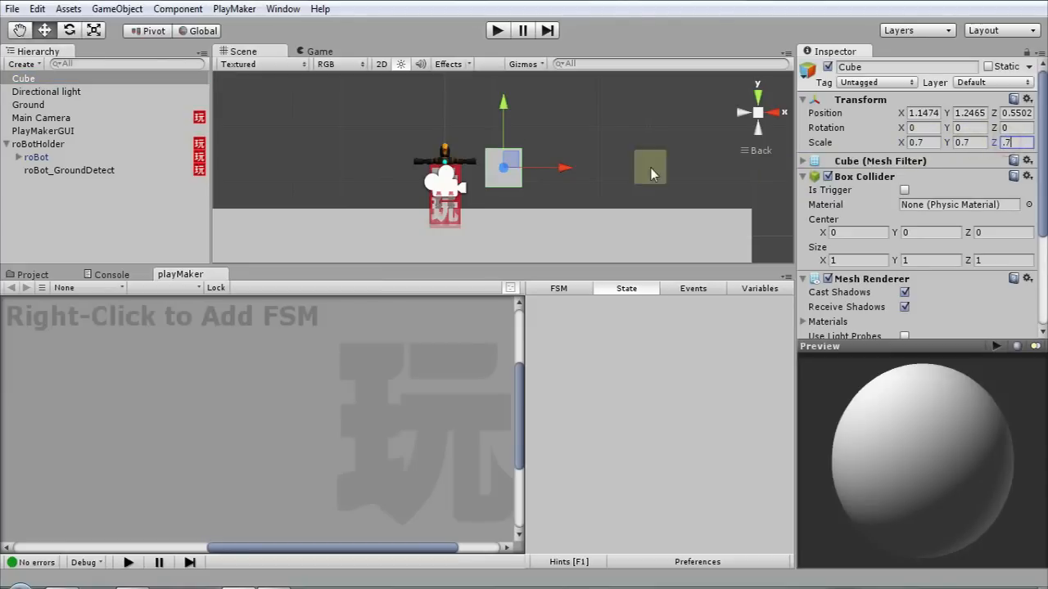
Step: Move the cube above the ground to about X 1.66, Y 2.52 and tilt it about -23 degrees around Z
left_click_drag(528, 145, 535, 105)
middle_click_drag(535, 106, 556, 152)
key("e")
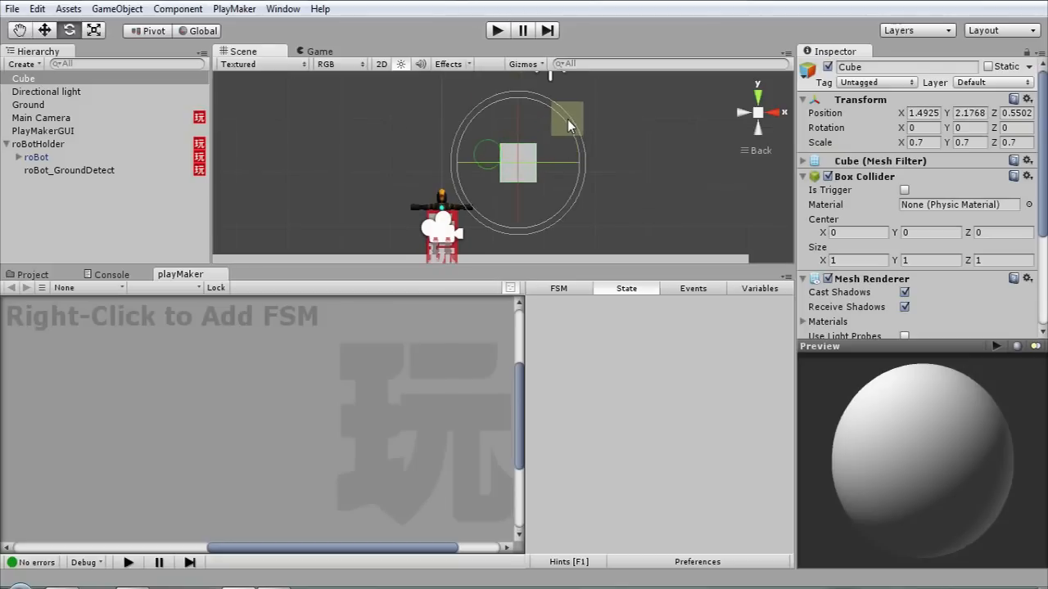
left_click_drag(567, 119, 548, 136)
key("w")
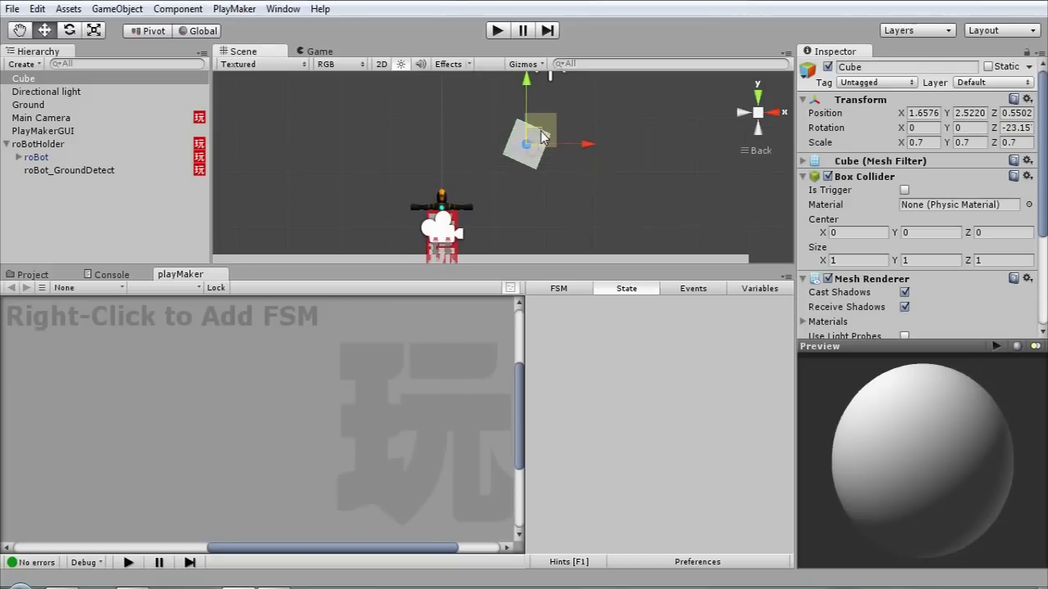
Step: Add a physics Rigidbody component to the cube and assign it the Ground tag
left_click(803, 176)
left_click(802, 192)
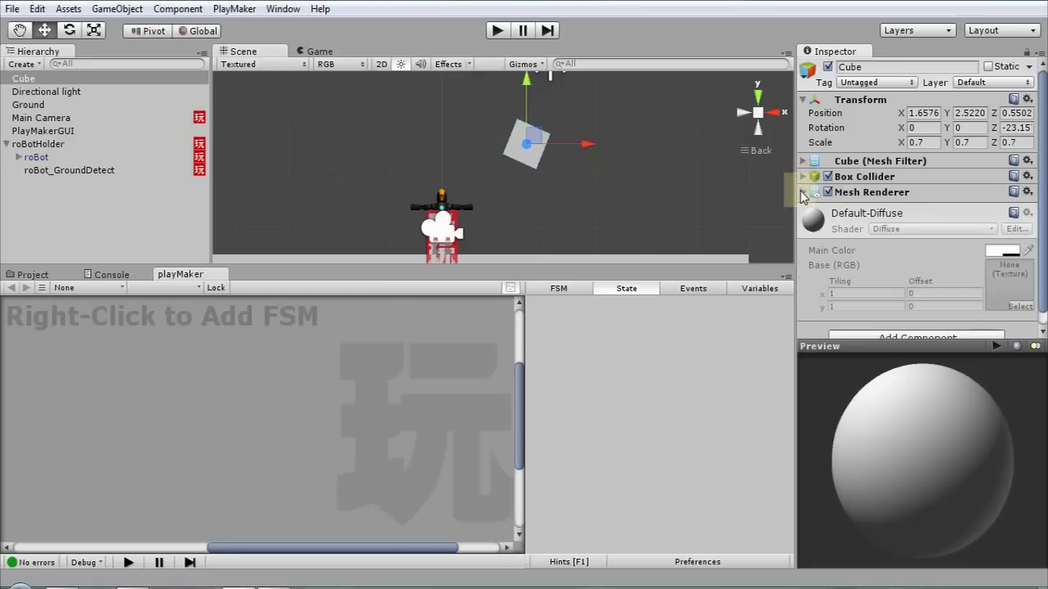
left_click(178, 8)
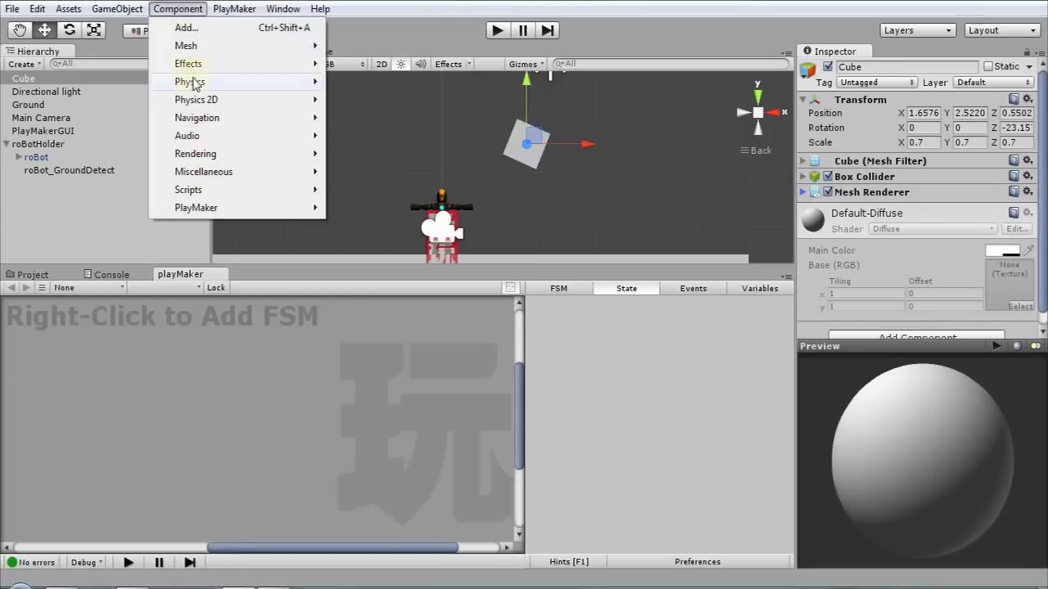
mouse_move(194, 81)
left_click(370, 85)
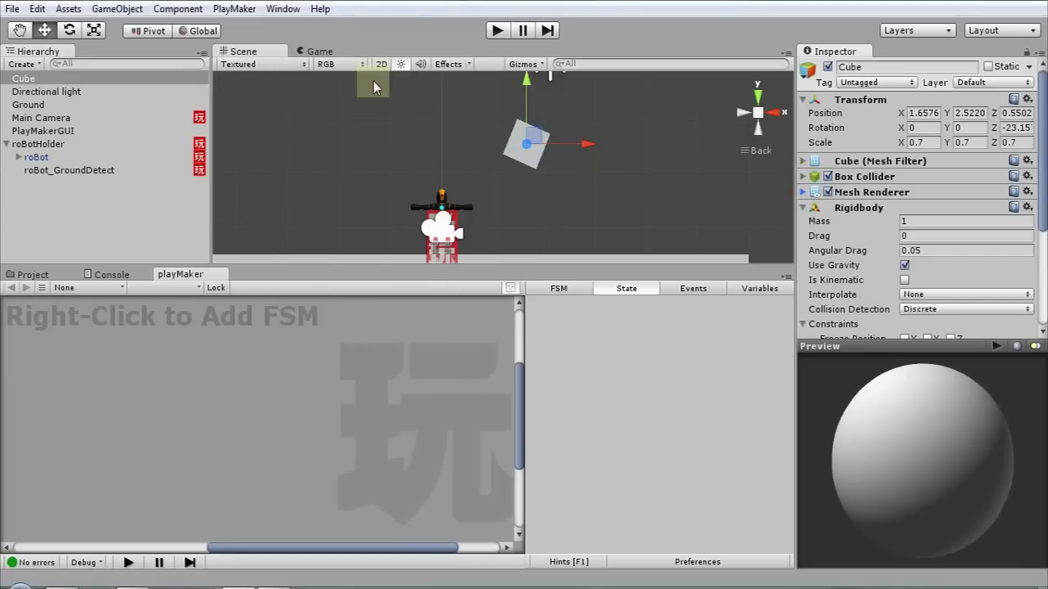
left_click_drag(470, 123, 798, 205)
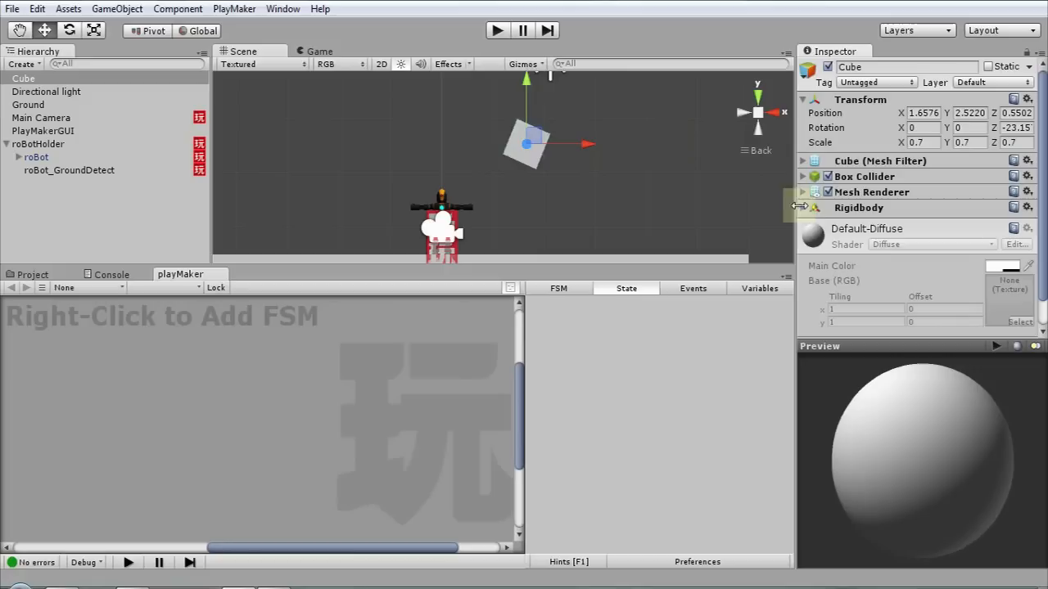
left_click(867, 83)
left_click(876, 227)
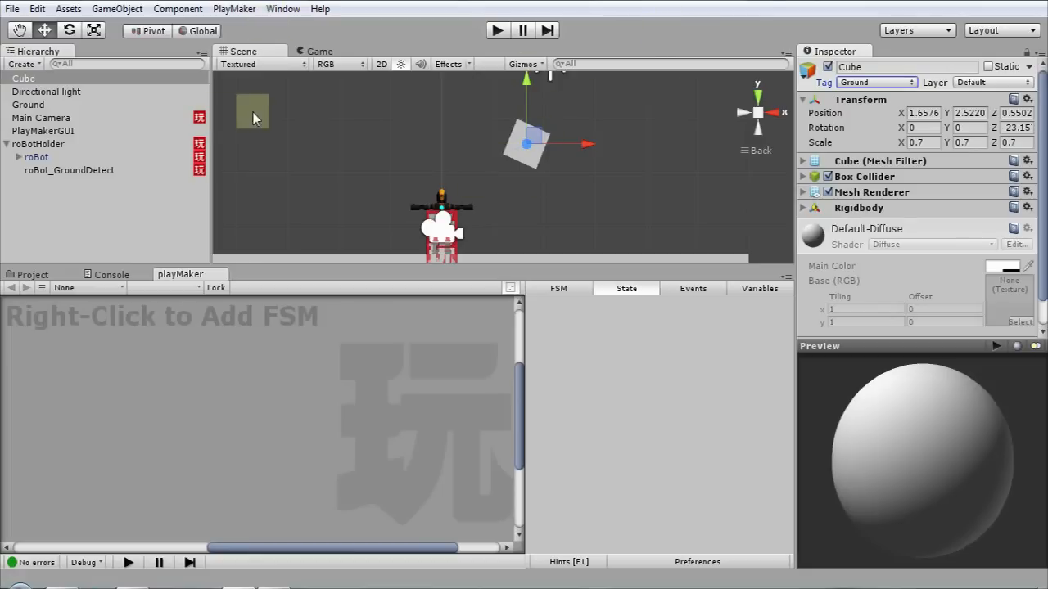
Step: Save the scene and play test it to check how the cube falls beside the robot
left_click(12, 8)
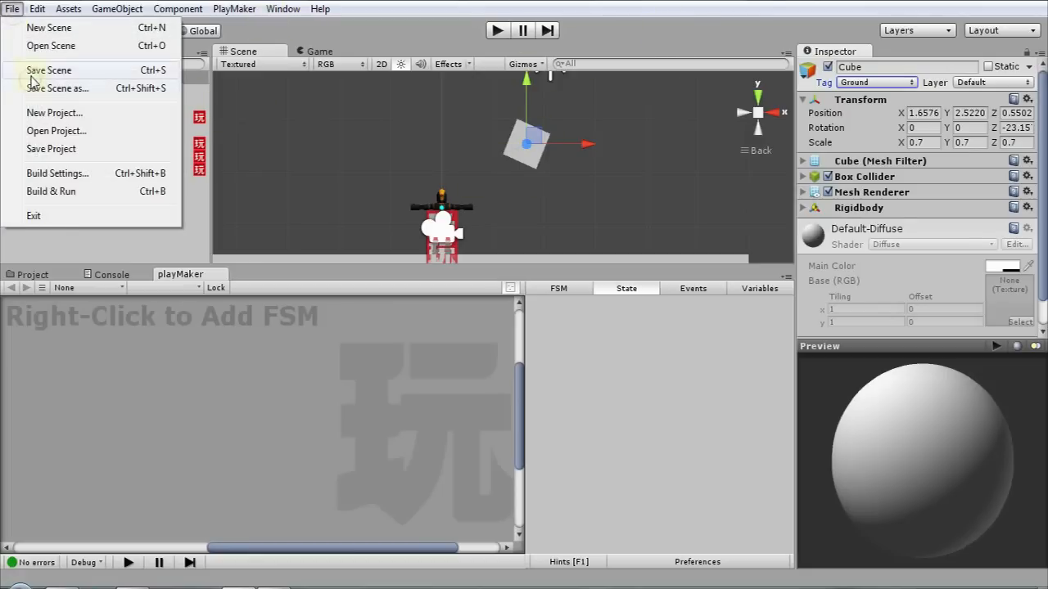
left_click(32, 71)
left_click(497, 31)
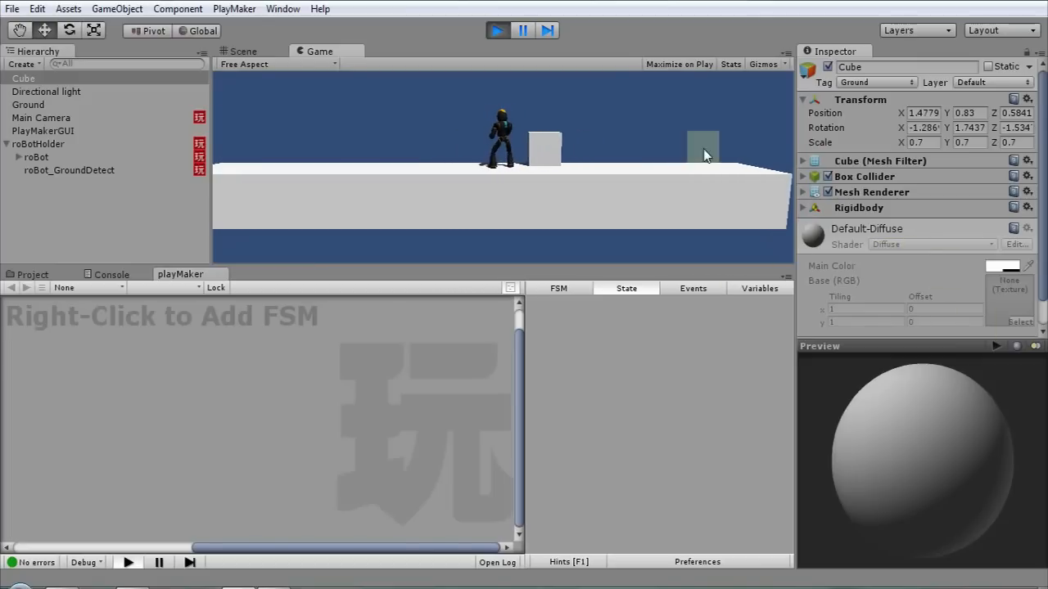
left_click(495, 31)
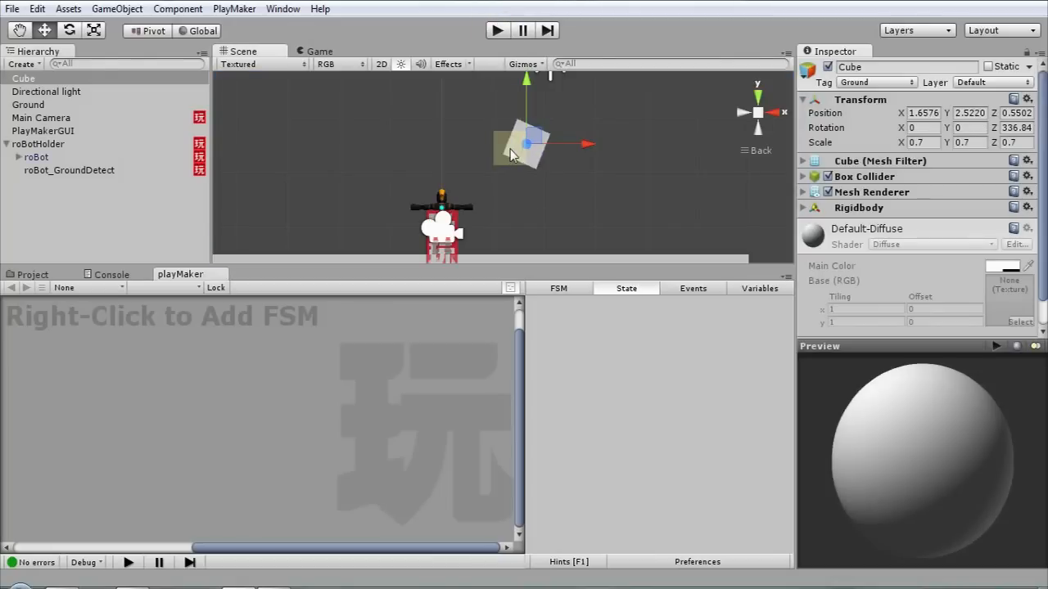
Step: Set the cube's Z position to 0 and its X position to about 1.59
left_click(936, 112)
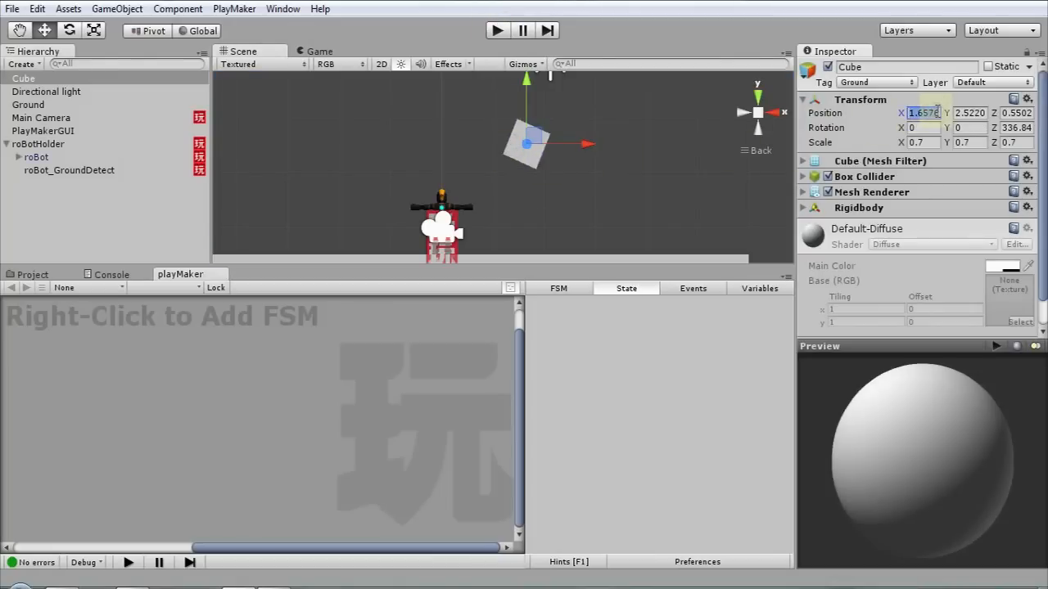
type("00")
left_click(920, 113)
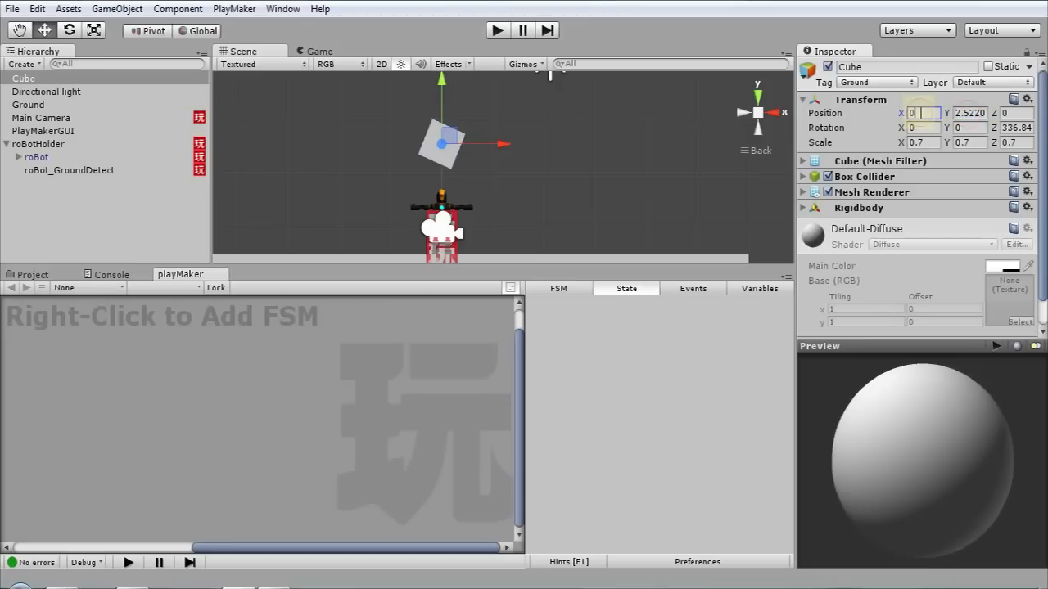
left_click_drag(898, 115, 950, 114)
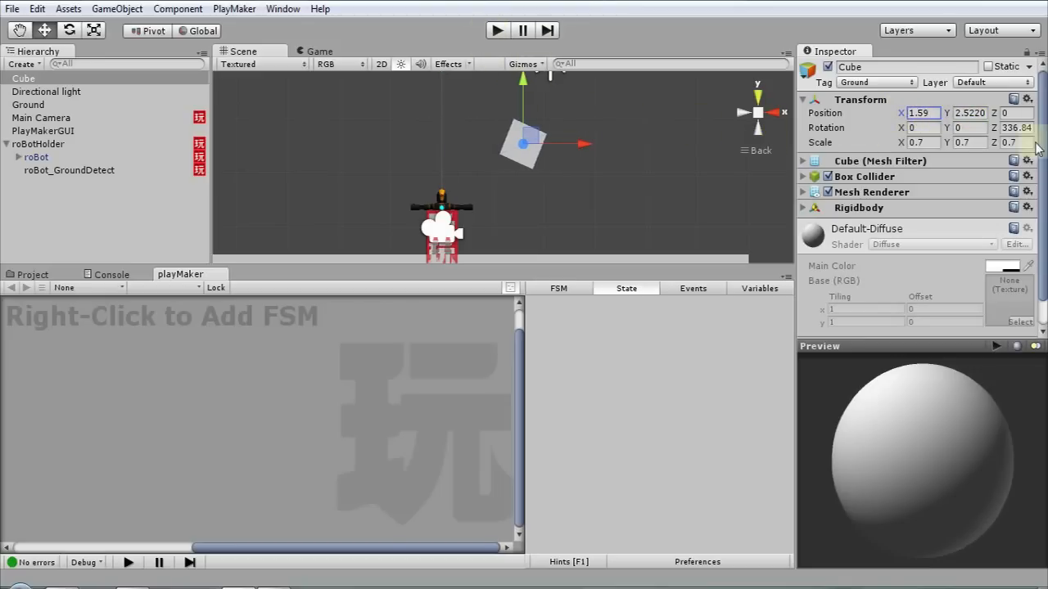
Step: Play test the scene by walking the robot back and forth into the cube to check how it gets pushed
left_click(500, 33)
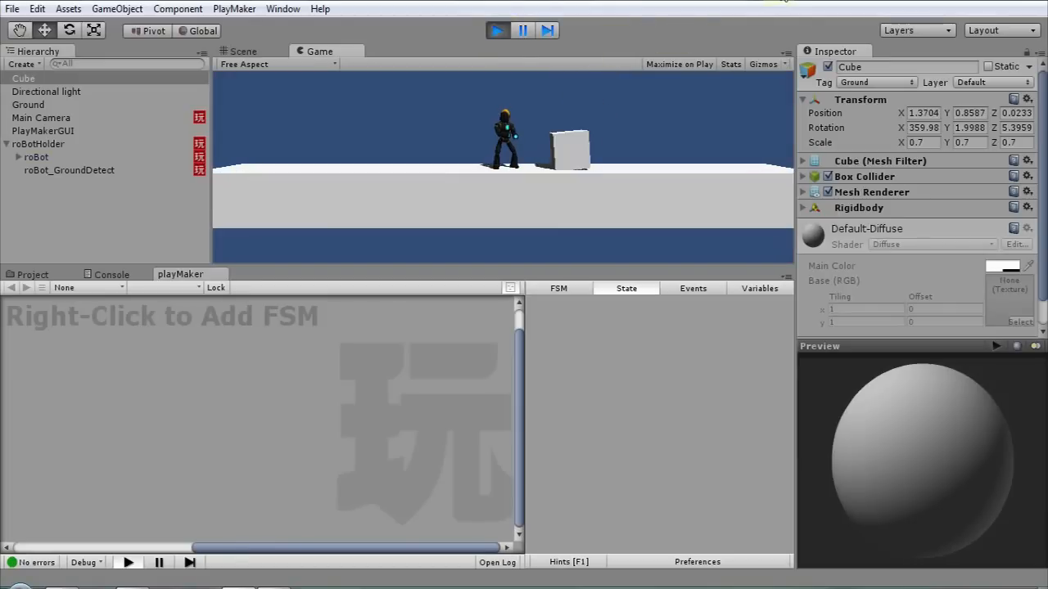
key("Left")
key("Right")
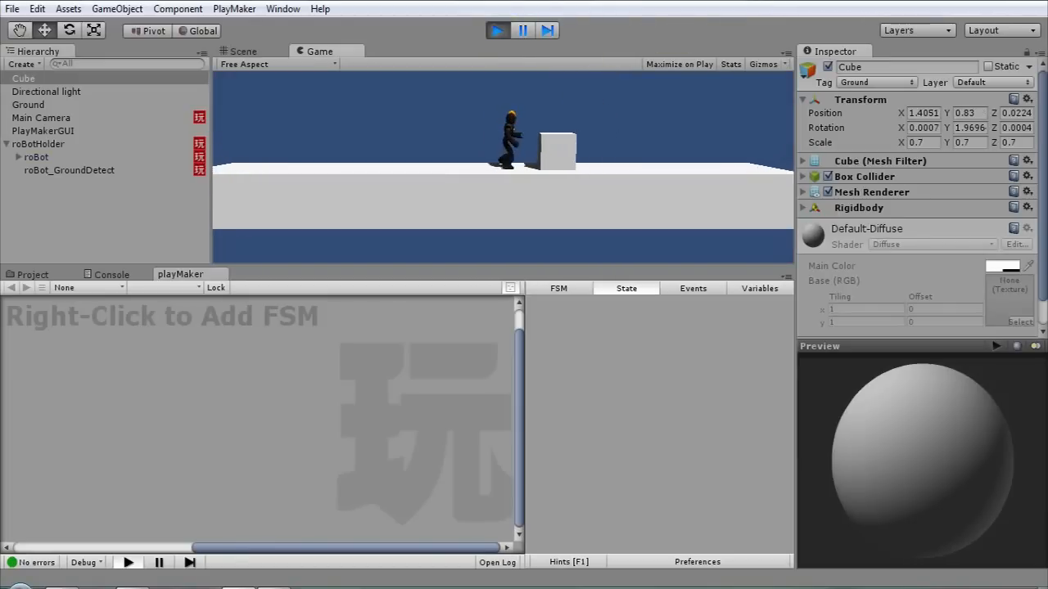
key("Left")
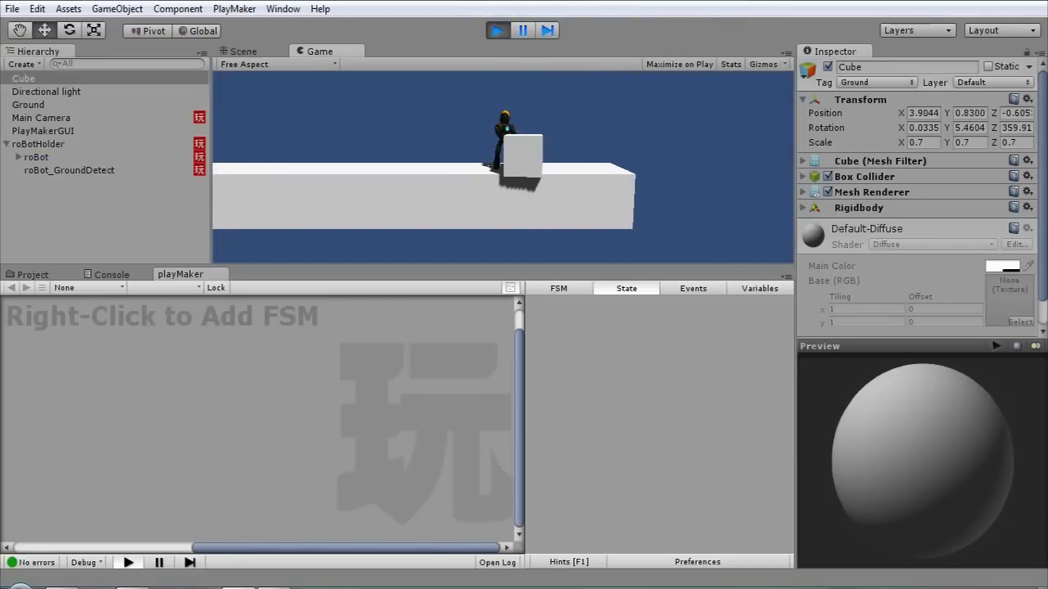
key("Right")
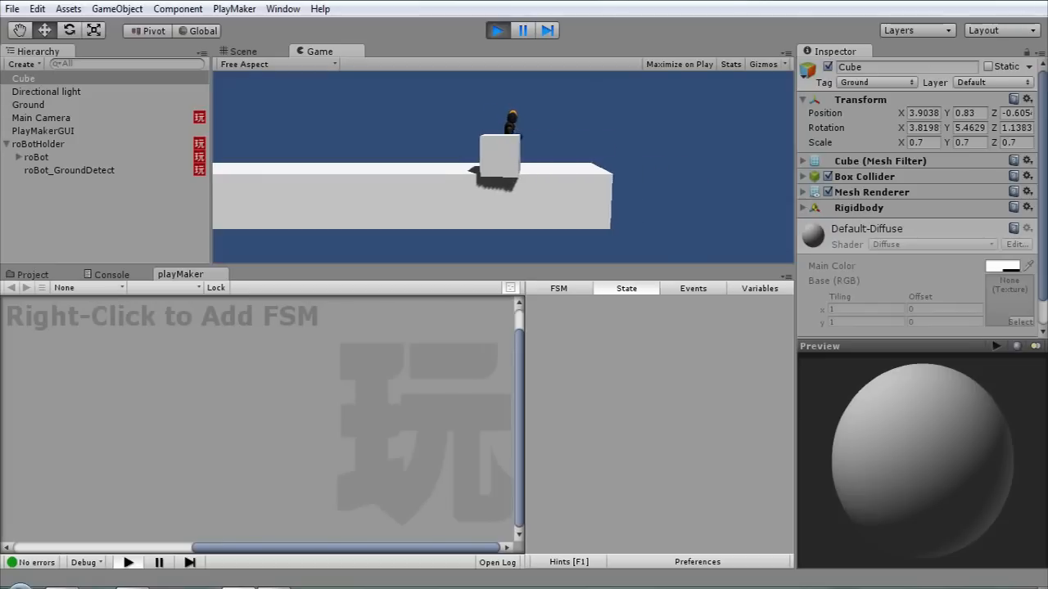
key("Left")
key("Right")
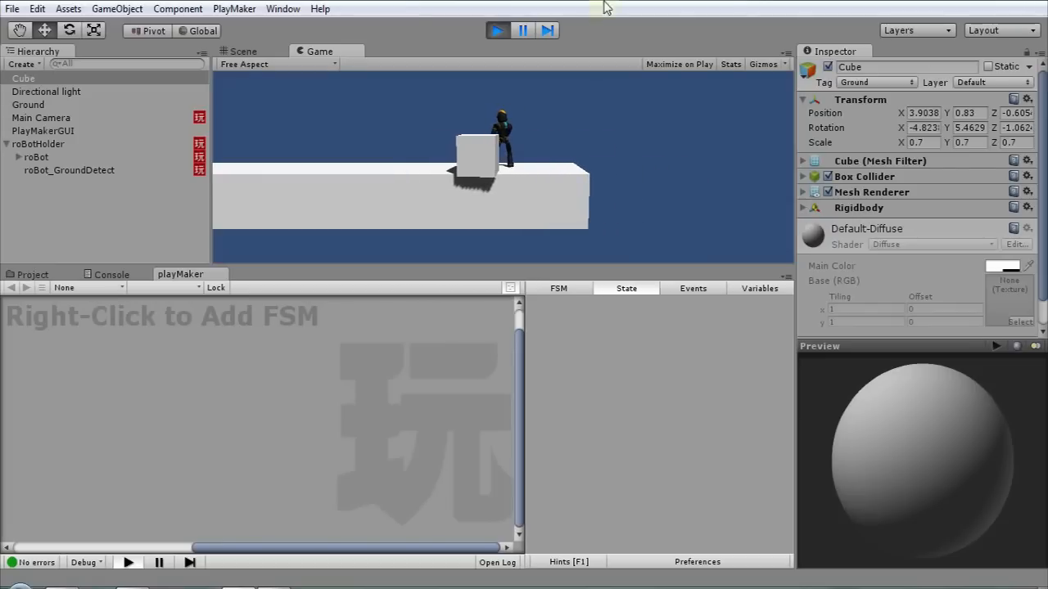
left_click(497, 30)
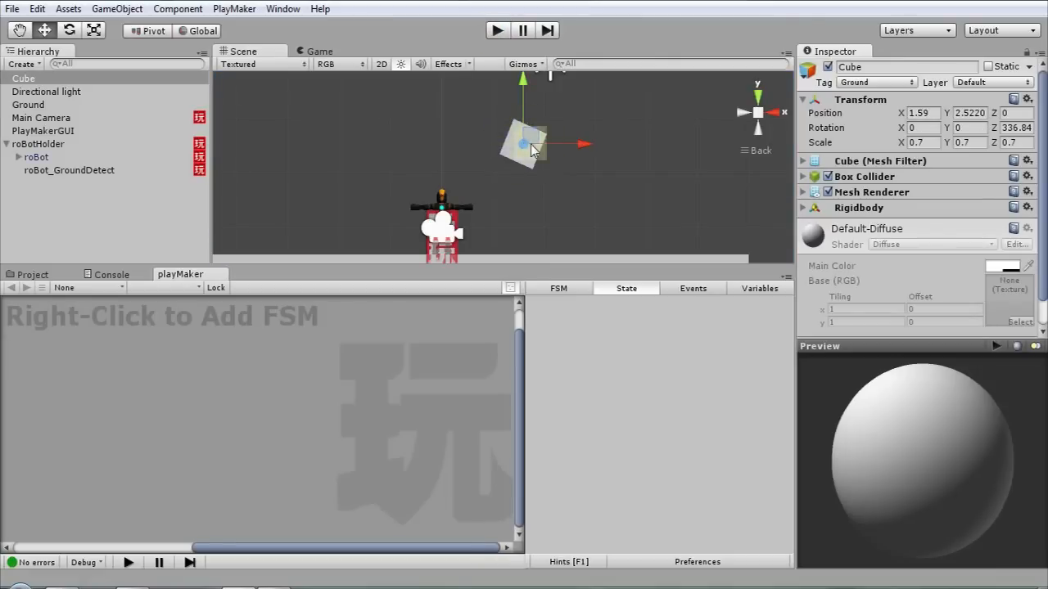
Step: Constrain the cube's Rigidbody by freezing its Z position and its X and Y rotation
left_click(805, 208)
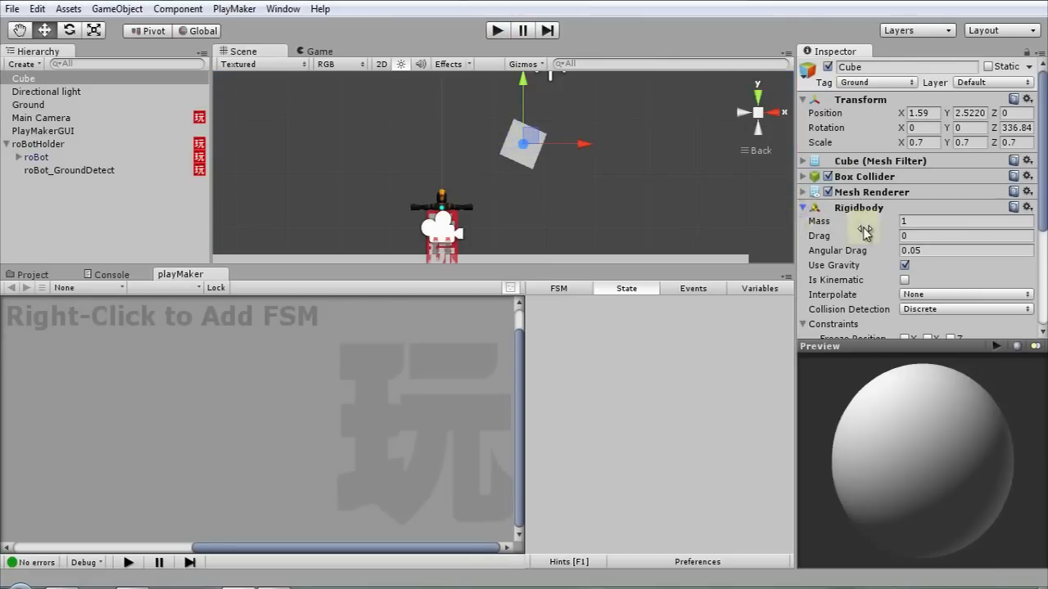
scroll(867, 231, "down", 3)
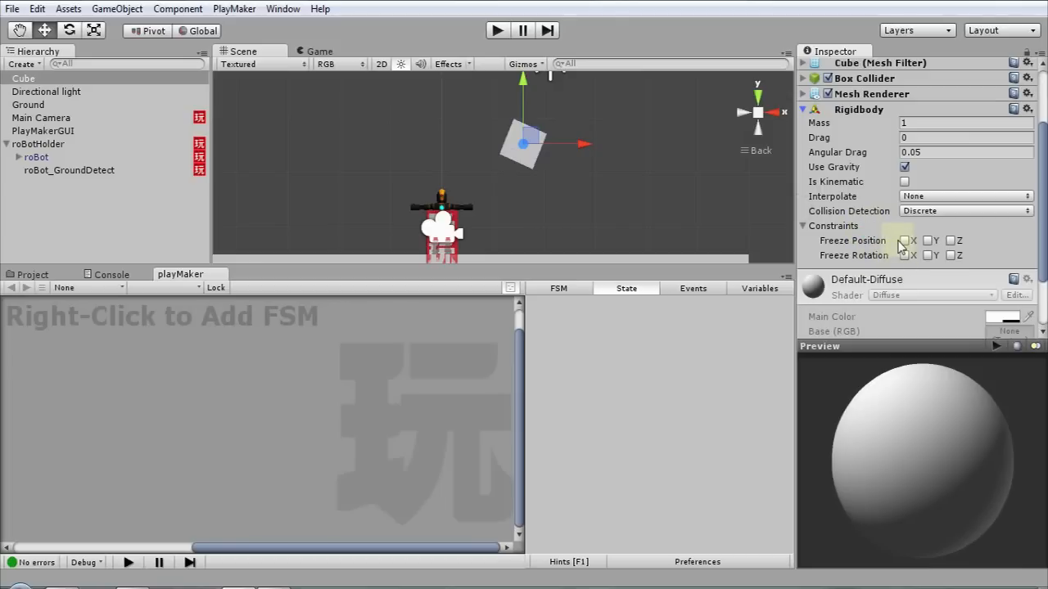
left_click(950, 240)
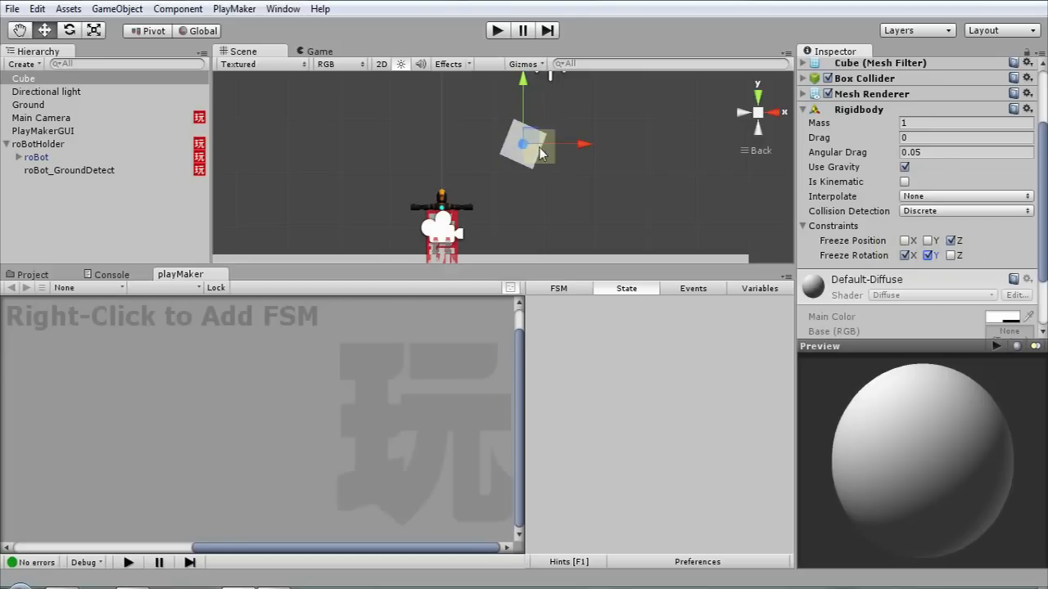
Step: Play test the scene to check how the cube moves with its Rigidbody constraints
left_click(497, 30)
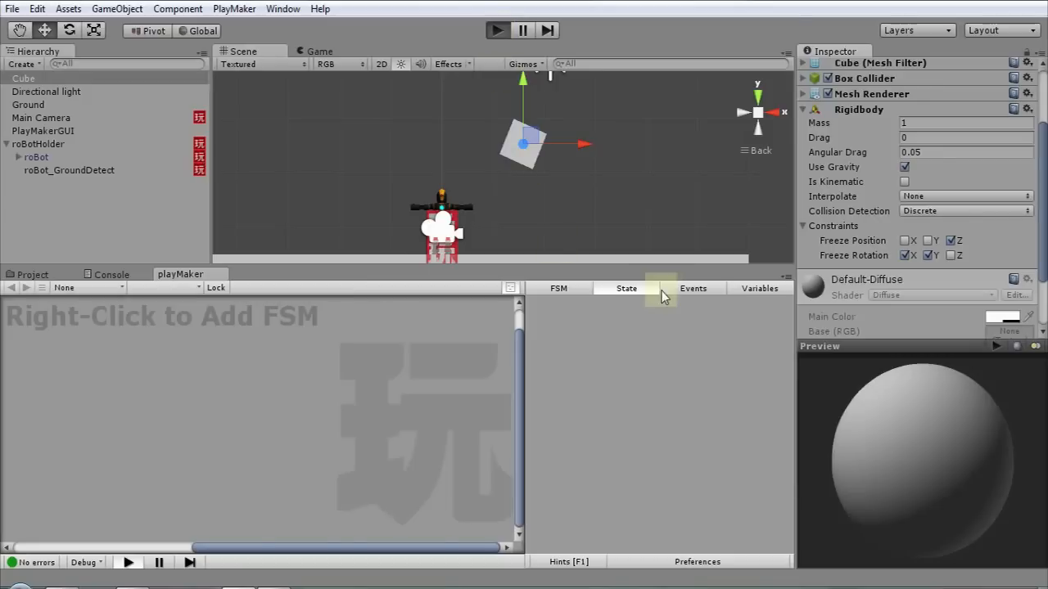